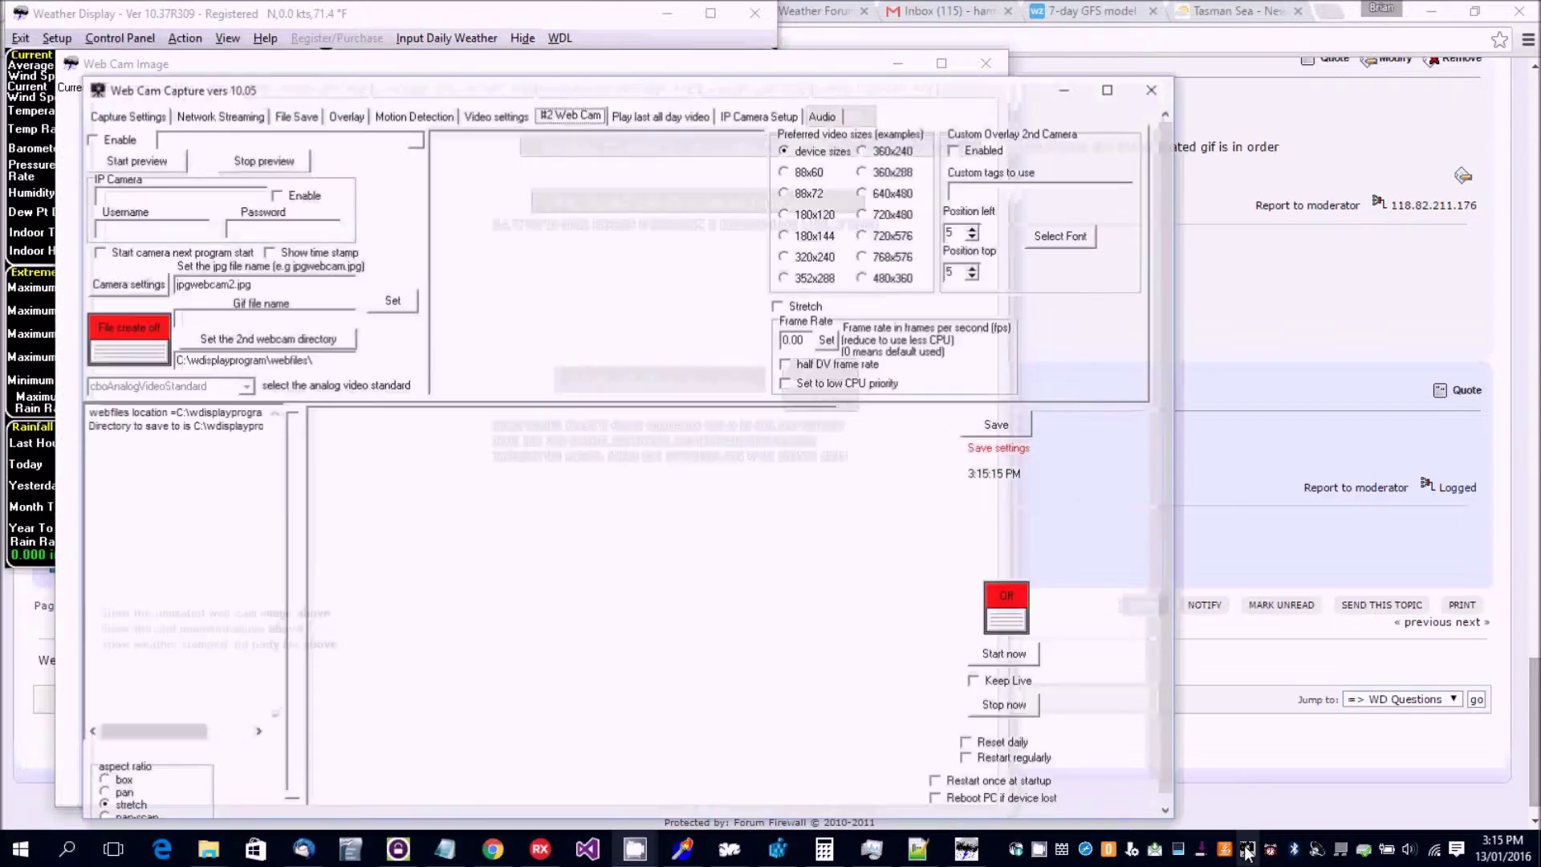
- Choose the Logitech QuickCam Pro 9000 as the current video capture device in the capture settings
{"action": "left_click", "coordinate": [156, 117]}
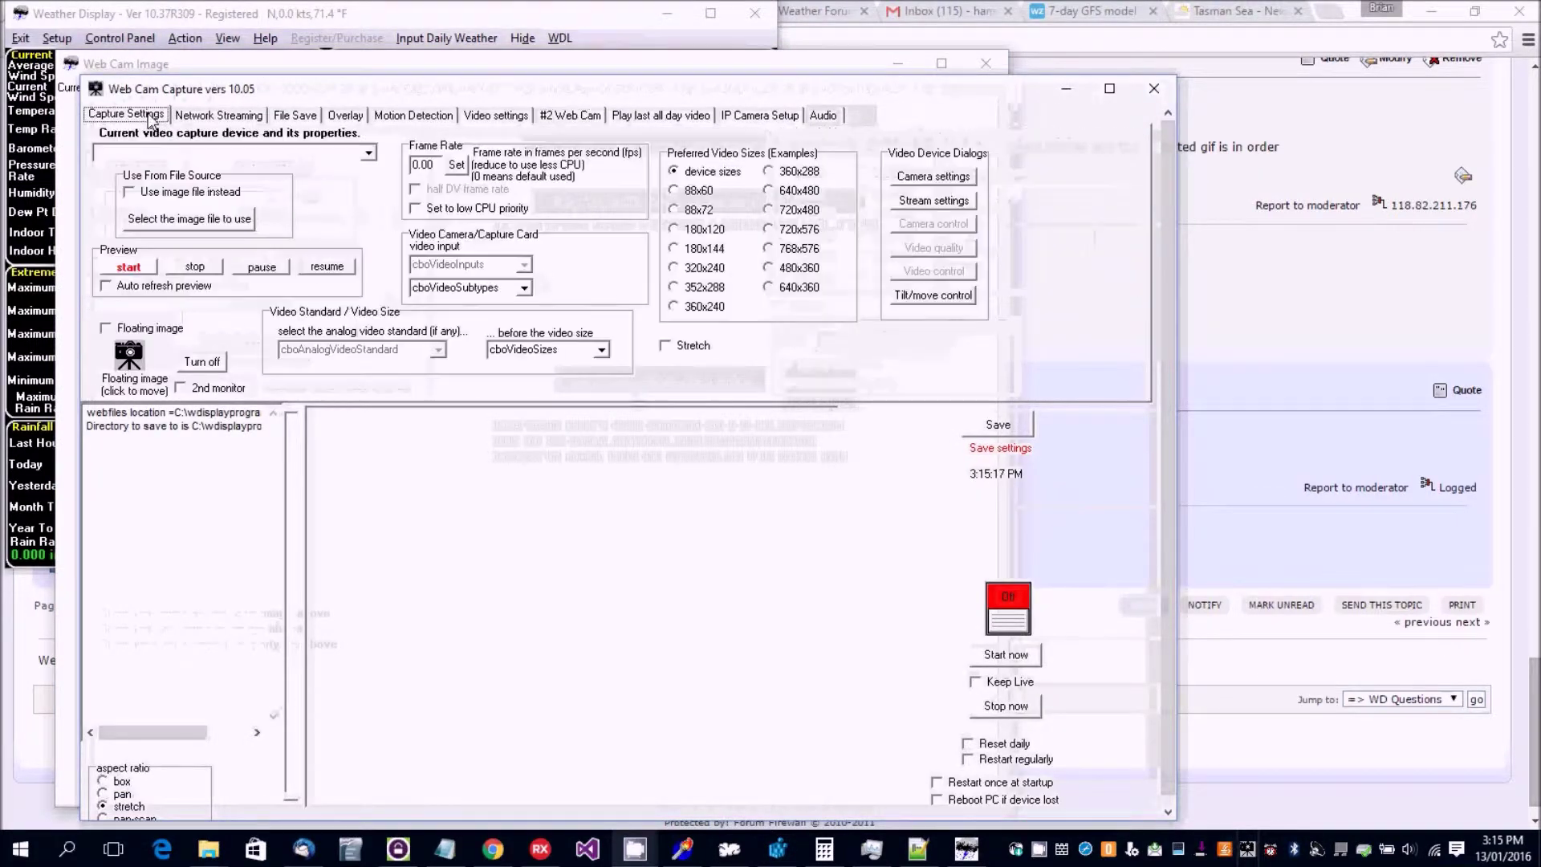
{"action": "left_click", "coordinate": [368, 153]}
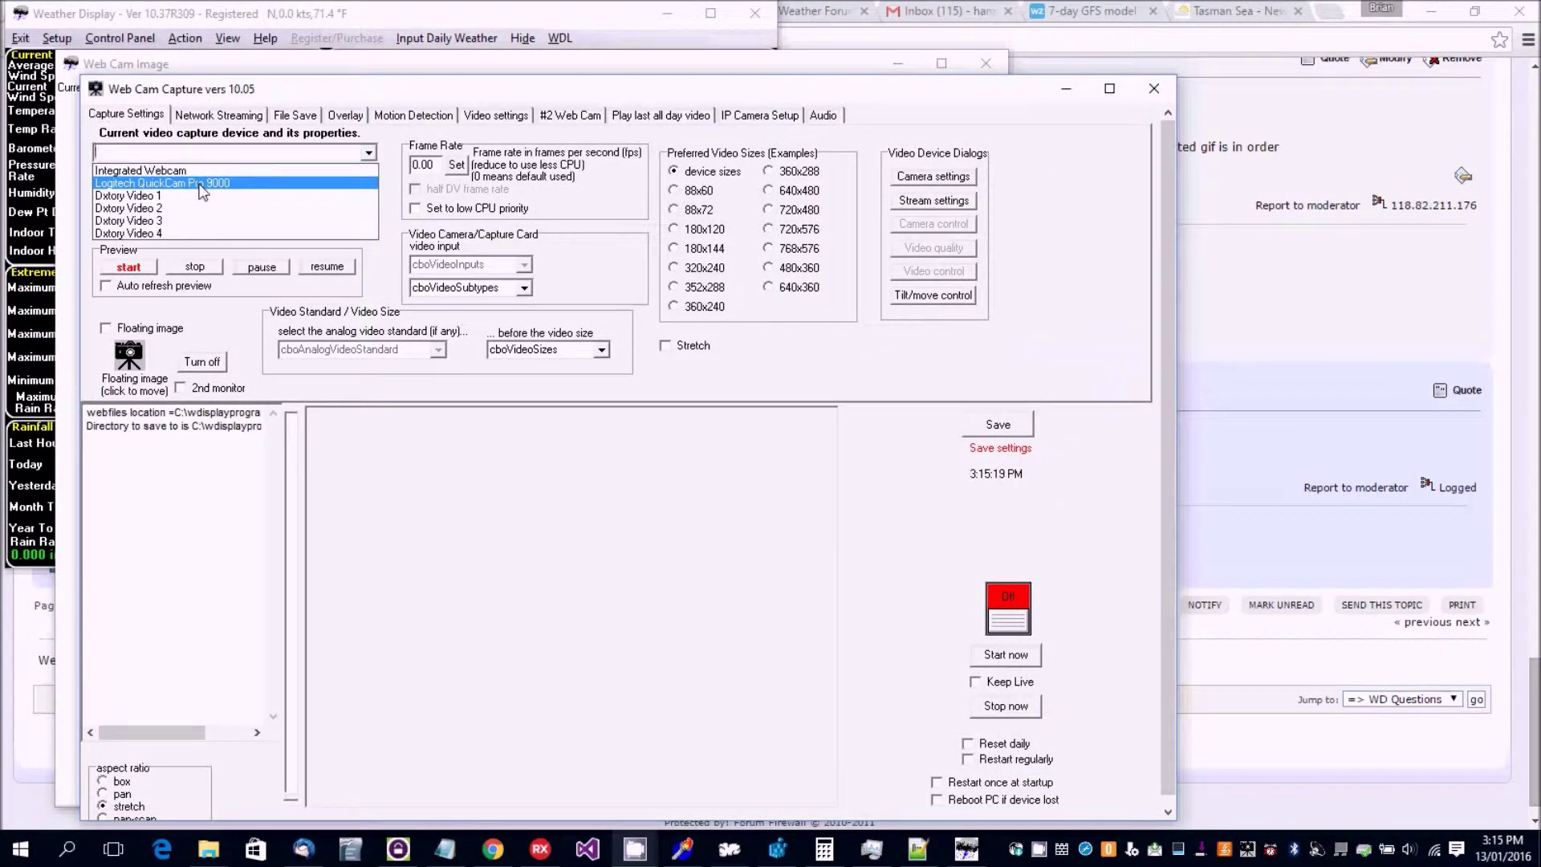
{"action": "left_click", "coordinate": [202, 184]}
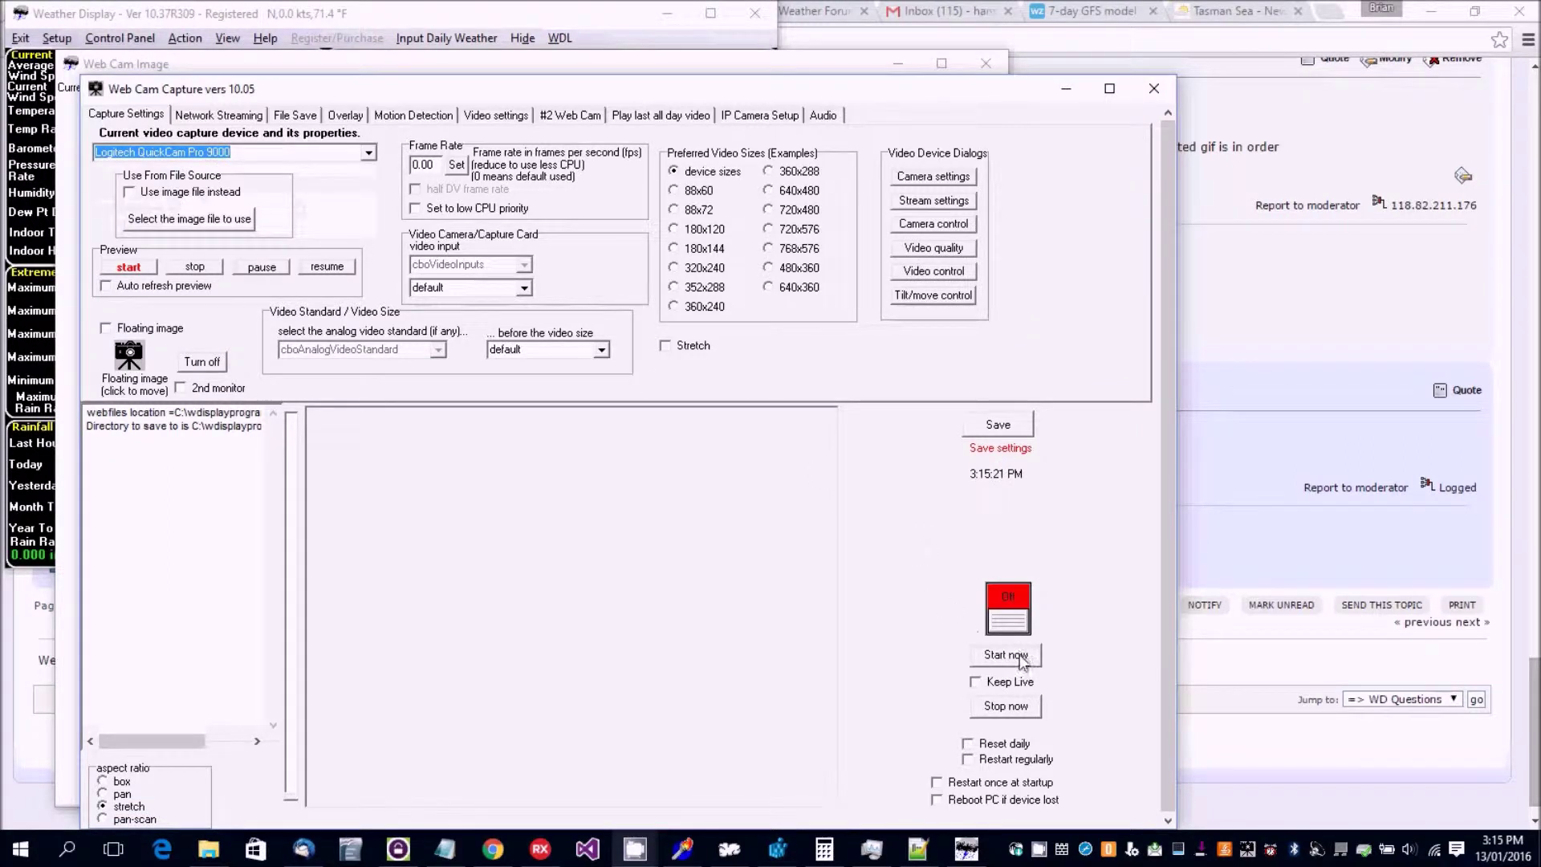
- Start the webcam capture with Keep Live enabled and save the settings
{"action": "left_click", "coordinate": [1007, 655]}
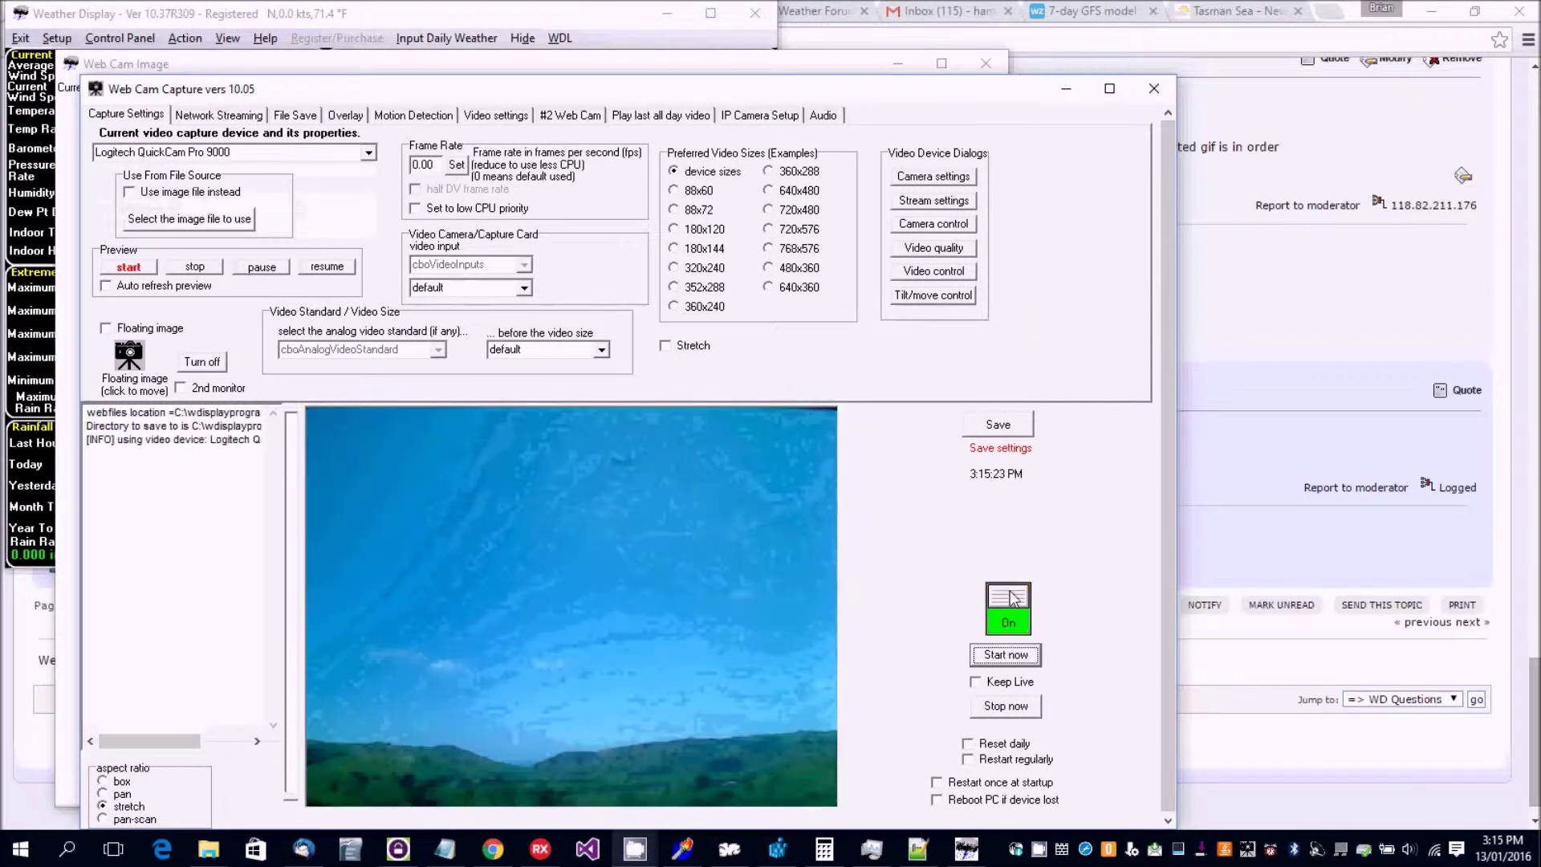
{"action": "left_click", "coordinate": [975, 682]}
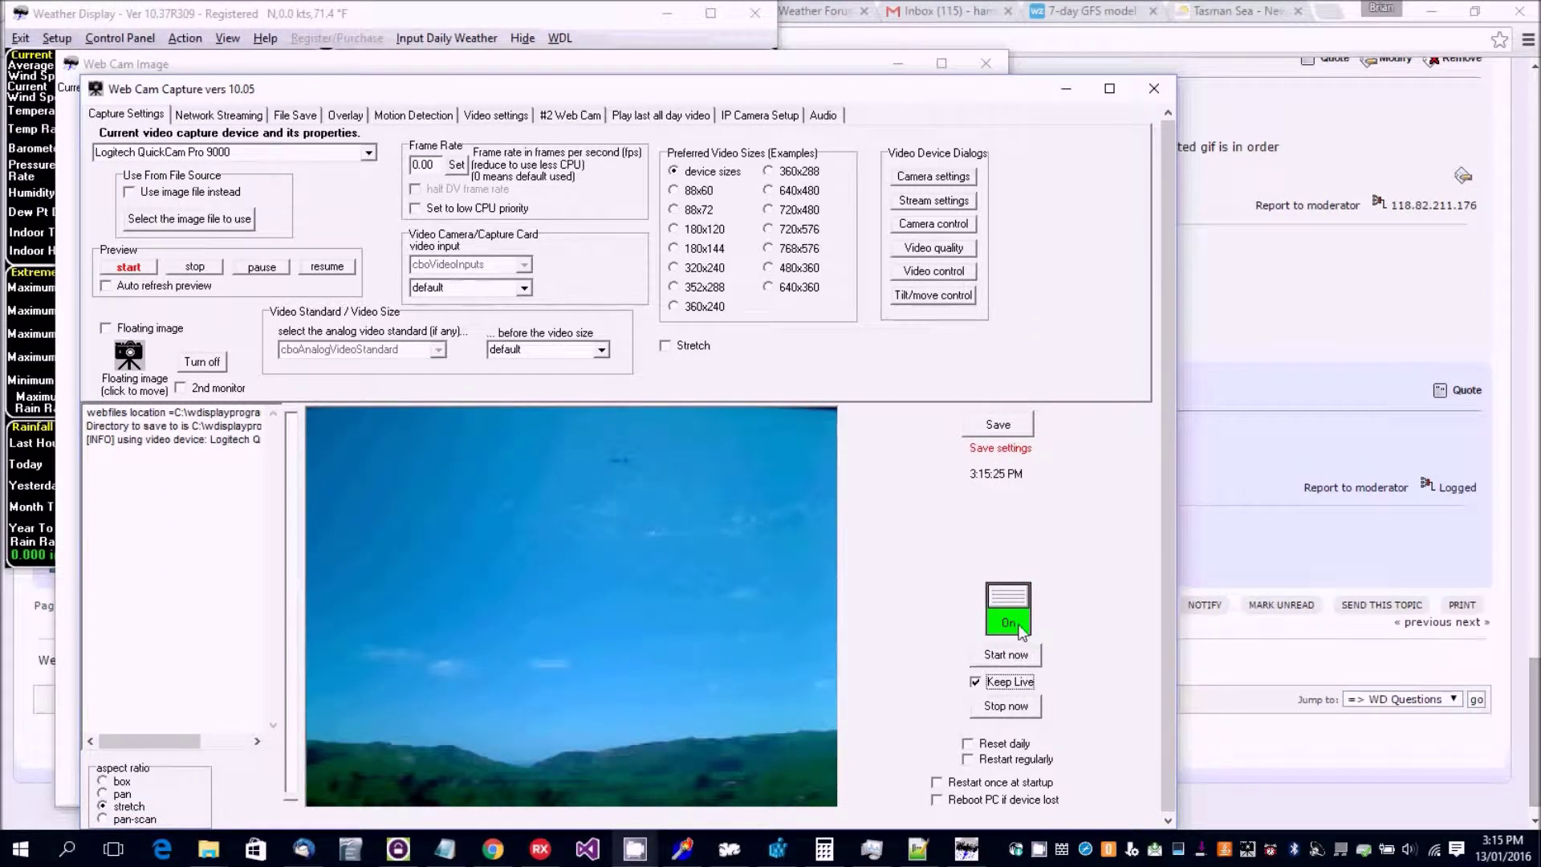
{"action": "left_click", "coordinate": [999, 428]}
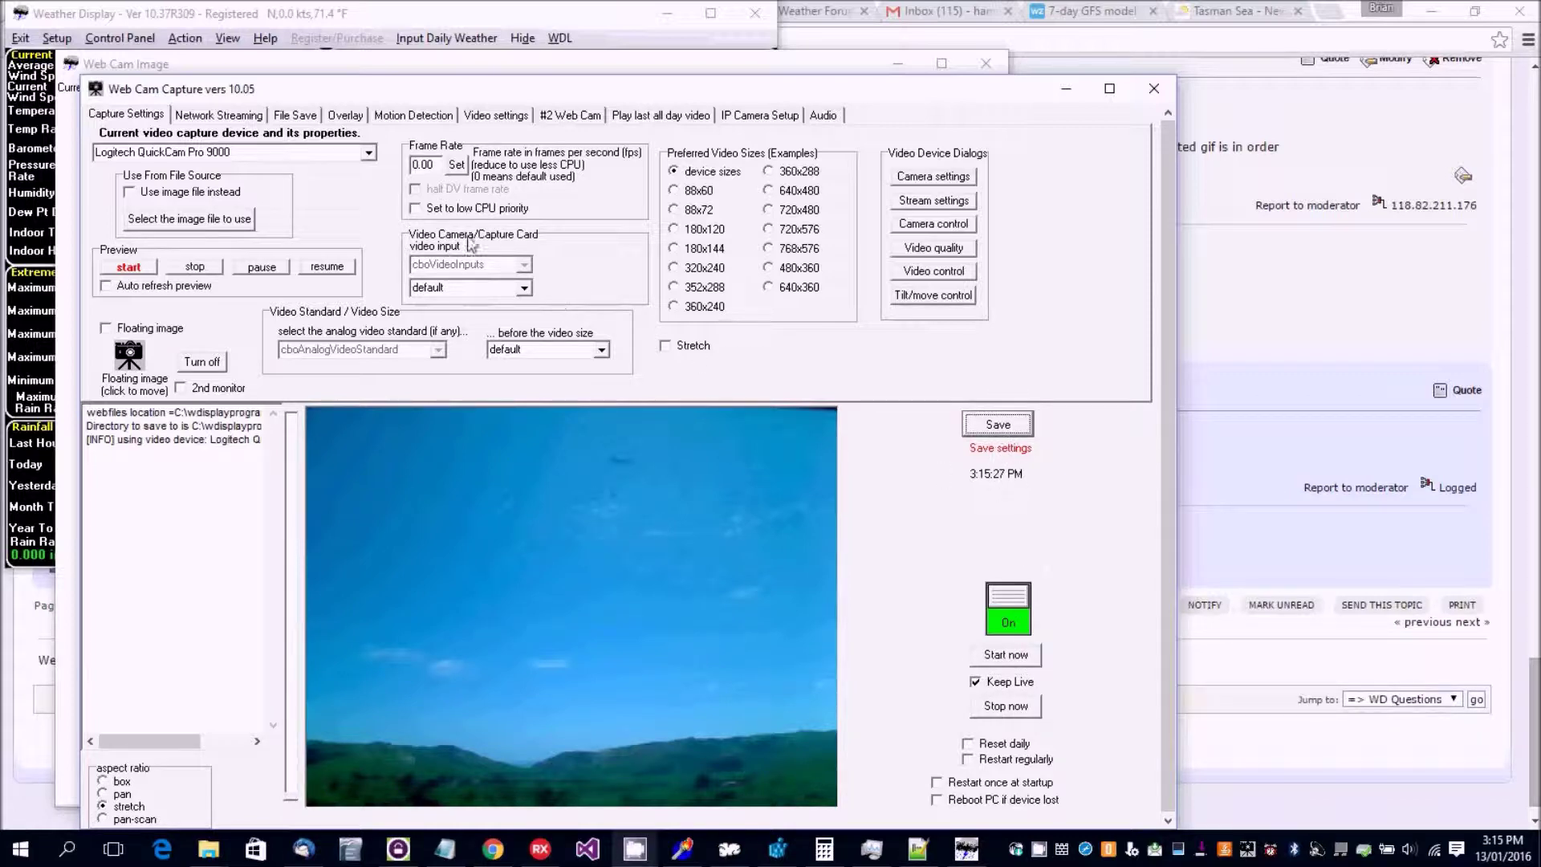
- Turn on webcam file creation, set the gif file name to webcamimage.gif, and save the settings
{"action": "left_click", "coordinate": [280, 115]}
{"action": "left_click", "coordinate": [438, 218]}
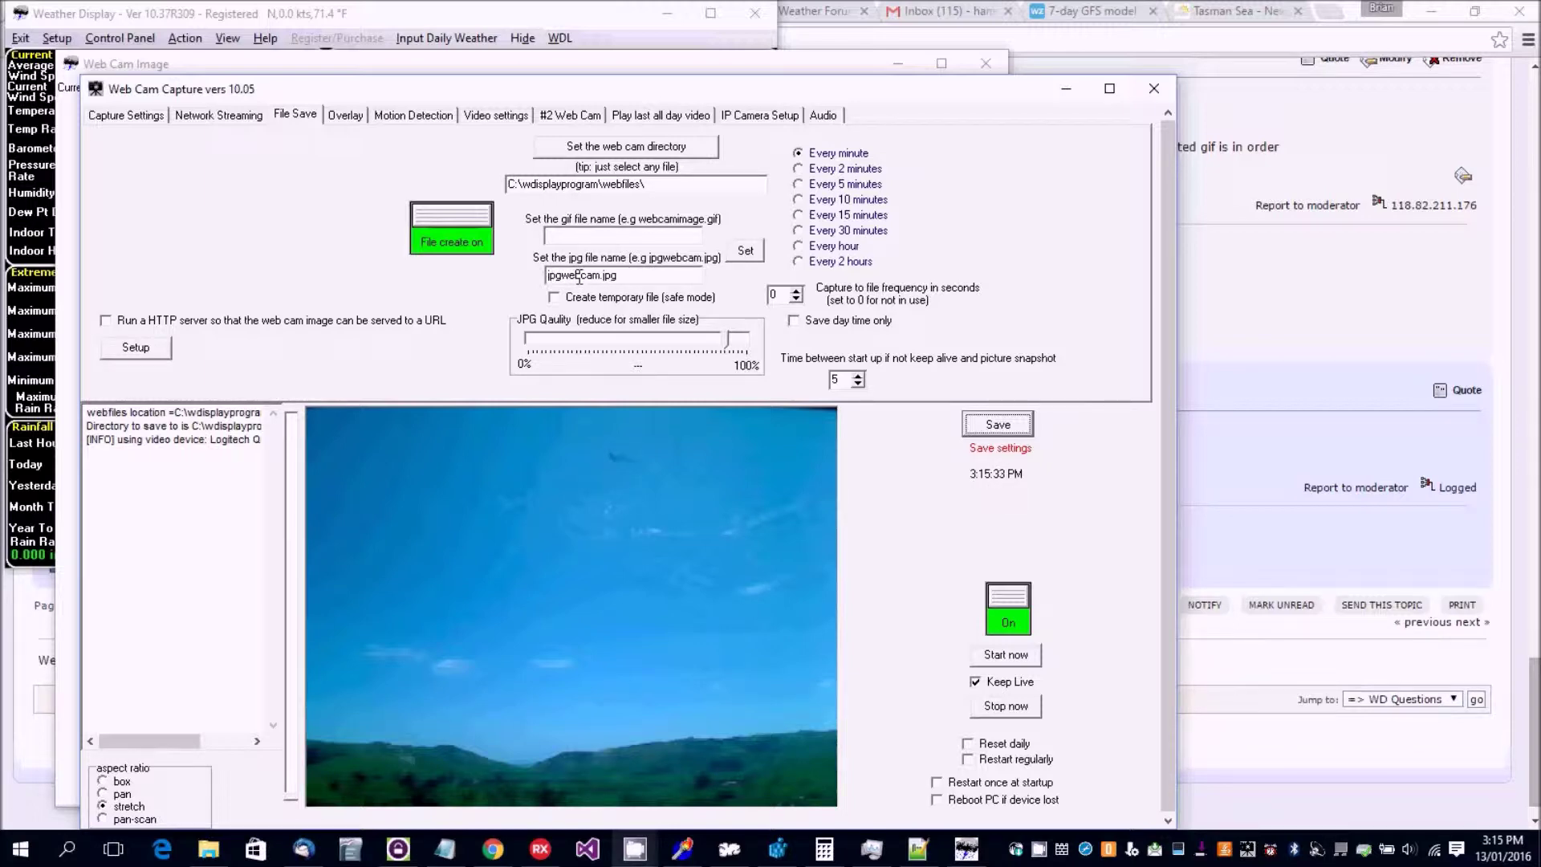
{"action": "left_click", "coordinate": [575, 241]}
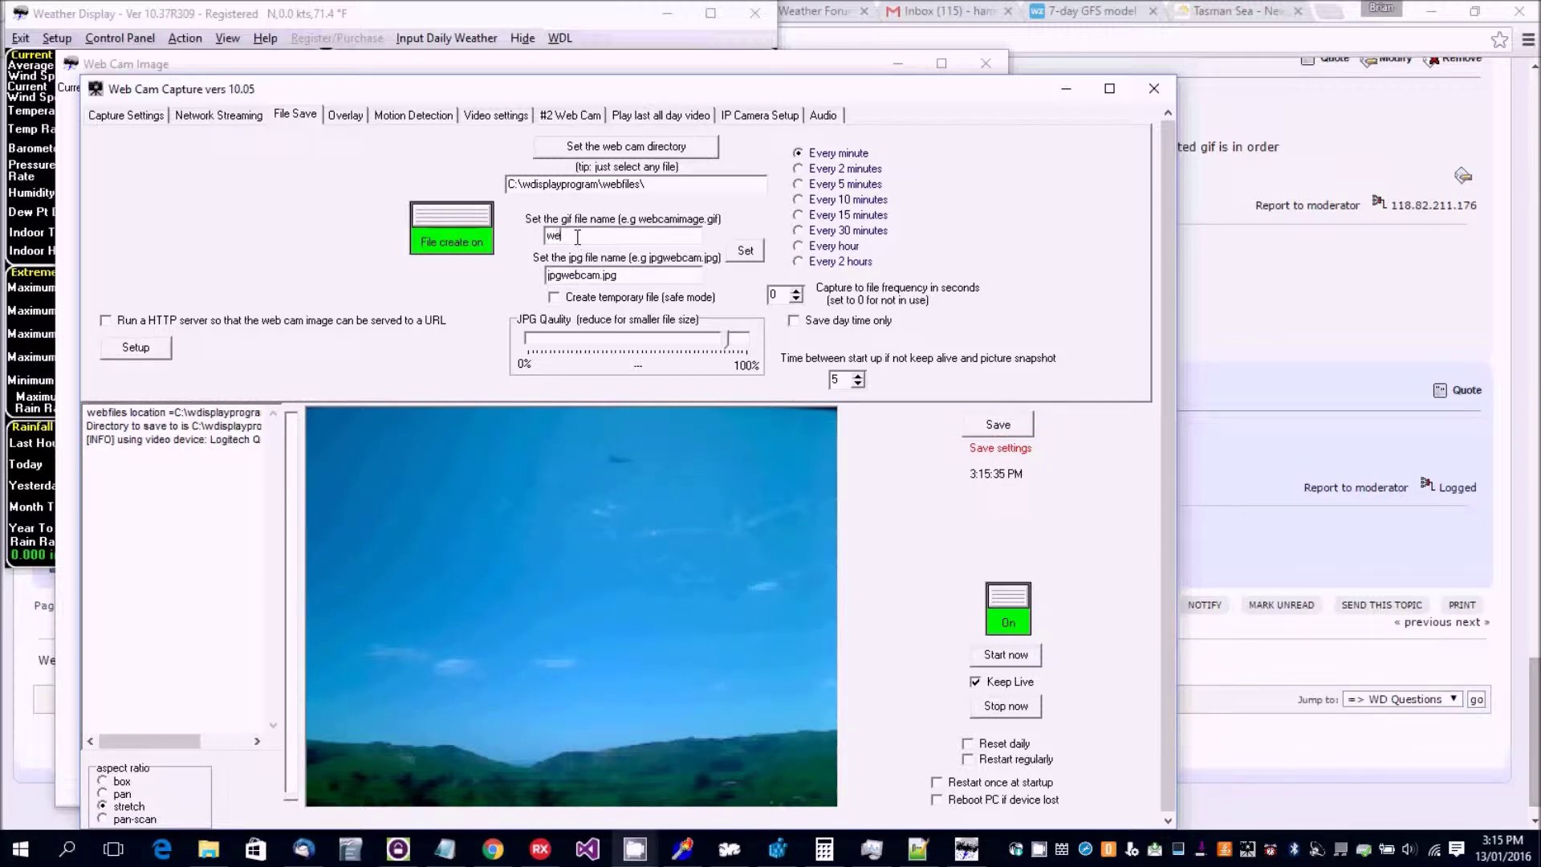
{"action": "type", "text": "webcamimage.gif"}
{"action": "left_click", "coordinate": [742, 255]}
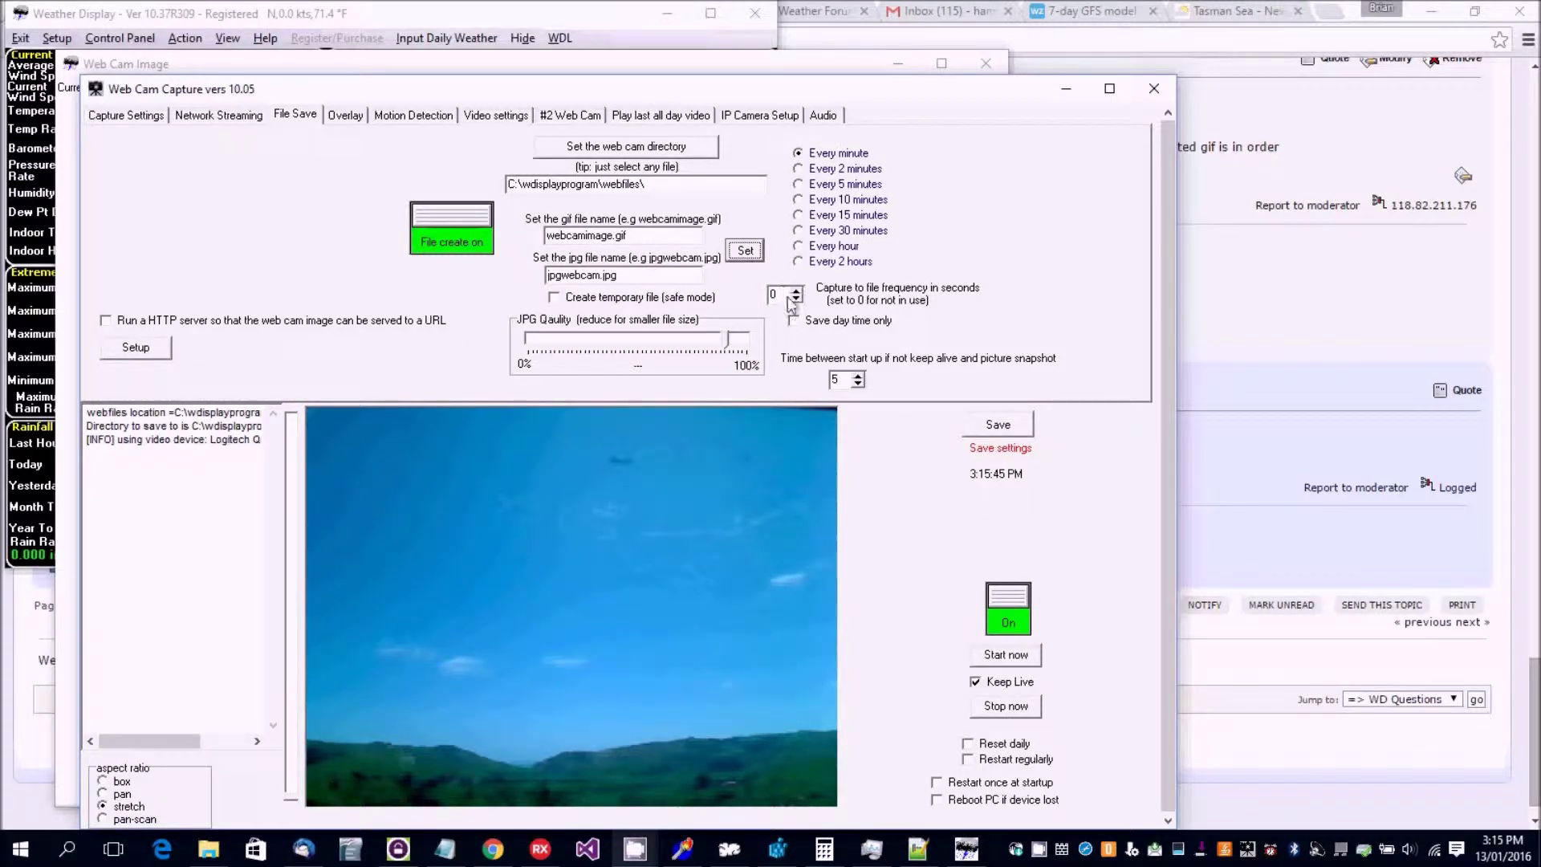
{"action": "left_click", "coordinate": [998, 424]}
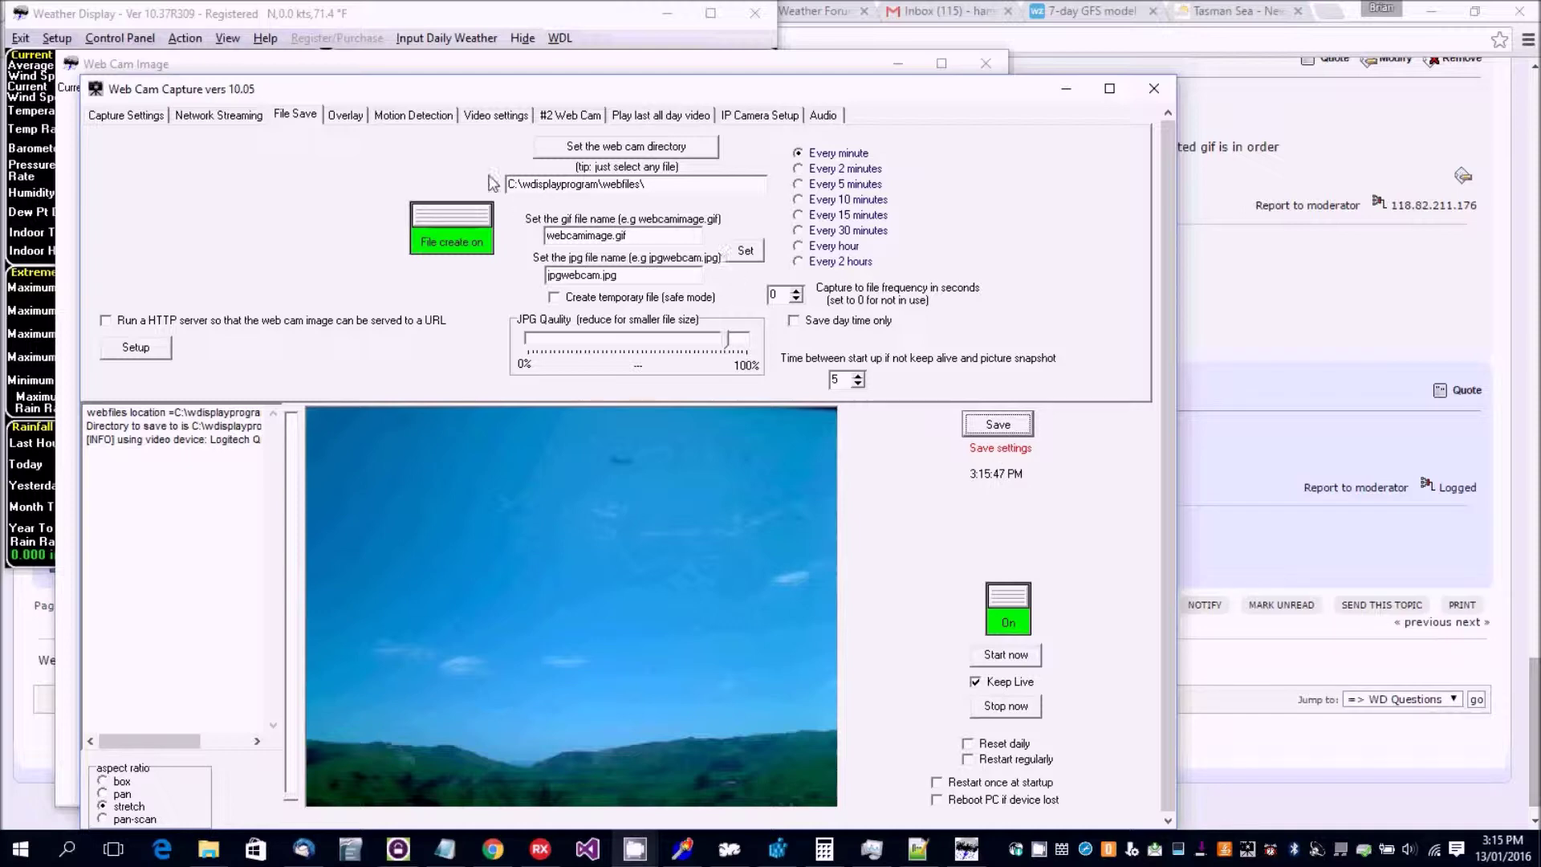
- Overlay a weather label with time stamp, wind info and temperature on the webcam image, and save the settings
{"action": "left_click", "coordinate": [356, 120]}
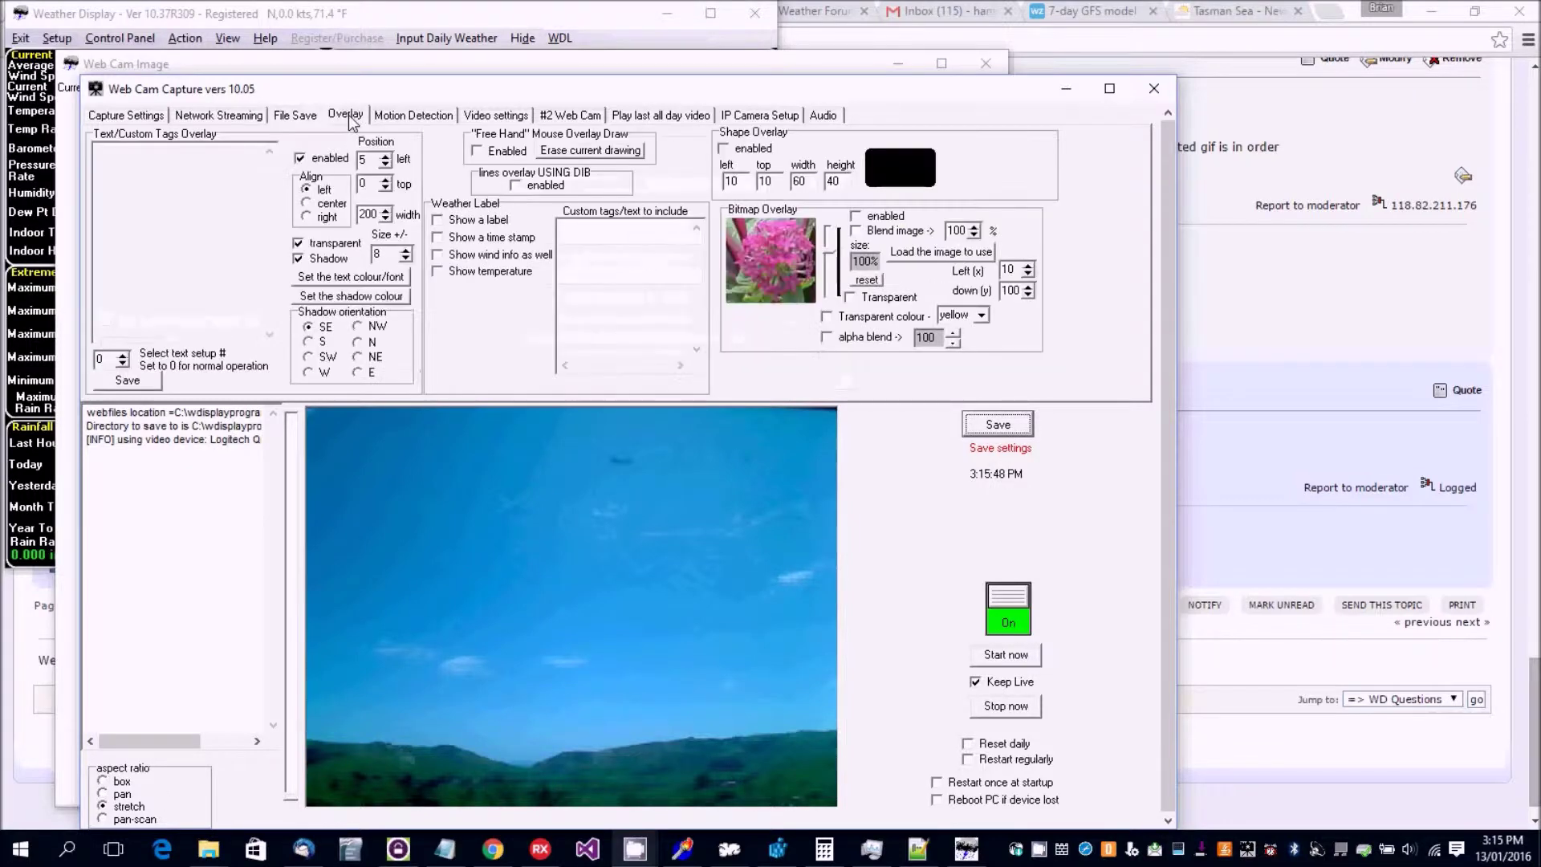
{"action": "left_click", "coordinate": [438, 220]}
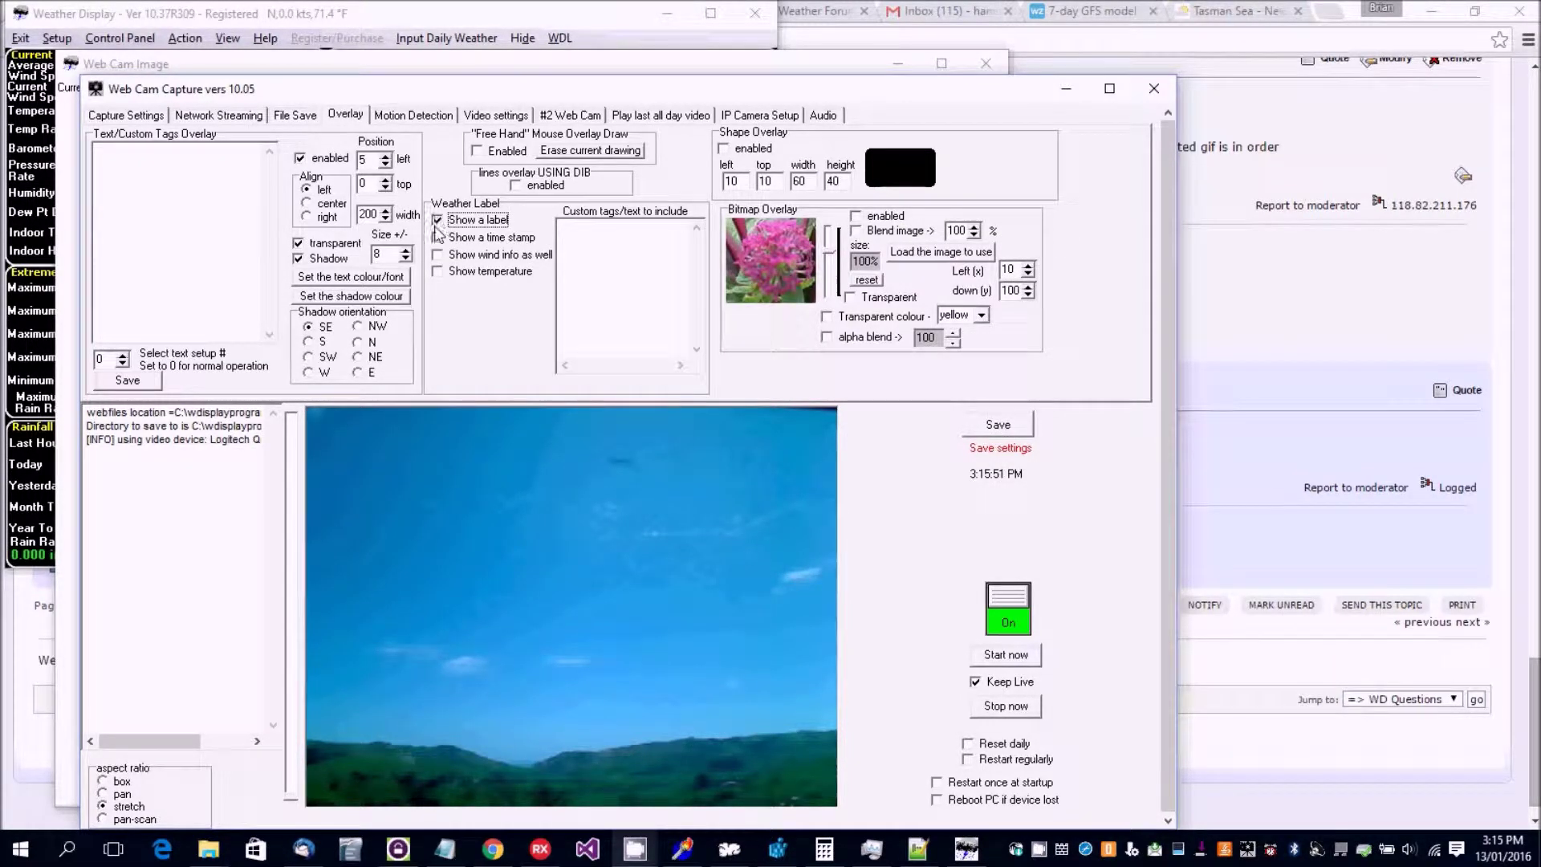
{"action": "left_click", "coordinate": [437, 238]}
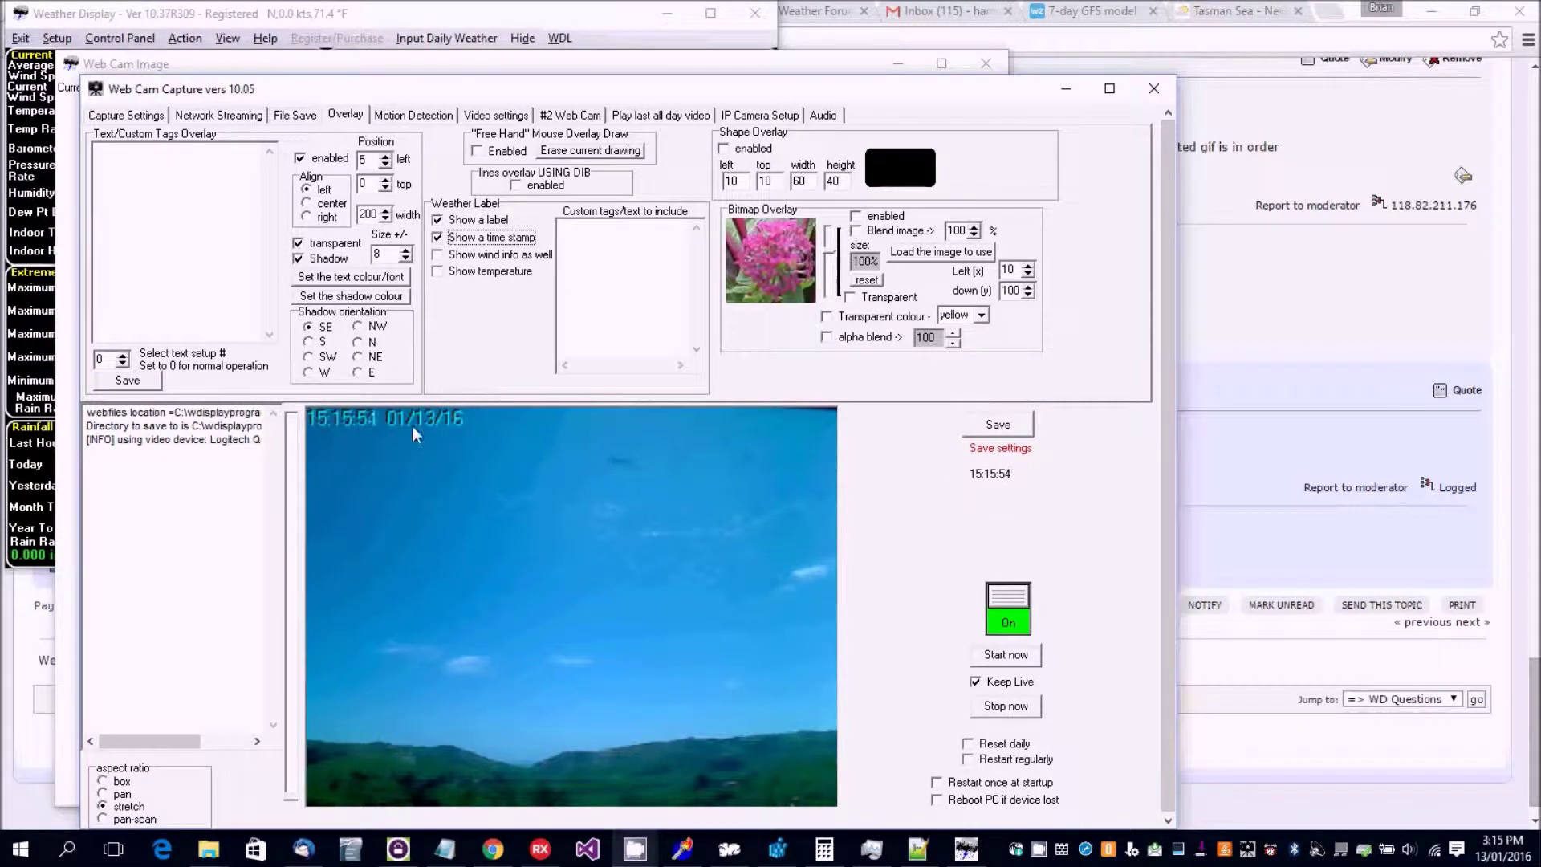
{"action": "left_click", "coordinate": [449, 256]}
{"action": "left_click", "coordinate": [446, 273]}
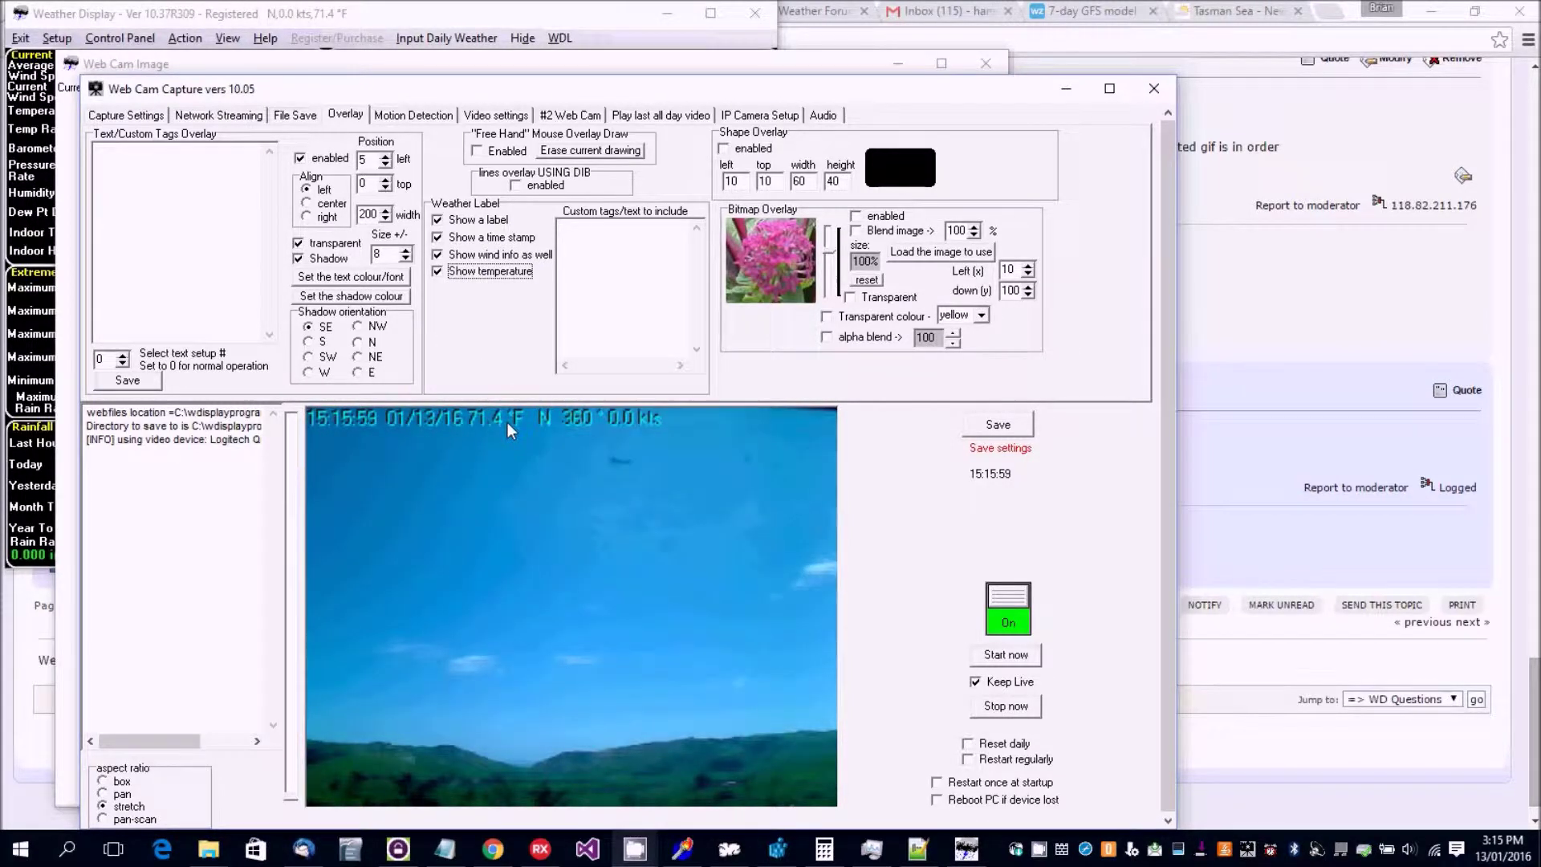
{"action": "left_click", "coordinate": [998, 425]}
{"action": "left_click", "coordinate": [997, 425]}
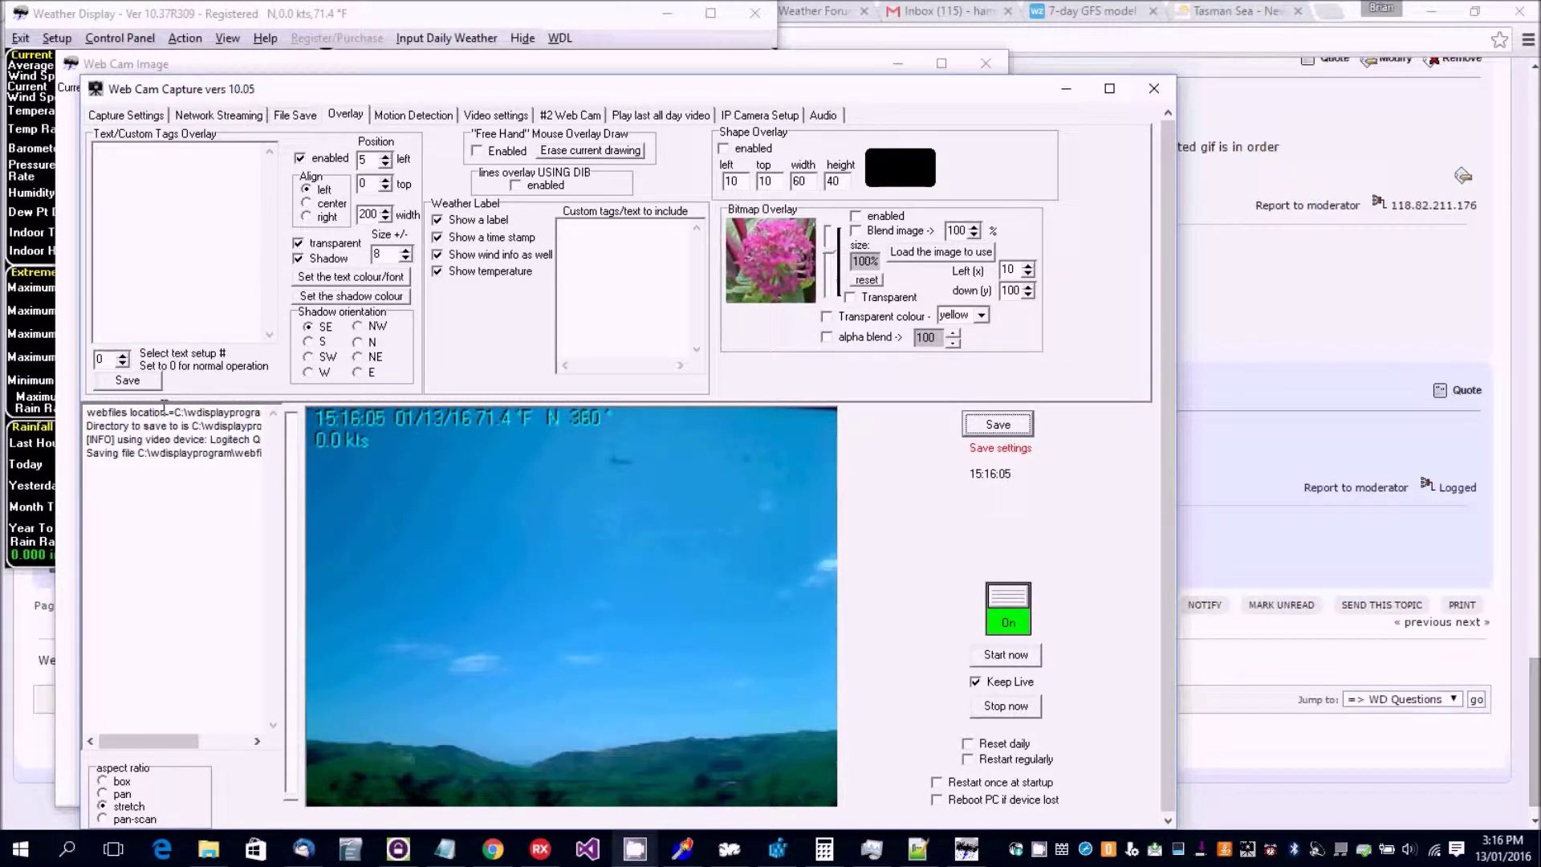
- Select text setup 1 for the custom tags overlay and copy the %dayrn% tag from tagslist.txt in Notepad
{"action": "left_click", "coordinate": [122, 356]}
{"action": "left_click", "coordinate": [141, 223]}
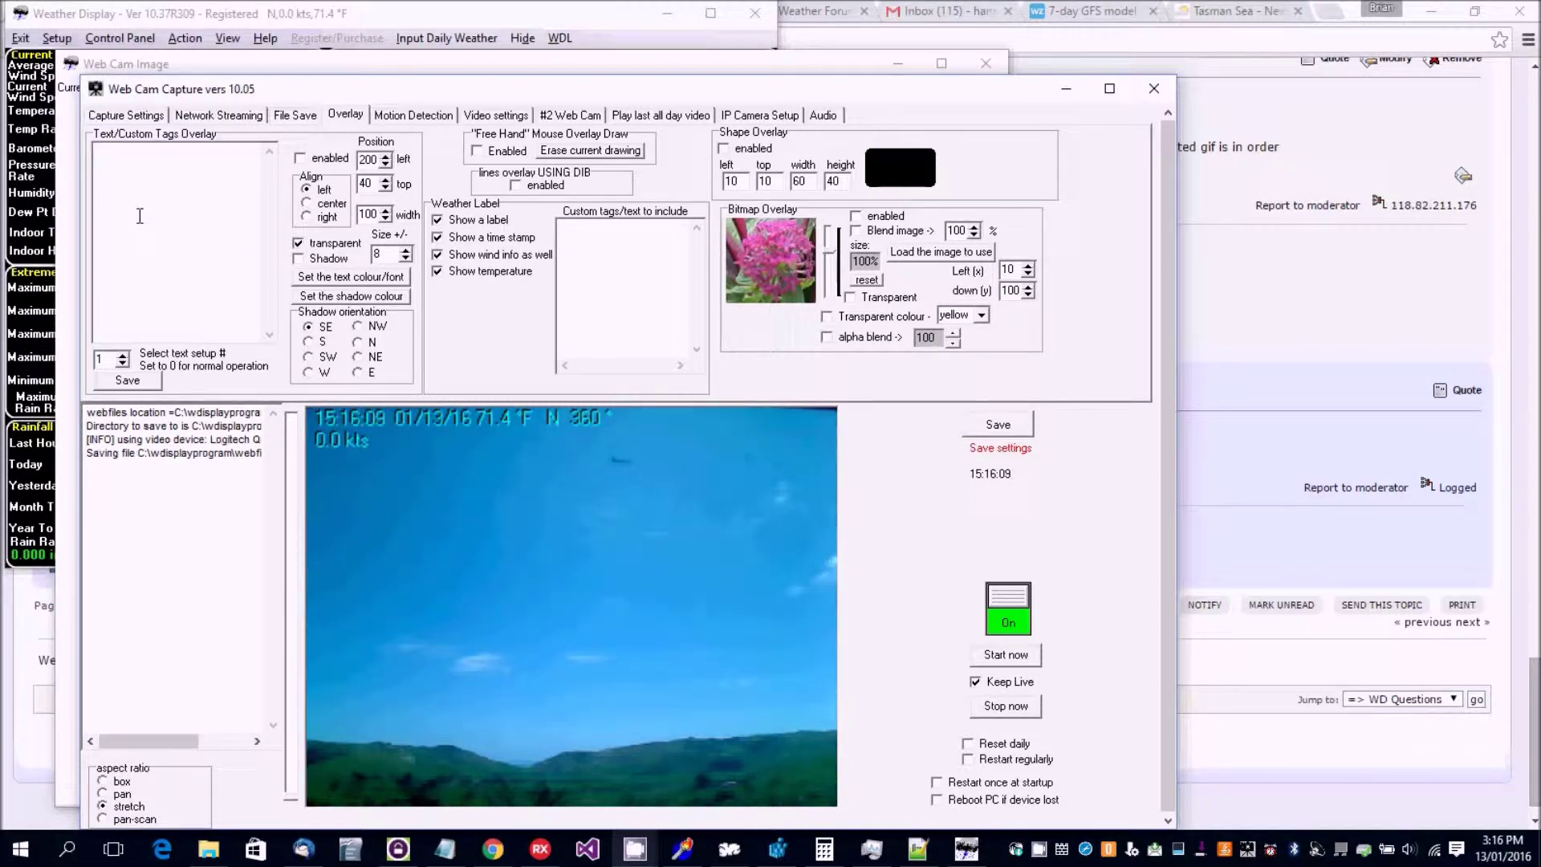
{"action": "left_click", "coordinate": [466, 852]}
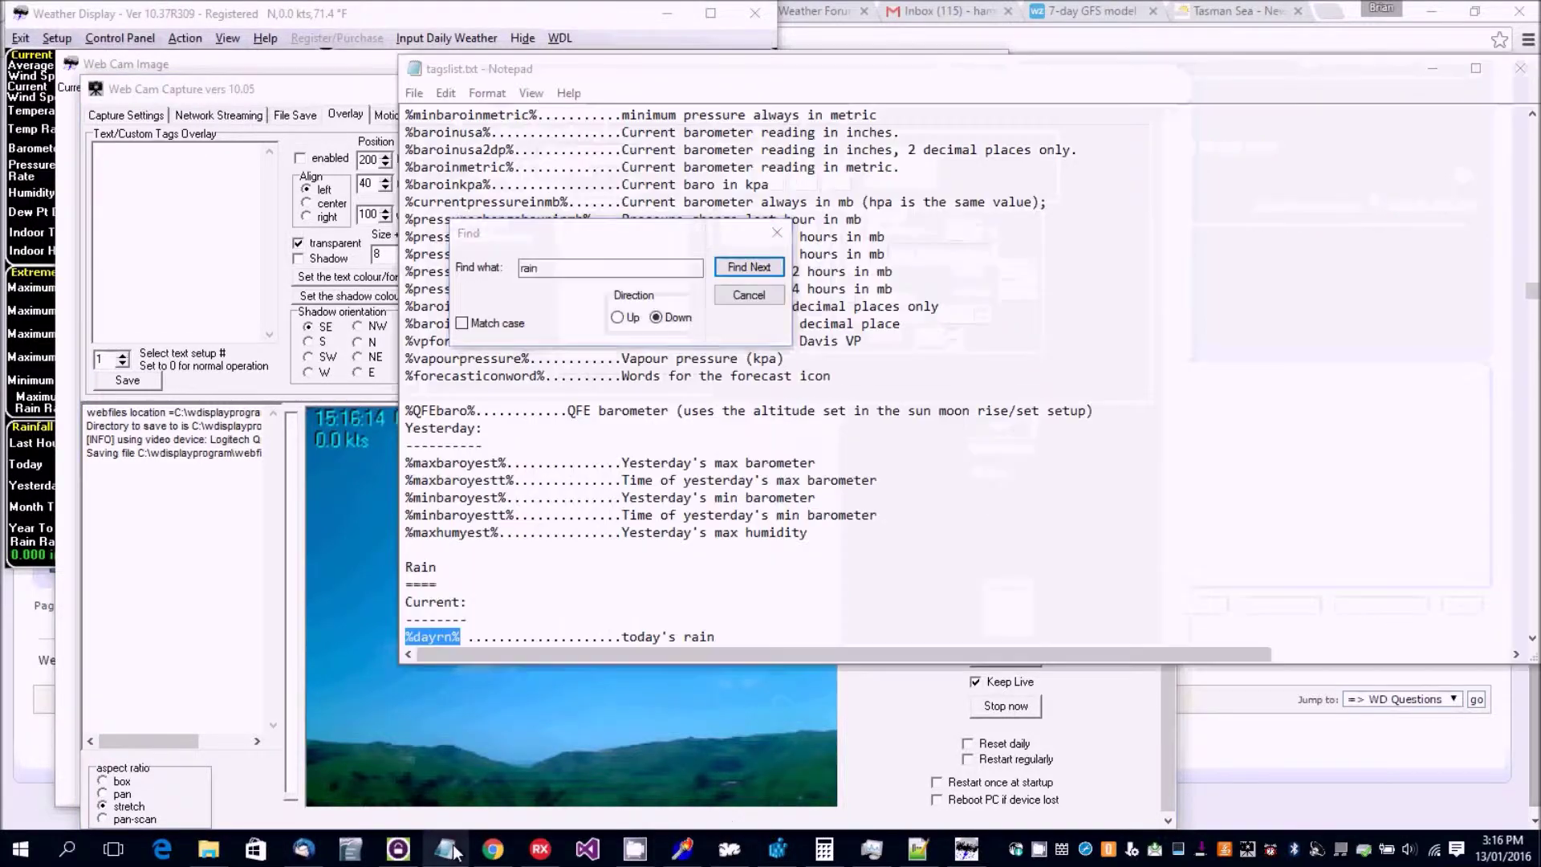
{"action": "left_click", "coordinate": [770, 238]}
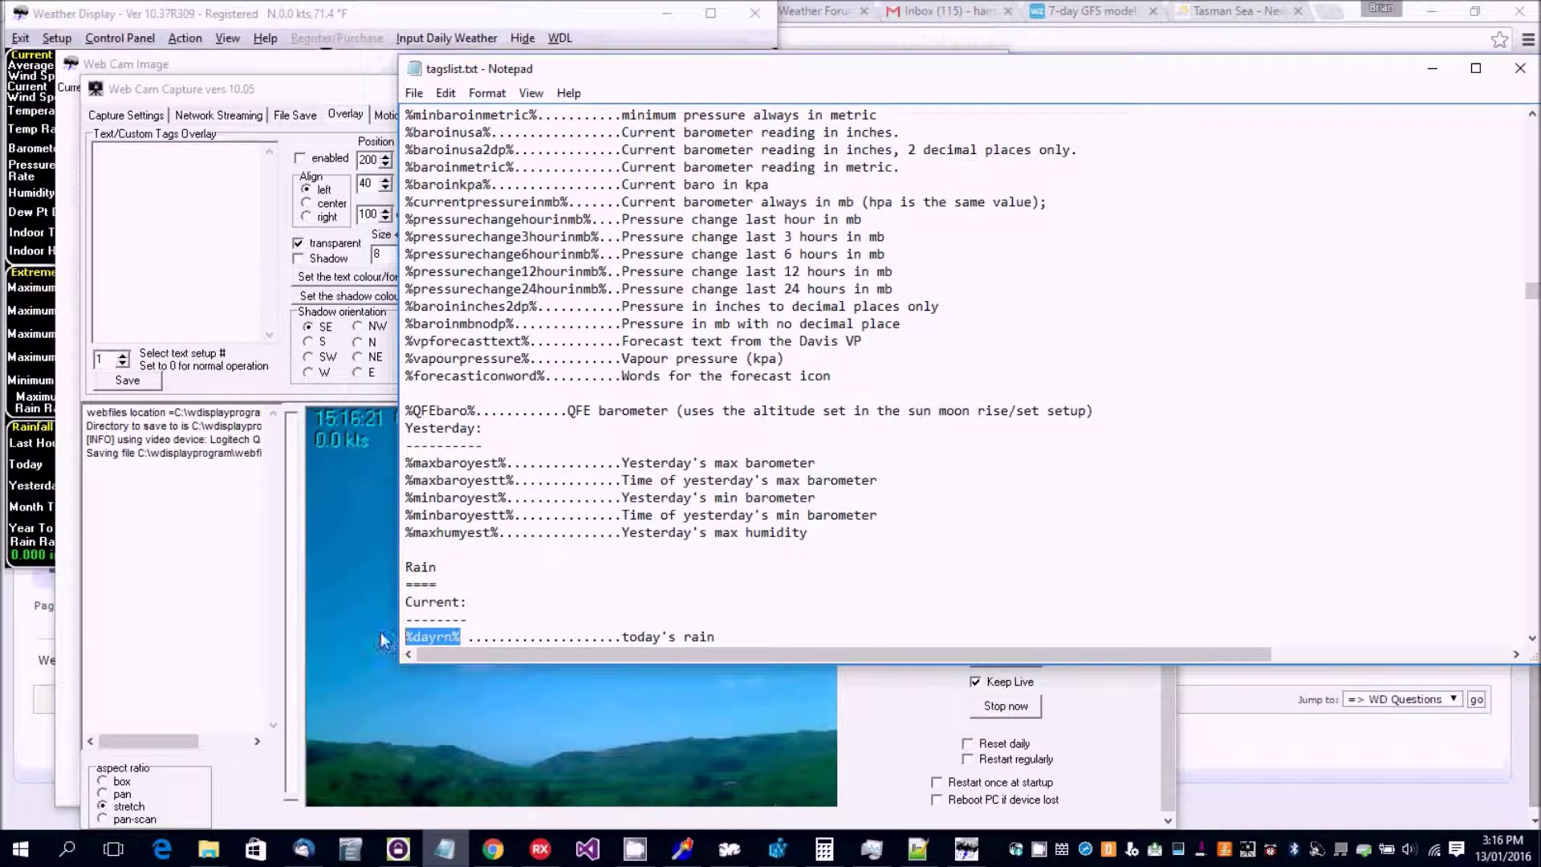
{"action": "right_click", "coordinate": [411, 630]}
{"action": "left_click", "coordinate": [457, 428]}
- Back in Web Cam Capture, paste %dayrn% as the overlay text of setup 1, then save with setup 0 selected
{"action": "right_click", "coordinate": [150, 167]}
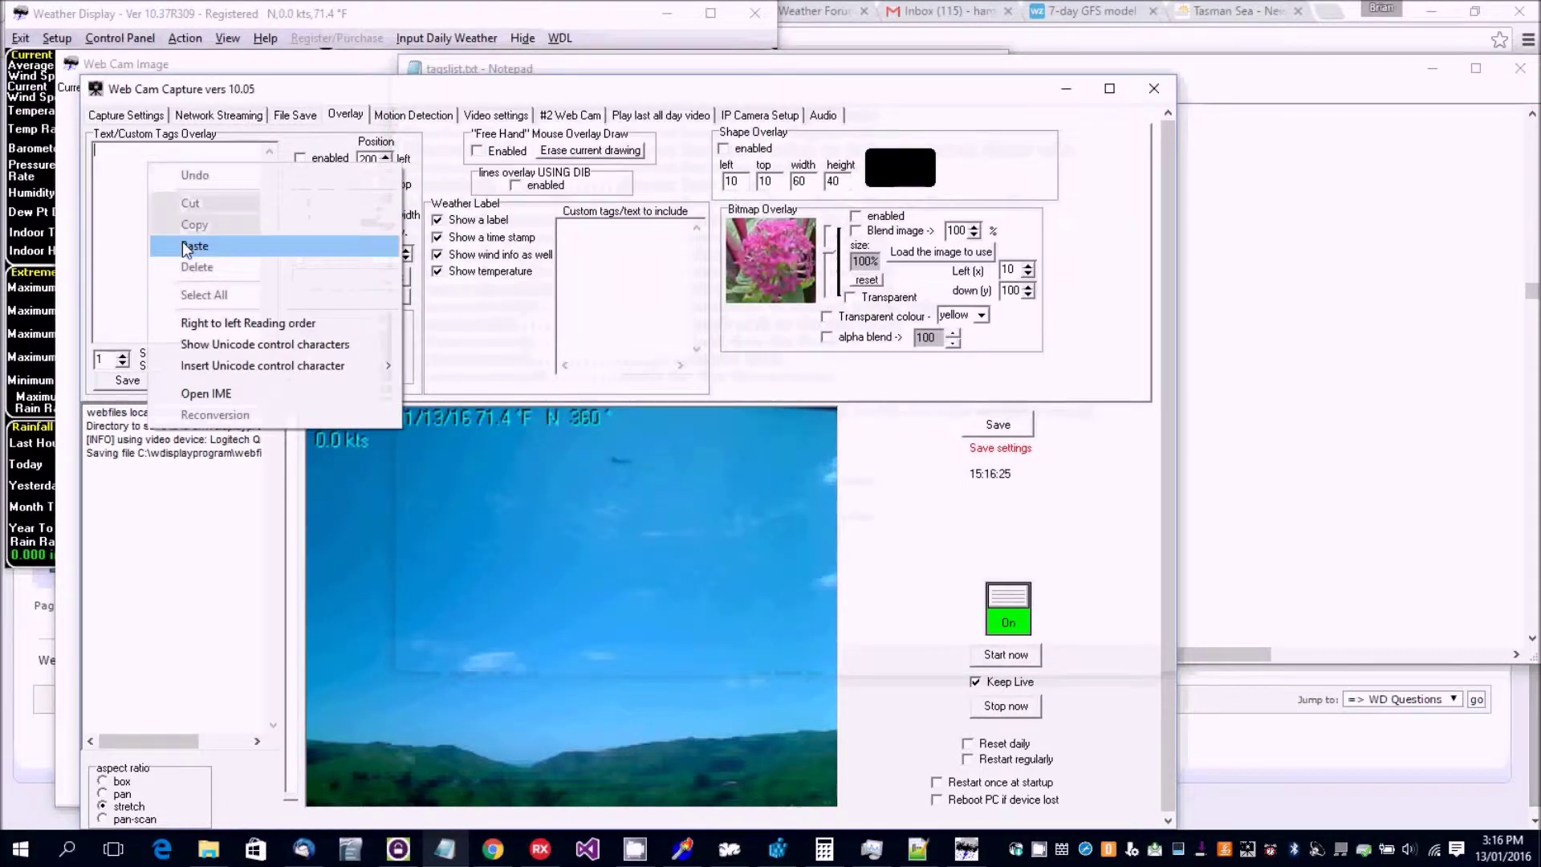
{"action": "left_click", "coordinate": [185, 244]}
{"action": "left_click", "coordinate": [152, 383]}
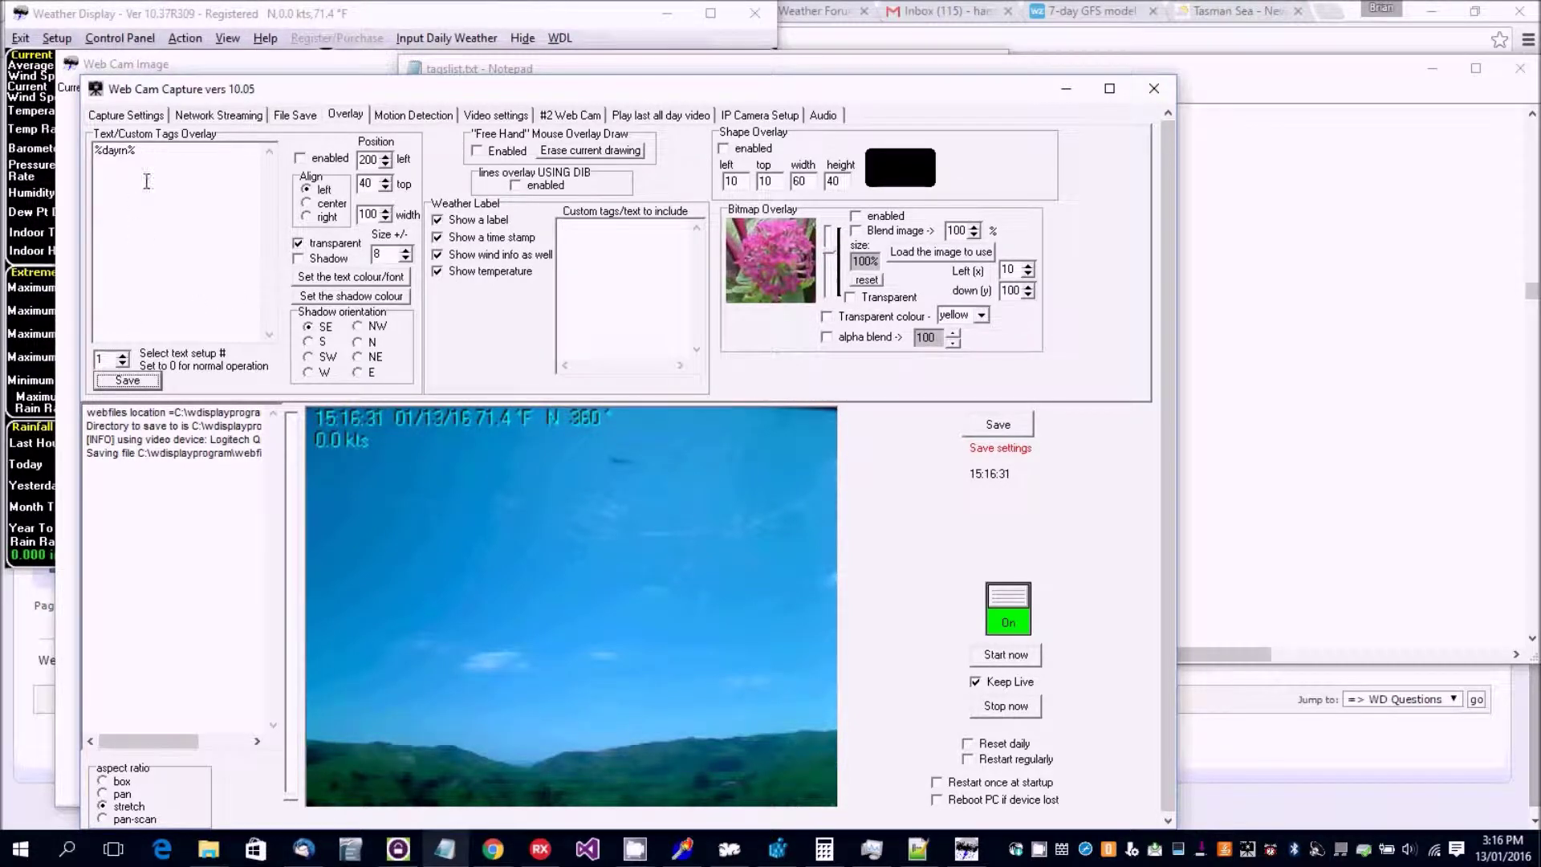
{"action": "left_click", "coordinate": [122, 365]}
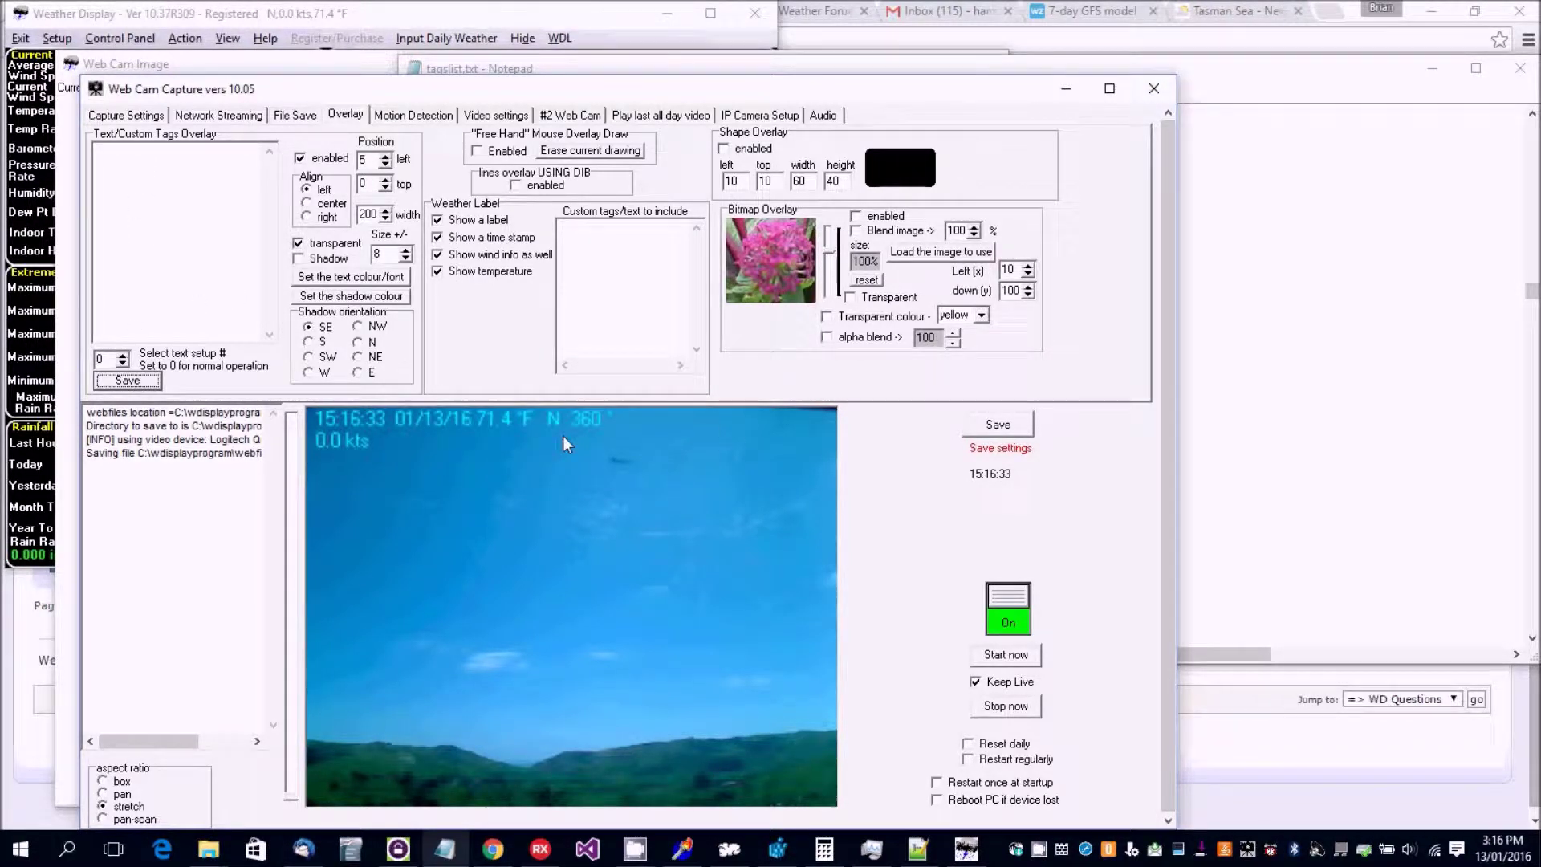
{"action": "left_click", "coordinate": [992, 427]}
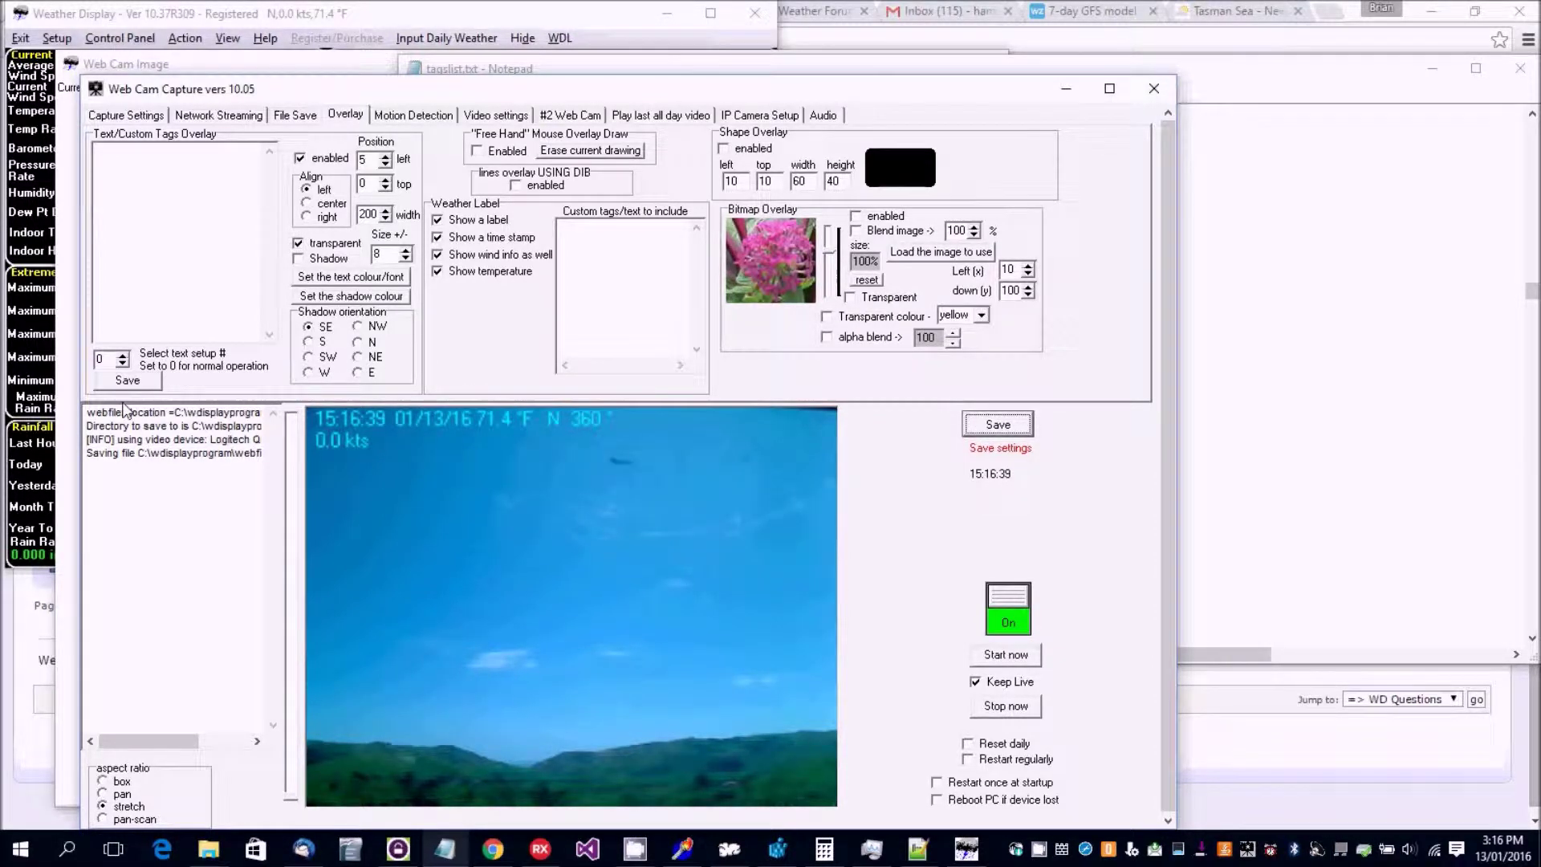
- Enable the custom tag overlay of text setup 1 and save that setup
{"action": "left_click", "coordinate": [122, 361]}
{"action": "left_click", "coordinate": [122, 356]}
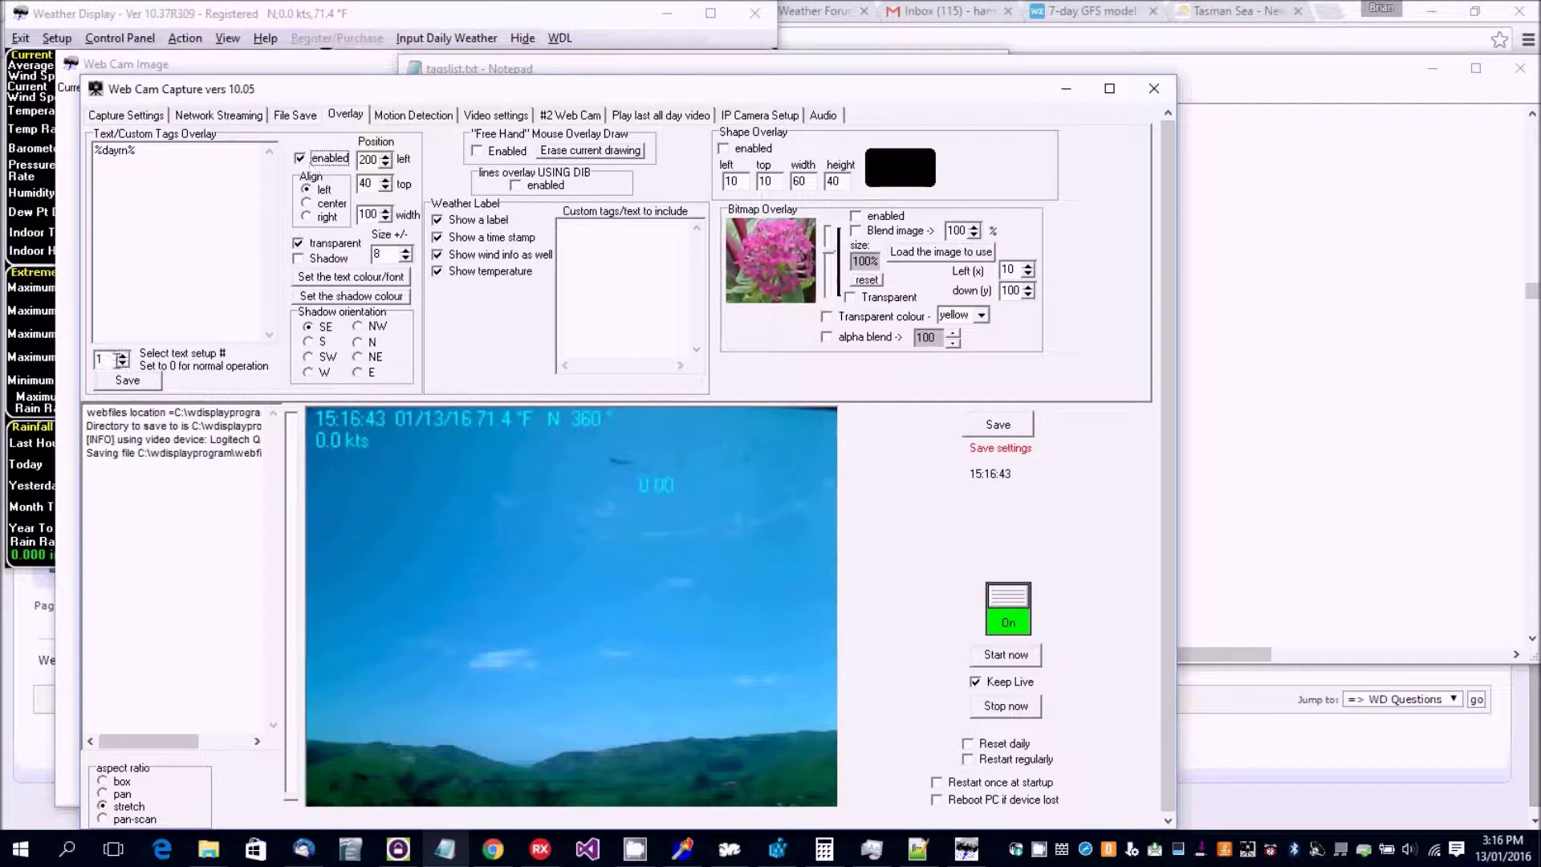
{"action": "left_click", "coordinate": [134, 385]}
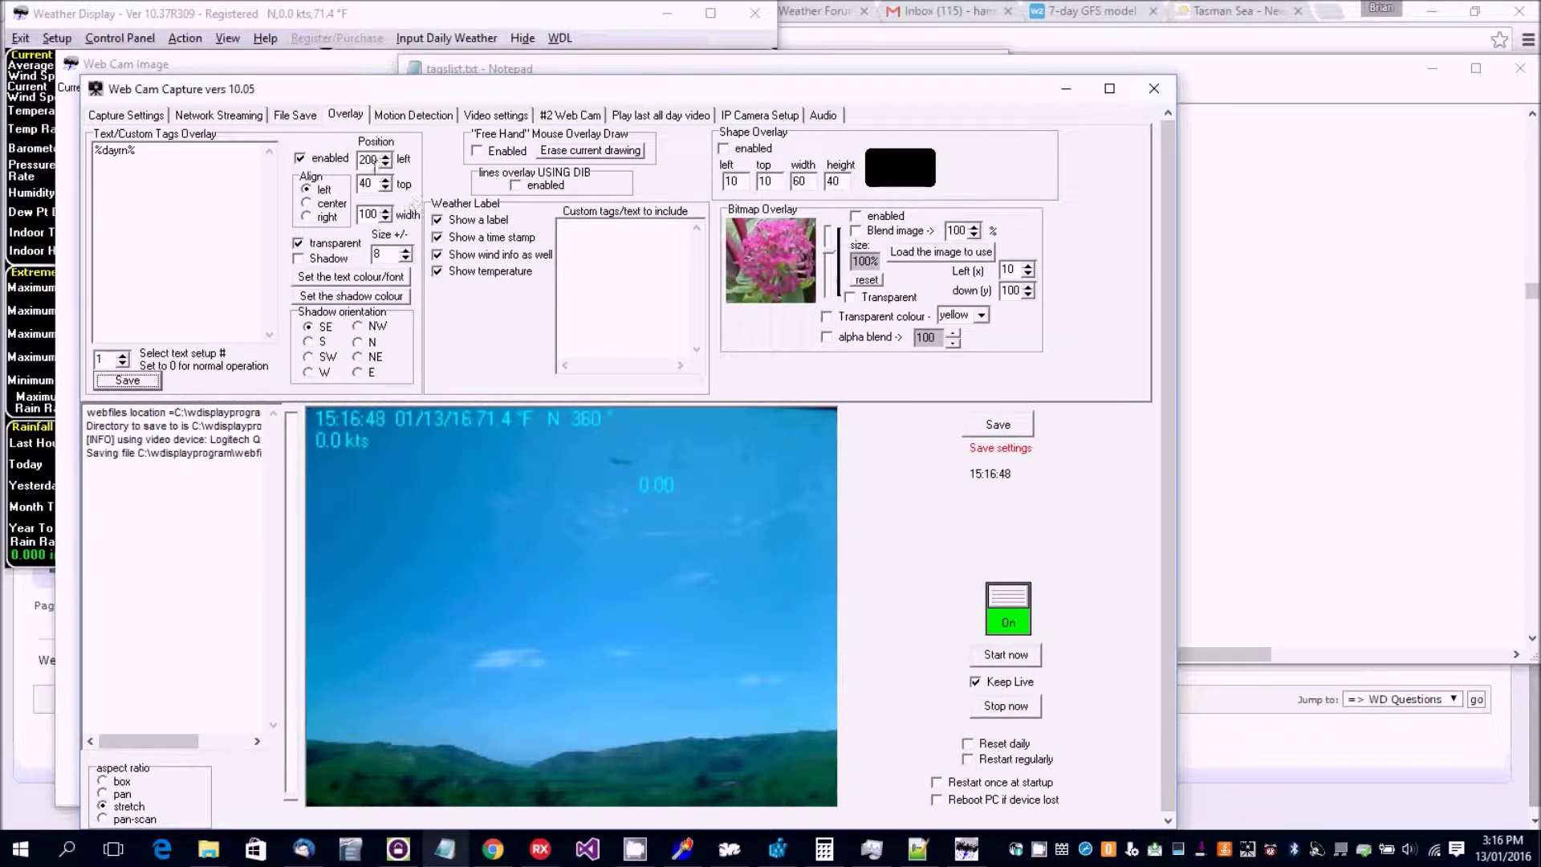
- Reposition the rain tag overlay of text setup 1 to 5 from the left and 29 from the top
{"action": "left_click", "coordinate": [376, 160]}
{"action": "key", "text": "BackSpace"}
{"action": "key", "text": "BackSpace"}
{"action": "key", "text": "BackSpace"}
{"action": "type", "text": "5"}
{"action": "left_click", "coordinate": [373, 181]}
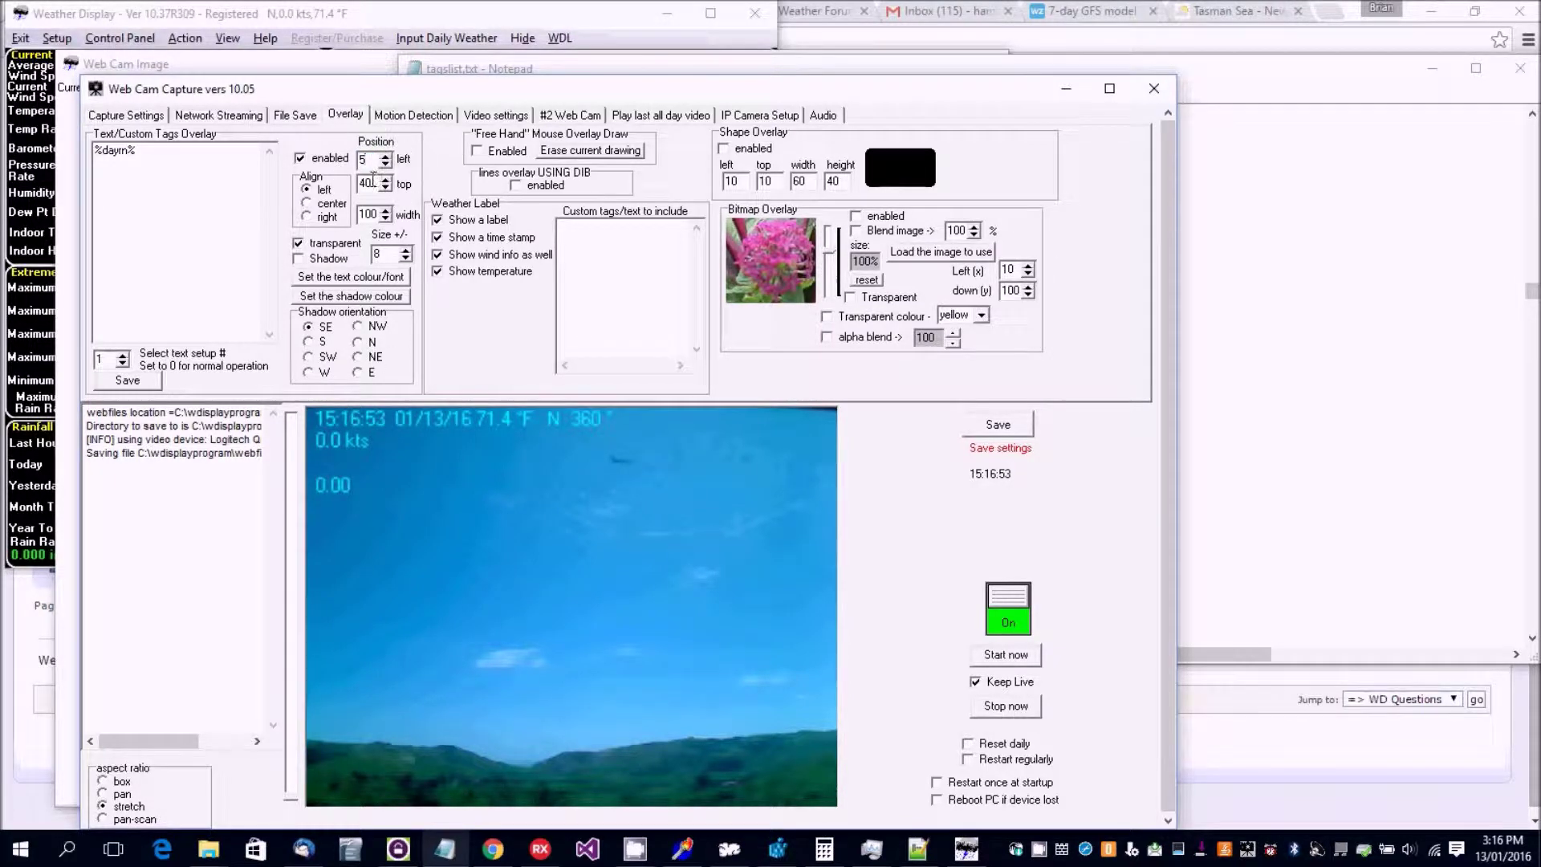
{"action": "key", "text": "Tab"}
{"action": "left_click", "coordinate": [385, 187]}
{"action": "left_click", "coordinate": [385, 188]}
{"action": "left_click", "coordinate": [385, 188]}
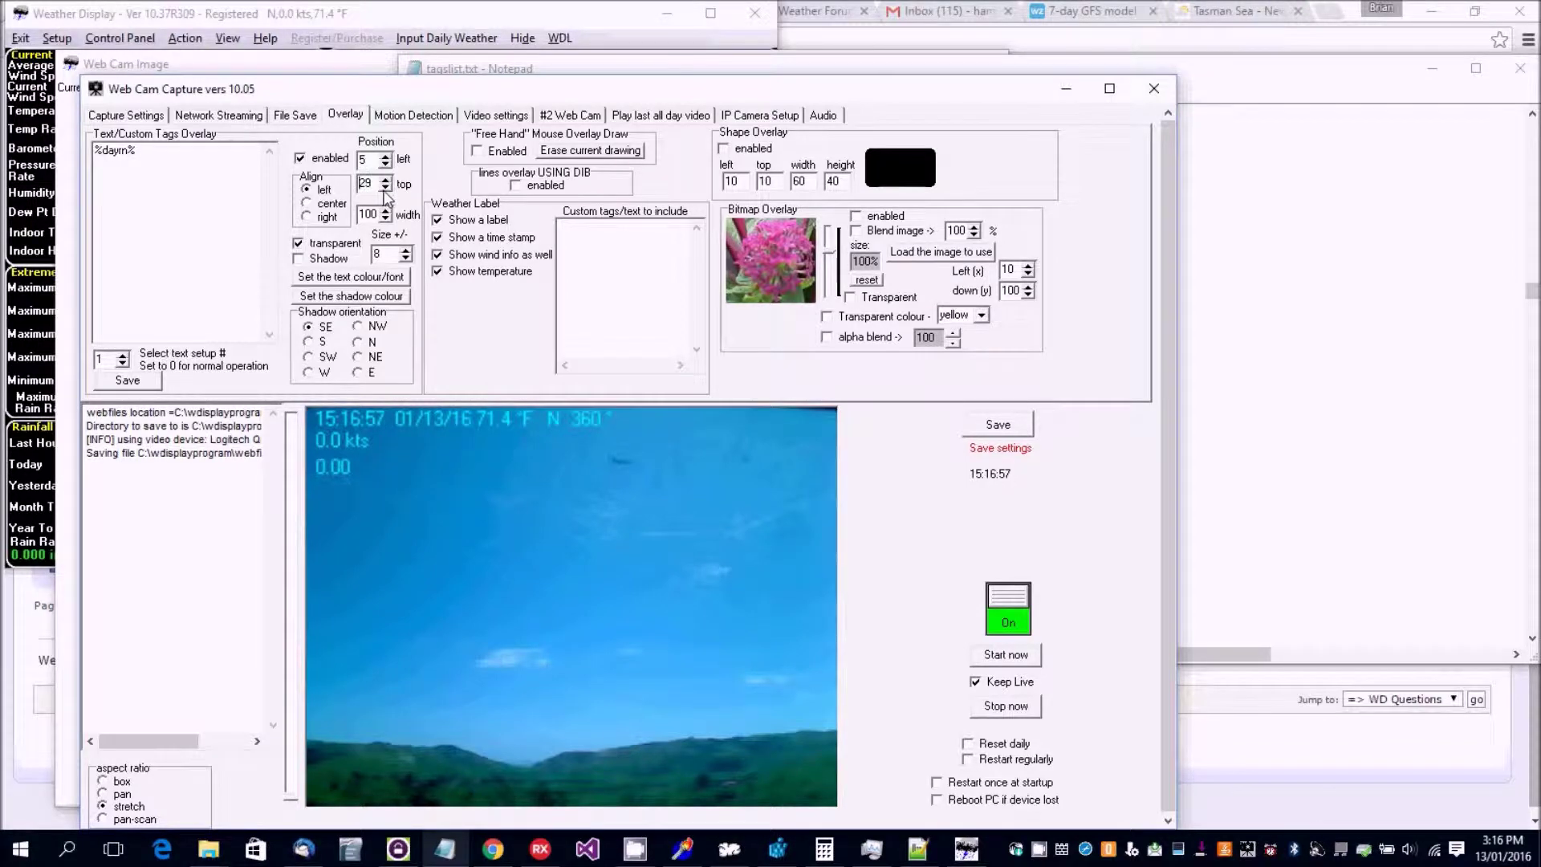
- Append the unit ".in" after the %dayrn% tag in the overlay text and save text setup 1
{"action": "left_click", "coordinate": [148, 155]}
{"action": "type", "text": ".in"}
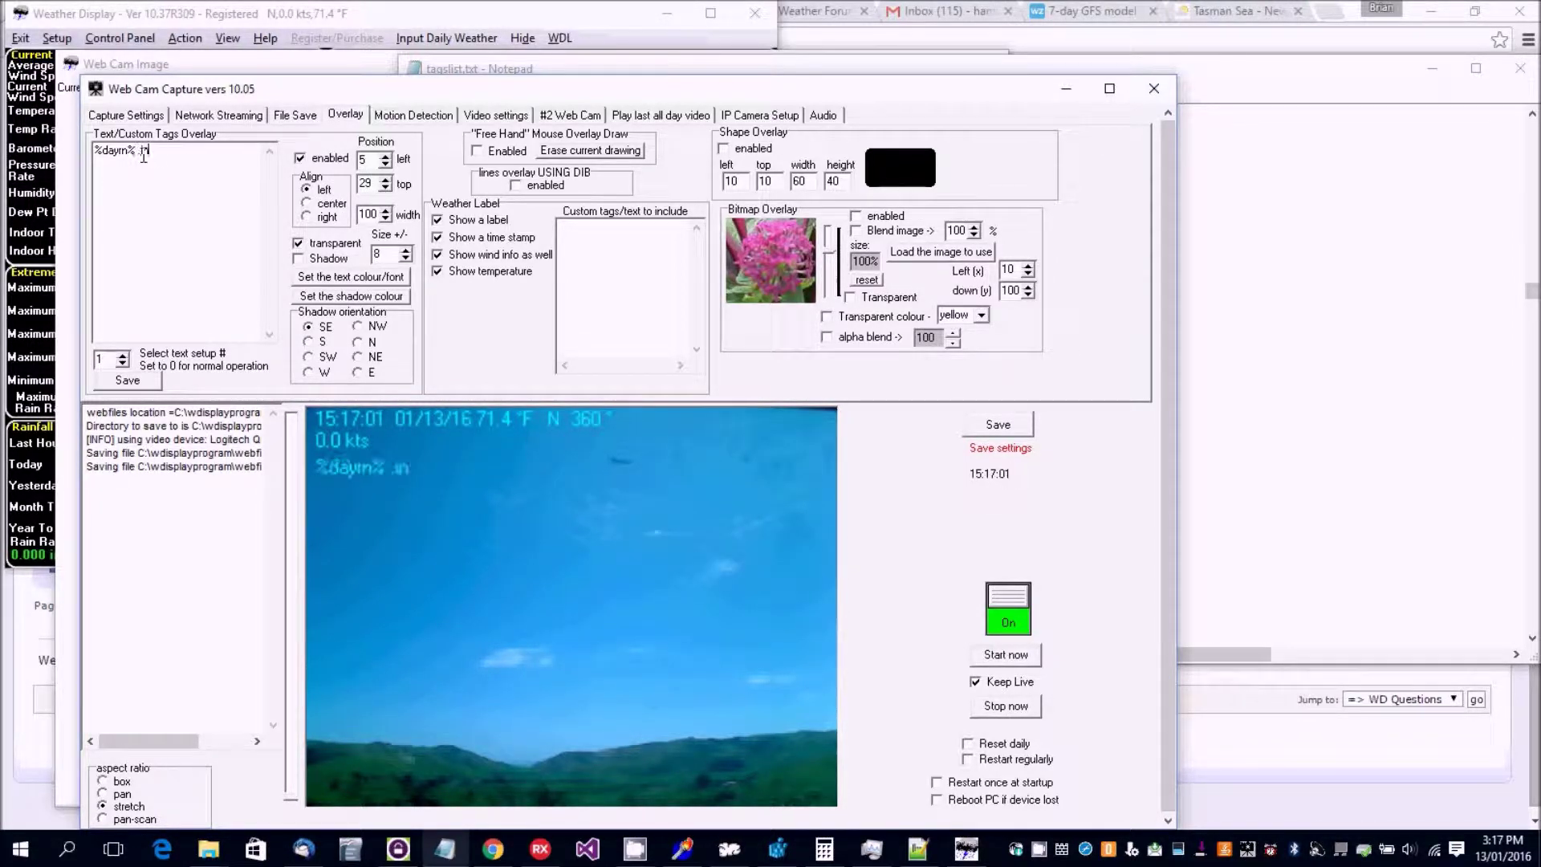
{"action": "type", "text": "c"}
{"action": "key", "text": "BackSpace"}
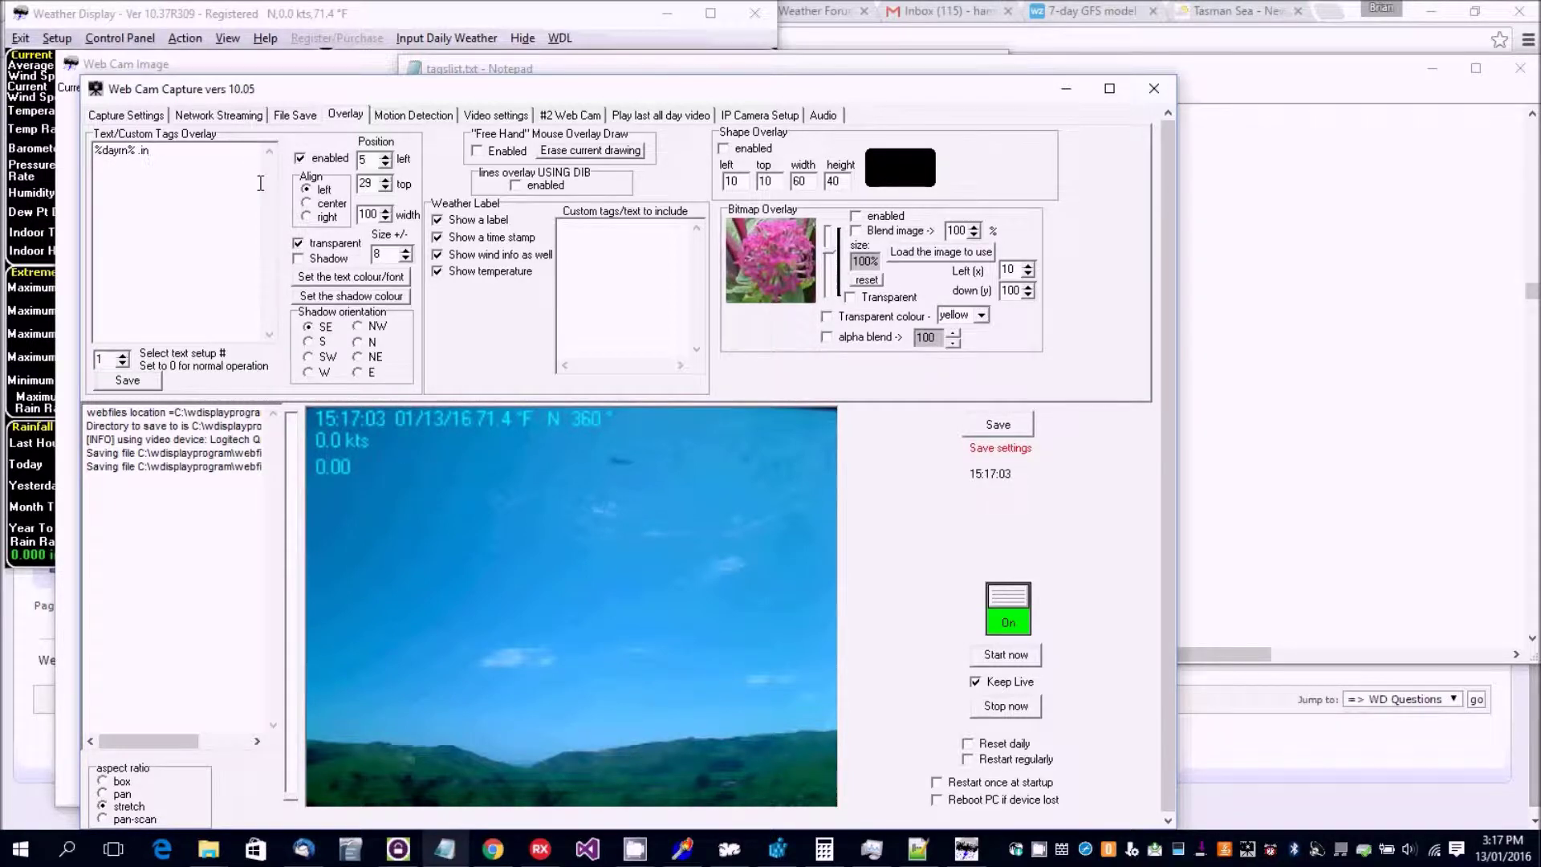
{"action": "left_click", "coordinate": [149, 383]}
- Return the overlay to text setup 0 and save both that setup and the webcam settings
{"action": "double_click", "coordinate": [113, 361]}
{"action": "type", "text": "0"}
{"action": "left_click", "coordinate": [127, 380]}
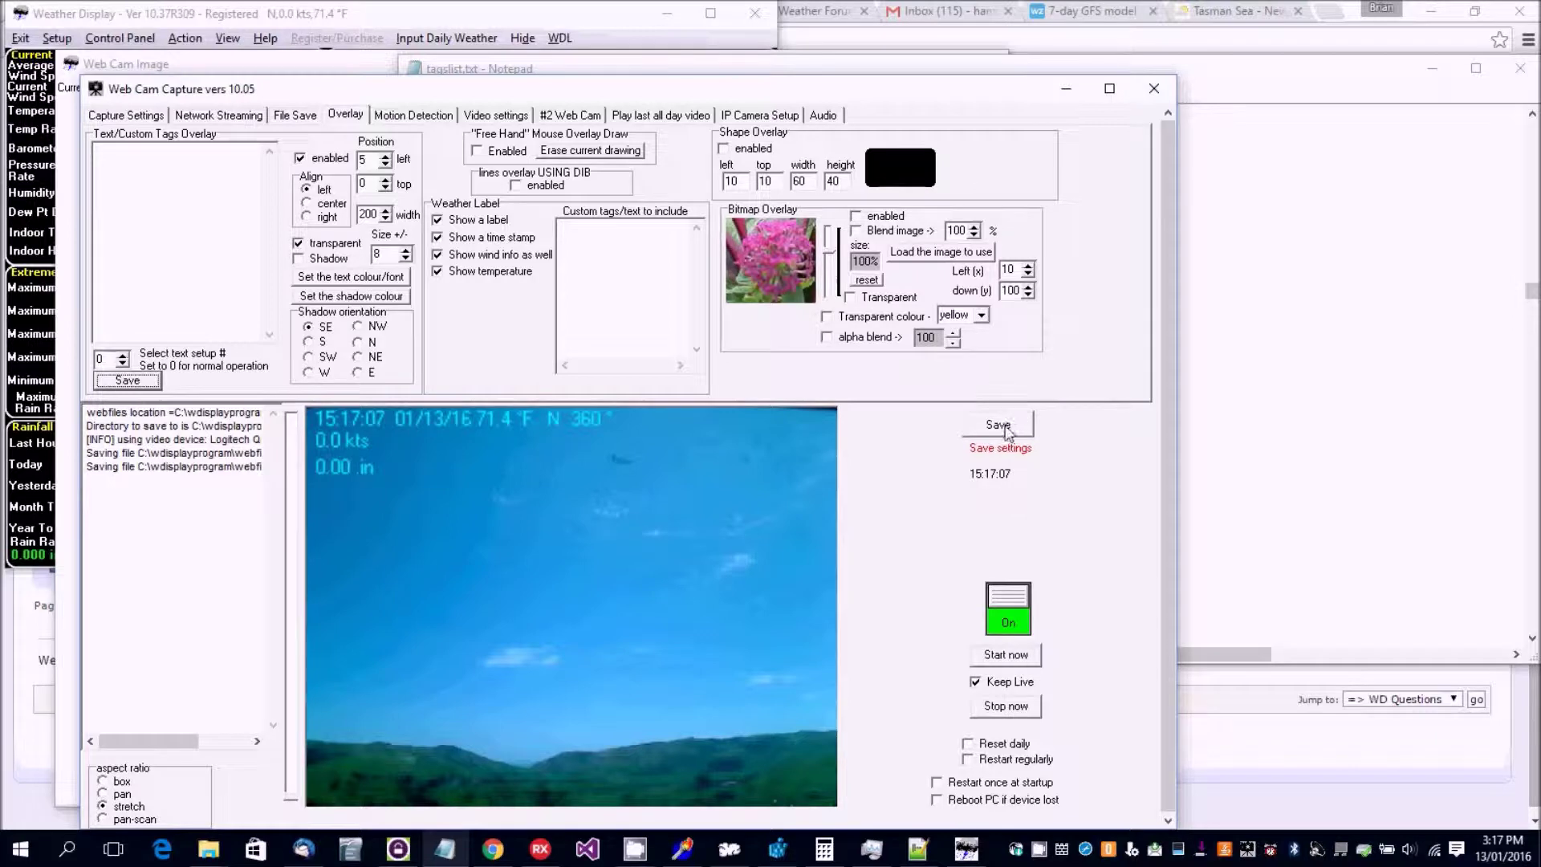
{"action": "left_click", "coordinate": [1000, 417]}
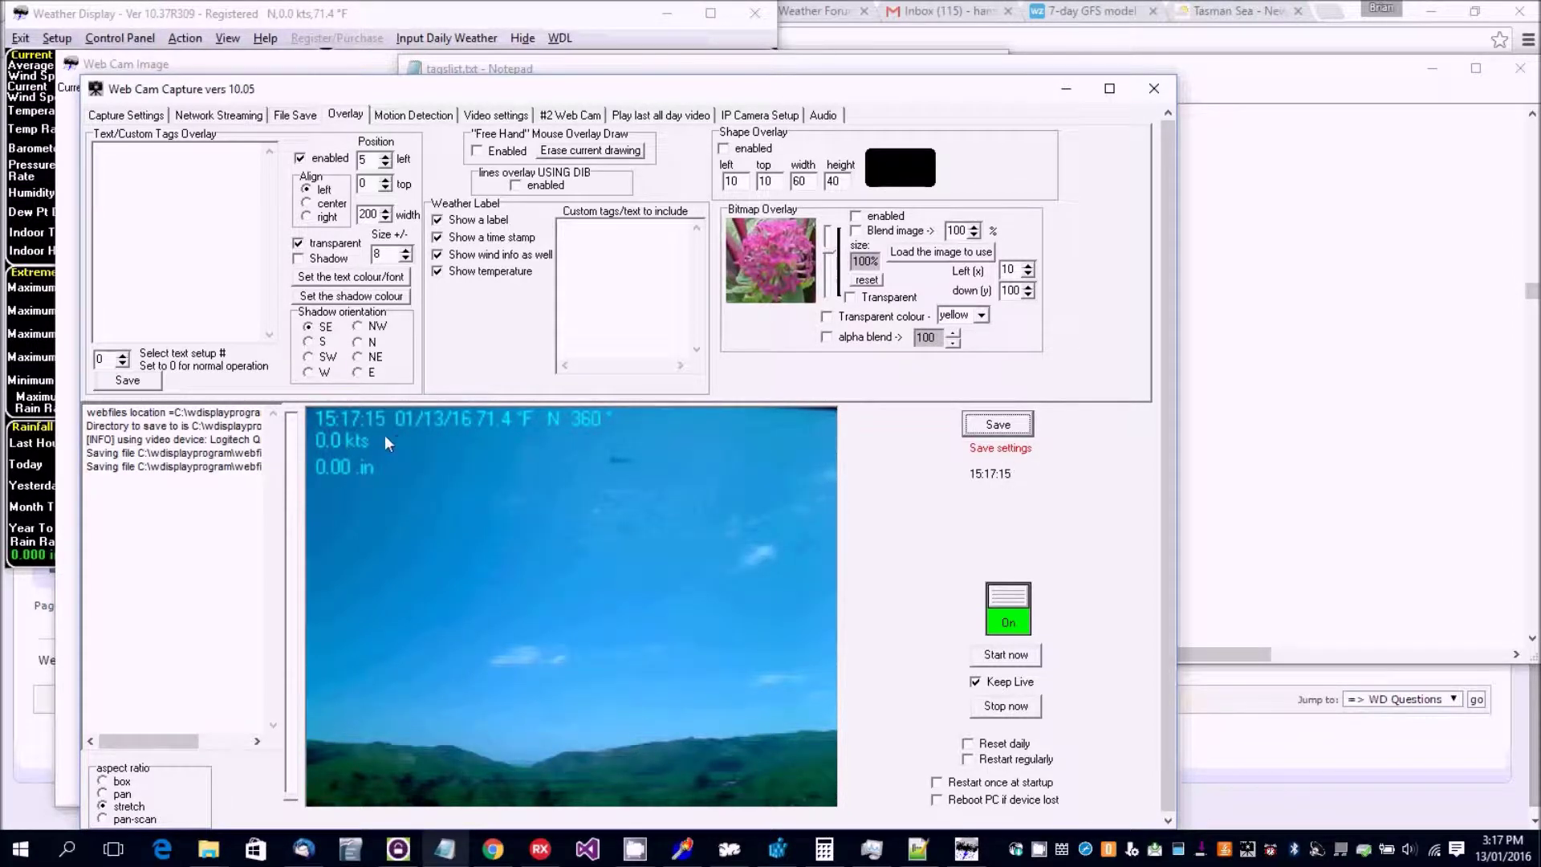
- Reopen text setup 1 and shift the rain tag overlay's left position to 20 and then to 30
{"action": "left_click", "coordinate": [123, 356]}
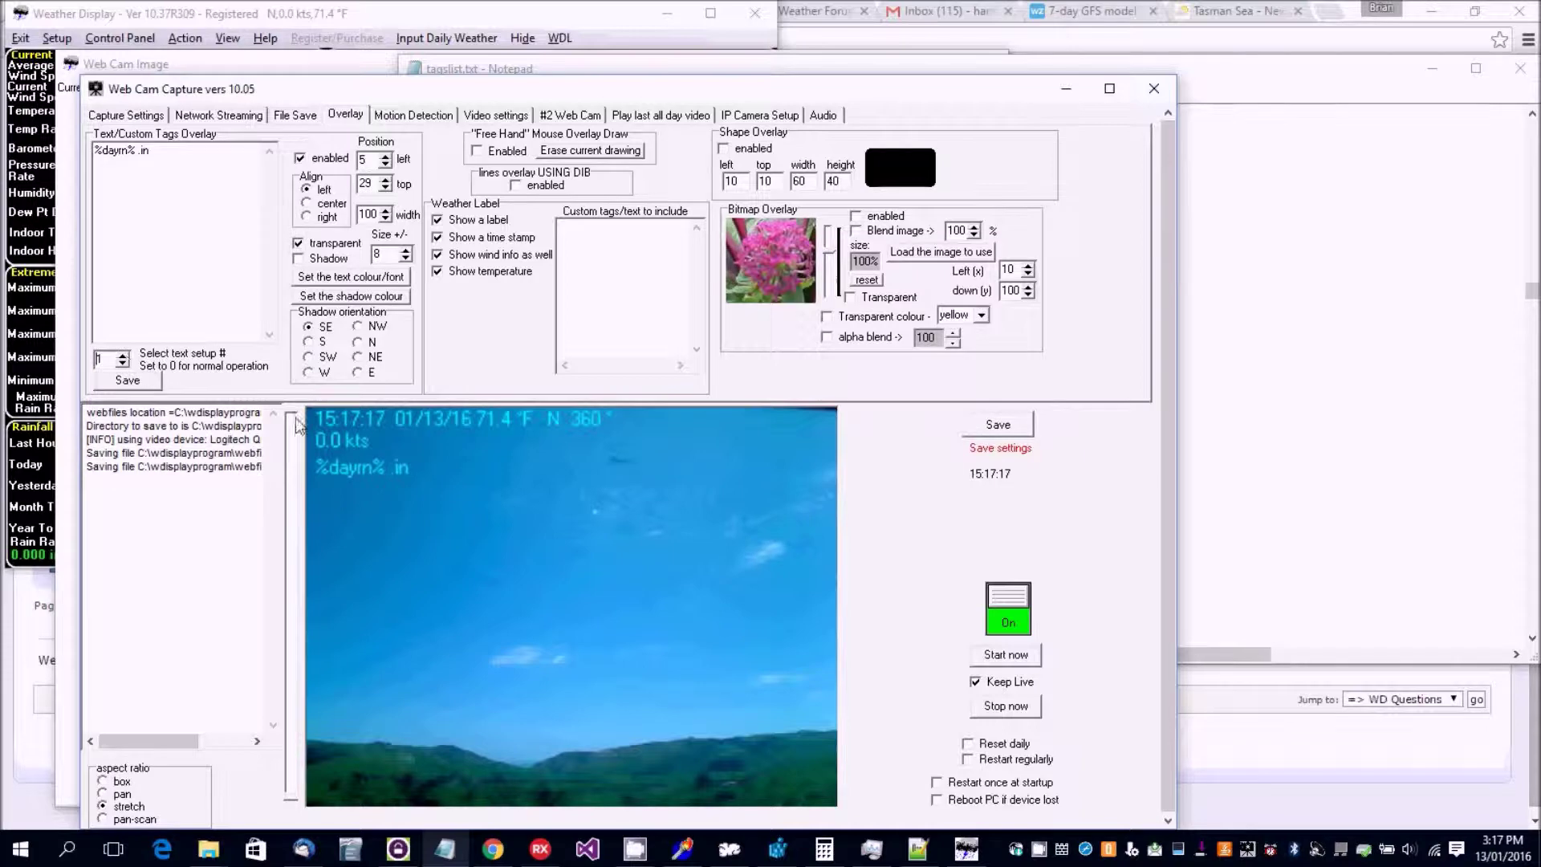
{"action": "double_click", "coordinate": [363, 160]}
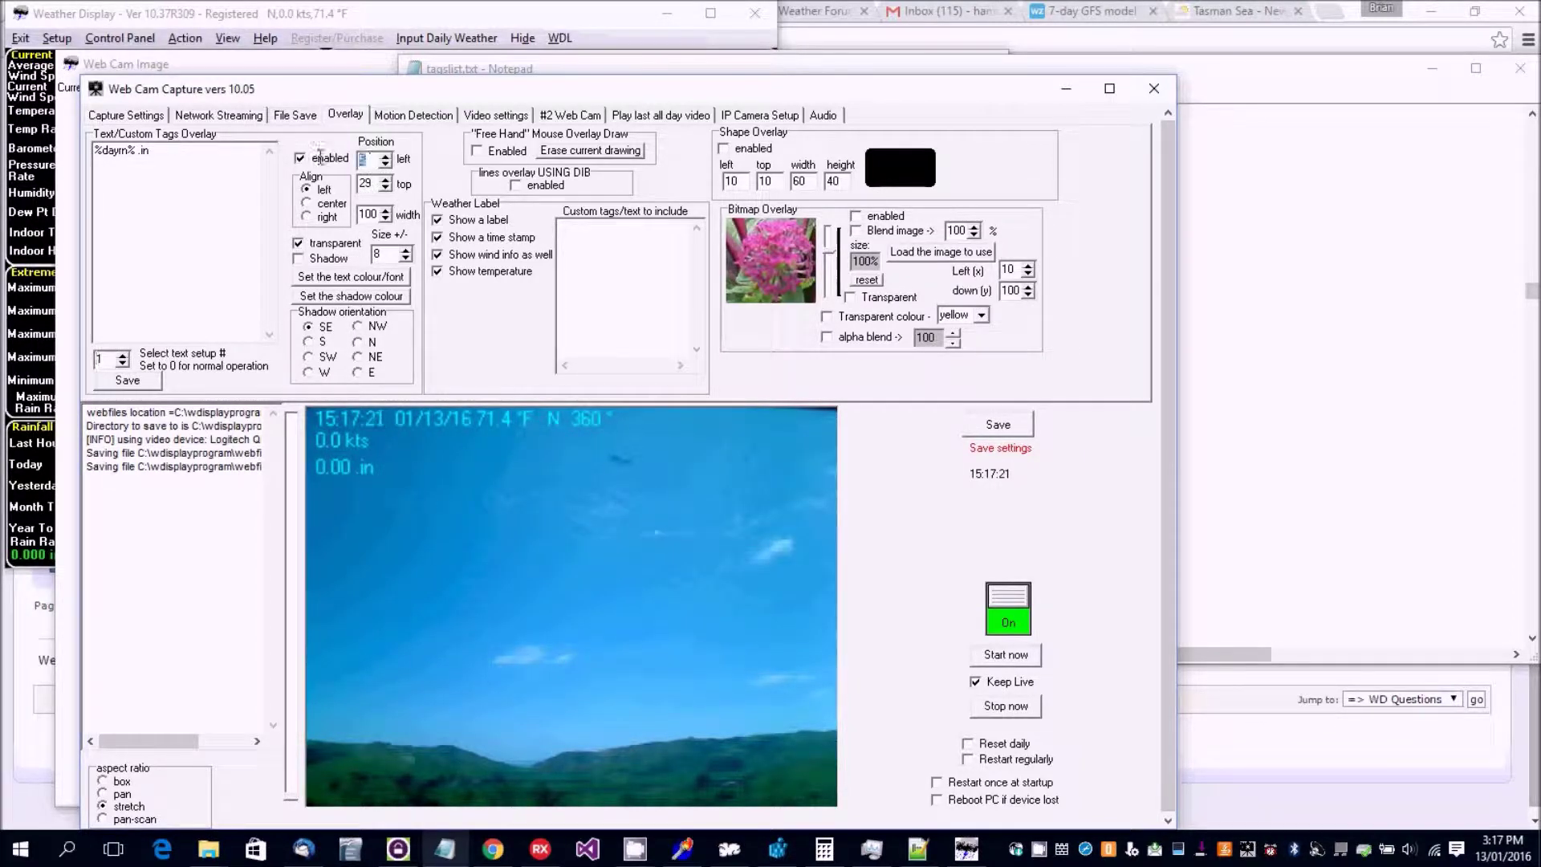
{"action": "type", "text": "20"}
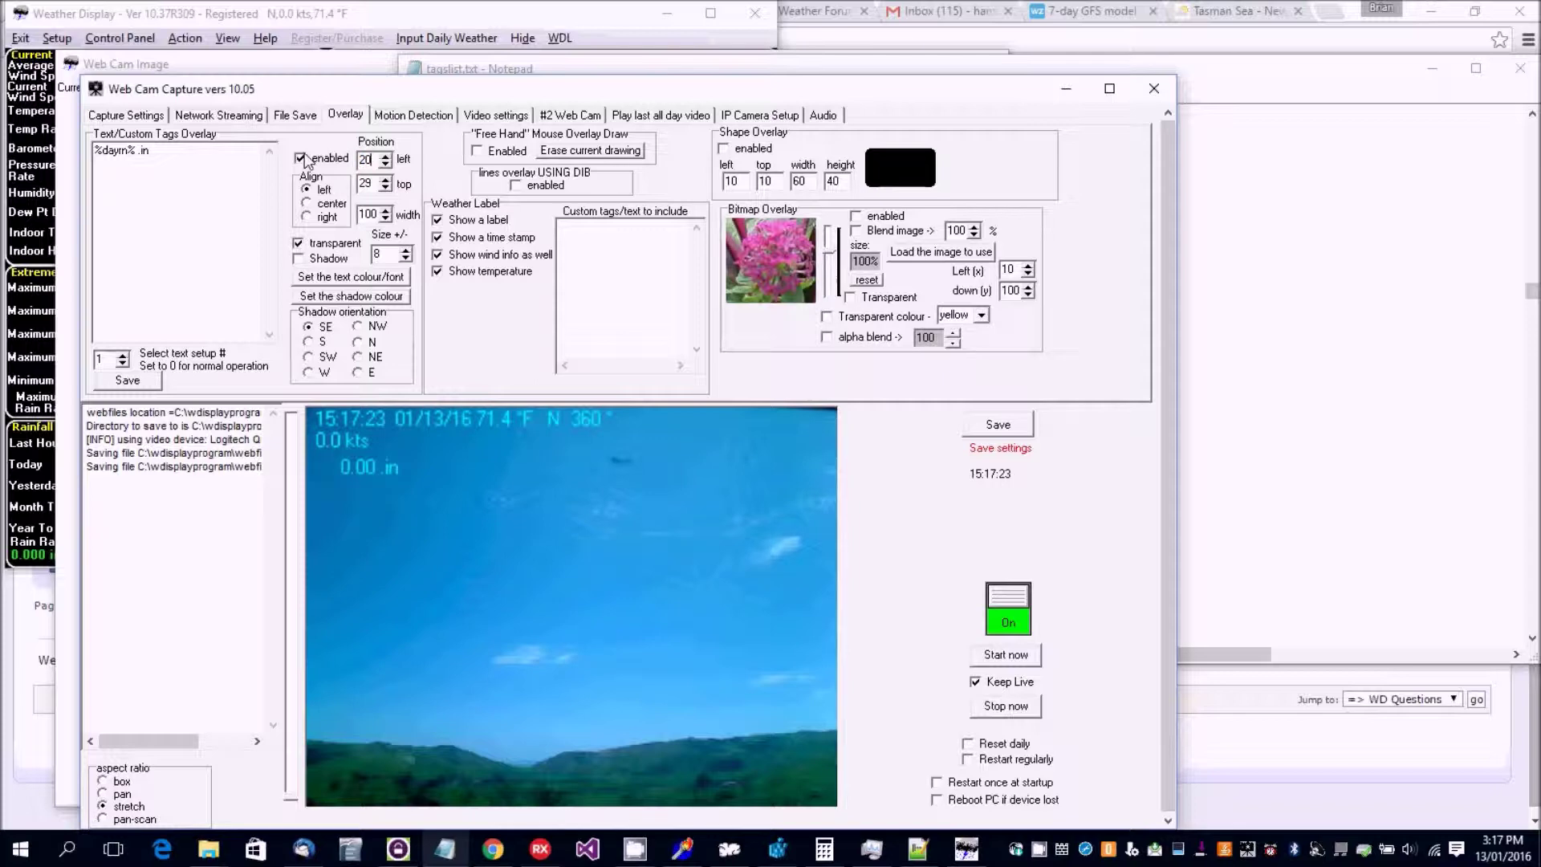
{"action": "key", "text": "BackSpace"}
{"action": "key", "text": "BackSpace"}
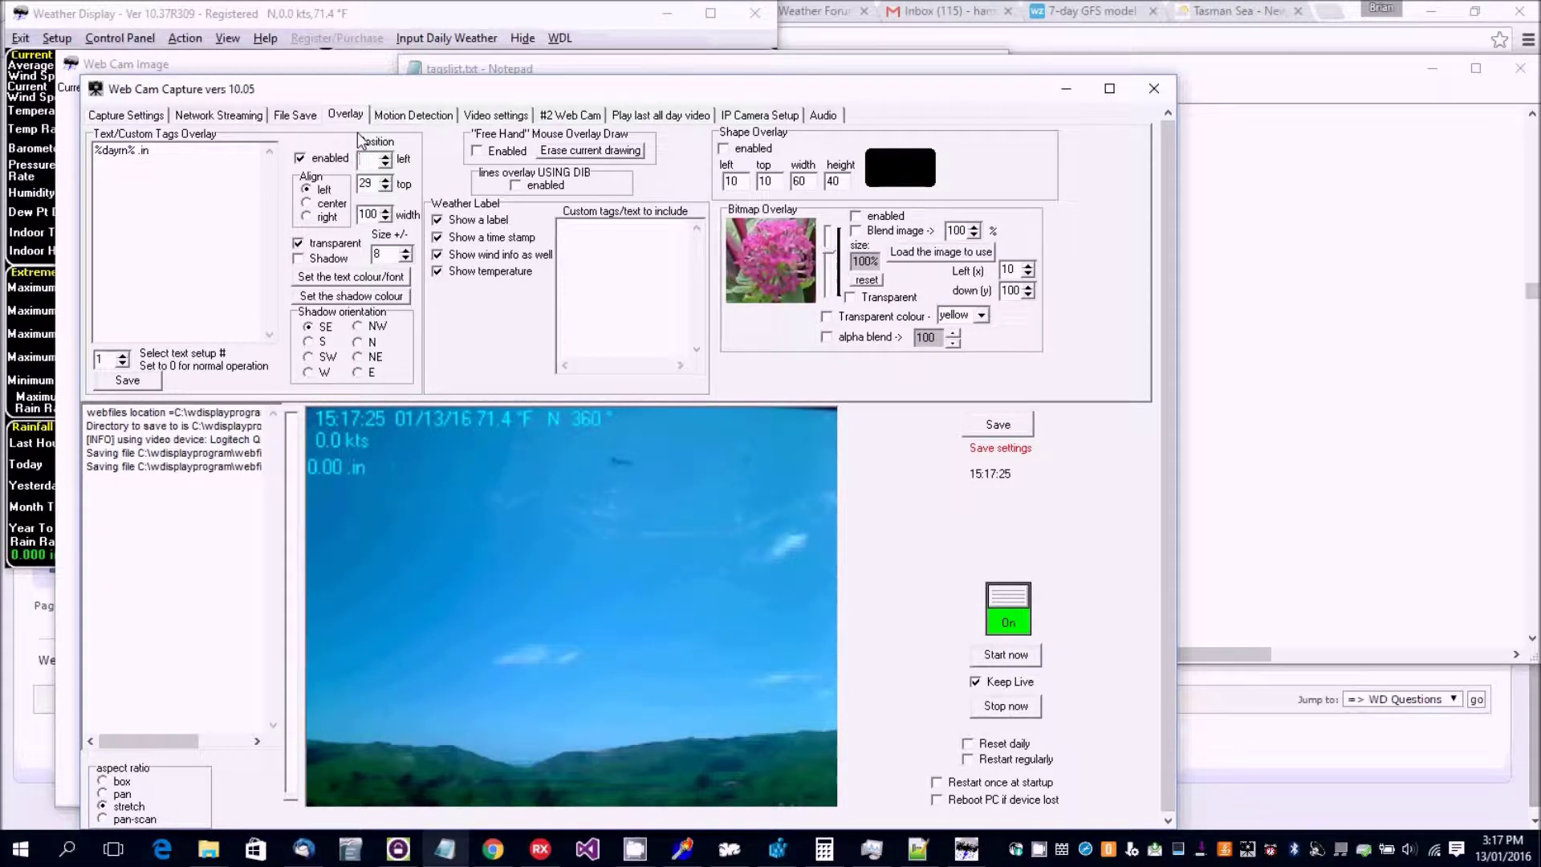
{"action": "type", "text": "30"}
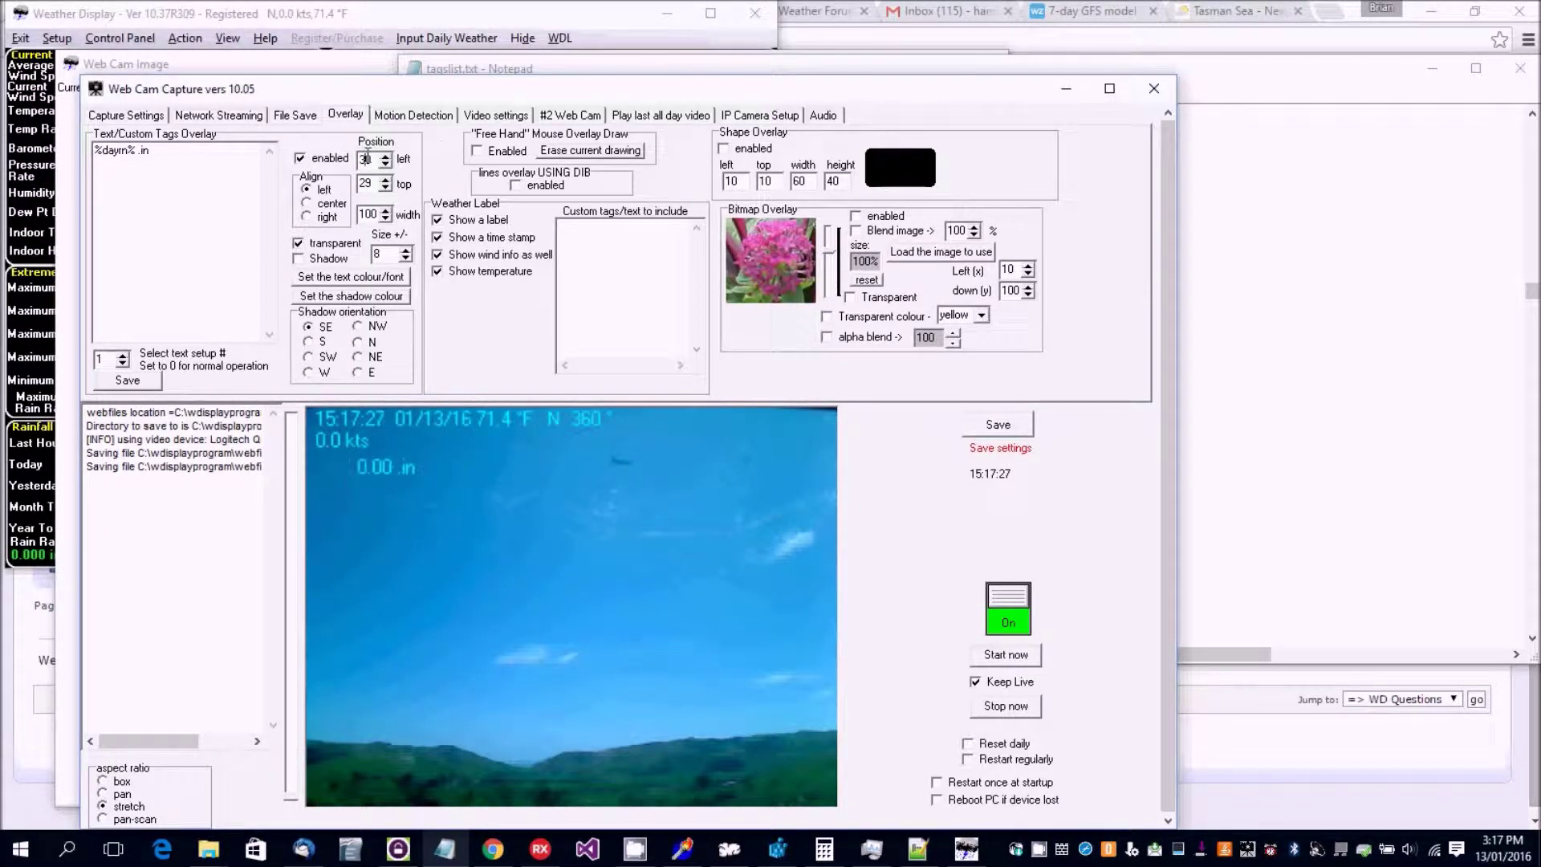
- Move the rain tag overlay to 40 from the left and 14 from the top, and save text setup 1
{"action": "type", "text": "40"}
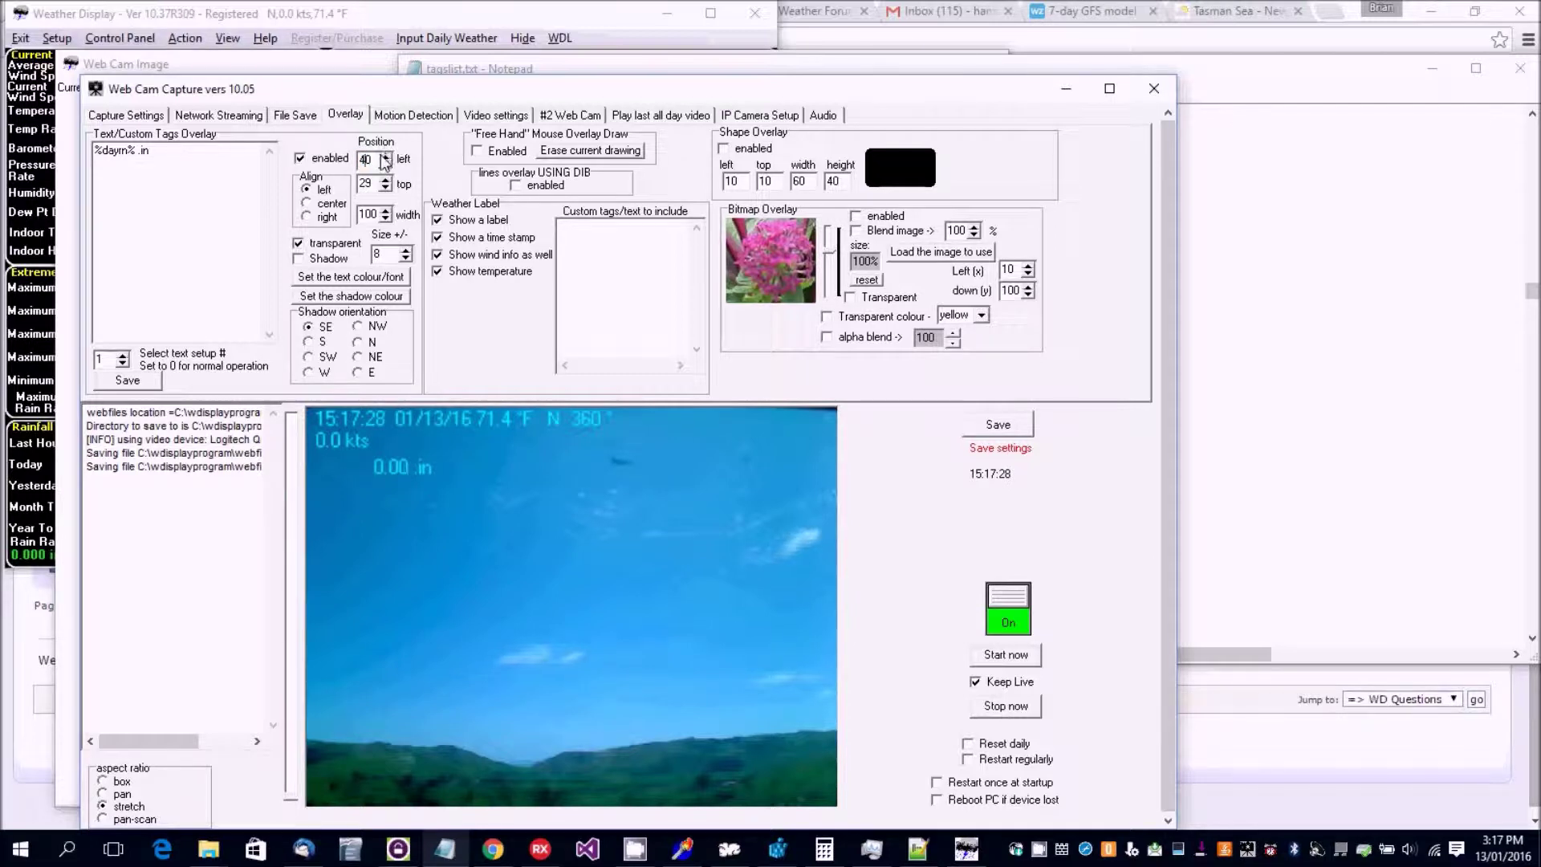
{"action": "type", "text": "5"}
{"action": "type", "text": "8"}
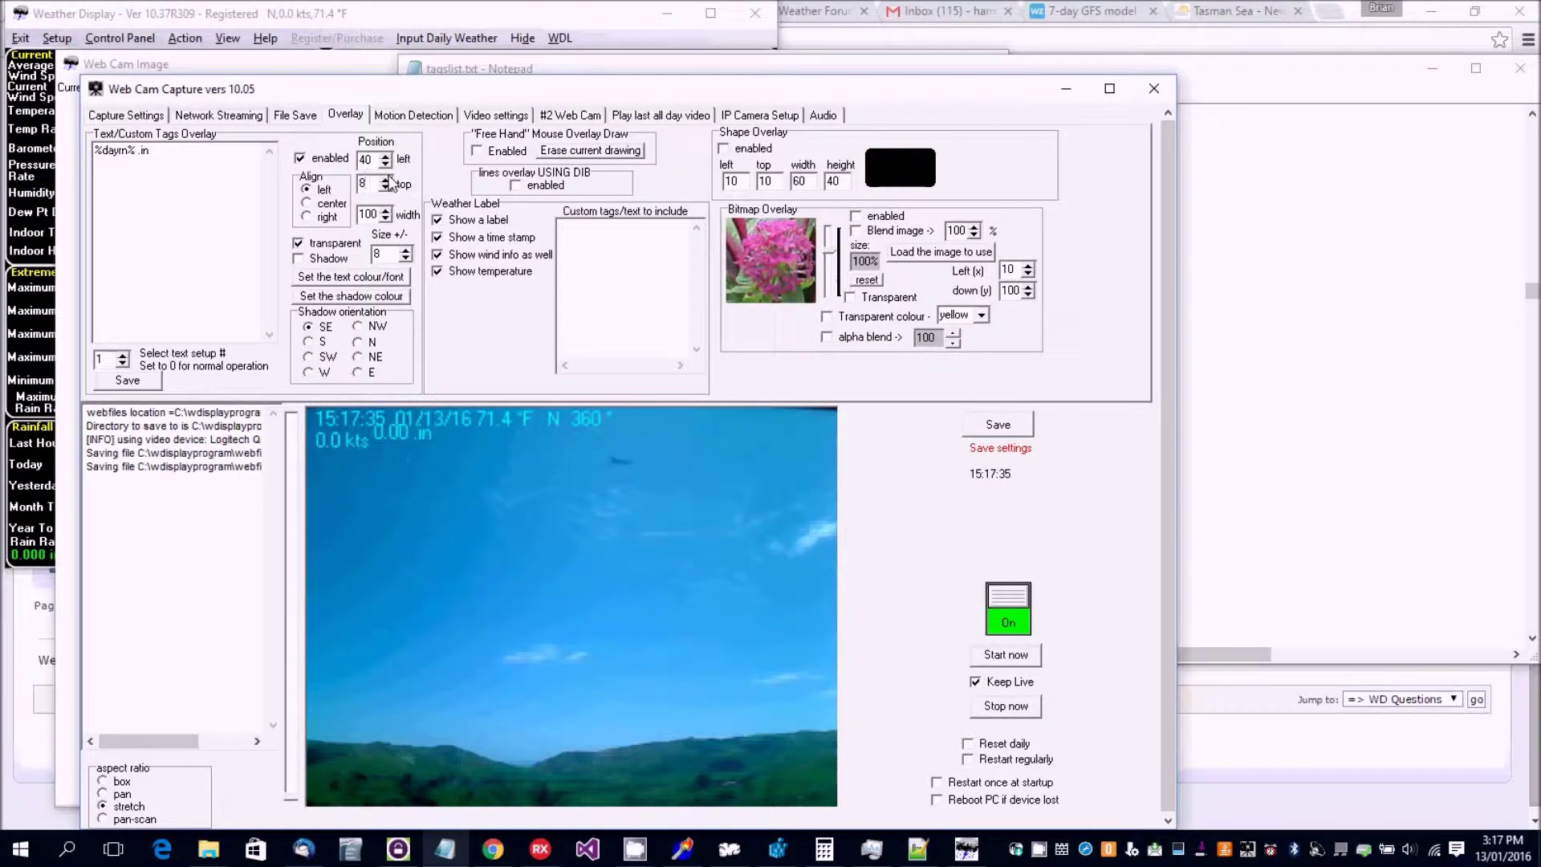
{"action": "key", "text": "BackSpace"}
{"action": "type", "text": "14"}
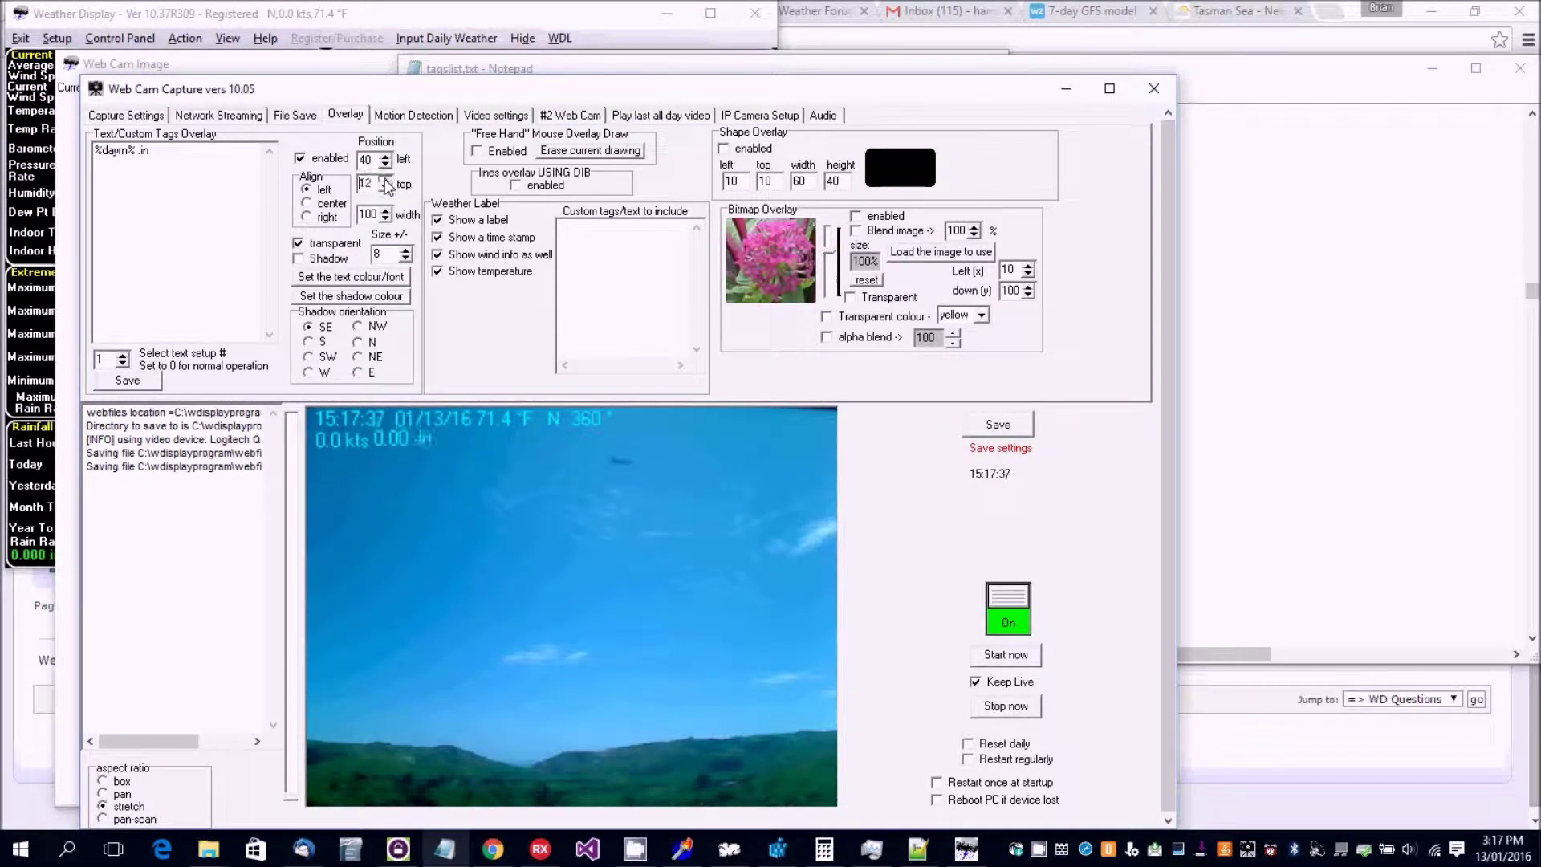
{"action": "left_click", "coordinate": [122, 380]}
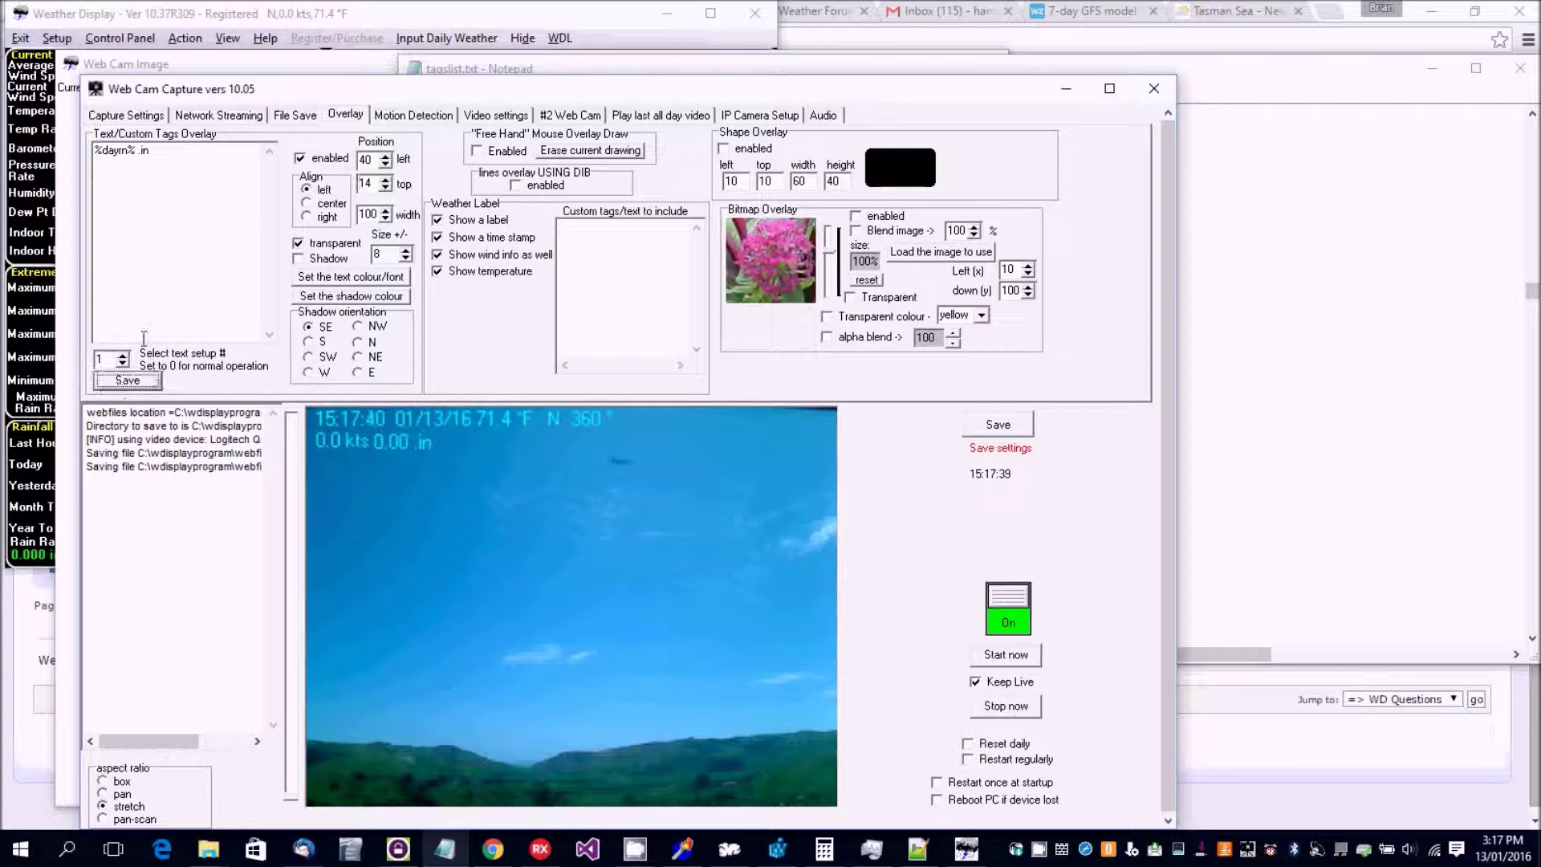
- Switch the overlay back to text setup 0 and save the webcam settings, rechecking text setup 1 before returning to 0
{"action": "left_click", "coordinate": [122, 363]}
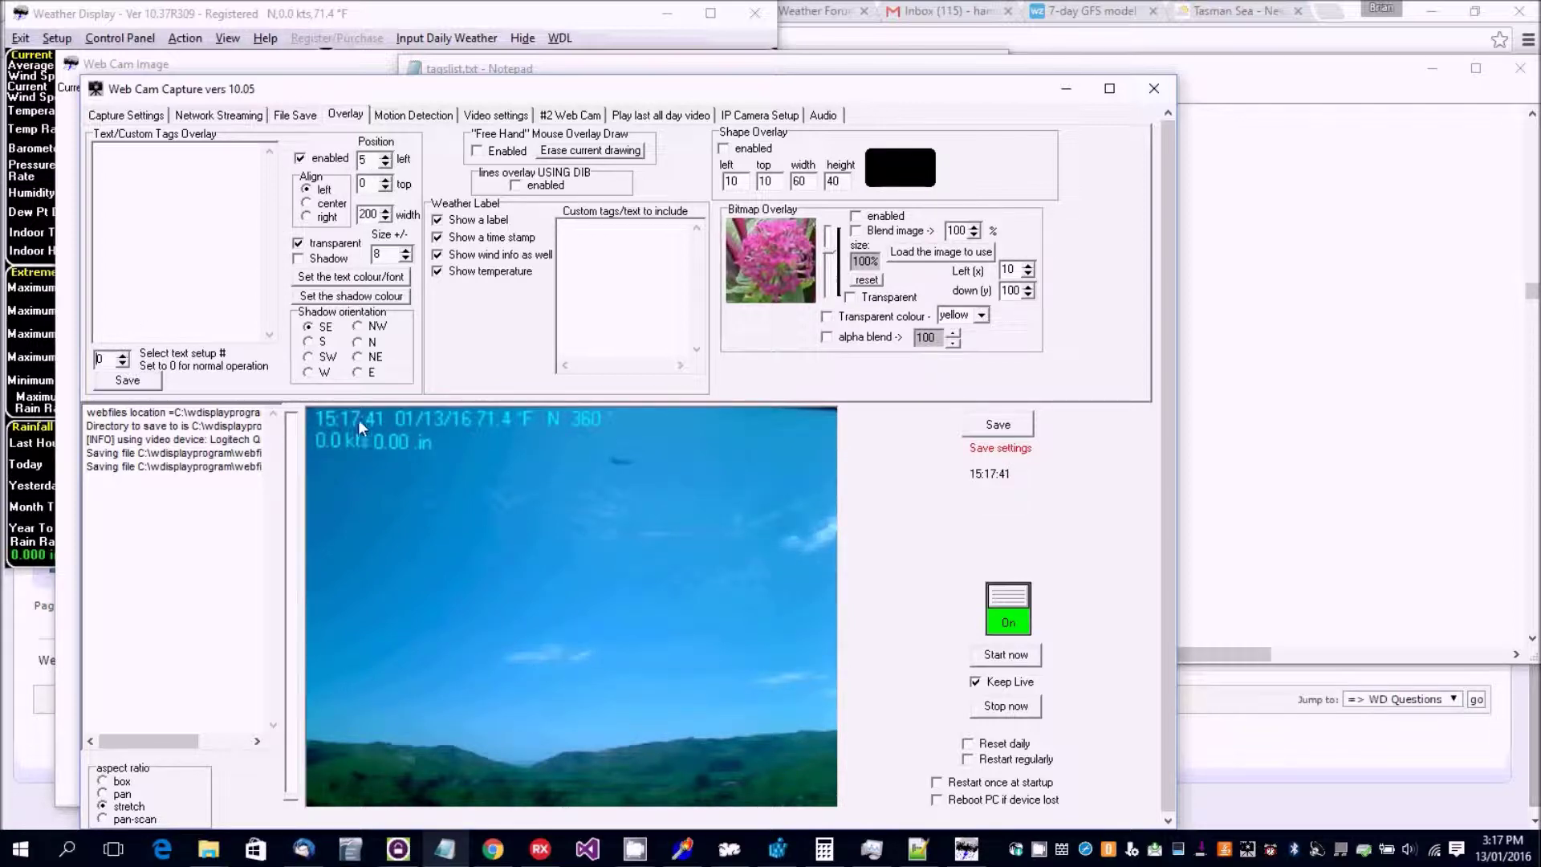
{"action": "left_click", "coordinate": [1003, 429]}
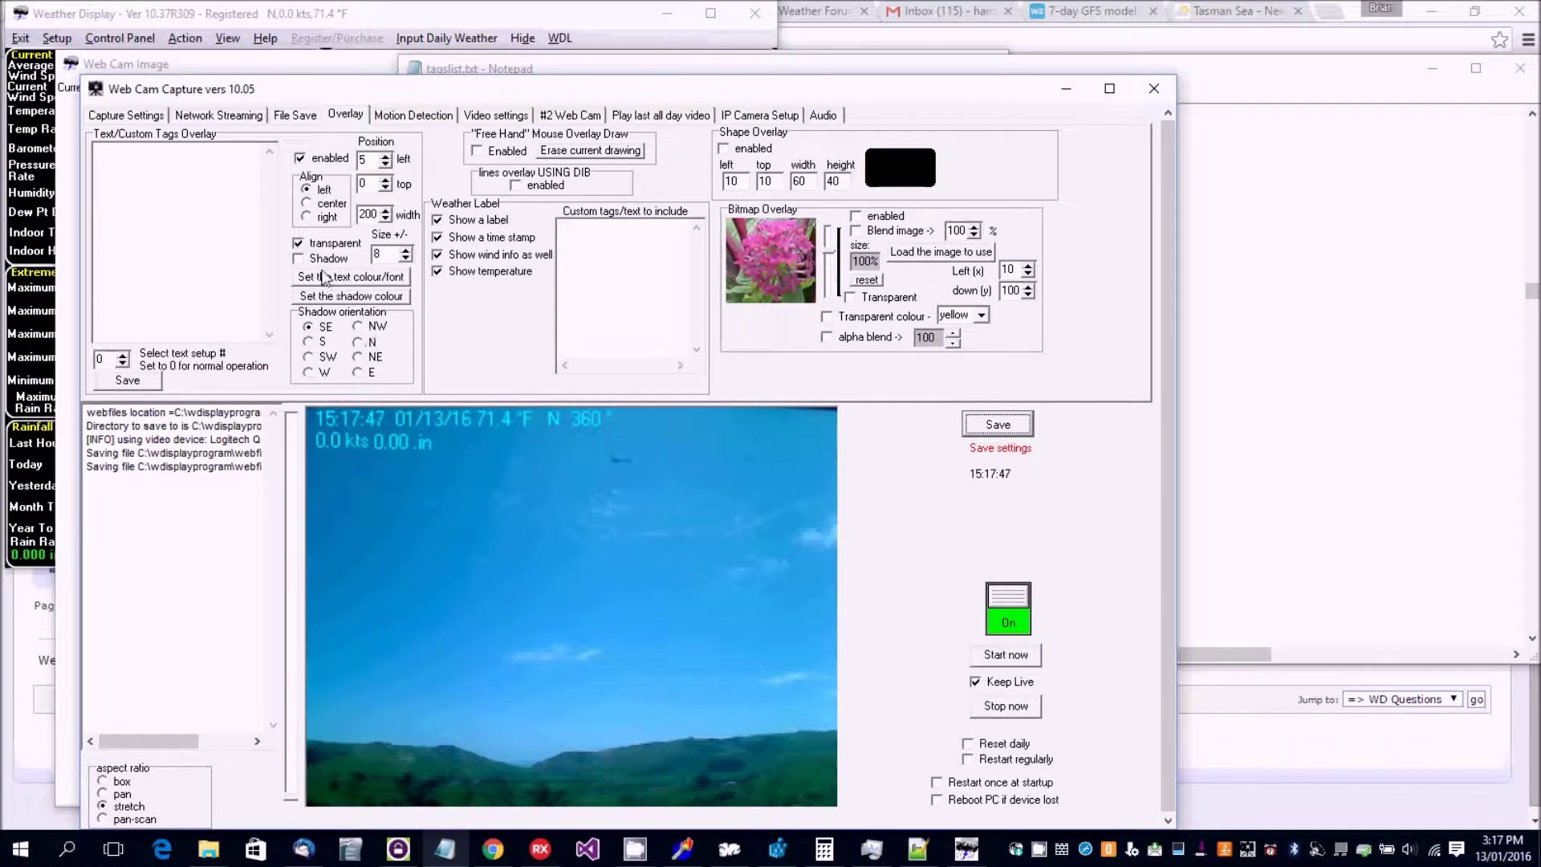
{"action": "left_click", "coordinate": [122, 356]}
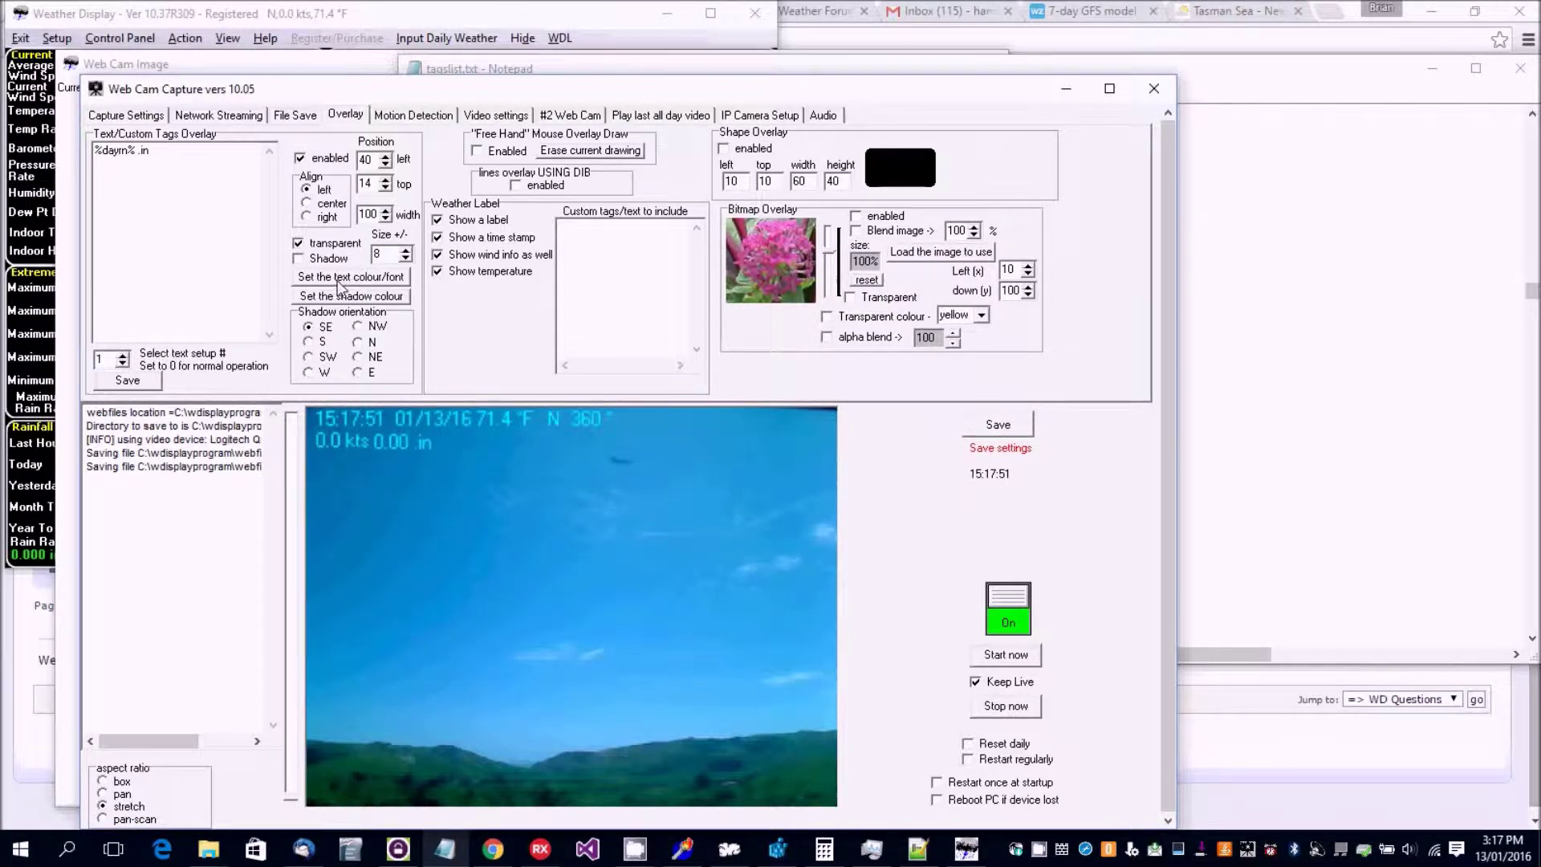
{"action": "left_click", "coordinate": [122, 362]}
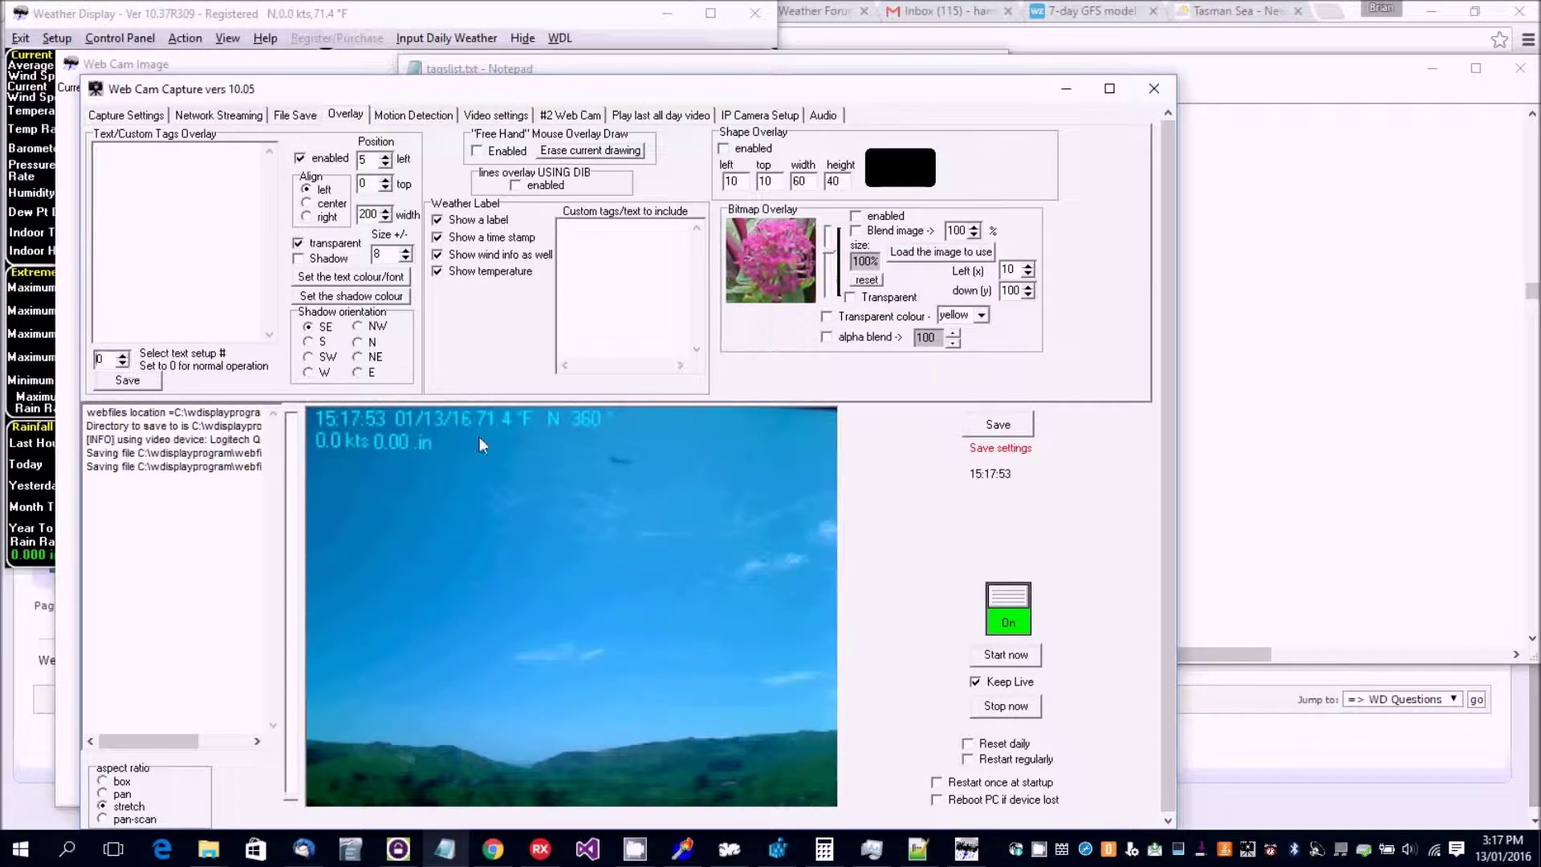
- Set webcamimage.gif from the wdisplayprogram\webfiles folder as the web cam image file in the Web Cam Image settings
{"action": "left_click", "coordinate": [219, 53]}
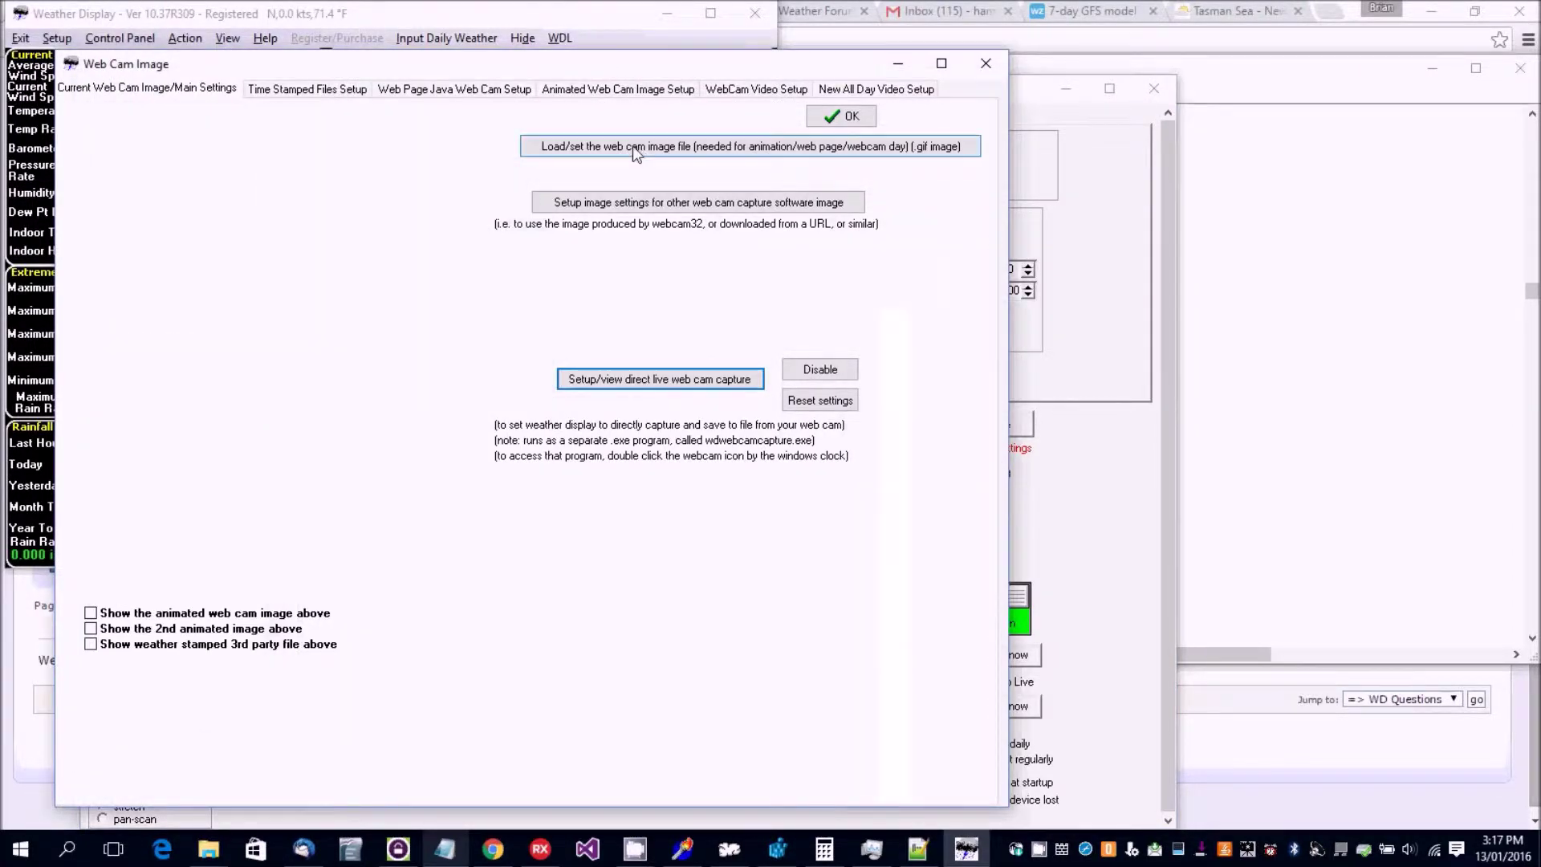
{"action": "left_click", "coordinate": [560, 147]}
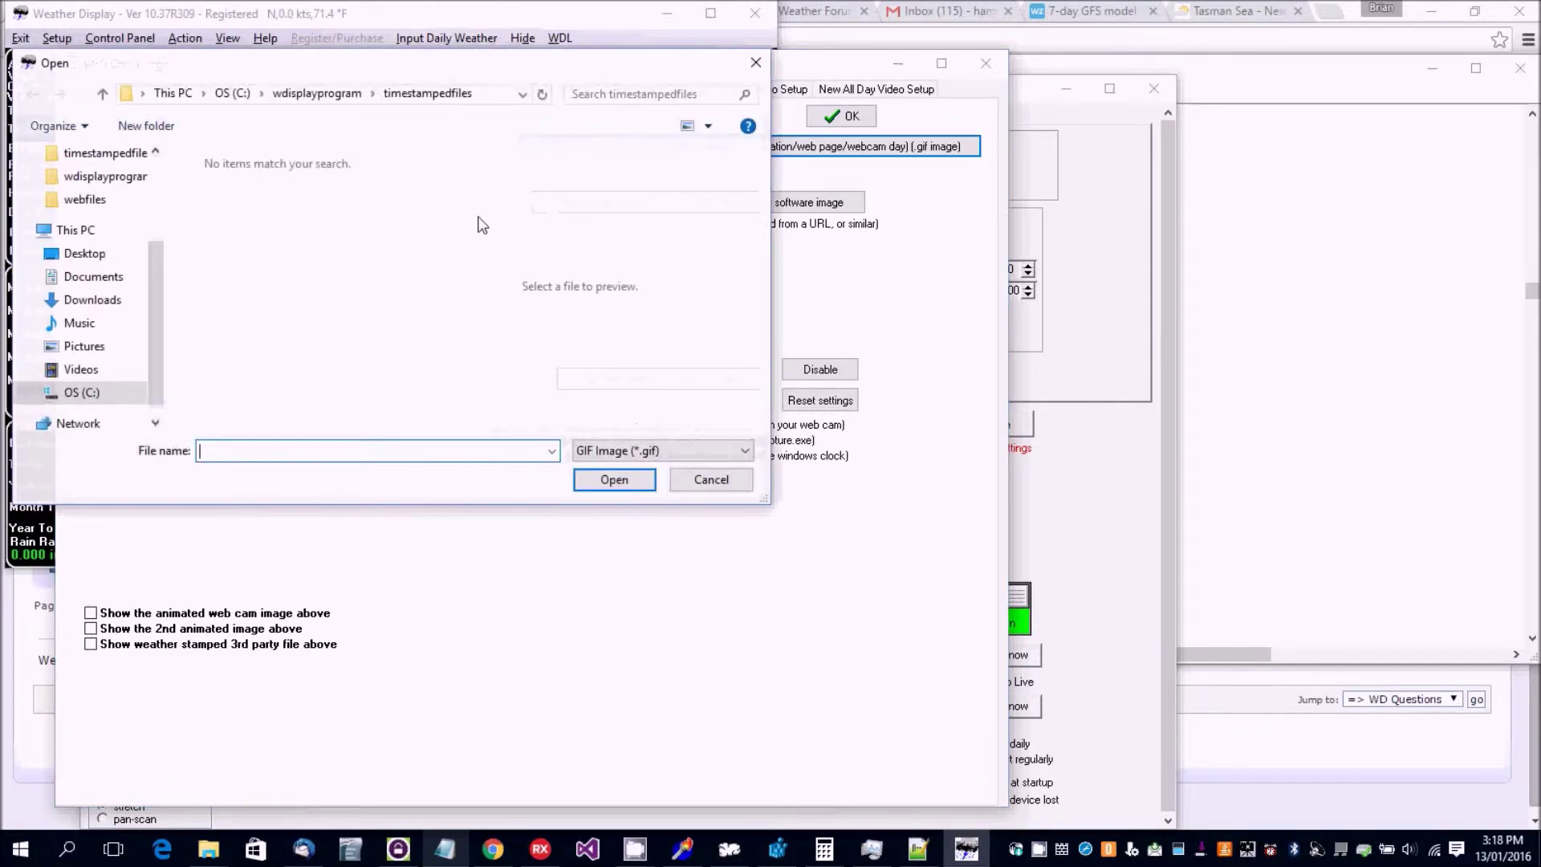
{"action": "left_click", "coordinate": [318, 94]}
{"action": "scroll", "coordinate": [347, 296], "scroll_direction": "down", "scroll_amount": 2}
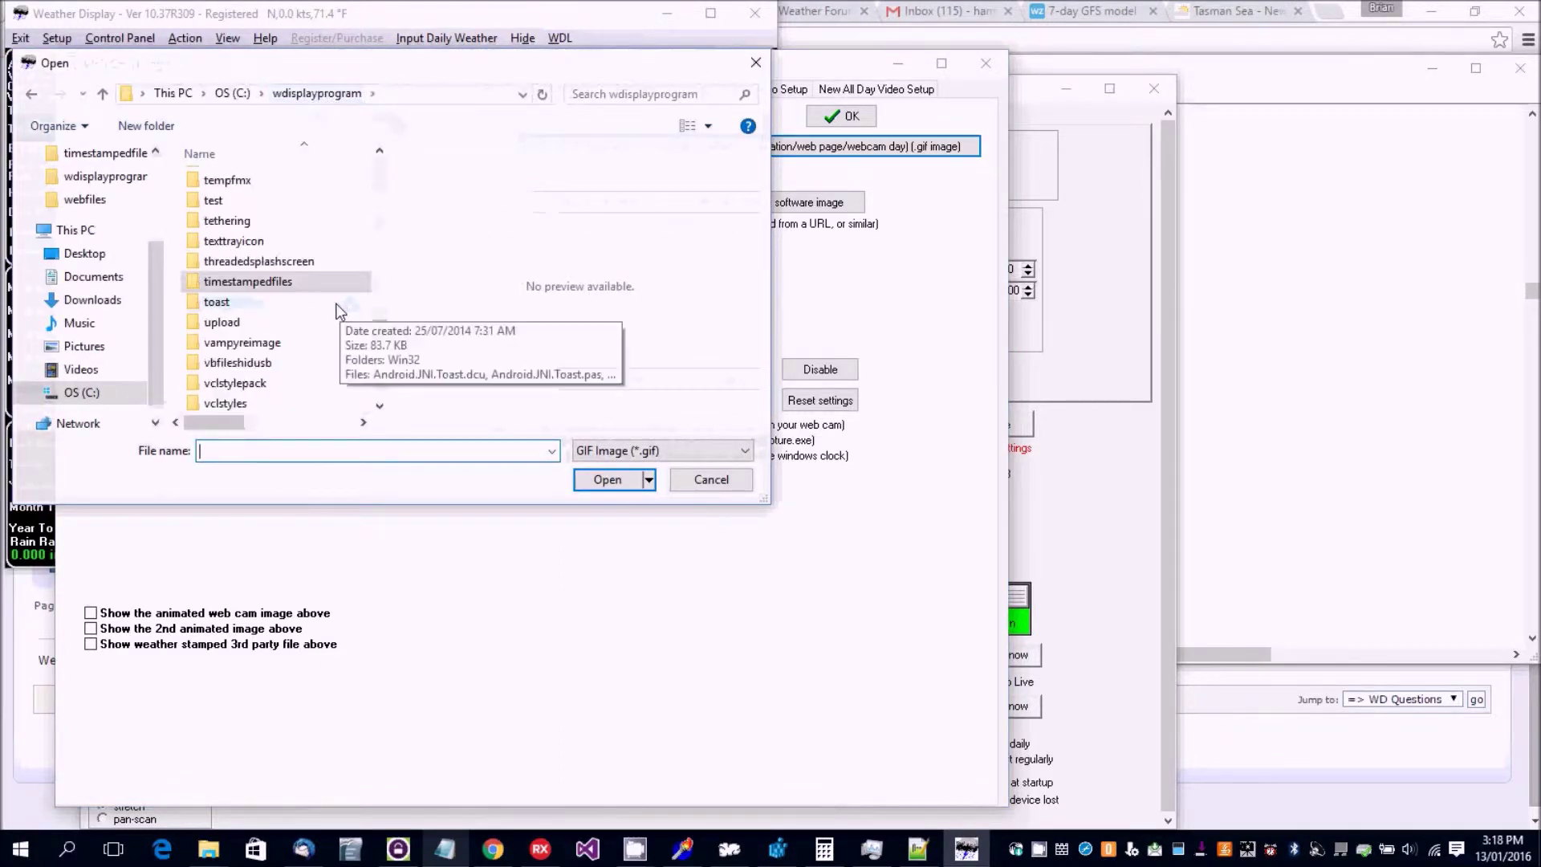
{"action": "scroll", "coordinate": [285, 296], "scroll_direction": "down", "scroll_amount": 3}
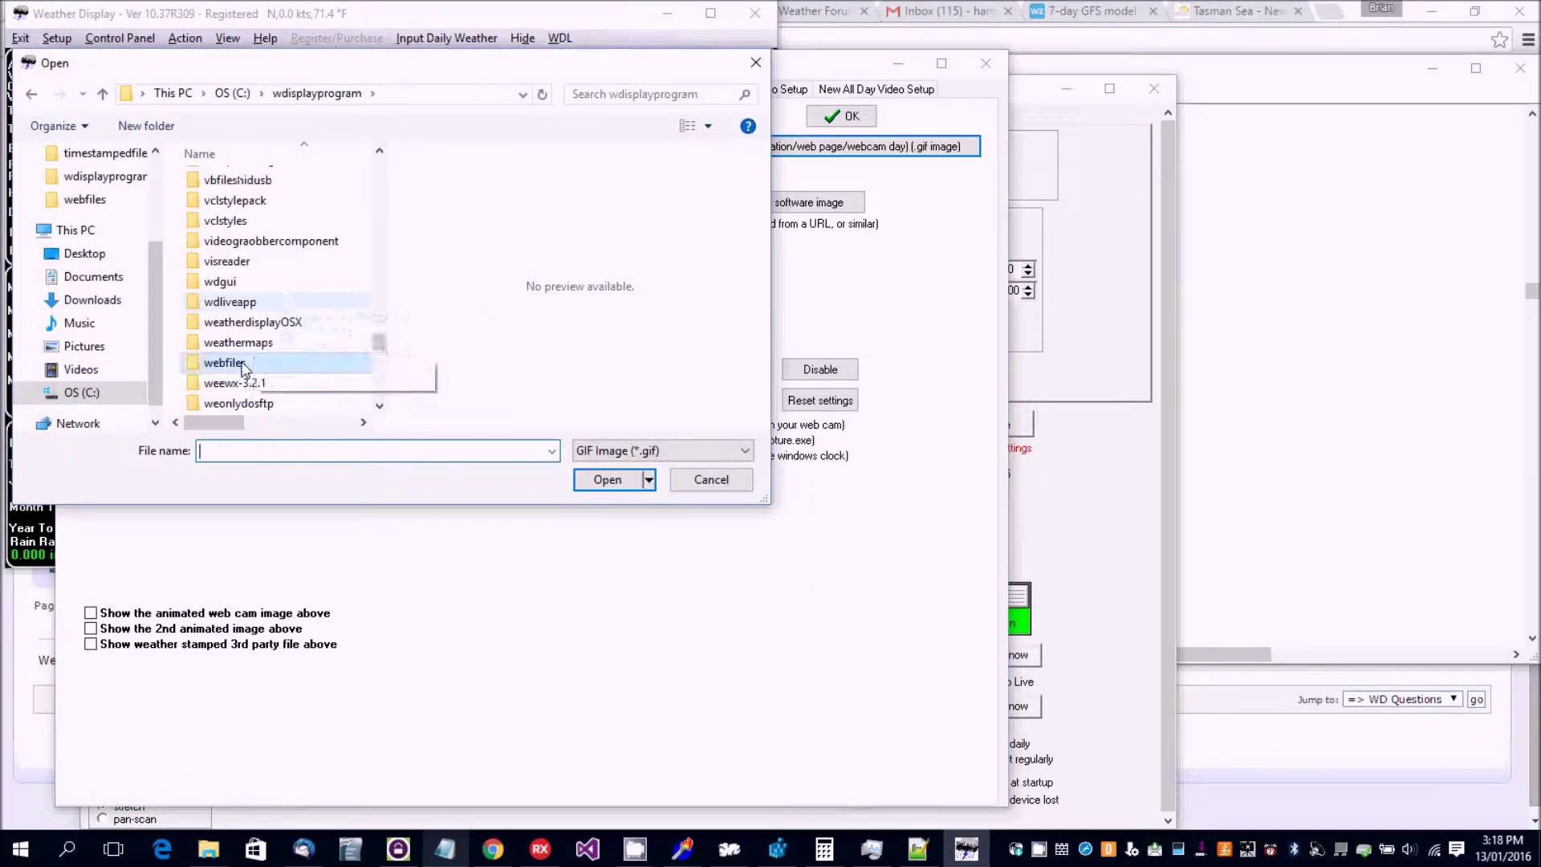
{"action": "double_click", "coordinate": [293, 343]}
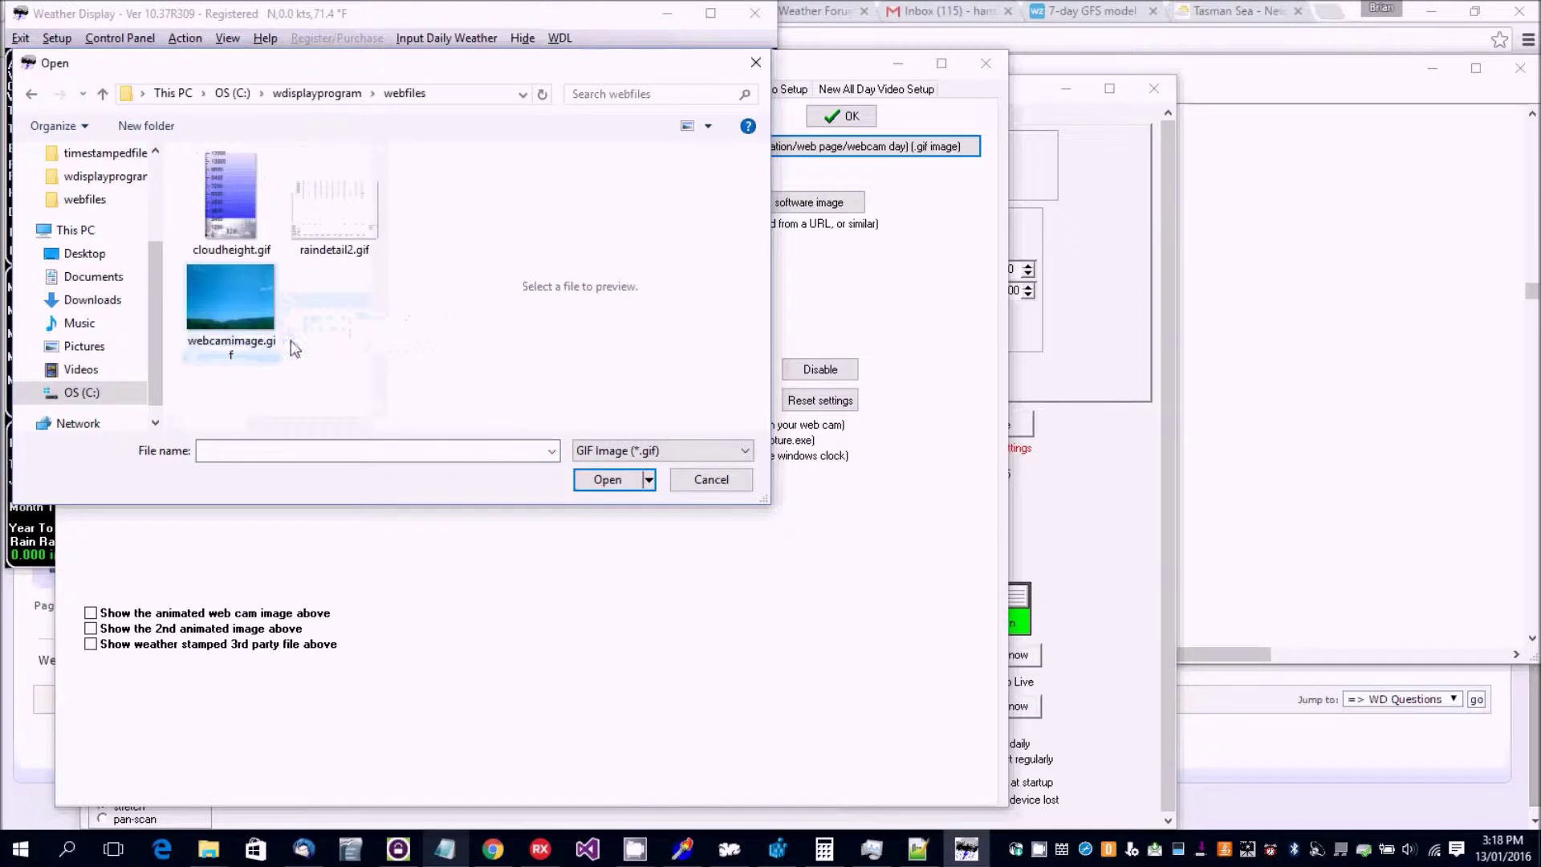
{"action": "double_click", "coordinate": [231, 305]}
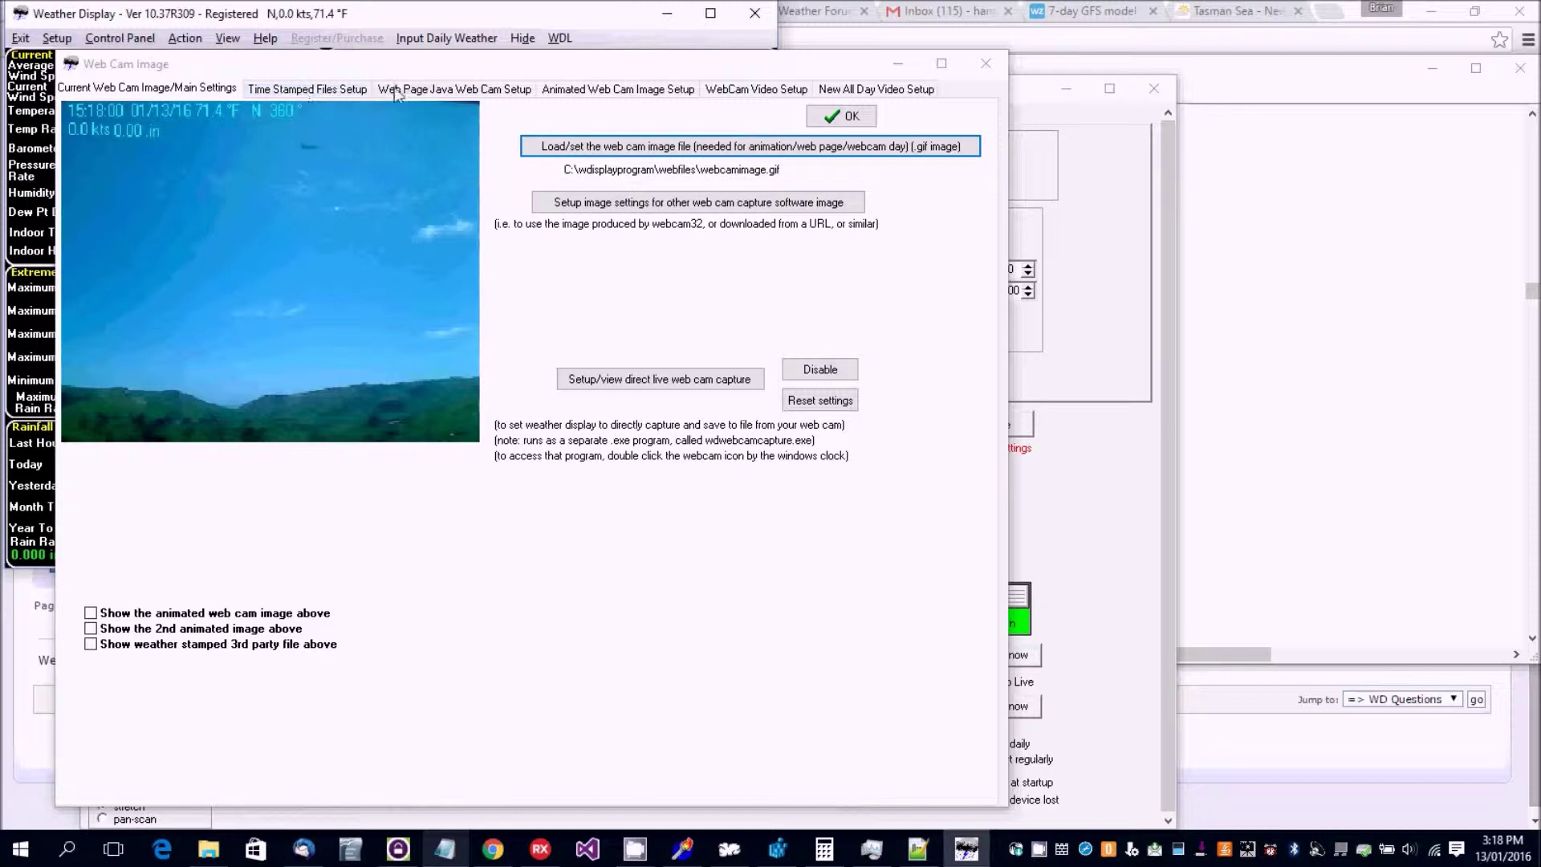
- Enable updating of animatedwebcam.gif at the 1-minute frequency in the animated web cam image setup and confirm the settings
{"action": "left_click", "coordinate": [565, 92]}
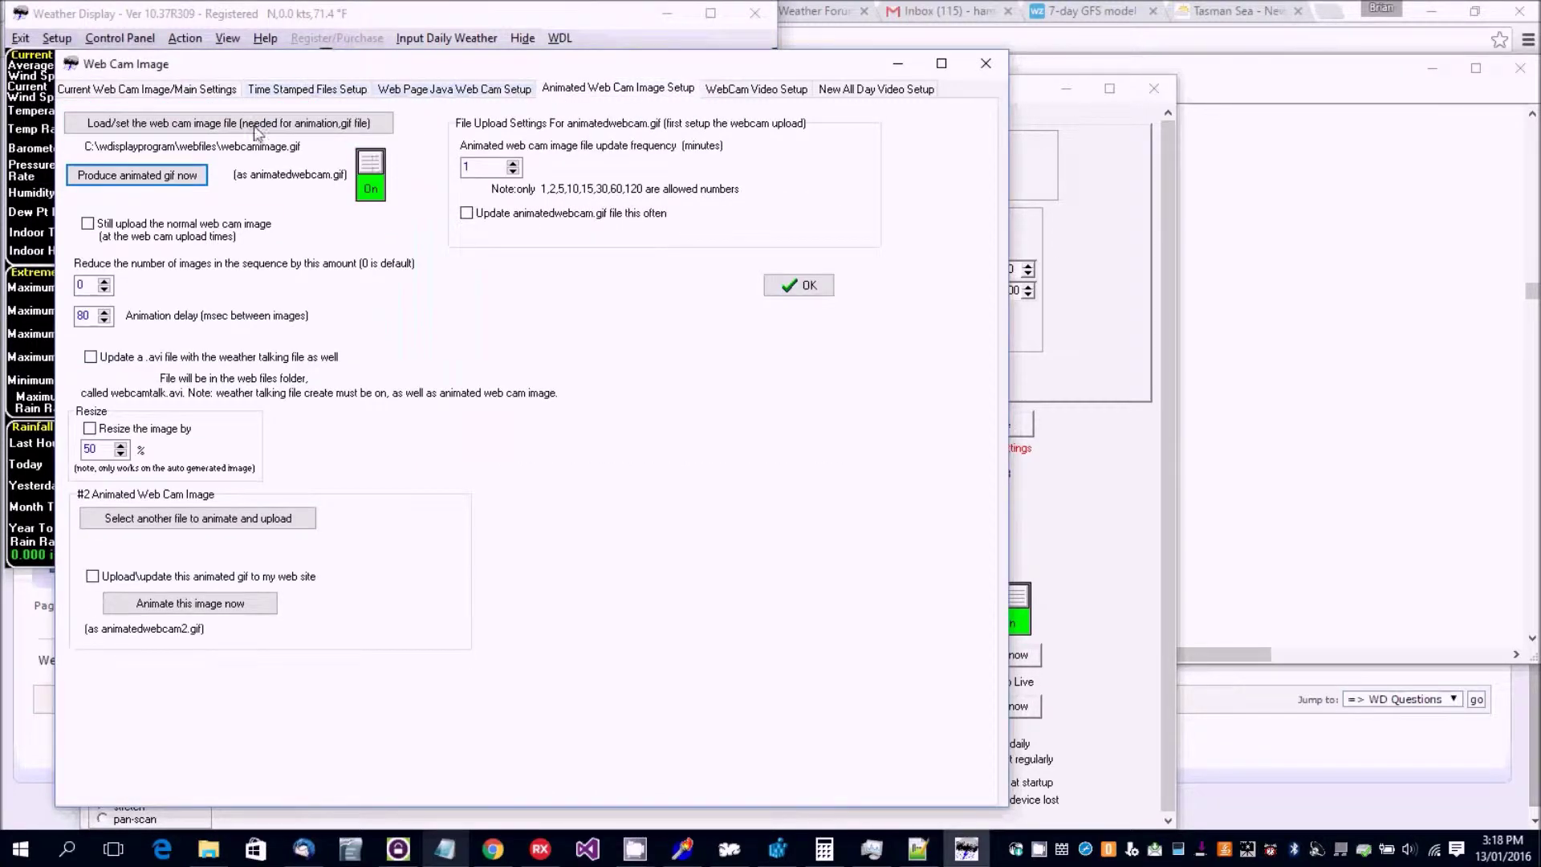
{"action": "left_click", "coordinate": [466, 213]}
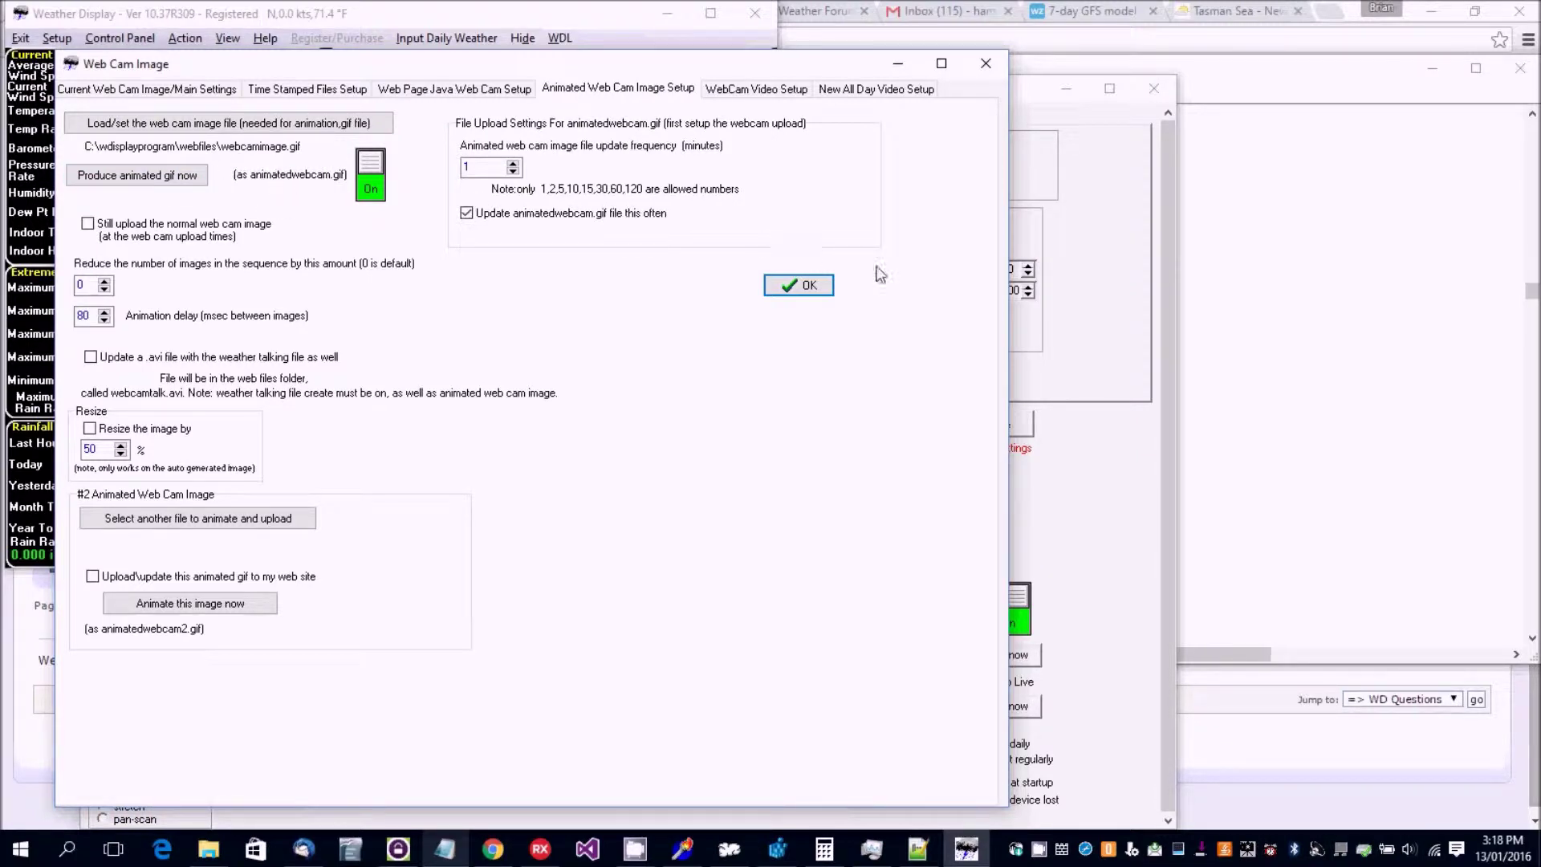
{"action": "left_click", "coordinate": [806, 284]}
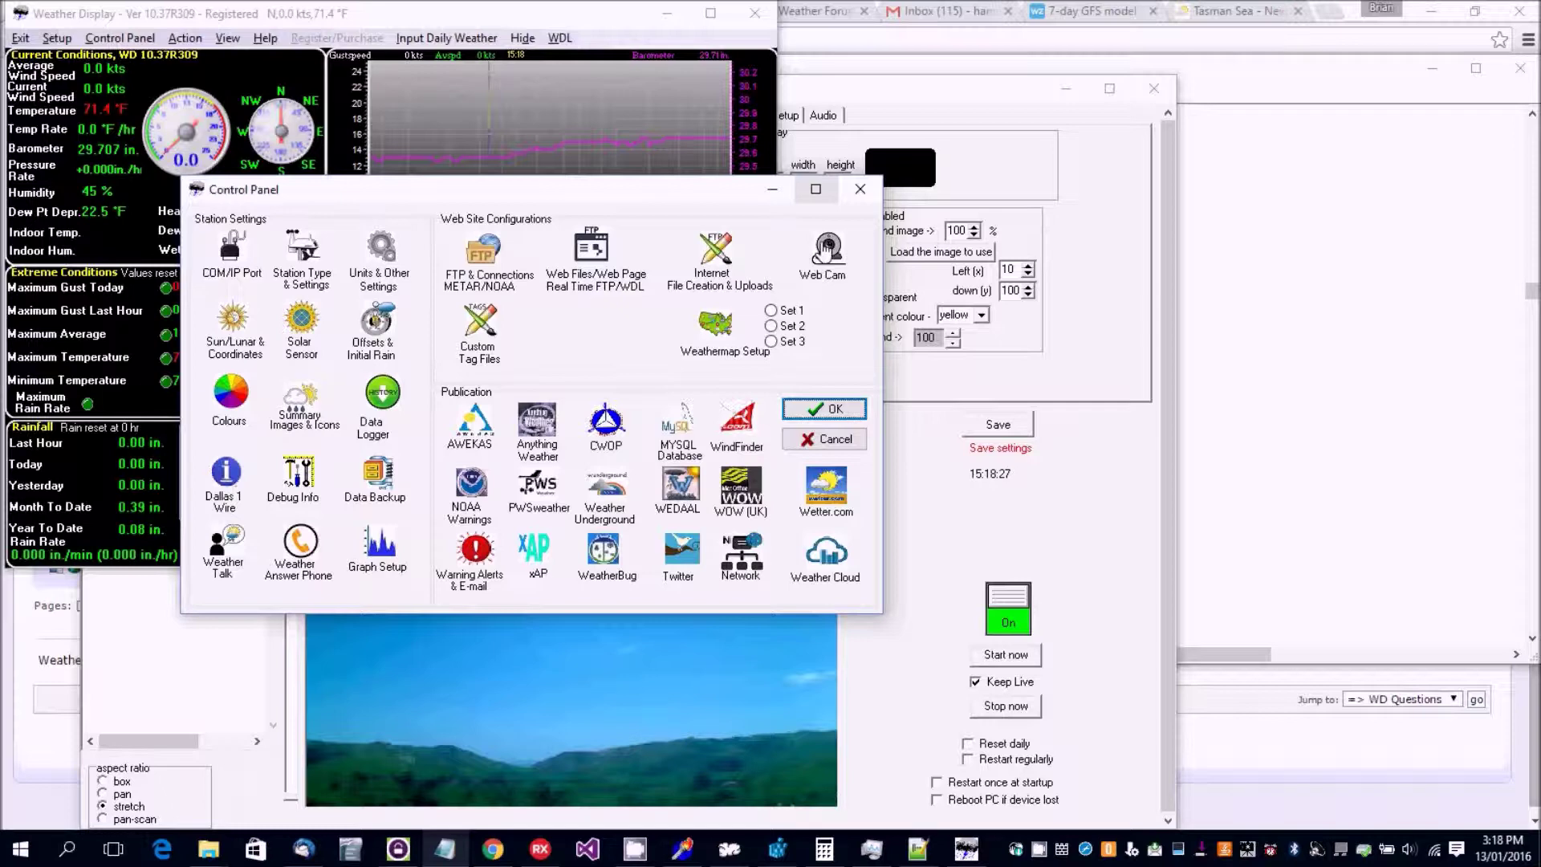
- Reopen the web cam settings and select jpgwebcam.jpg from webfiles as the source image in the new all day video setup
{"action": "left_click", "coordinate": [827, 245]}
{"action": "left_click", "coordinate": [893, 88]}
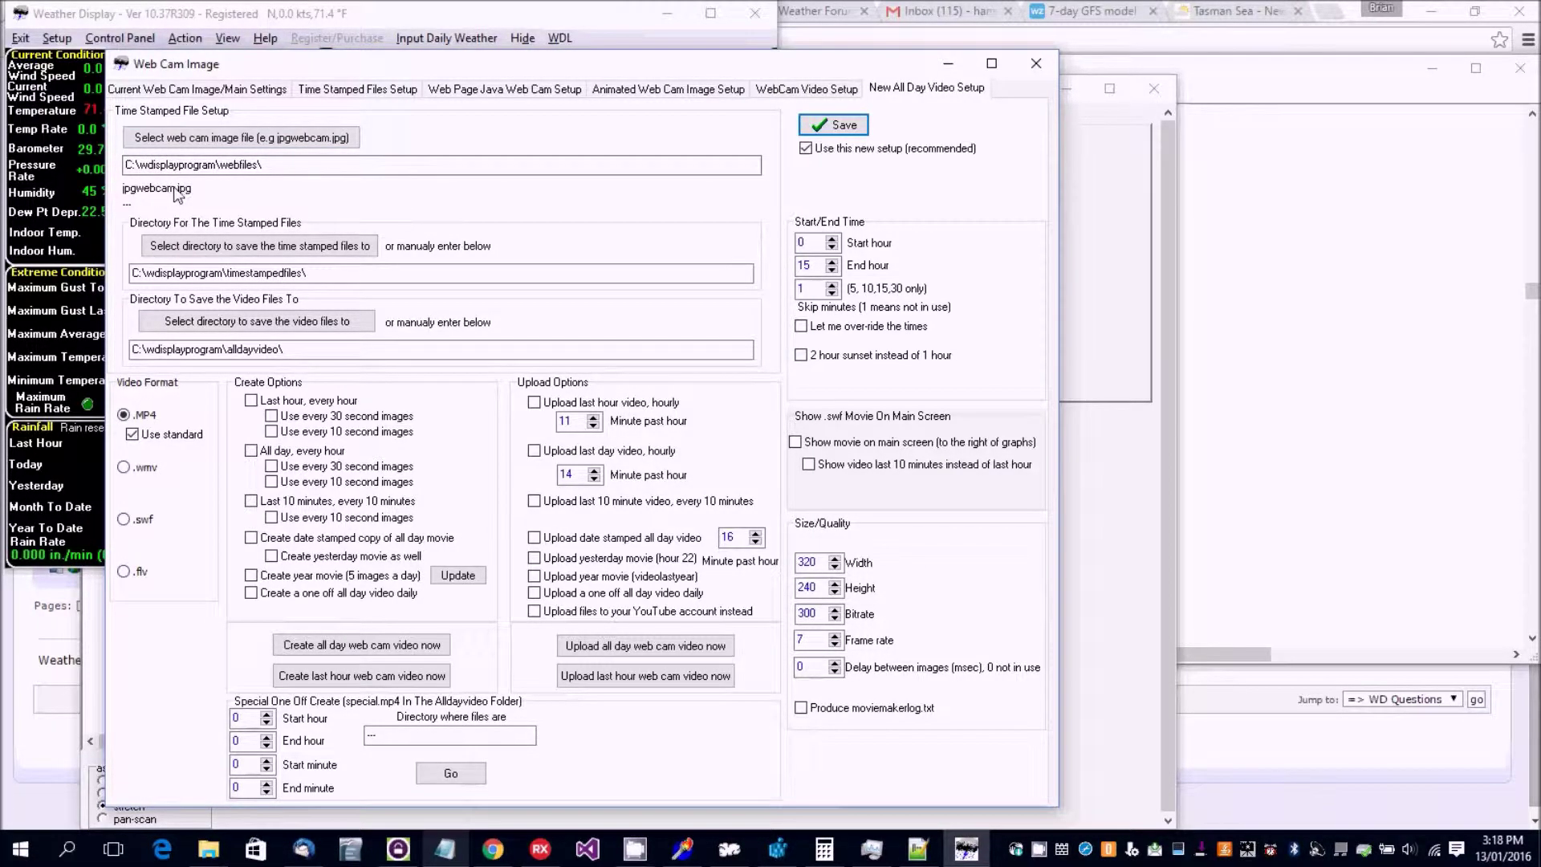
{"action": "left_click", "coordinate": [182, 138]}
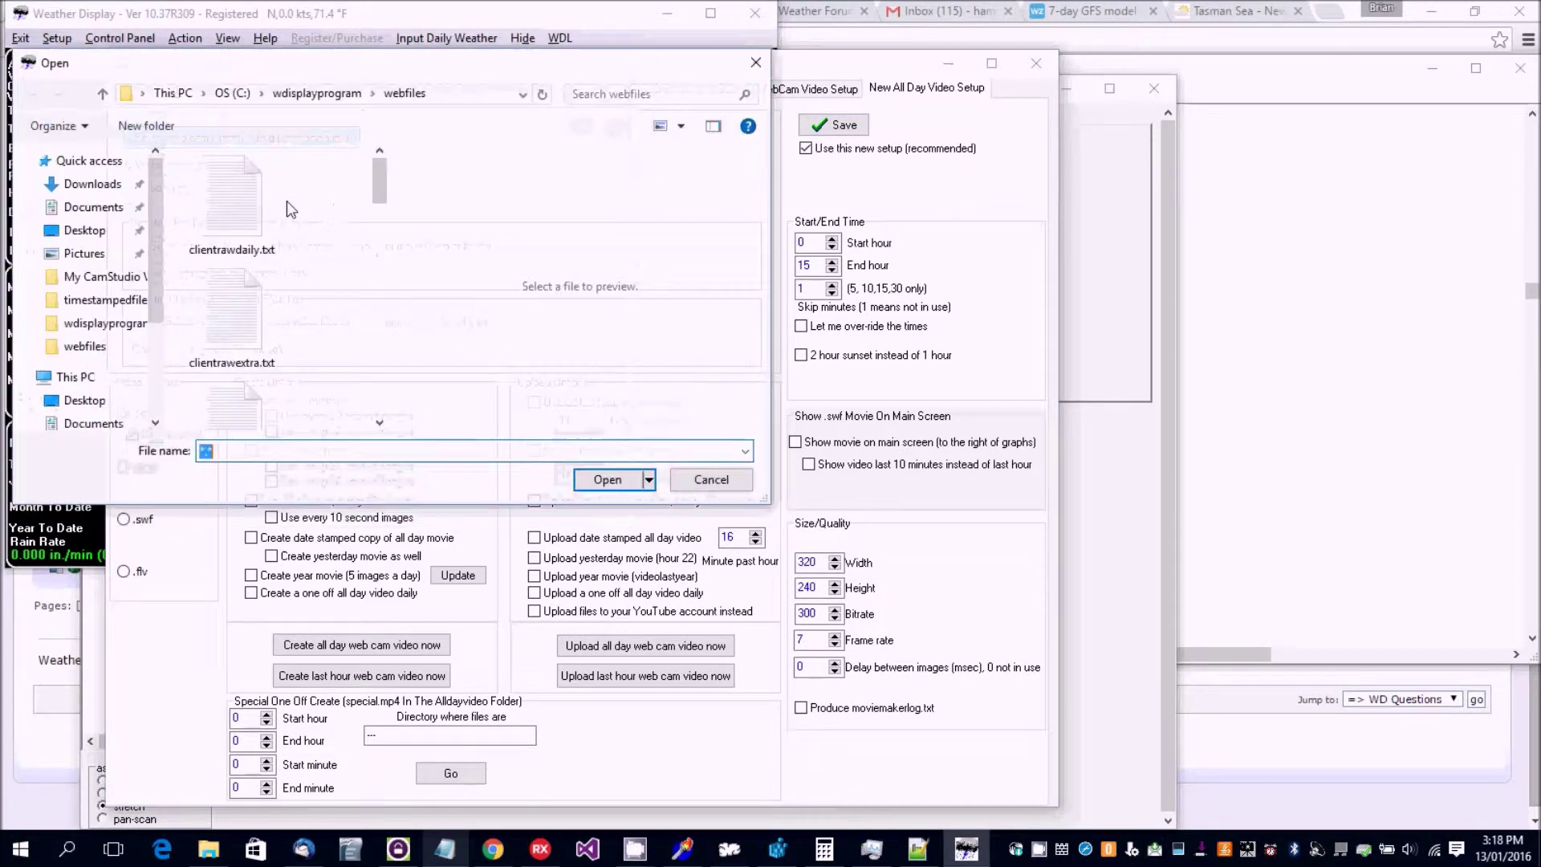
{"action": "left_click_drag", "start_coordinate": [379, 177], "coordinate": [385, 282]}
{"action": "double_click", "coordinate": [238, 325]}
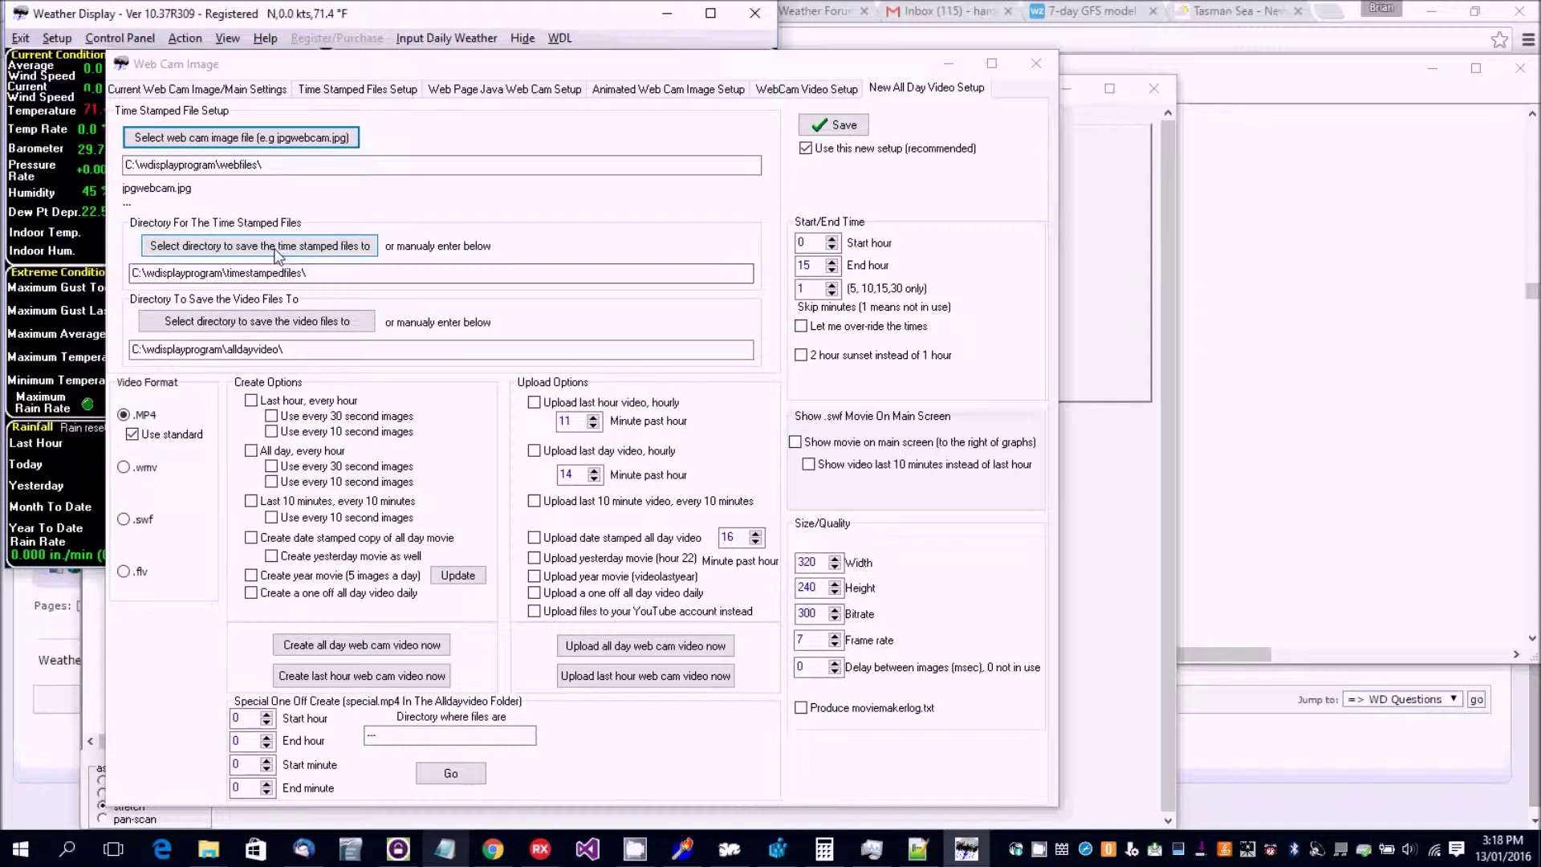
{"action": "left_click", "coordinate": [359, 247]}
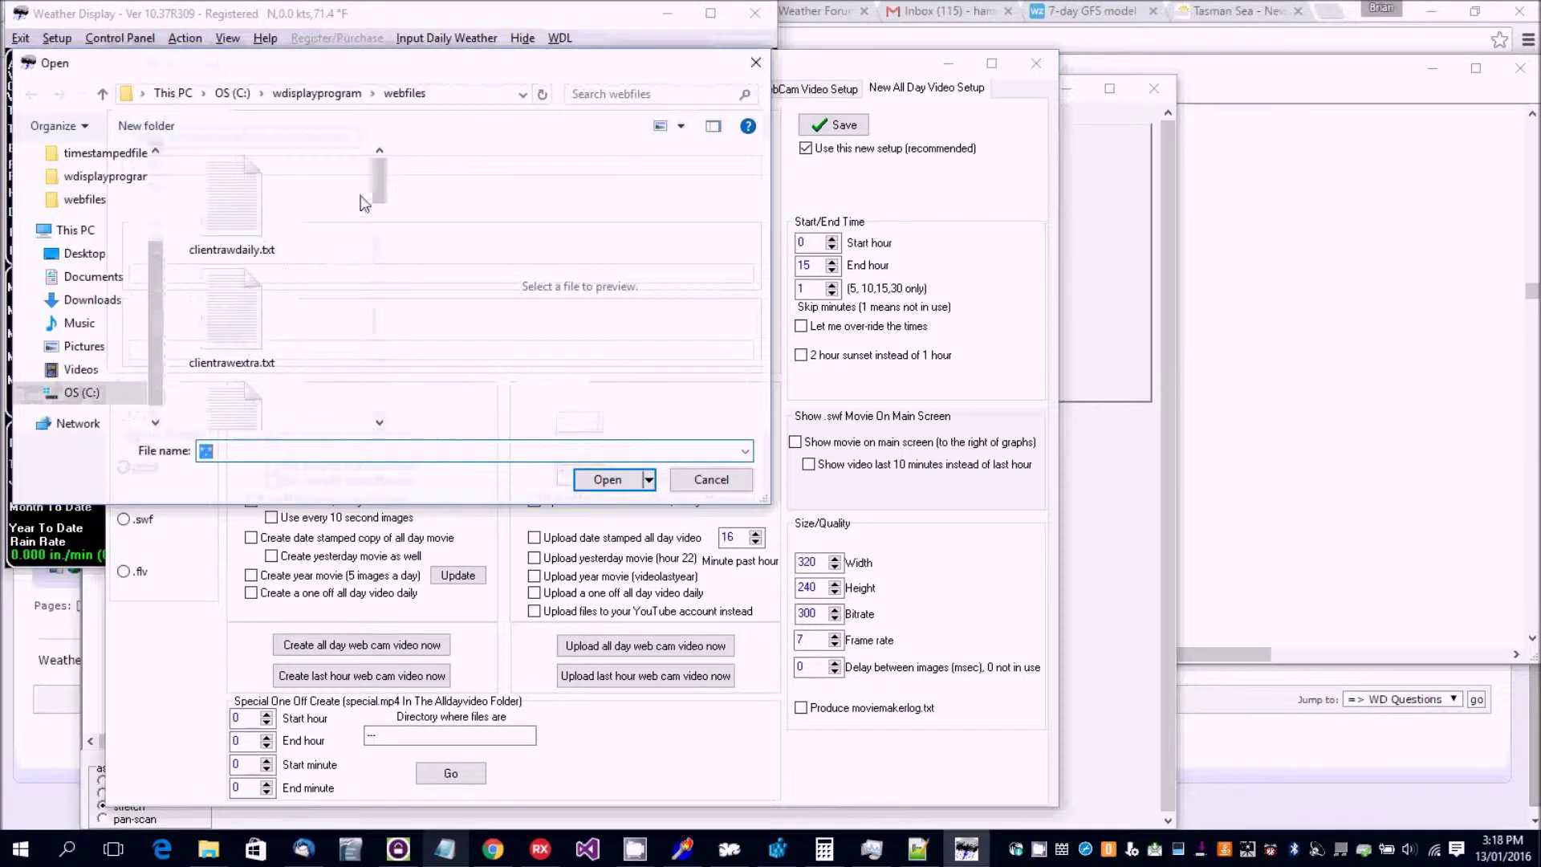
{"action": "left_click", "coordinate": [357, 96]}
{"action": "mouse_move", "coordinate": [378, 180]}
{"action": "left_mouse_down"}
{"action": "mouse_move", "coordinate": [381, 195]}
{"action": "mouse_move", "coordinate": [380, 177]}
{"action": "left_mouse_up"}
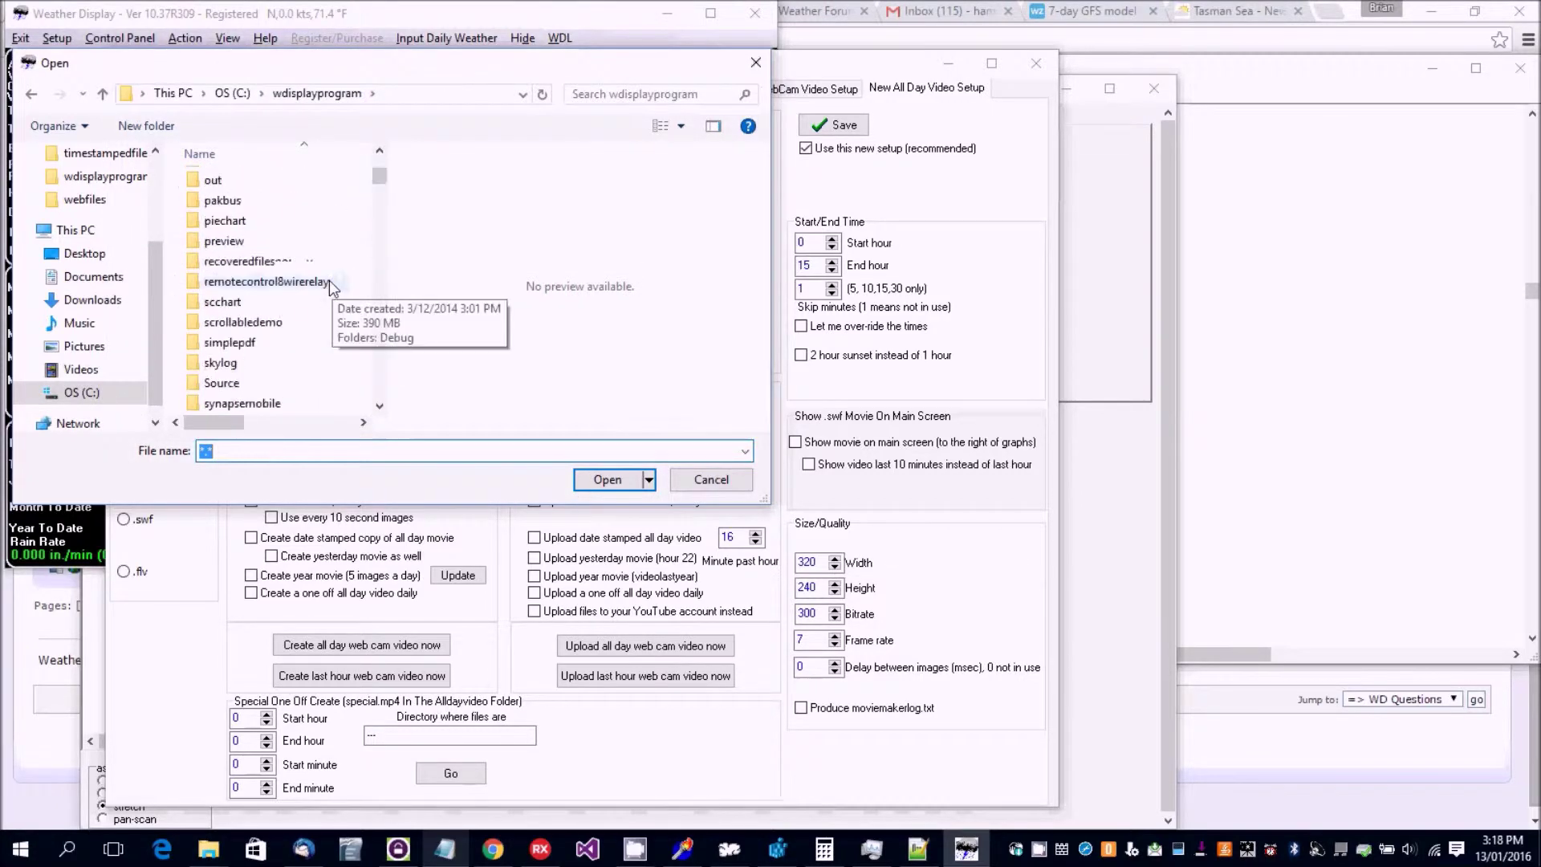
{"action": "scroll", "coordinate": [329, 282], "scroll_direction": "down", "scroll_amount": 2}
{"action": "double_click", "coordinate": [282, 323]}
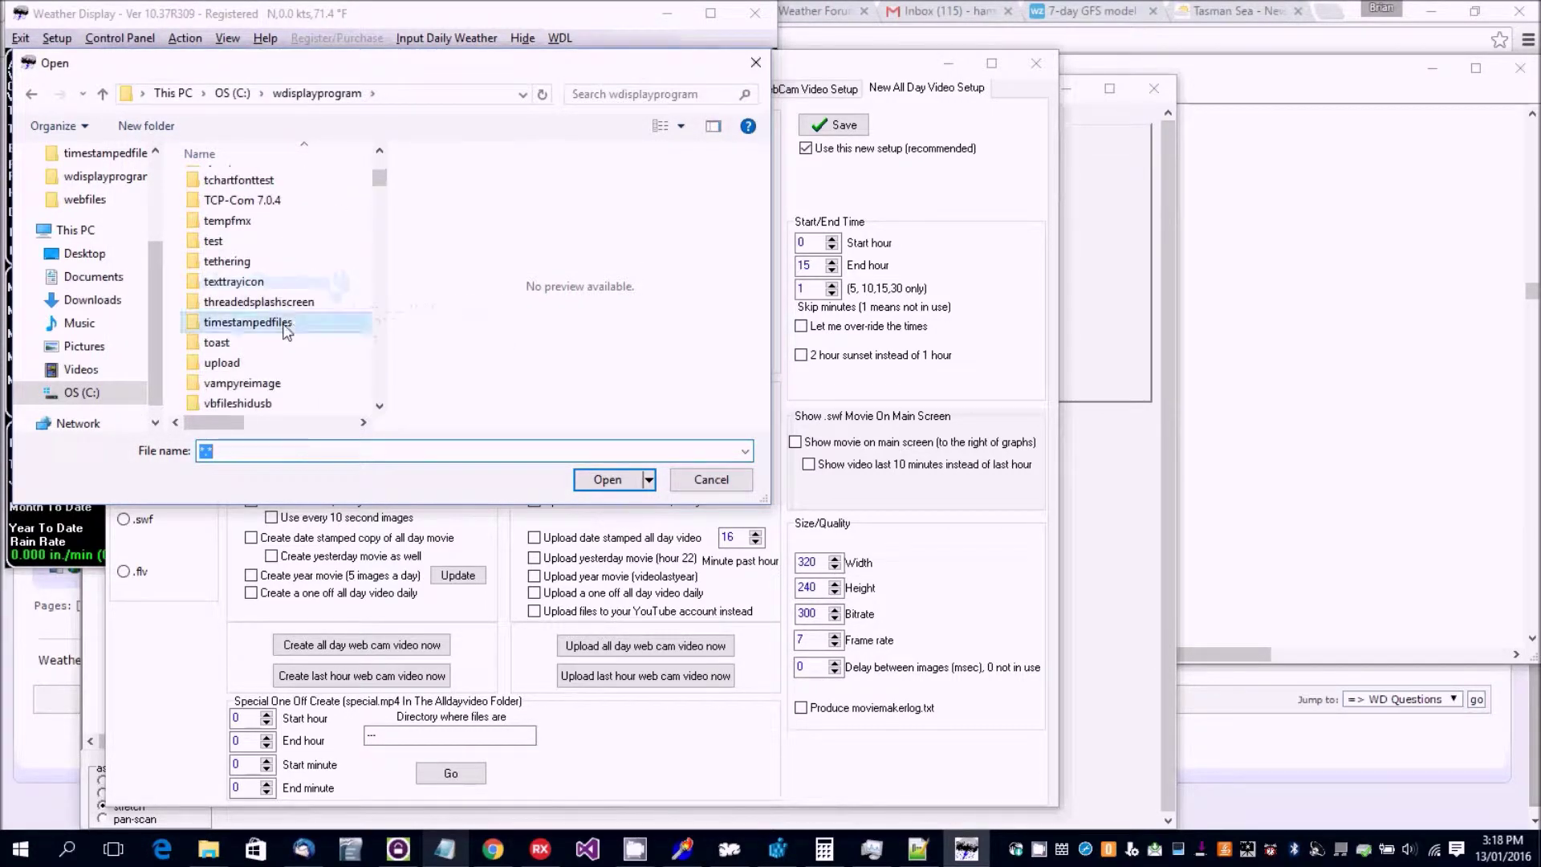
{"action": "left_click", "coordinate": [691, 480]}
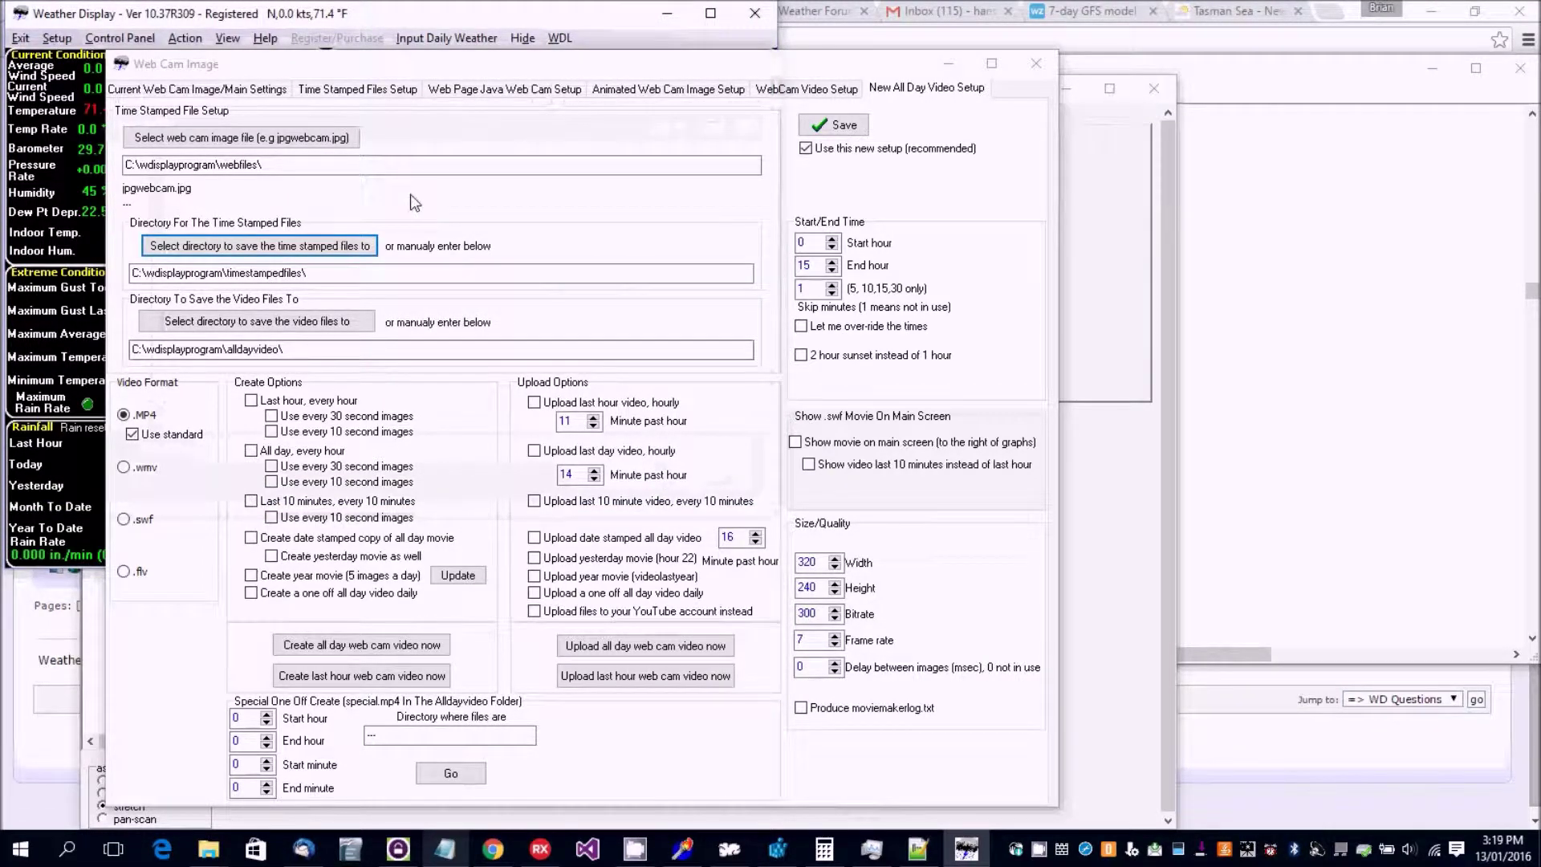
- Set the time stamped web cam files to be produced every minute, and confirm the web cam and Control Panel settings
{"action": "left_click", "coordinate": [317, 90]}
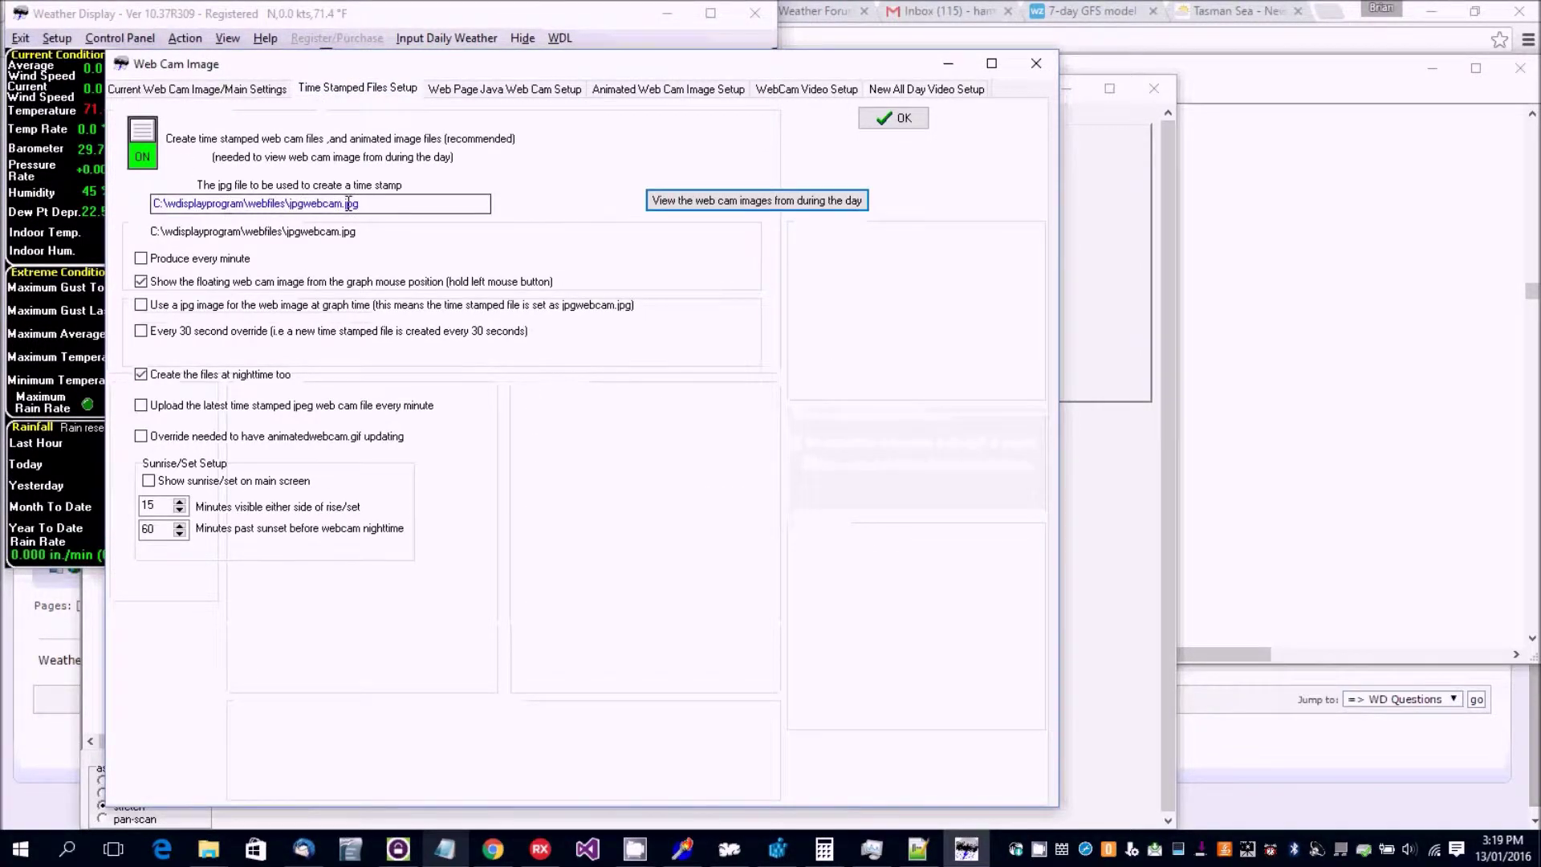
{"action": "left_click", "coordinate": [166, 257]}
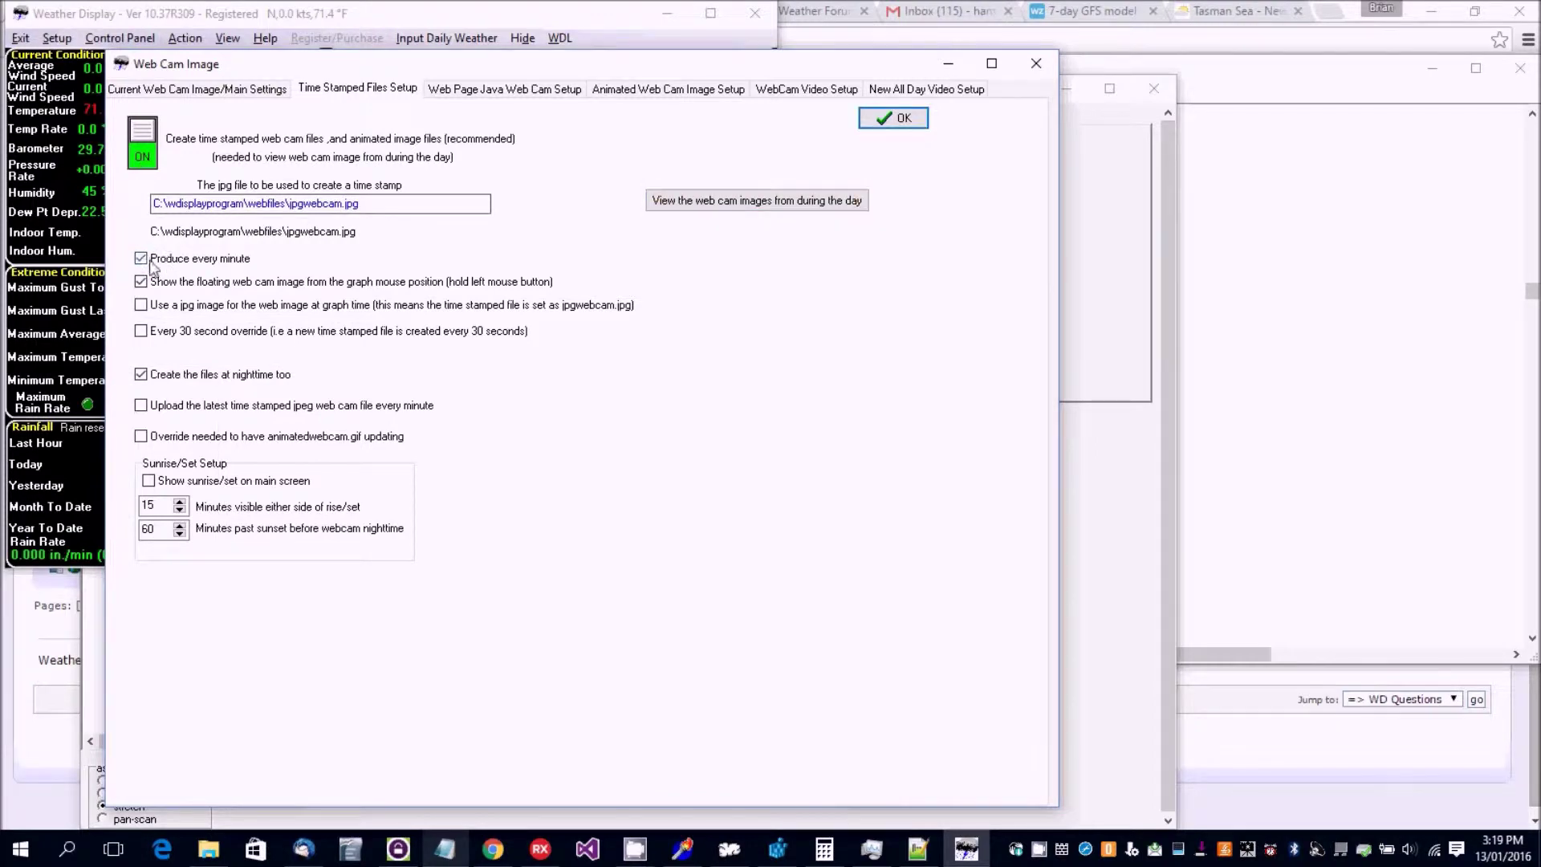
{"action": "left_click", "coordinate": [903, 119]}
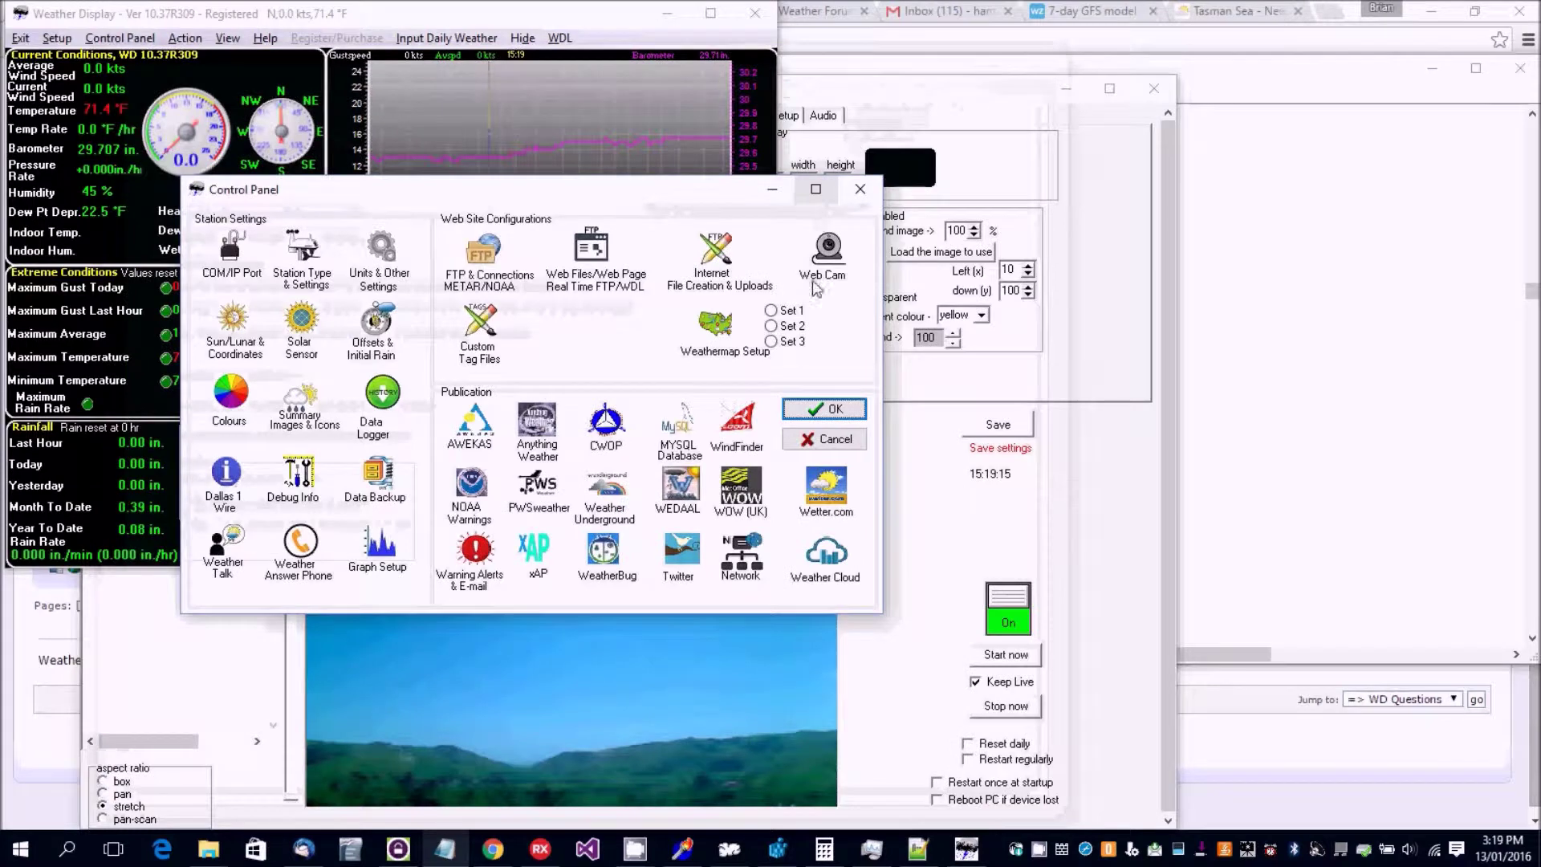
{"action": "left_click", "coordinate": [824, 408]}
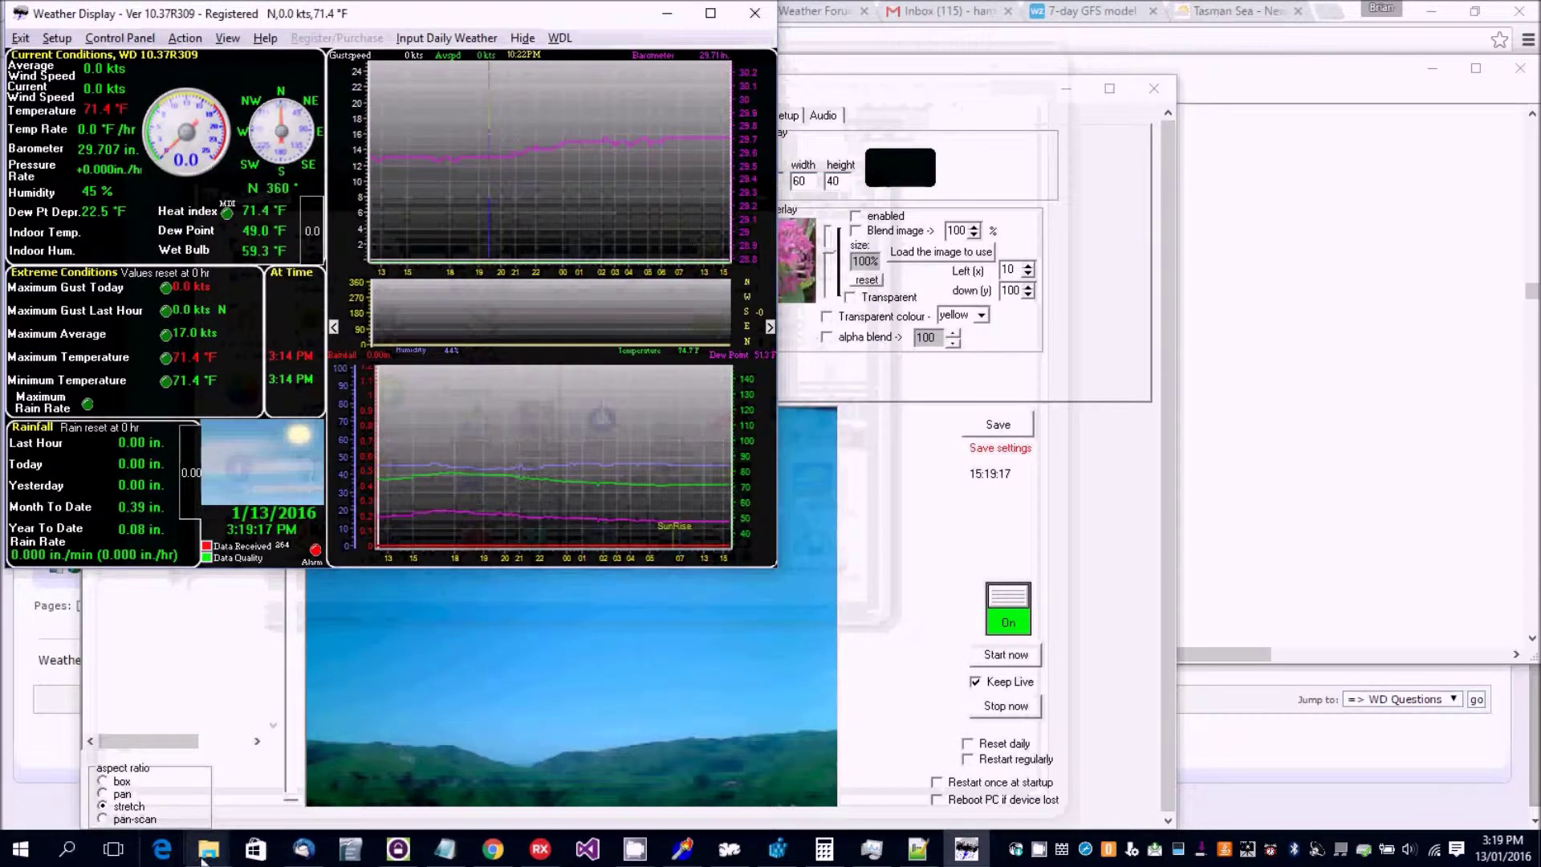
- Switch to File Explorer and view jpgwebcam.jpg from the webfiles folder to check the saved image and its overlay
{"action": "mouse_move", "coordinate": [203, 856]}
{"action": "left_click", "coordinate": [308, 782]}
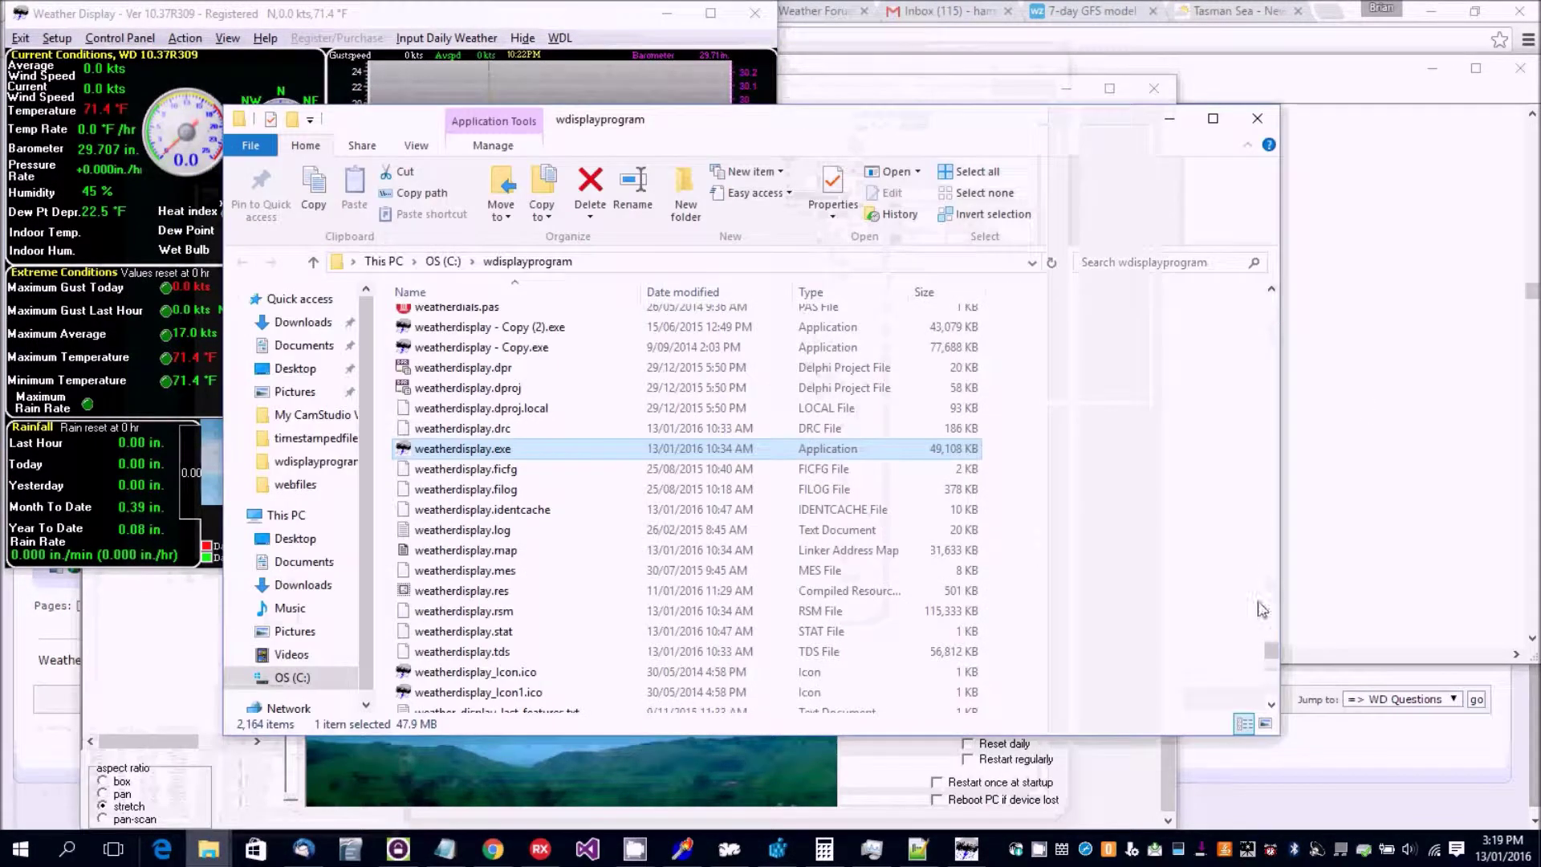
{"action": "left_click_drag", "start_coordinate": [1271, 650], "coordinate": [1275, 326]}
{"action": "left_click", "coordinate": [451, 391]}
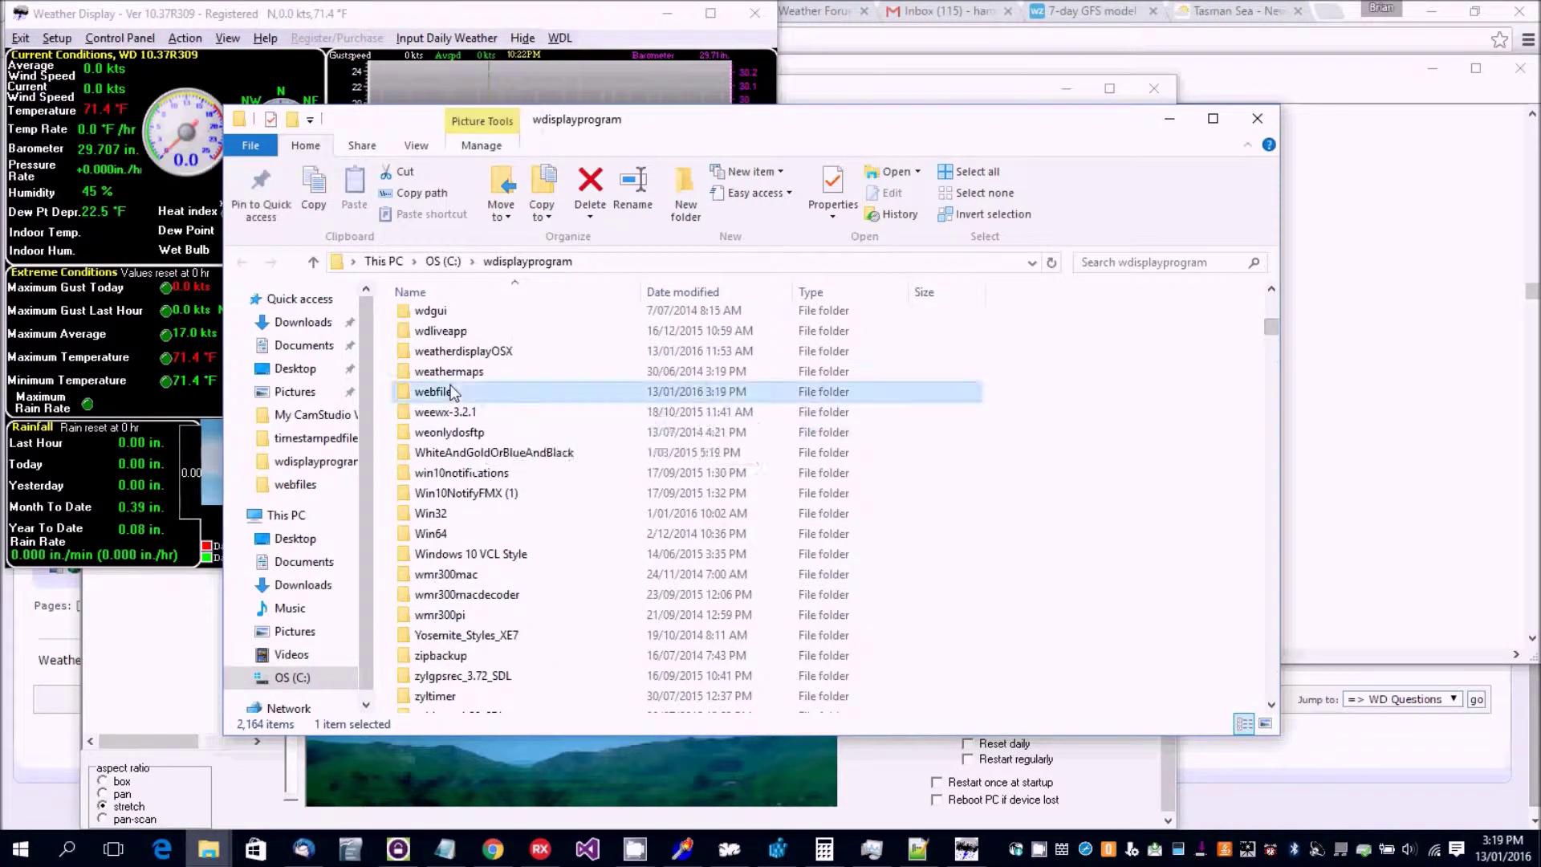
{"action": "double_click", "coordinate": [452, 391]}
{"action": "double_click", "coordinate": [455, 503]}
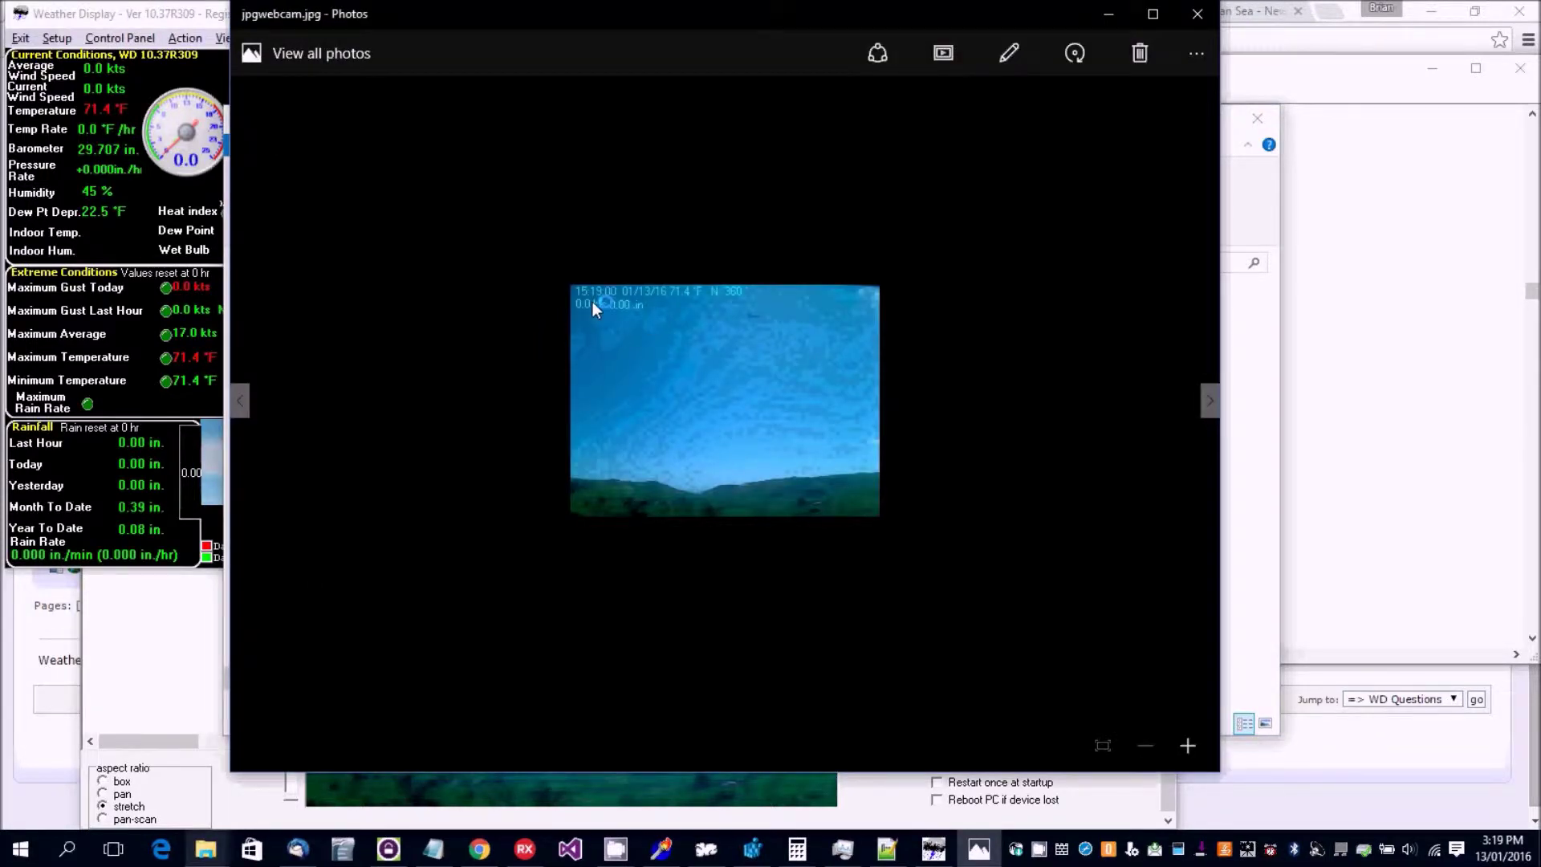
{"action": "left_click", "coordinate": [1199, 16]}
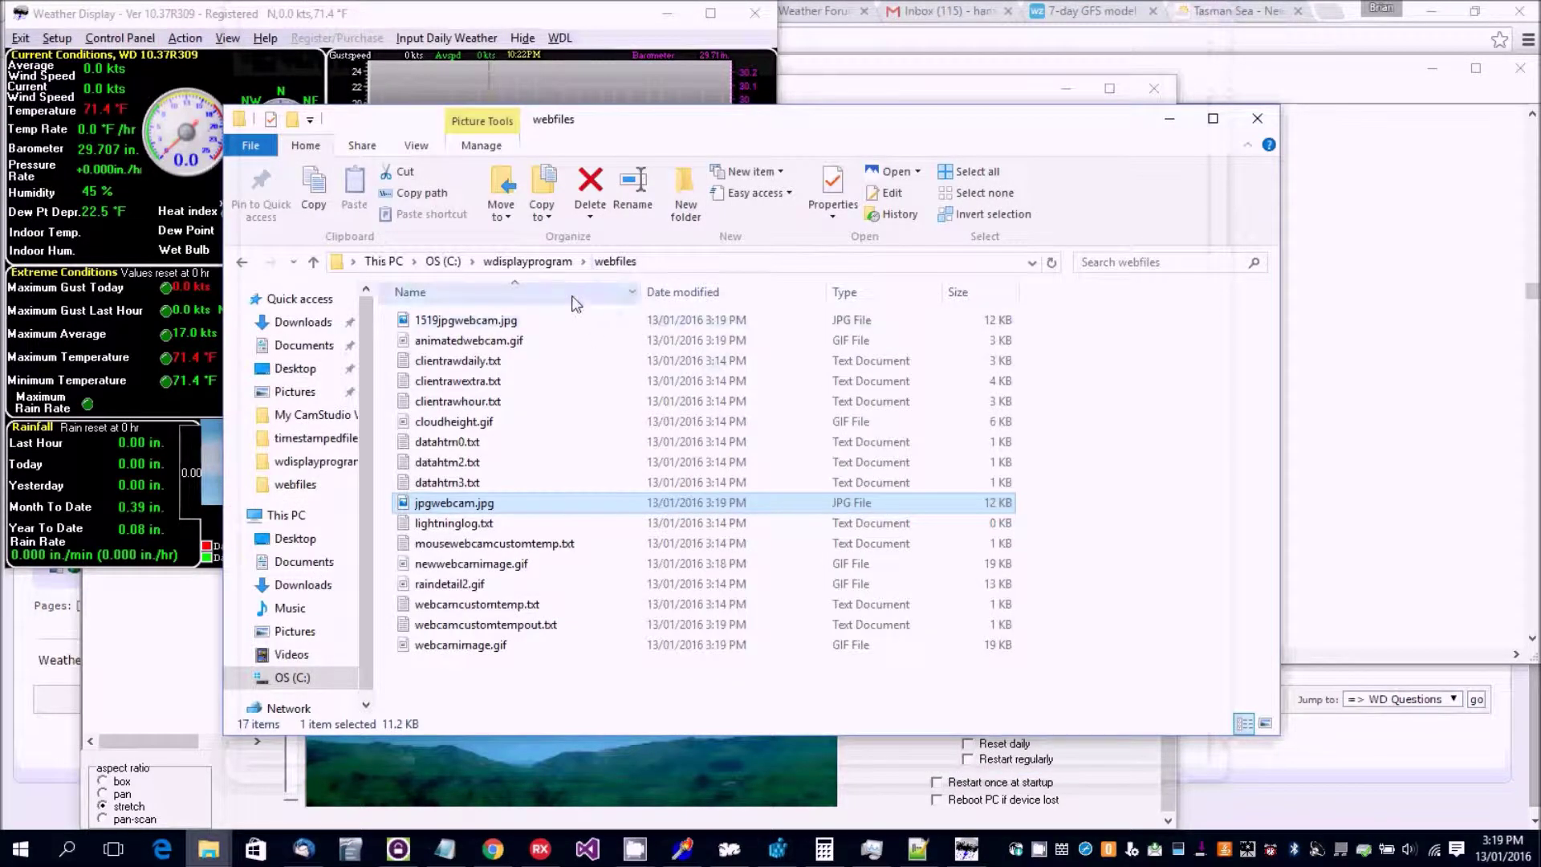
- Check the timestampedfiles folder for time stamped images and return to the wdisplayprogram folder
{"action": "left_click", "coordinate": [556, 263]}
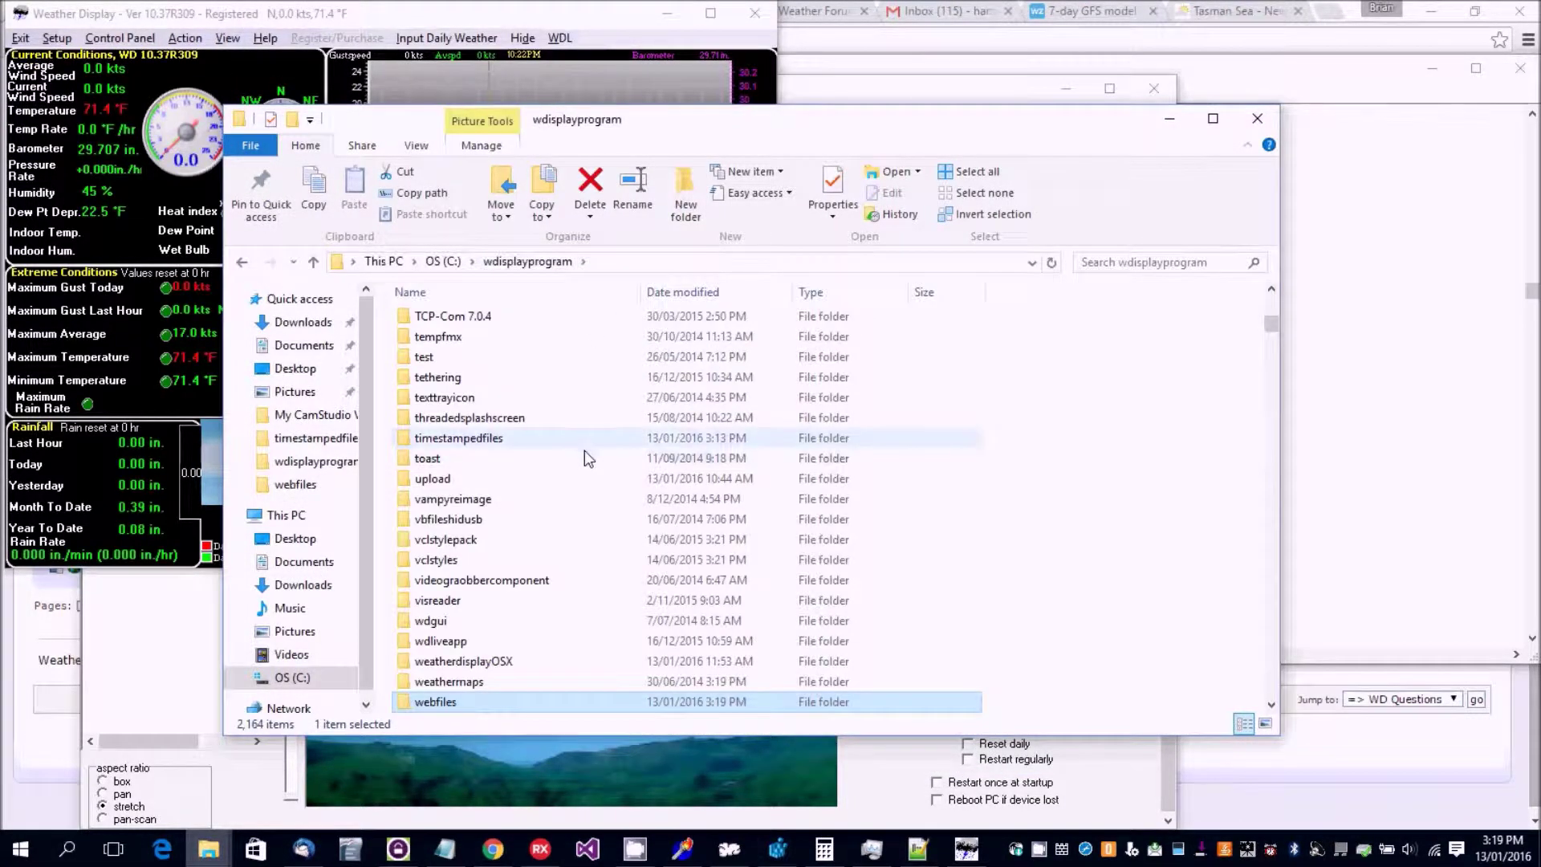
{"action": "double_click", "coordinate": [482, 438]}
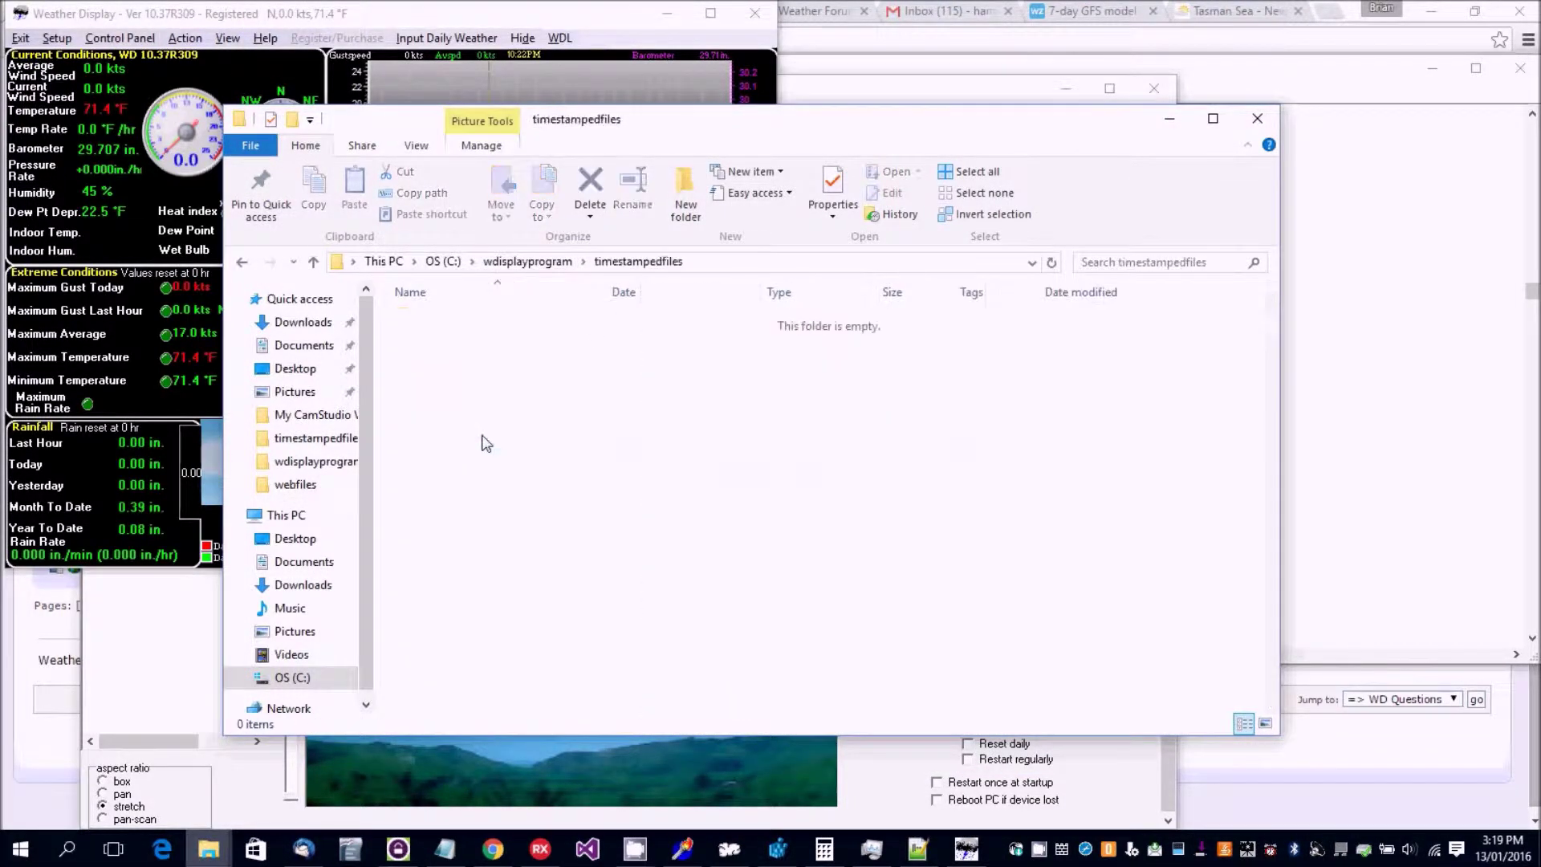
{"action": "left_click", "coordinate": [551, 266]}
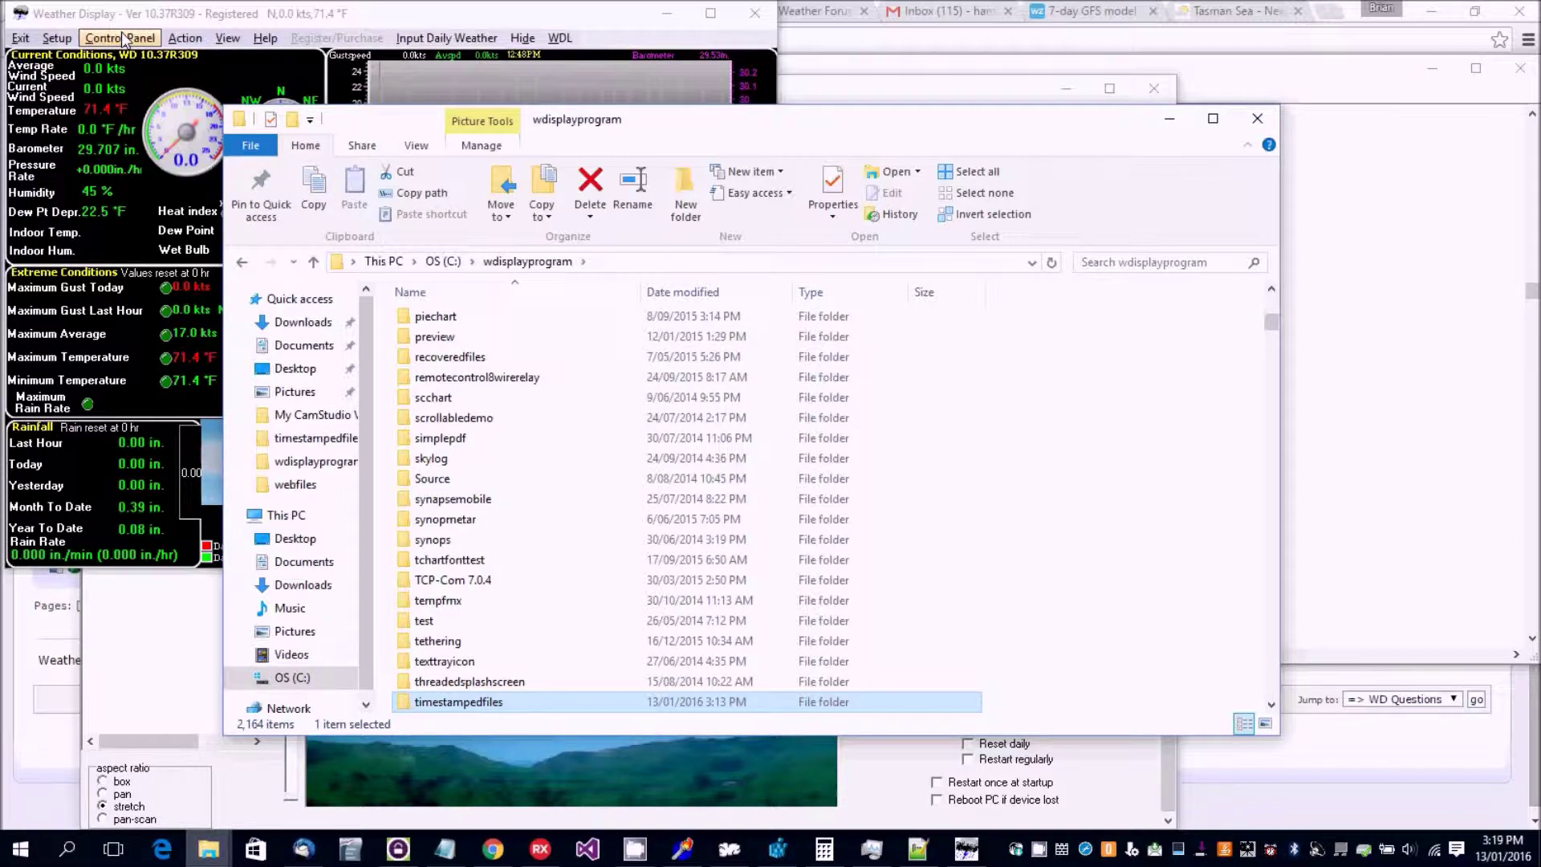
- Check the webfiles folder for time stamped webcam images, and open the timestampedfiles folder to compare
{"action": "left_click_drag", "start_coordinate": [377, 121], "coordinate": [542, 100]}
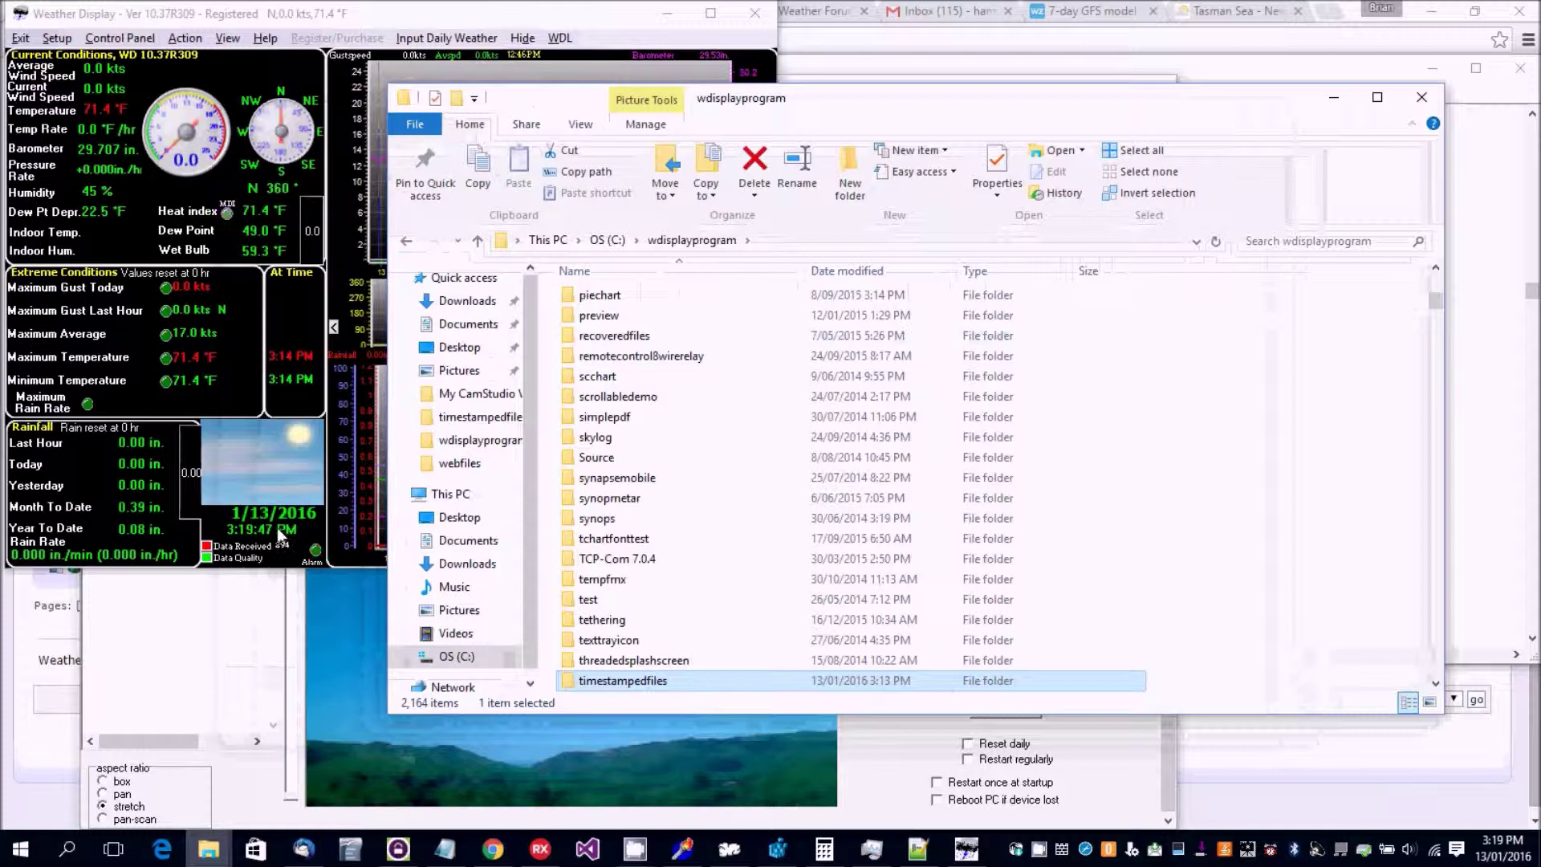
{"action": "scroll", "coordinate": [658, 646], "scroll_direction": "down", "scroll_amount": 5}
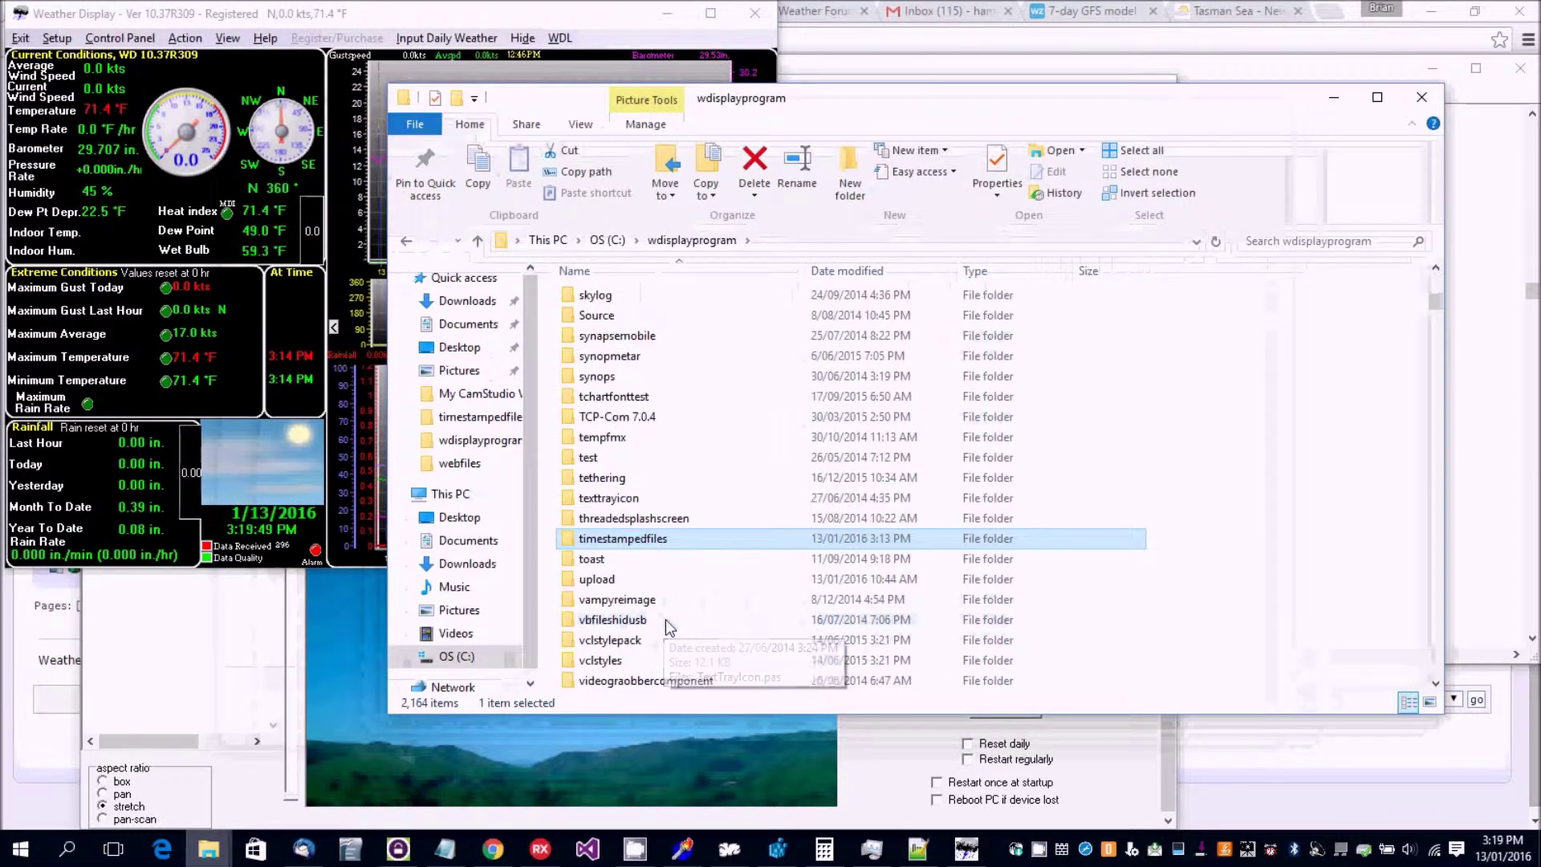
{"action": "double_click", "coordinate": [618, 640]}
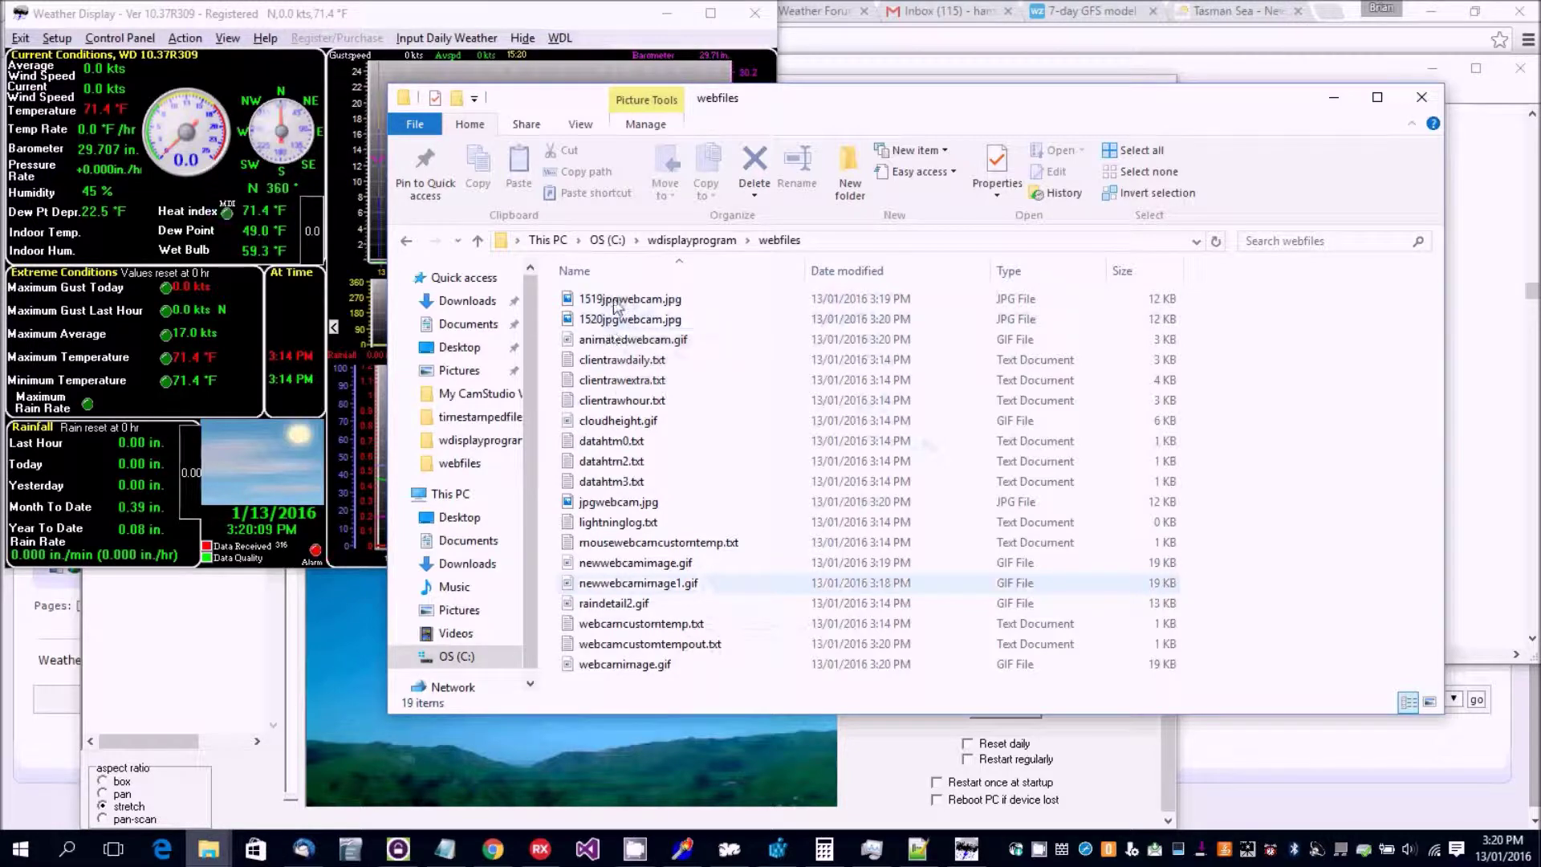
{"action": "left_click", "coordinate": [638, 319]}
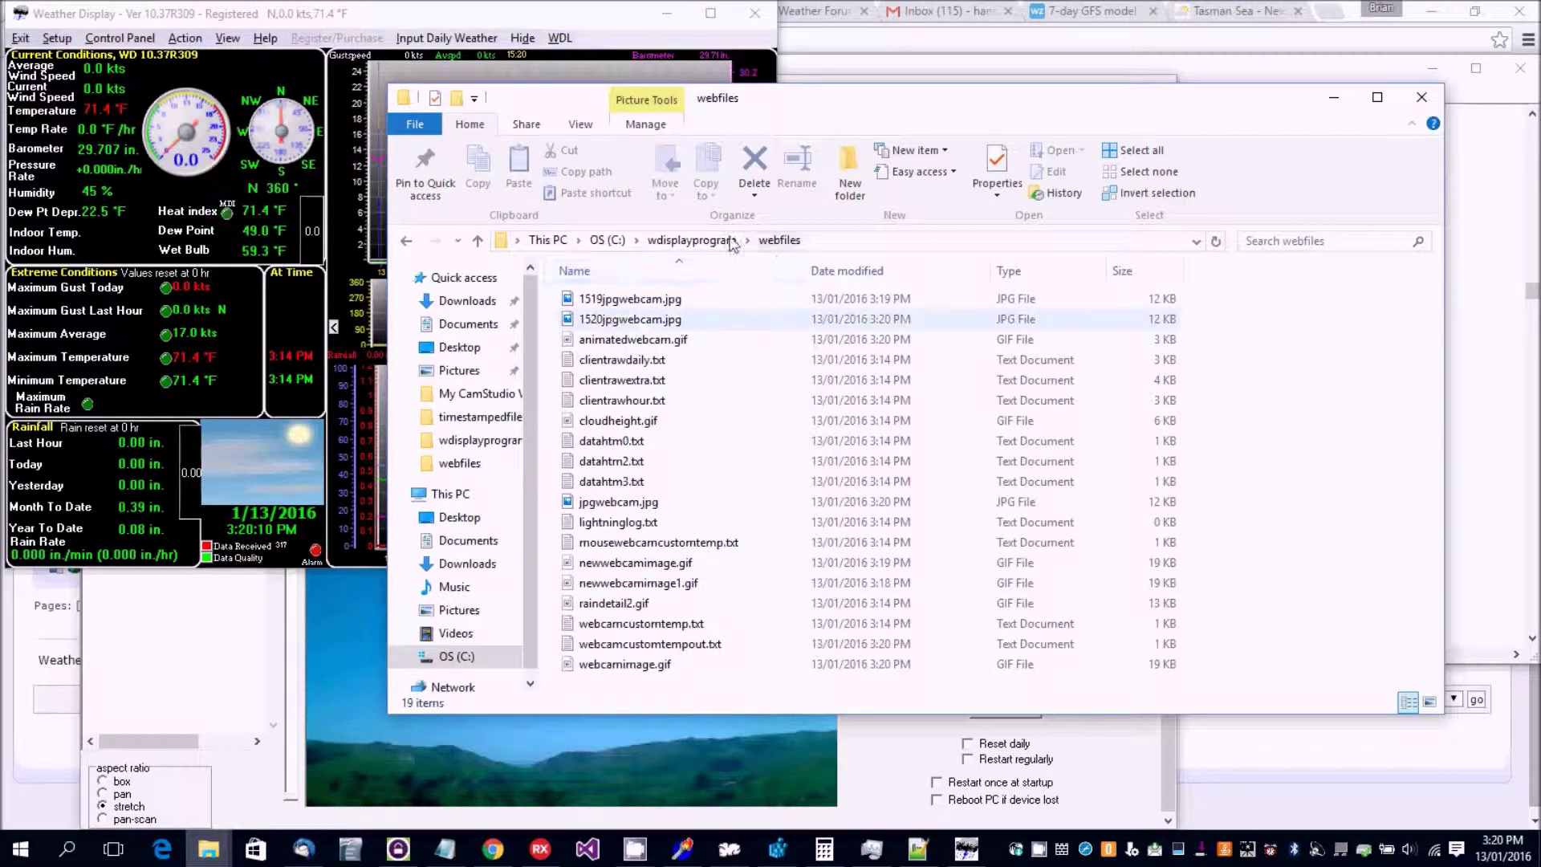
{"action": "left_click", "coordinate": [690, 242]}
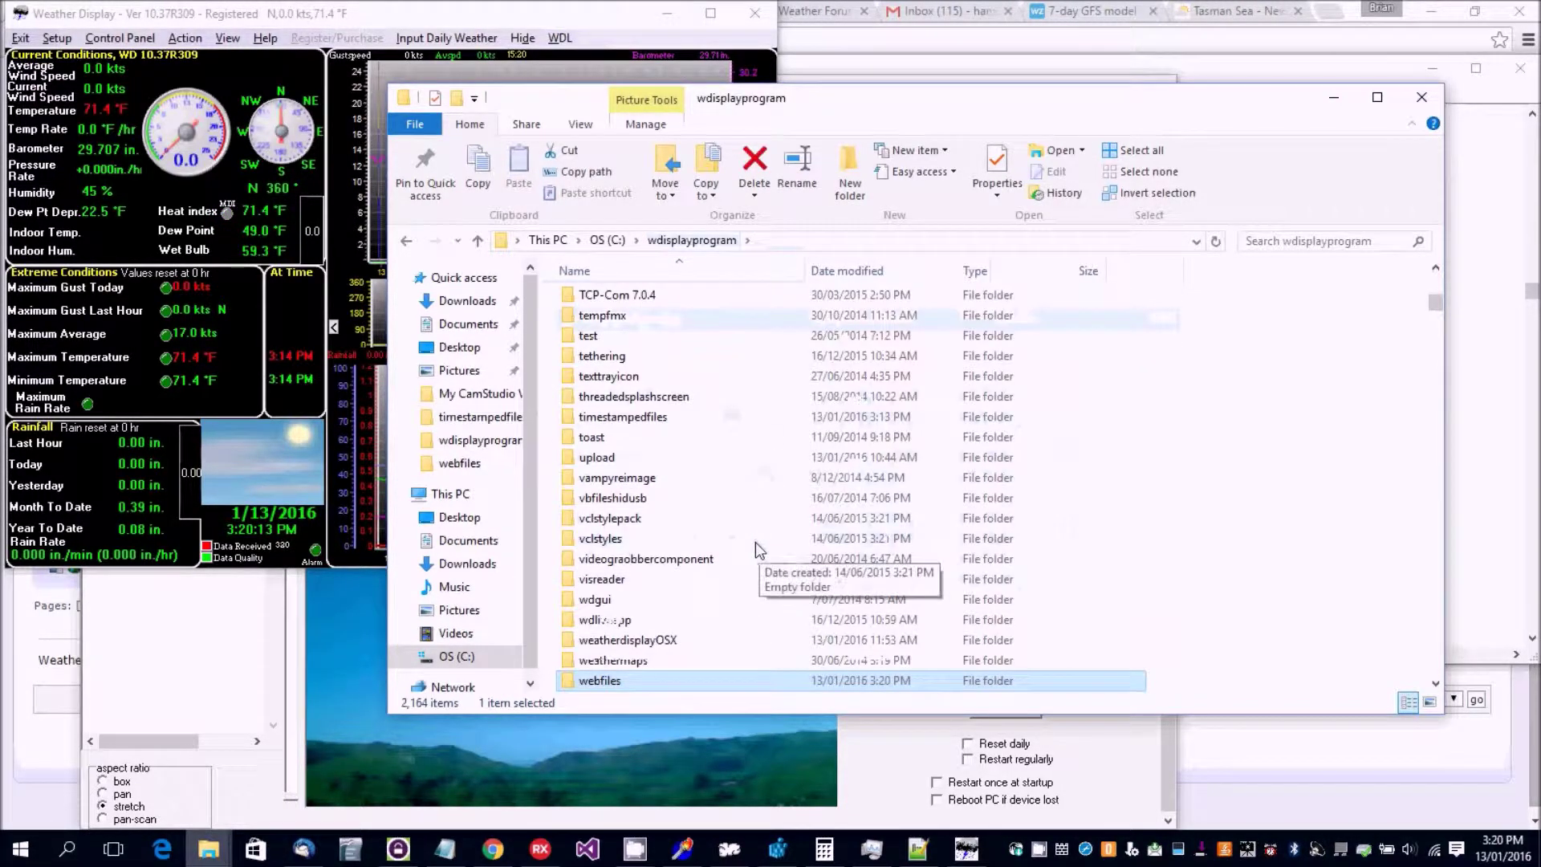
{"action": "double_click", "coordinate": [630, 416]}
- Try to set the time stamped files directory to C:\wdisplayprogram\timestampedfiles\ in the new all day video setup, and save
{"action": "left_click", "coordinate": [119, 38]}
{"action": "left_click", "coordinate": [829, 251]}
{"action": "left_click", "coordinate": [965, 92]}
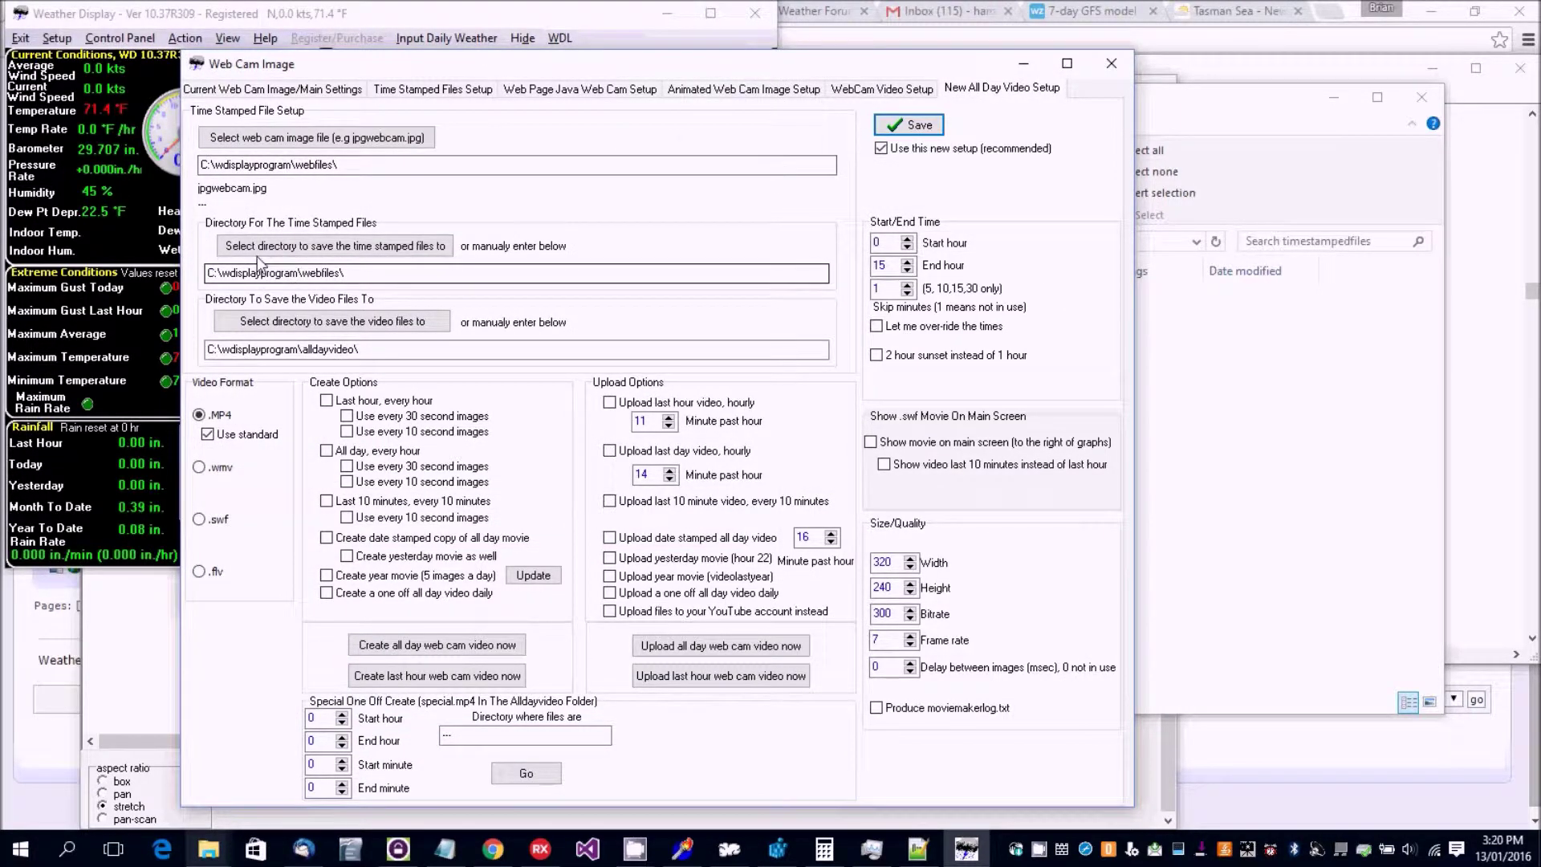
{"action": "left_click_drag", "start_coordinate": [302, 273], "coordinate": [336, 273]}
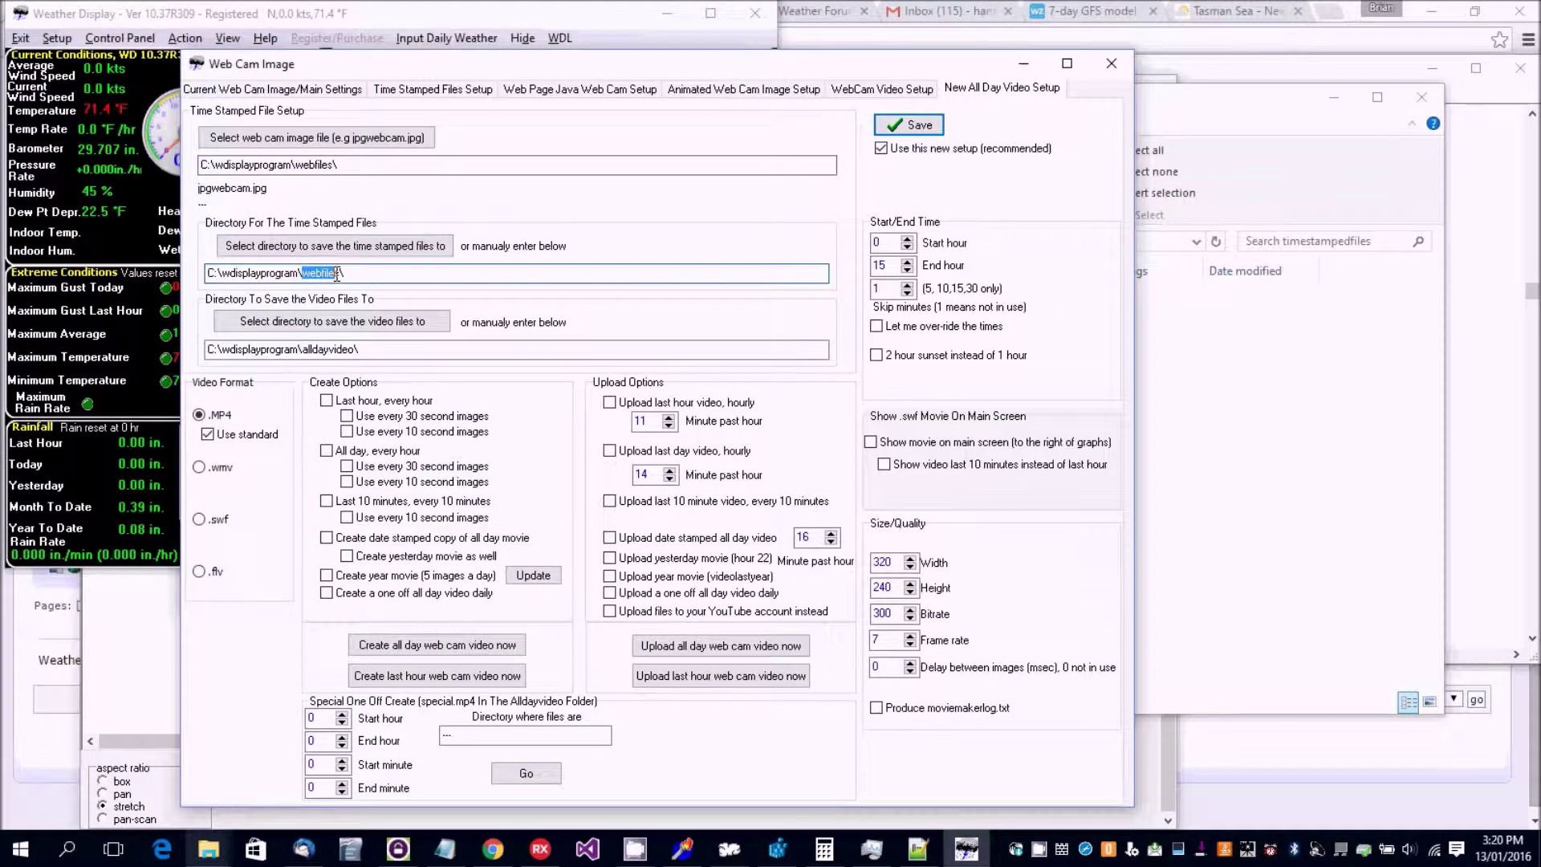
{"action": "type", "text": "timest"}
{"action": "type", "text": "ampedfiles"}
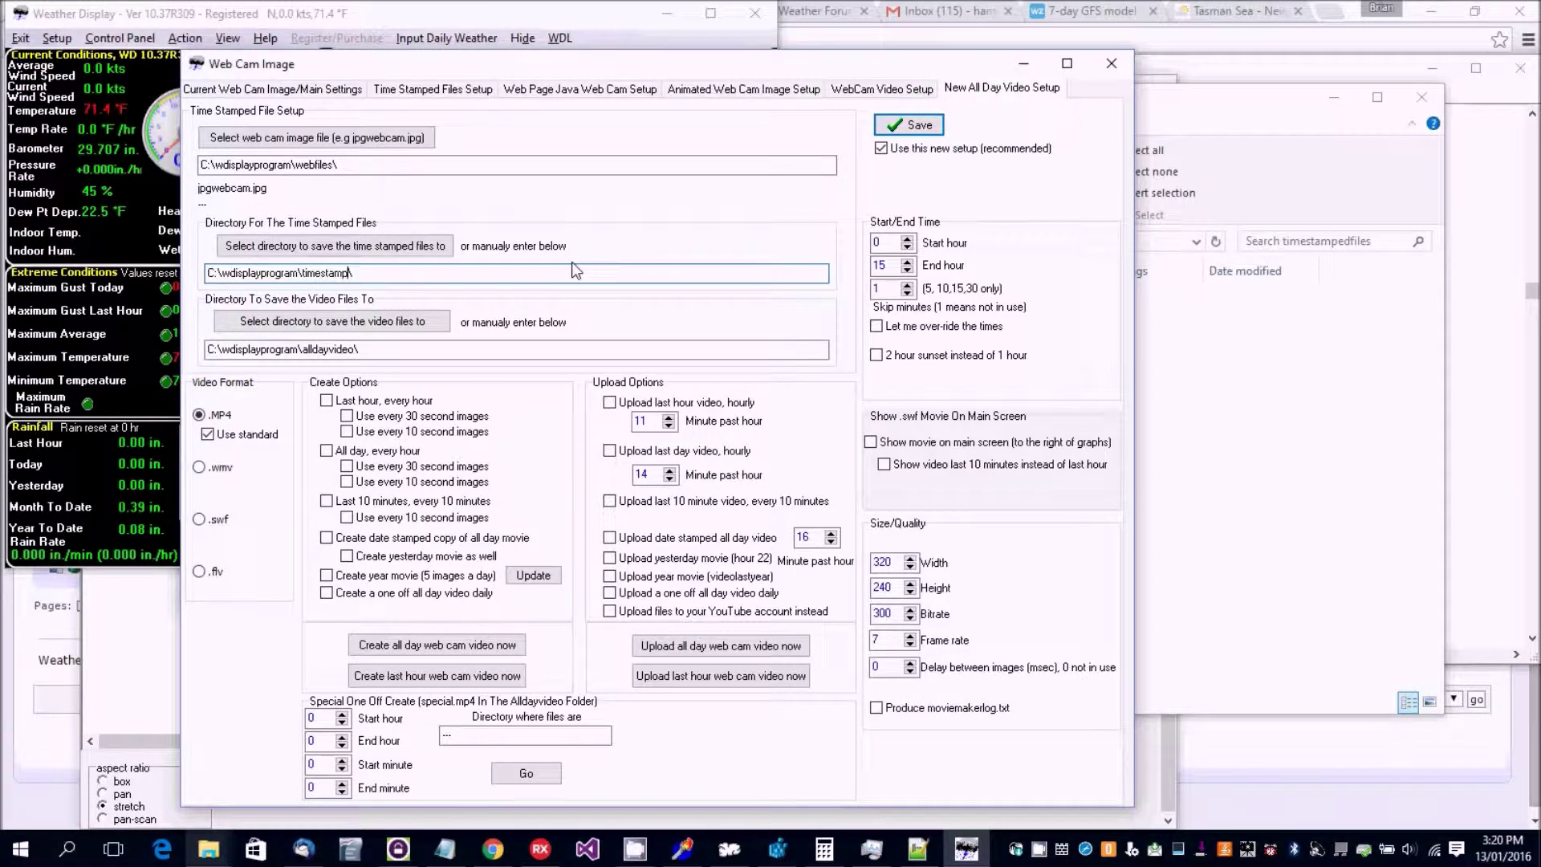
{"action": "key", "text": "BackSpace"}
{"action": "key", "text": "BackSpace"}
{"action": "type", "text": "es"}
{"action": "left_click", "coordinate": [904, 126]}
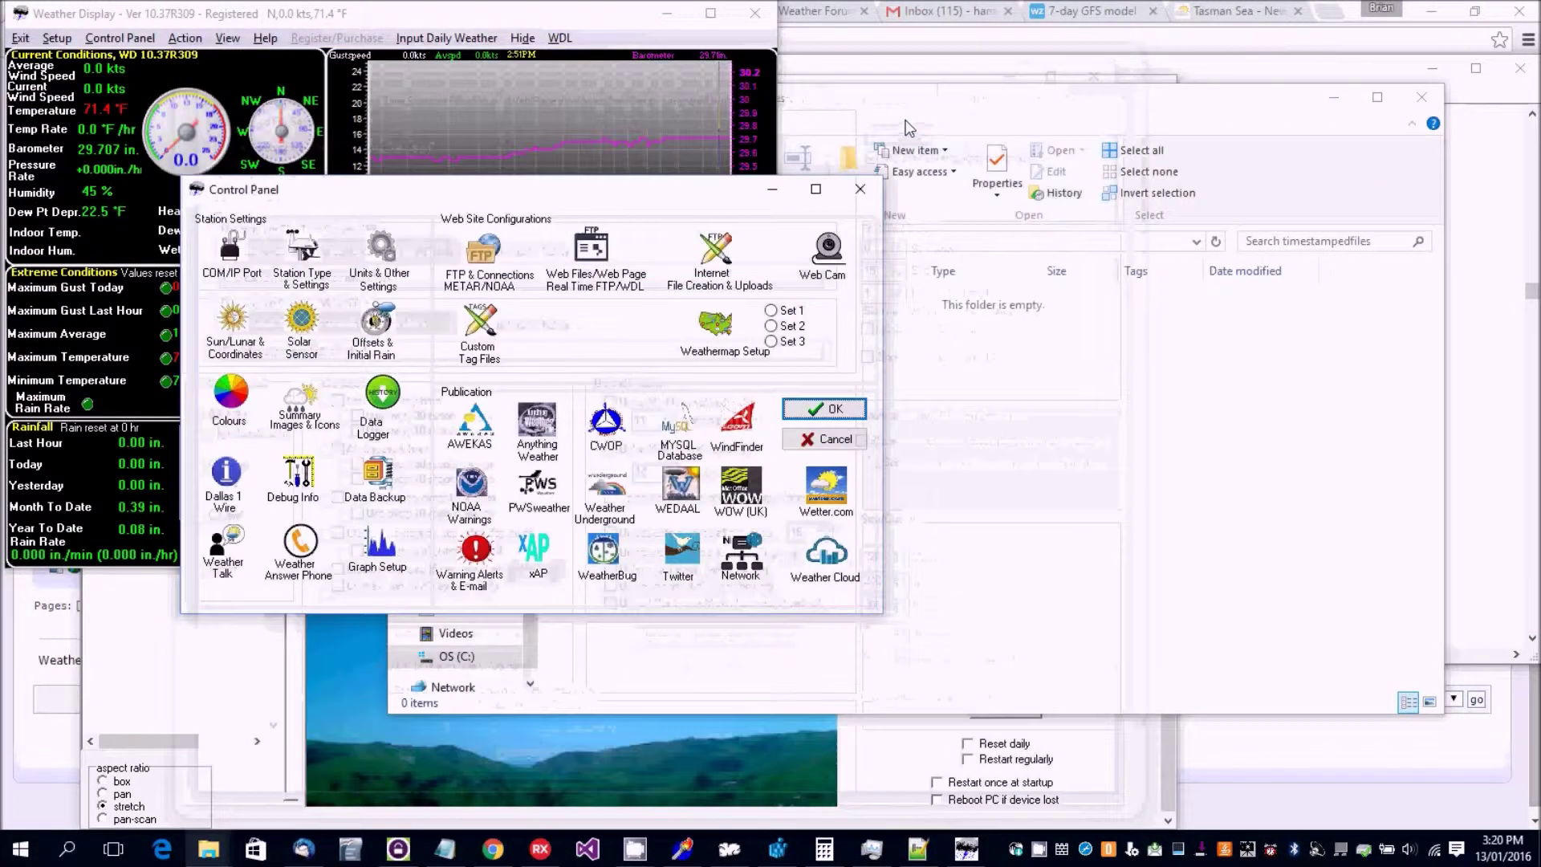
- Reopen the new all day video setup and browse to the timestampedfiles folder as the directory for the time stamped files
{"action": "left_click", "coordinate": [834, 263]}
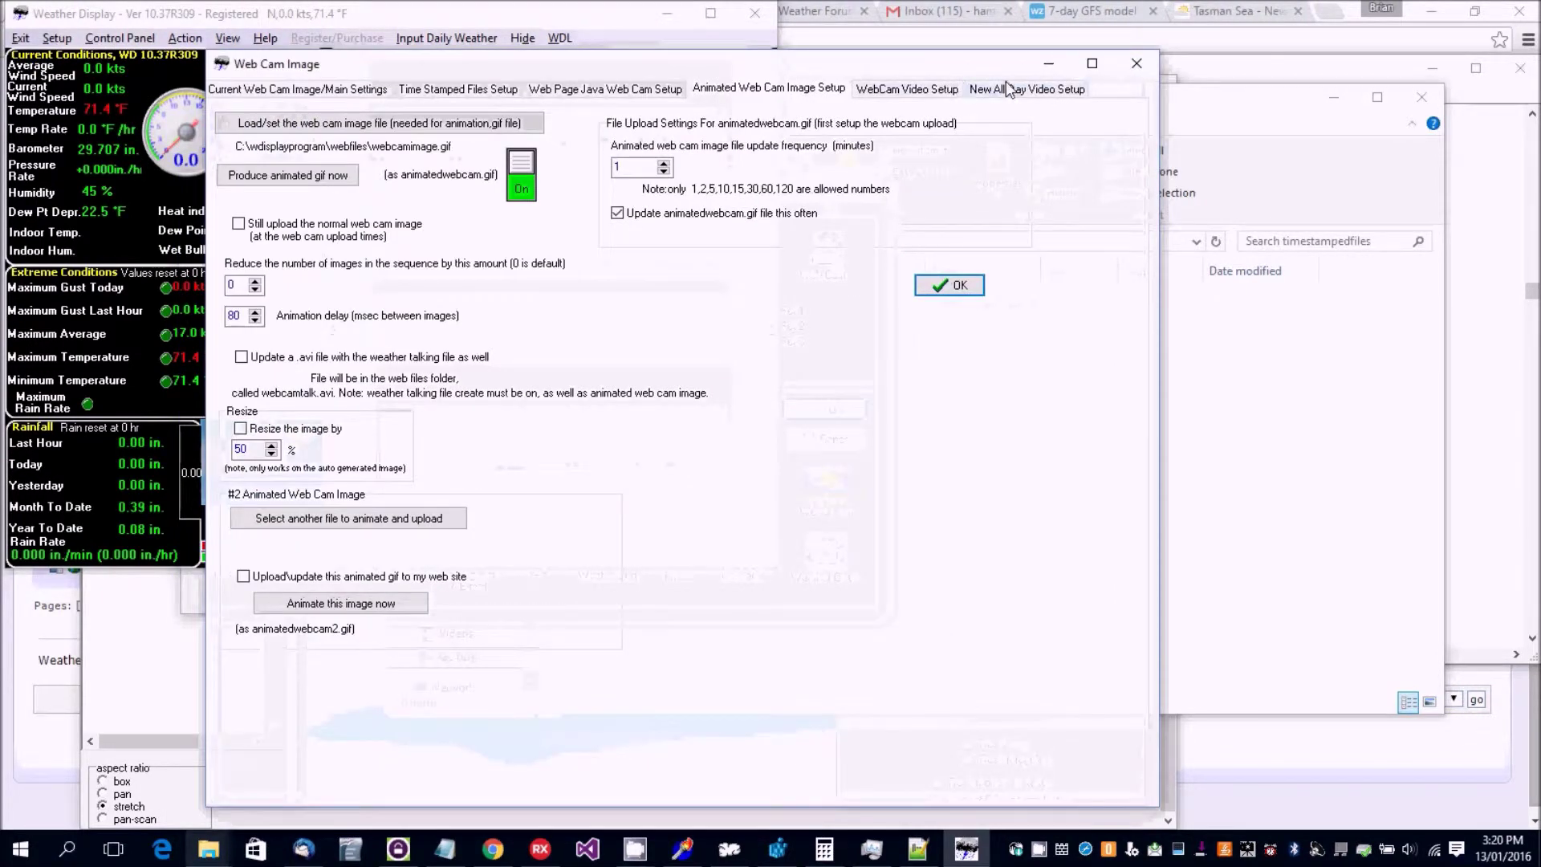
{"action": "left_click", "coordinate": [980, 93]}
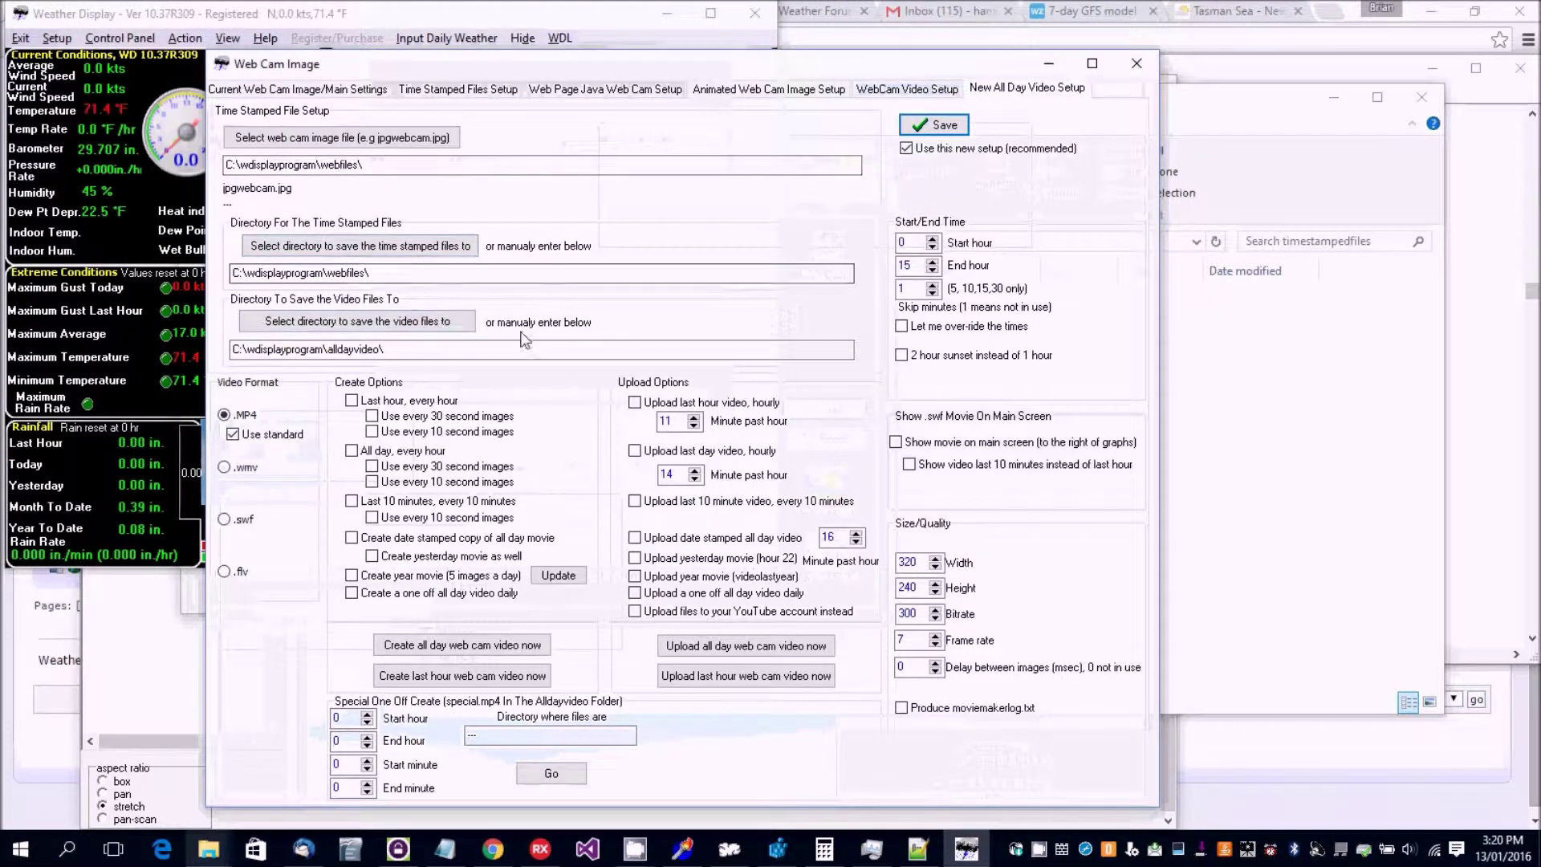
{"action": "left_click", "coordinate": [385, 252]}
{"action": "left_click", "coordinate": [321, 102]}
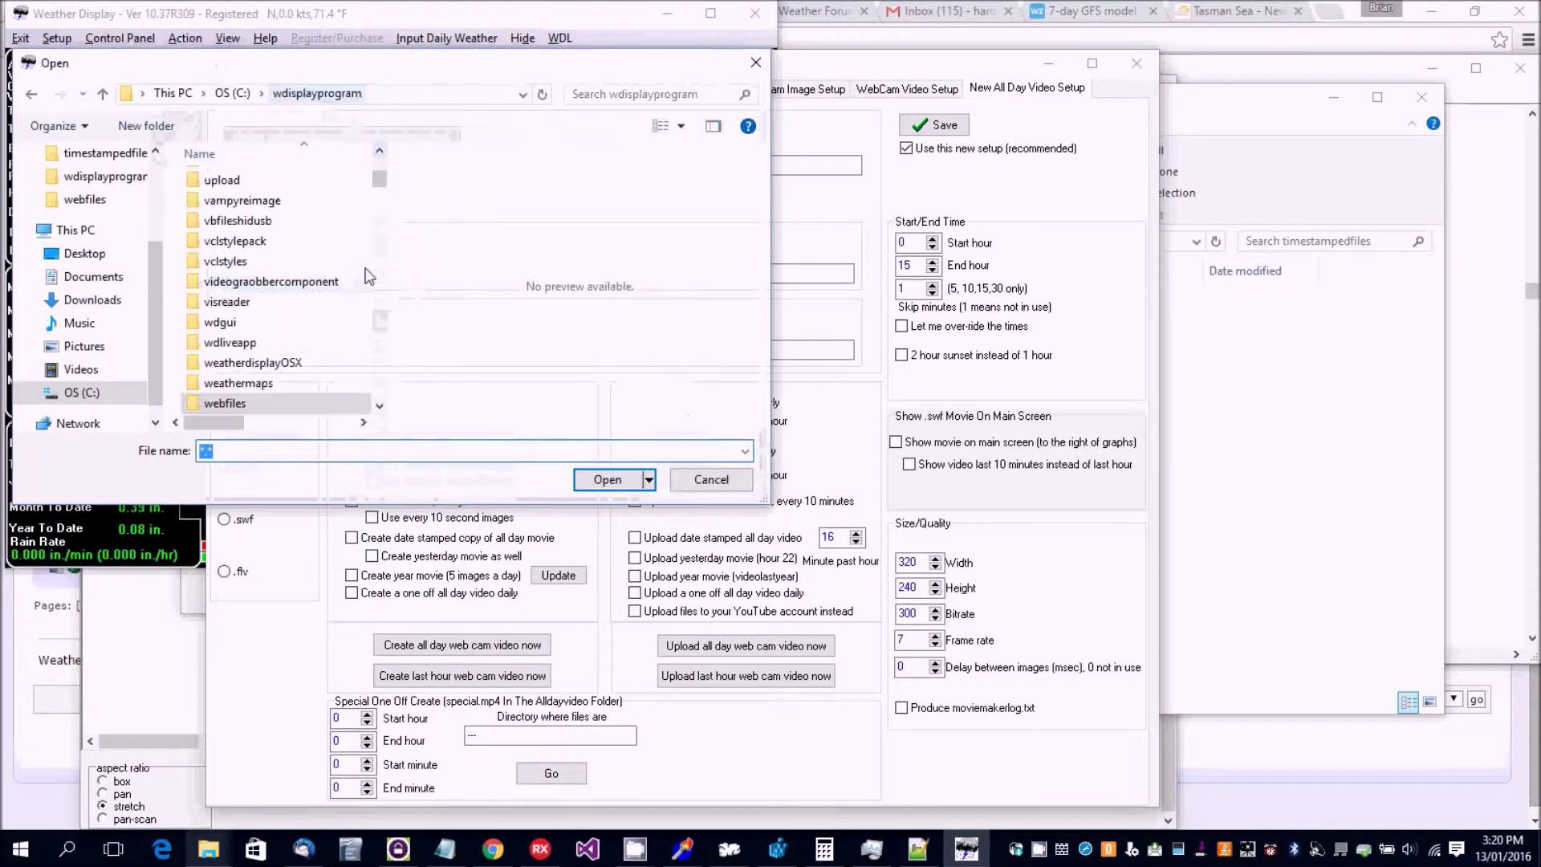
{"action": "scroll", "coordinate": [377, 355], "scroll_direction": "down", "scroll_amount": 4}
{"action": "scroll", "coordinate": [377, 355], "scroll_direction": "up", "scroll_amount": 5}
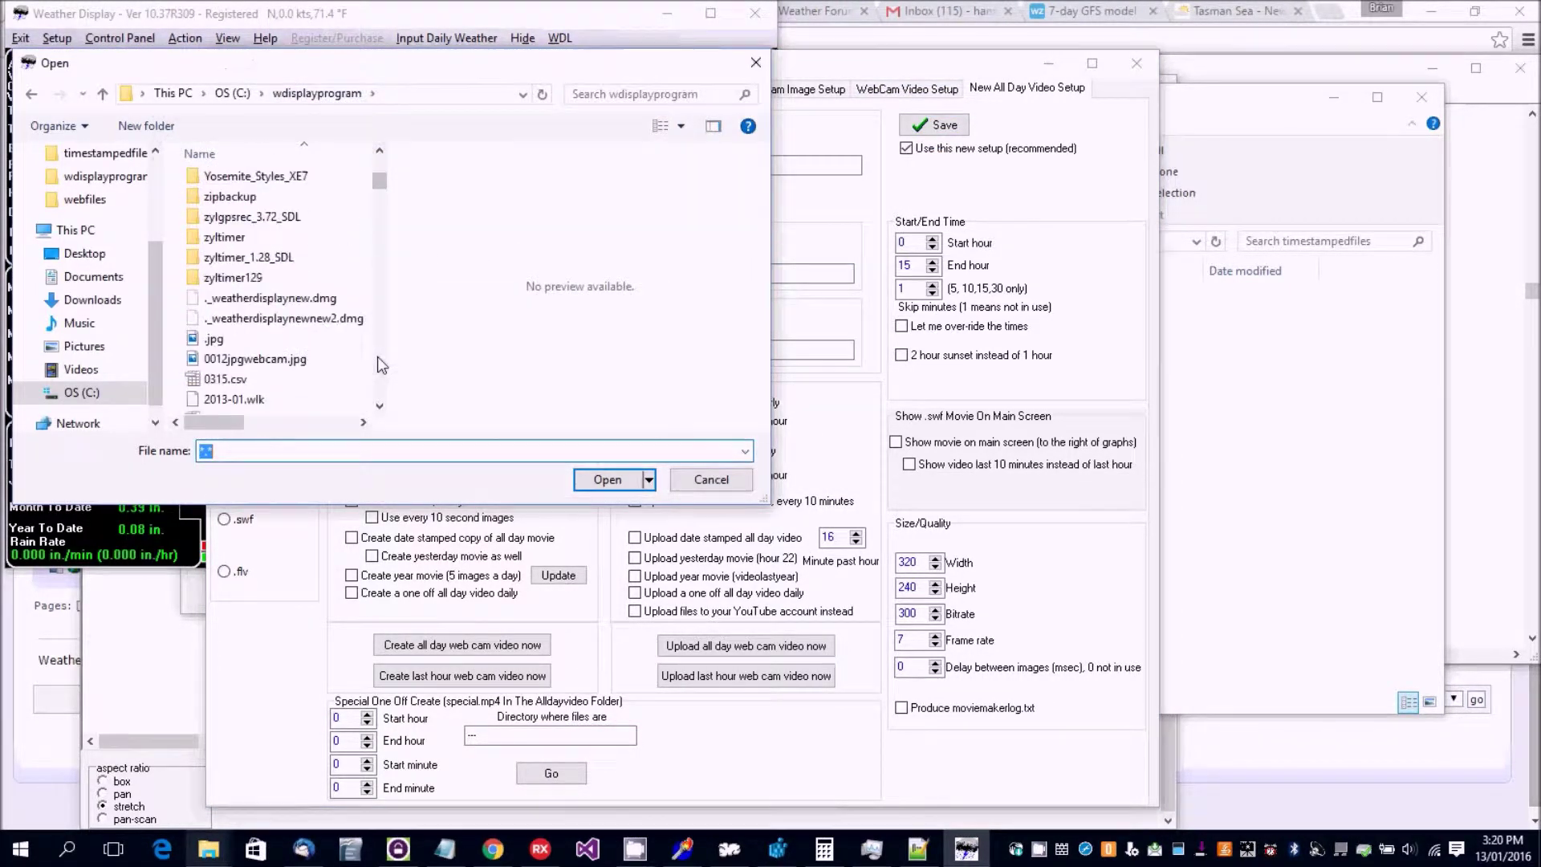
{"action": "scroll", "coordinate": [380, 178], "scroll_direction": "up", "scroll_amount": 1}
{"action": "scroll", "coordinate": [380, 178], "scroll_direction": "up", "scroll_amount": 2}
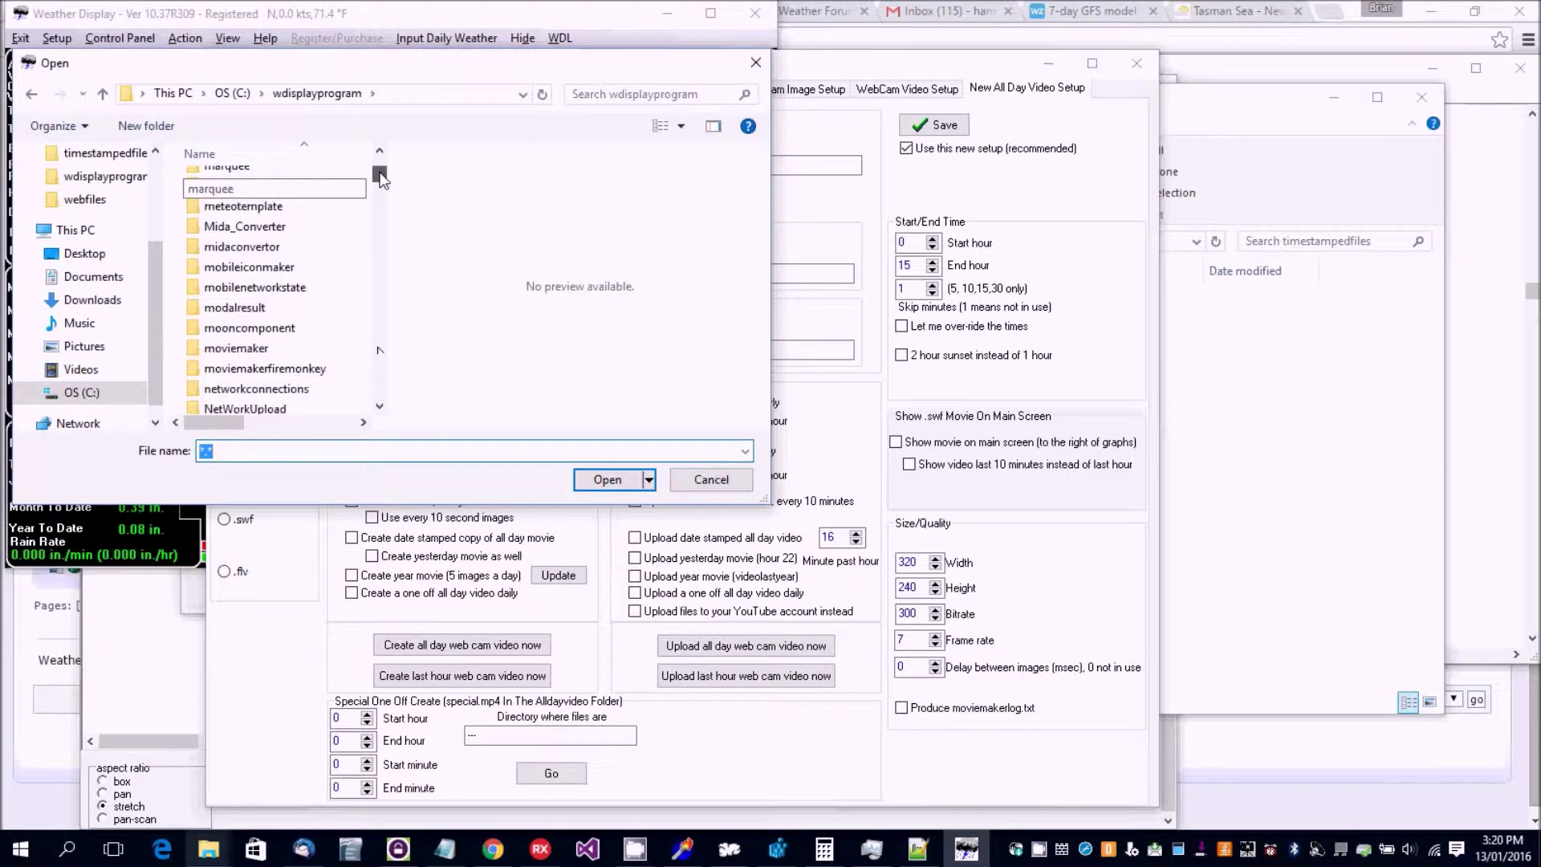
{"action": "scroll", "coordinate": [337, 261], "scroll_direction": "down", "scroll_amount": 1}
{"action": "scroll", "coordinate": [334, 266], "scroll_direction": "down", "scroll_amount": 8}
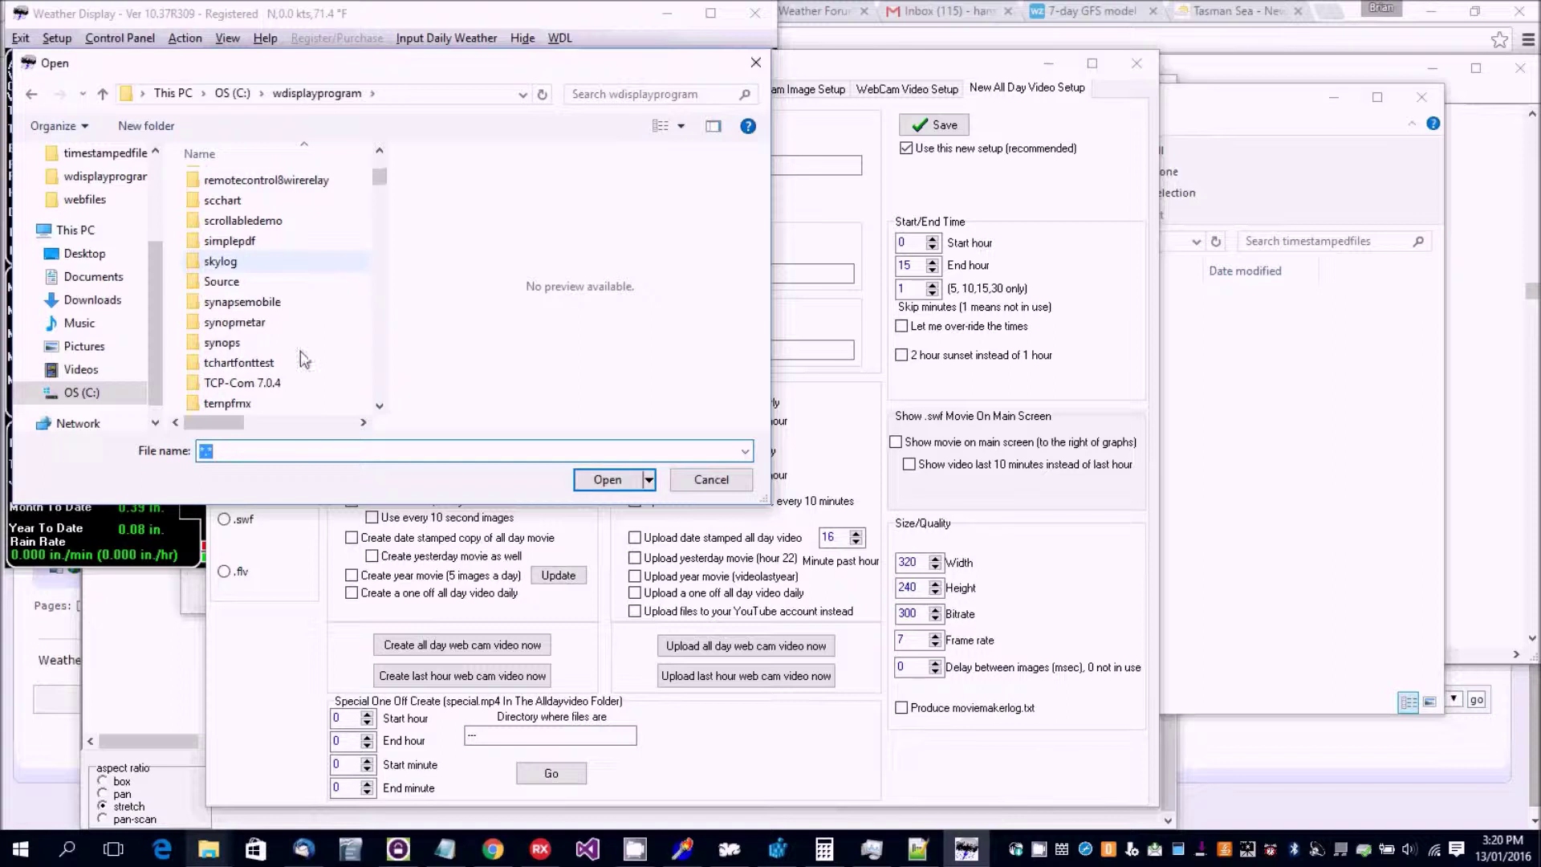
{"action": "scroll", "coordinate": [337, 277], "scroll_direction": "down", "scroll_amount": 3}
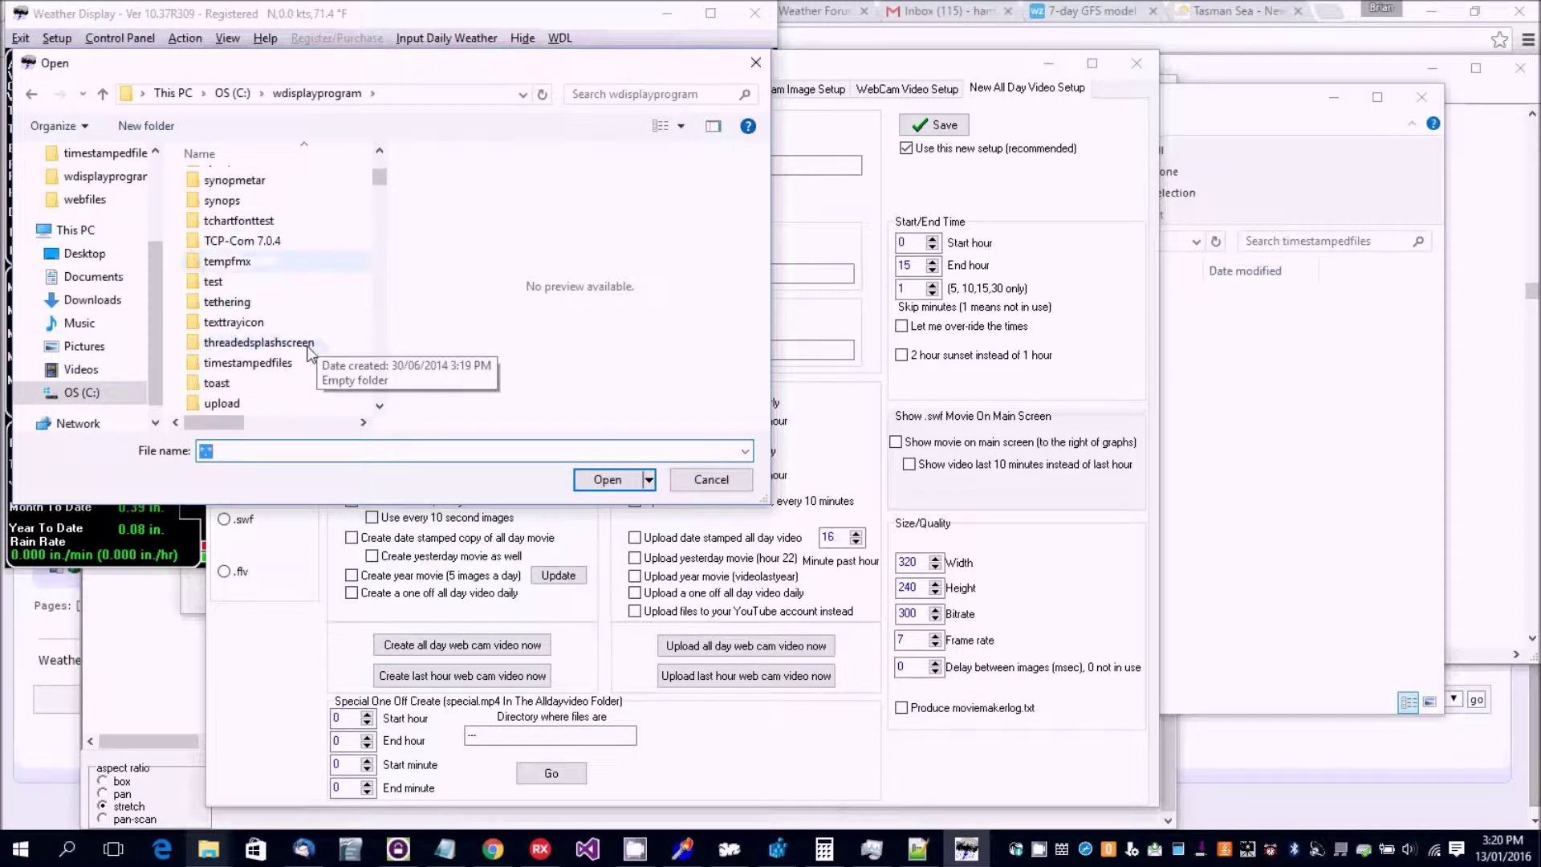
{"action": "double_click", "coordinate": [281, 362]}
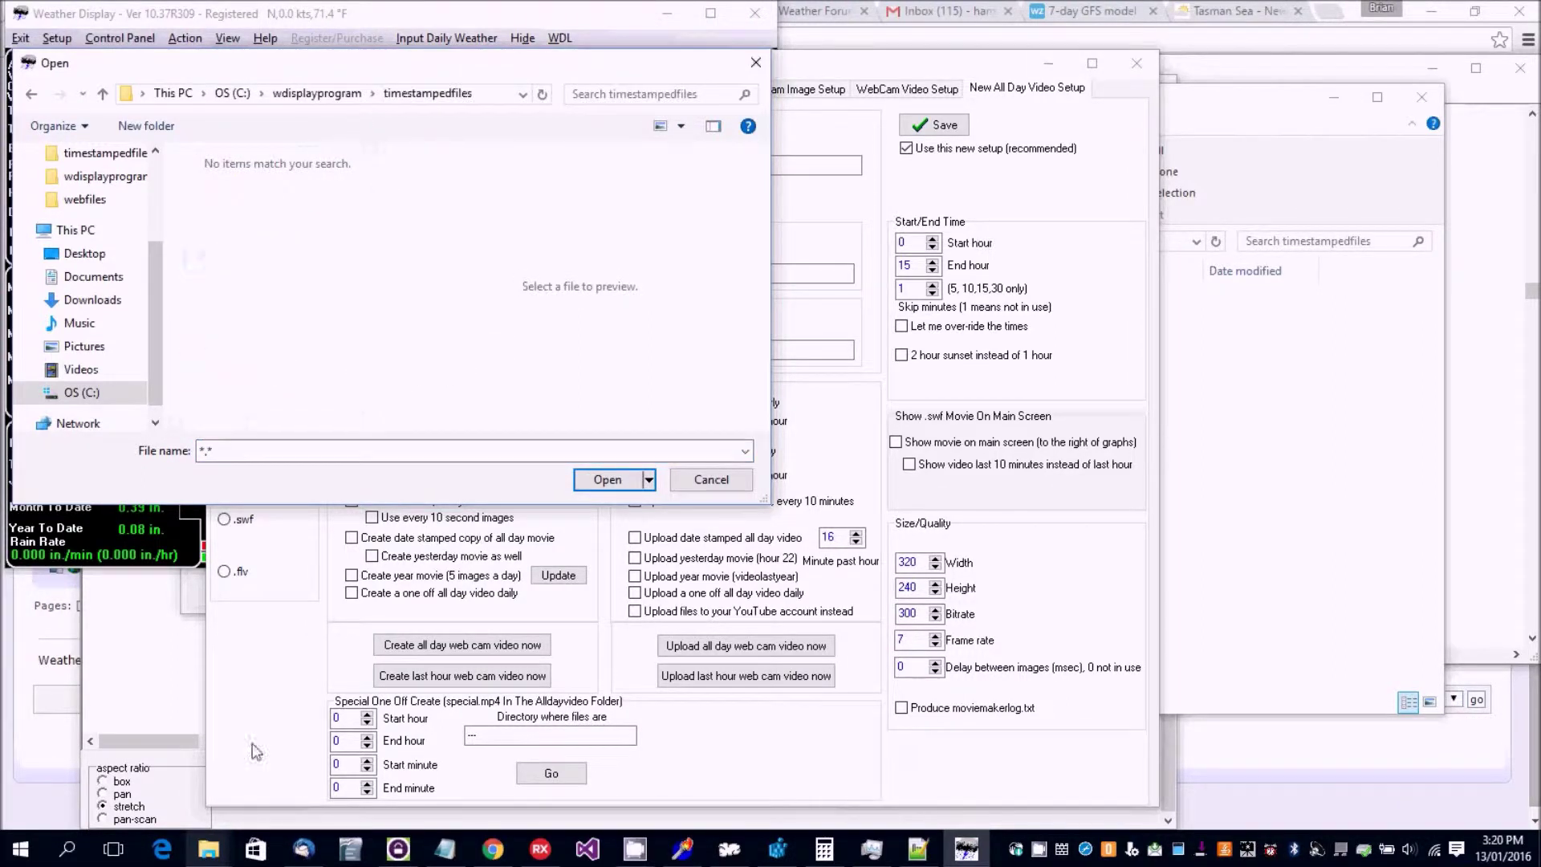
- Switch to File Explorer and open the webfiles folder inside wdisplayprogram
{"action": "mouse_move", "coordinate": [204, 855]}
{"action": "left_click", "coordinate": [121, 762]}
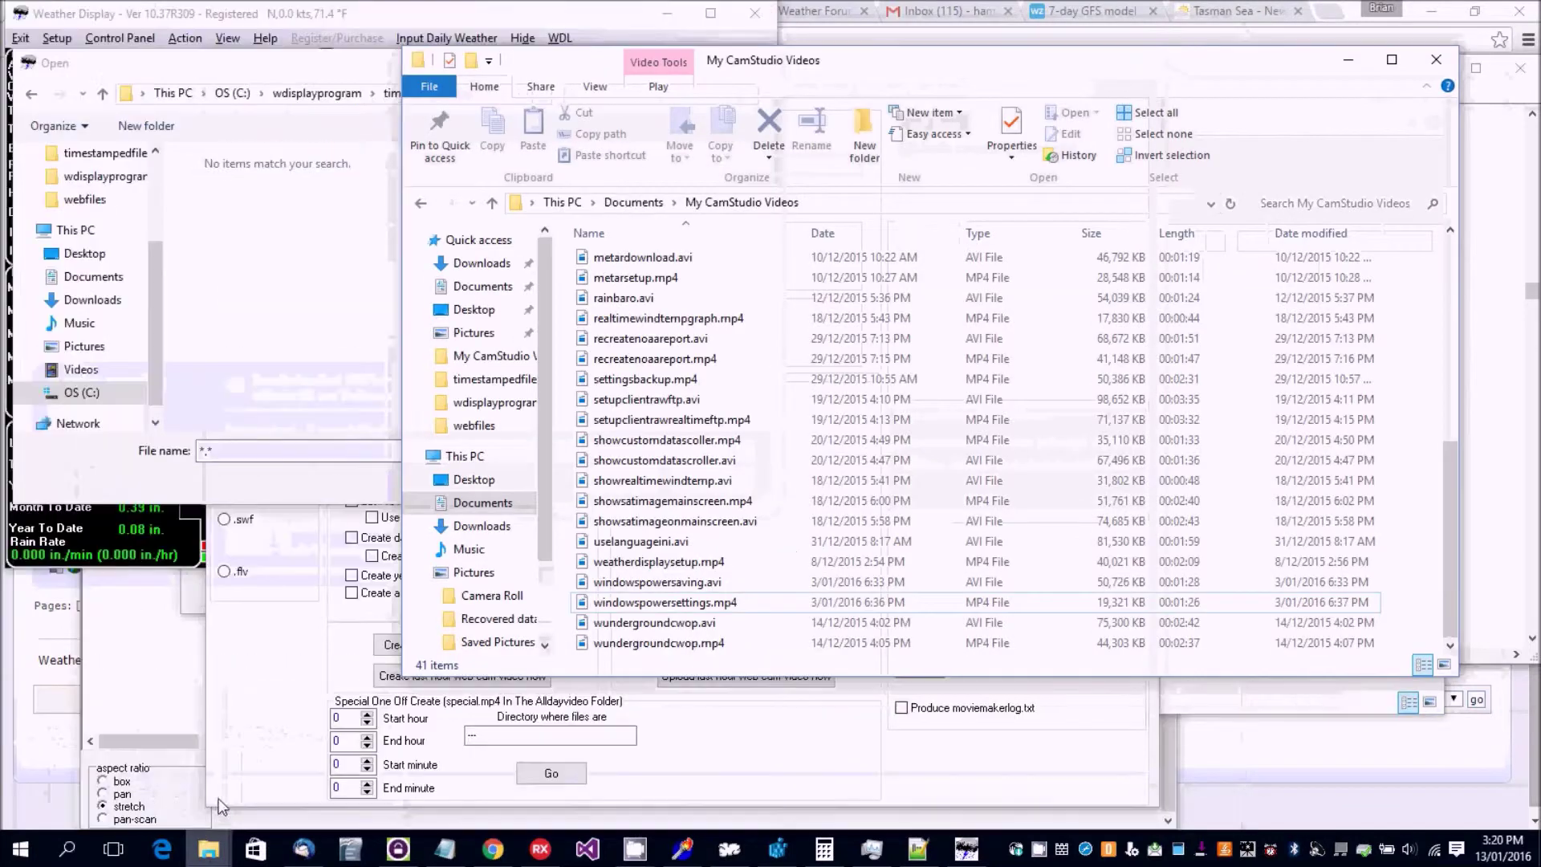
{"action": "left_click", "coordinate": [269, 806]}
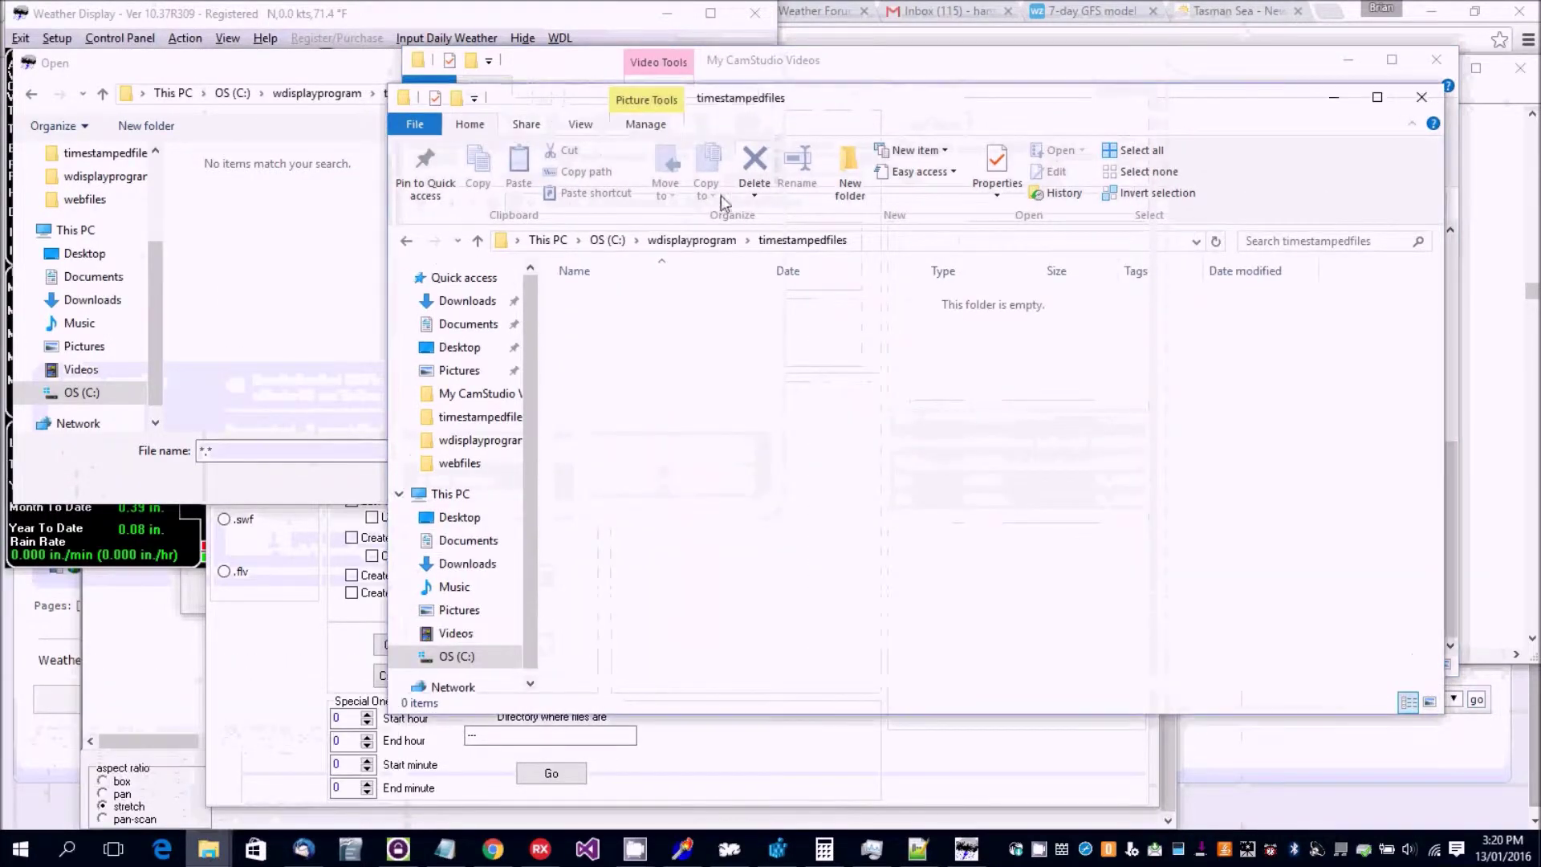
{"action": "left_click", "coordinate": [728, 235]}
{"action": "scroll", "coordinate": [922, 396], "scroll_direction": "down", "scroll_amount": 5}
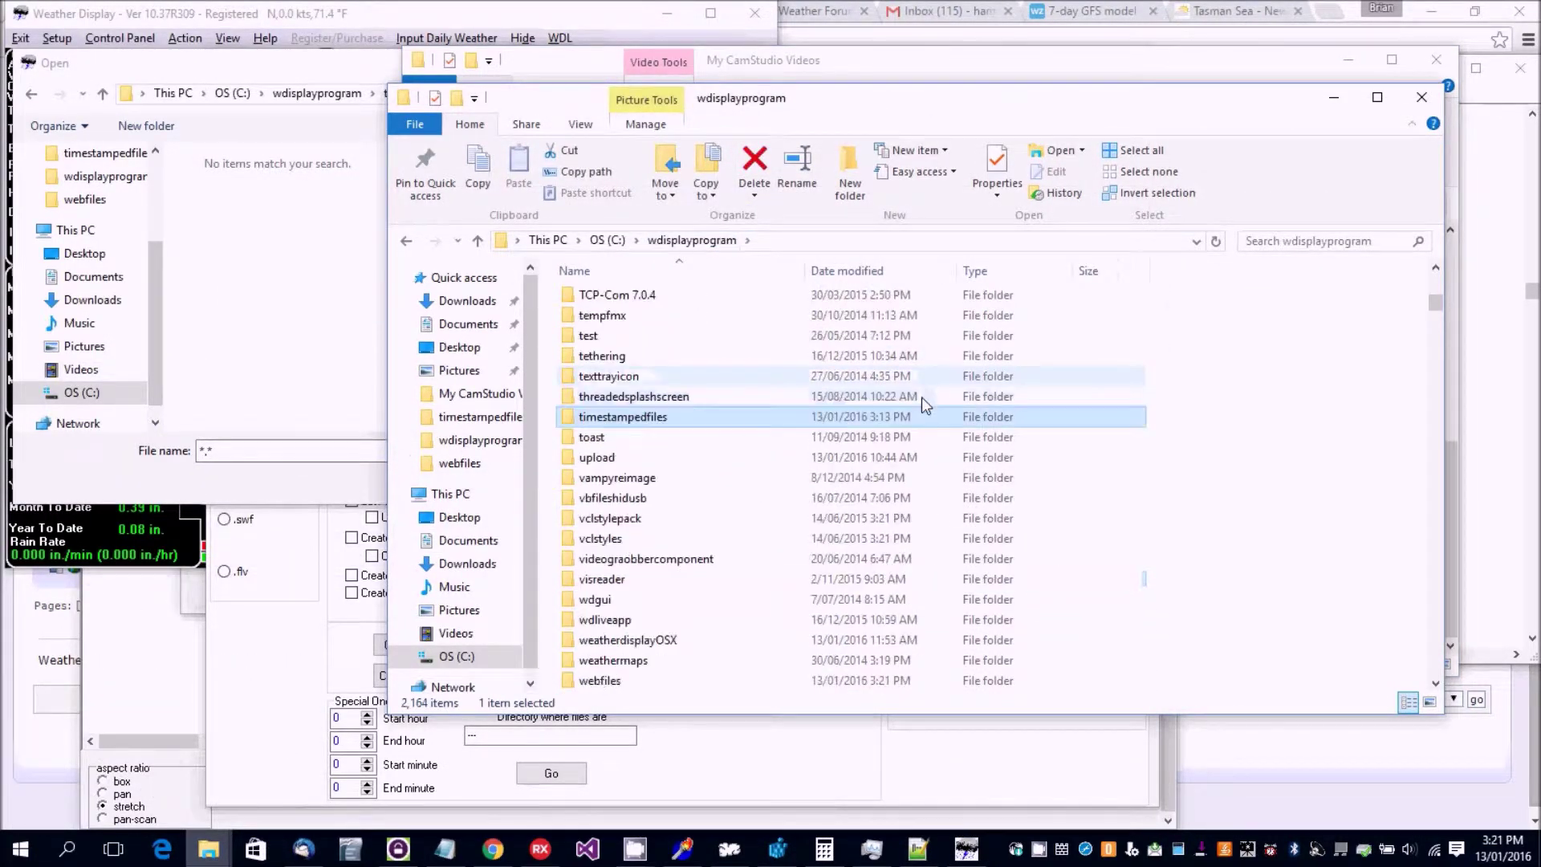
{"action": "scroll", "coordinate": [722, 546], "scroll_direction": "down", "scroll_amount": 1}
{"action": "double_click", "coordinate": [598, 635]}
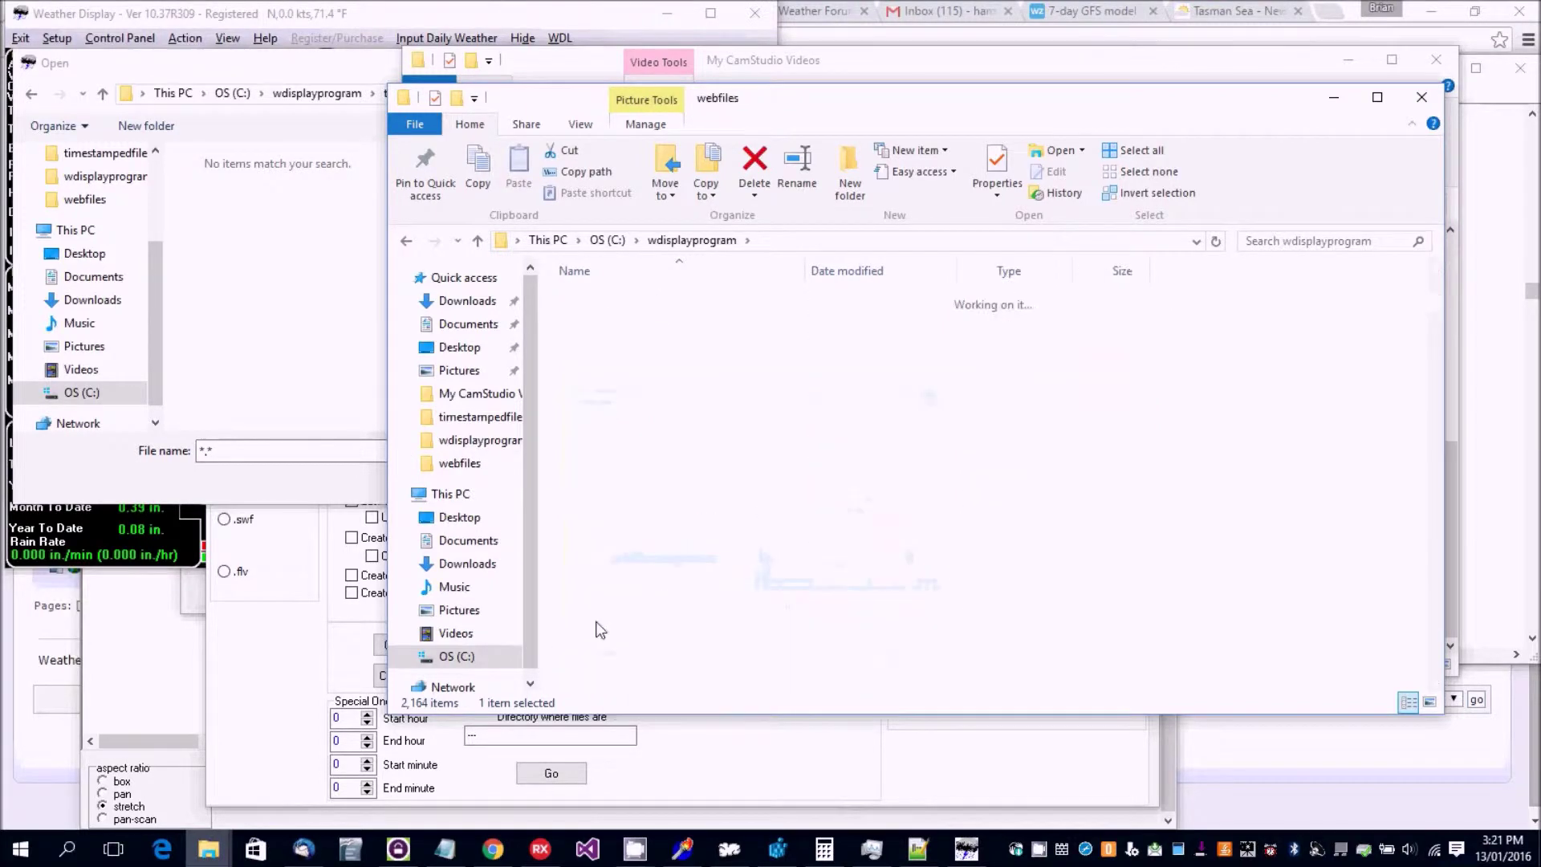
- Select 1519jpgwebcam.jpg, 1520jpgwebcam.jpg and 1521jpgwebcam.jpg in webfiles and cut them
{"action": "right_click", "coordinate": [614, 300]}
{"action": "key", "text": "Down"}
{"action": "key", "text": "Down"}
{"action": "key", "text": "Down"}
{"action": "key", "text": "Down"}
{"action": "key", "text": "Escape"}
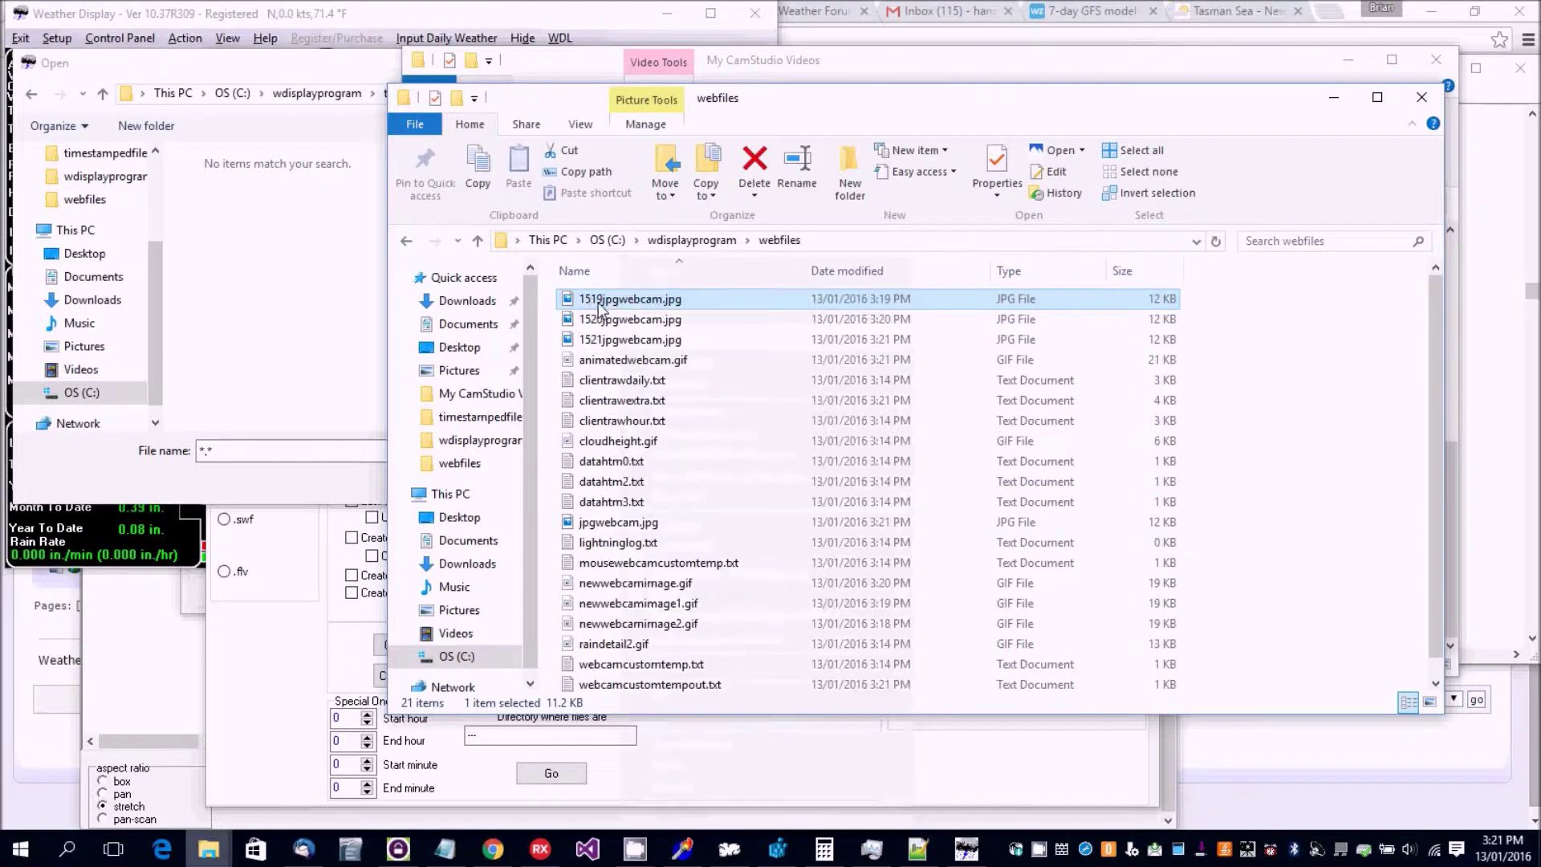
{"action": "key", "text": "F2"}
{"action": "key", "text": "Escape"}
{"action": "key", "text": "shift+Down"}
{"action": "key", "text": "shift+Down"}
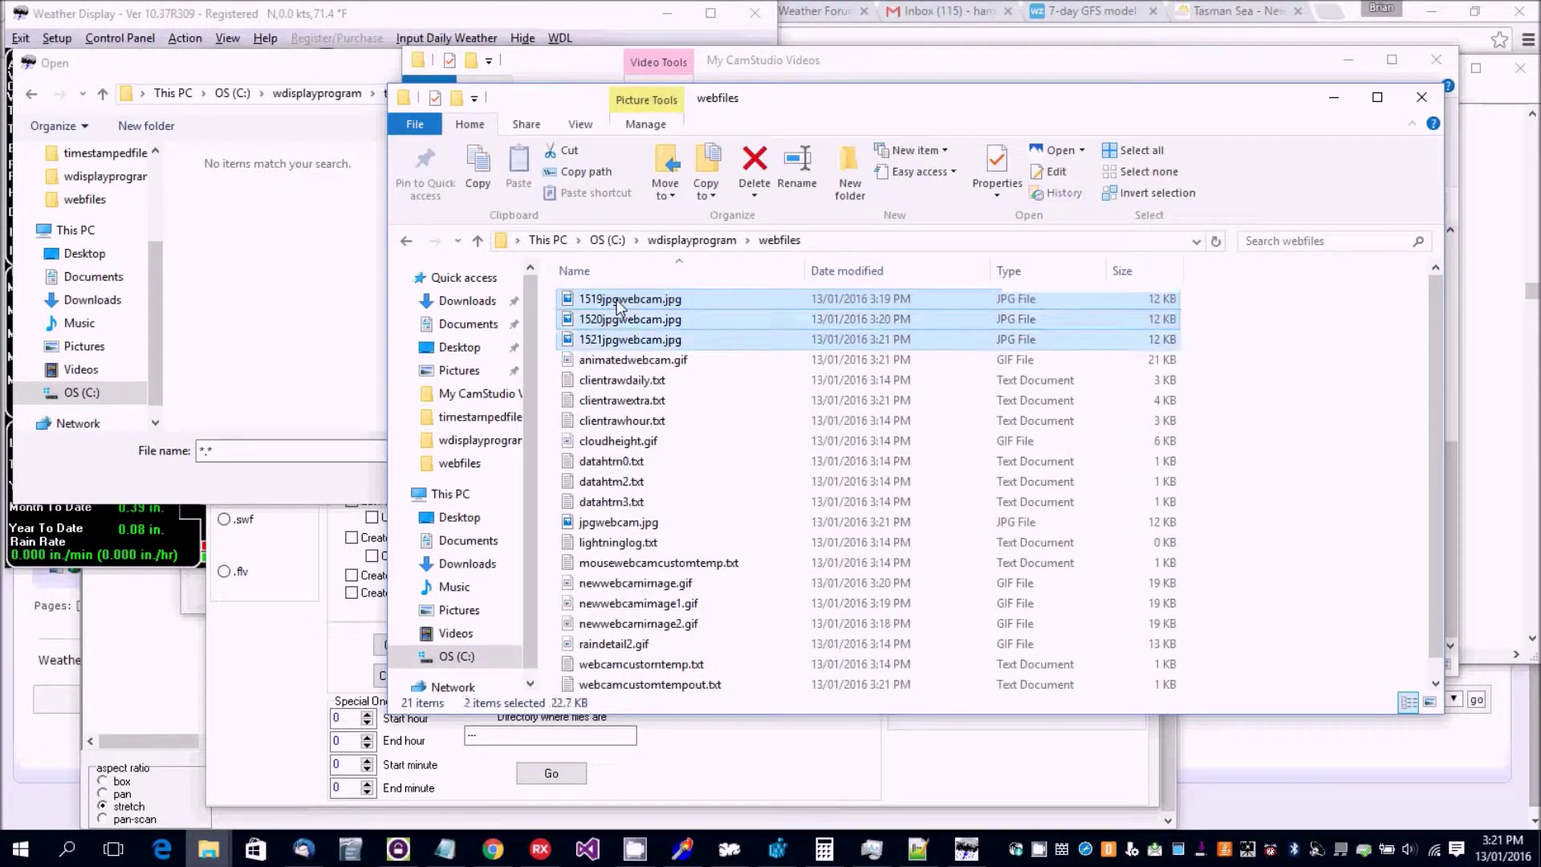
{"action": "right_click", "coordinate": [672, 317]}
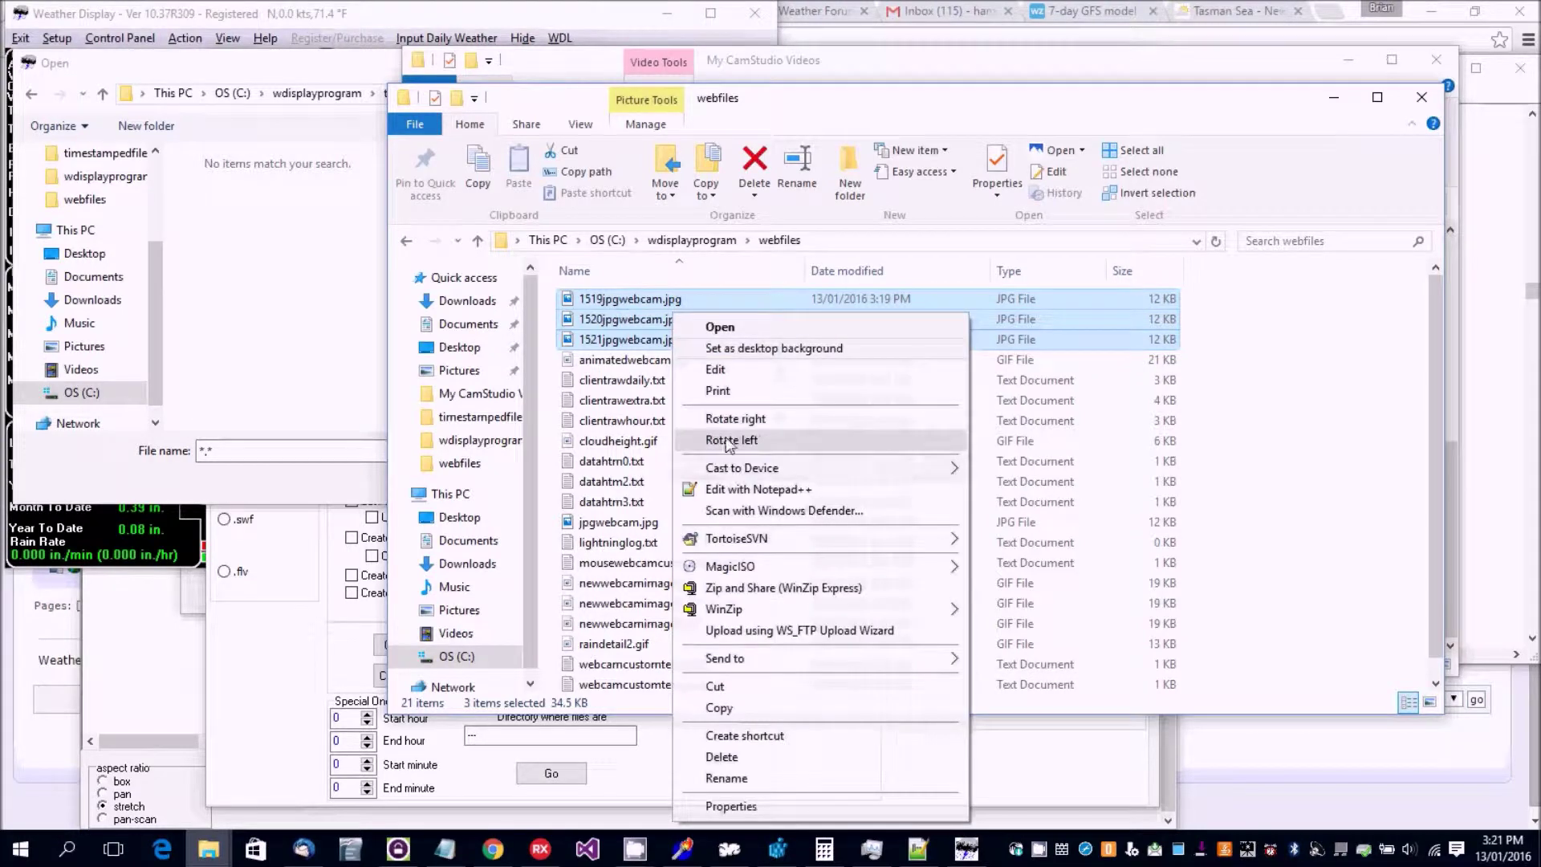
{"action": "left_click", "coordinate": [720, 688]}
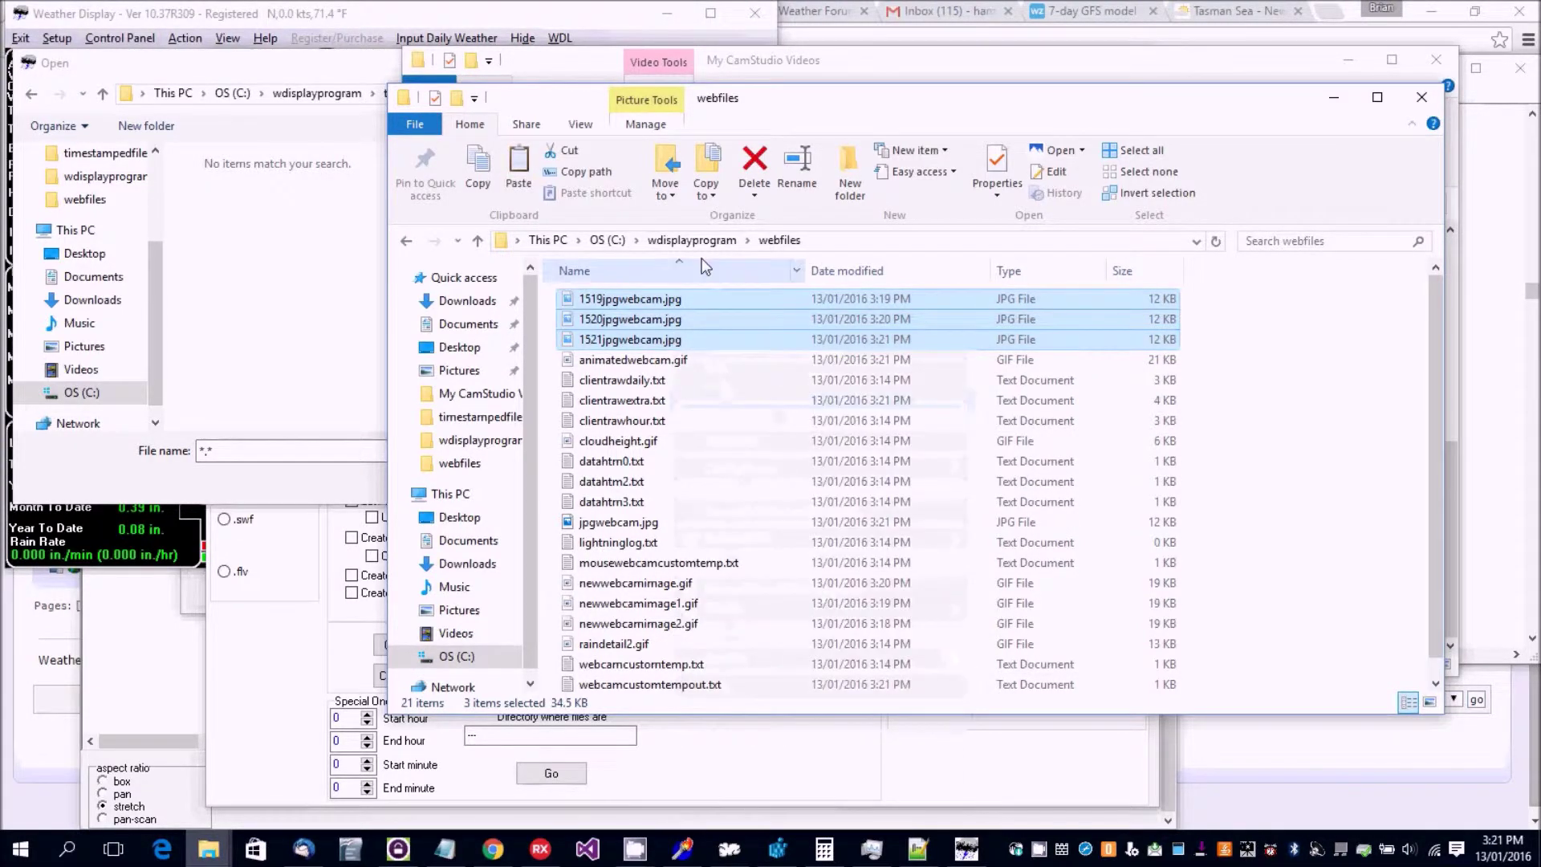
- Paste the three time stamped webcam images into the timestampedfiles folder
{"action": "key", "text": "alt+Up"}
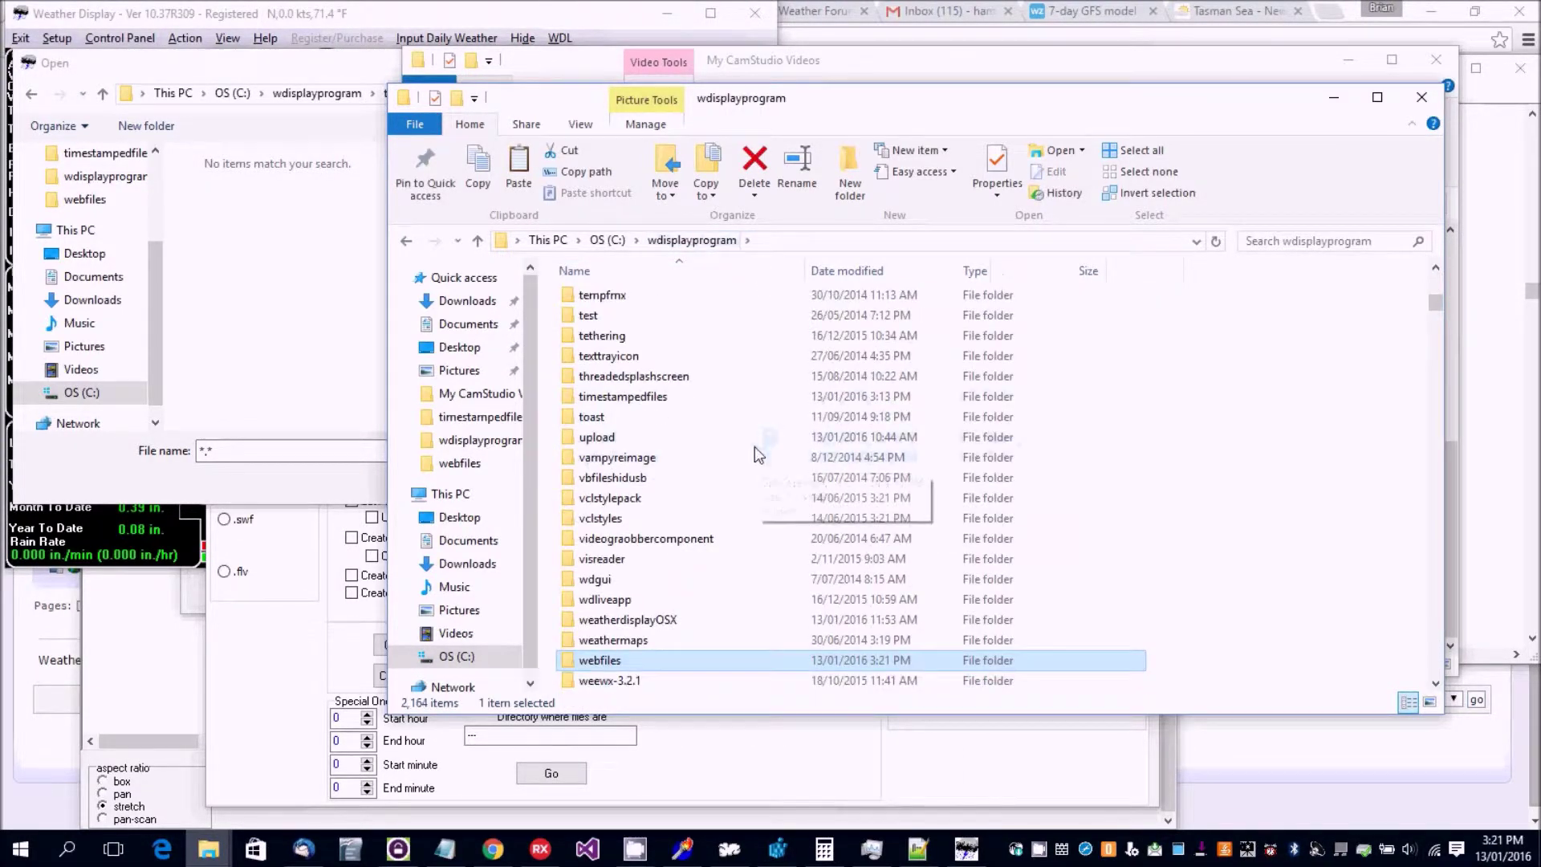
{"action": "double_click", "coordinate": [634, 396]}
{"action": "right_click", "coordinate": [673, 371]}
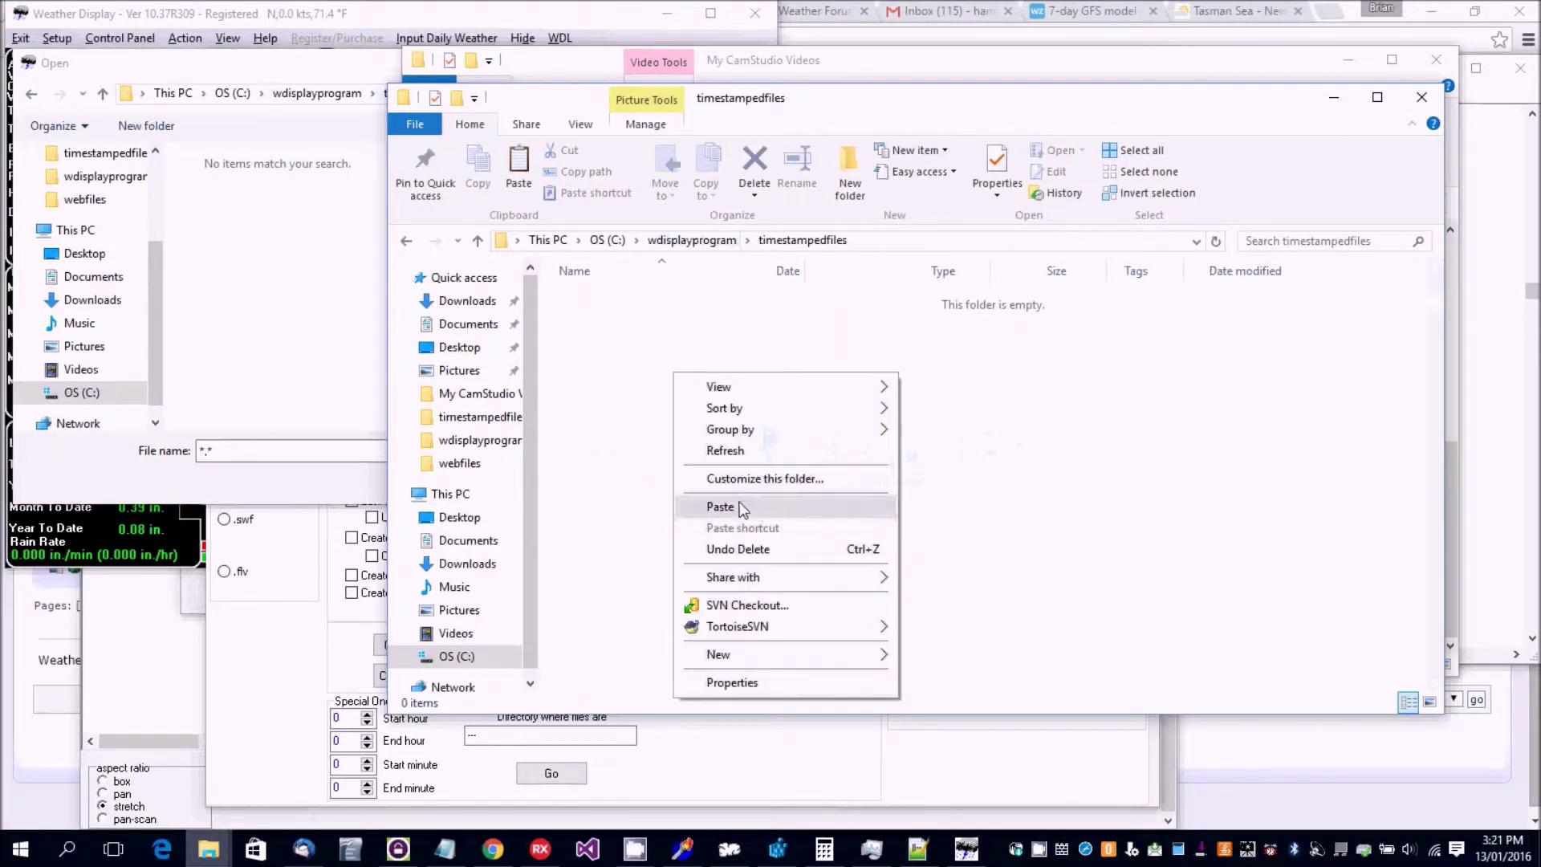
{"action": "left_click", "coordinate": [749, 497]}
- Select 1521jpgwebcam.jpg in timestampedfiles to set the time stamped files directory, and save the setup
{"action": "left_click", "coordinate": [344, 296]}
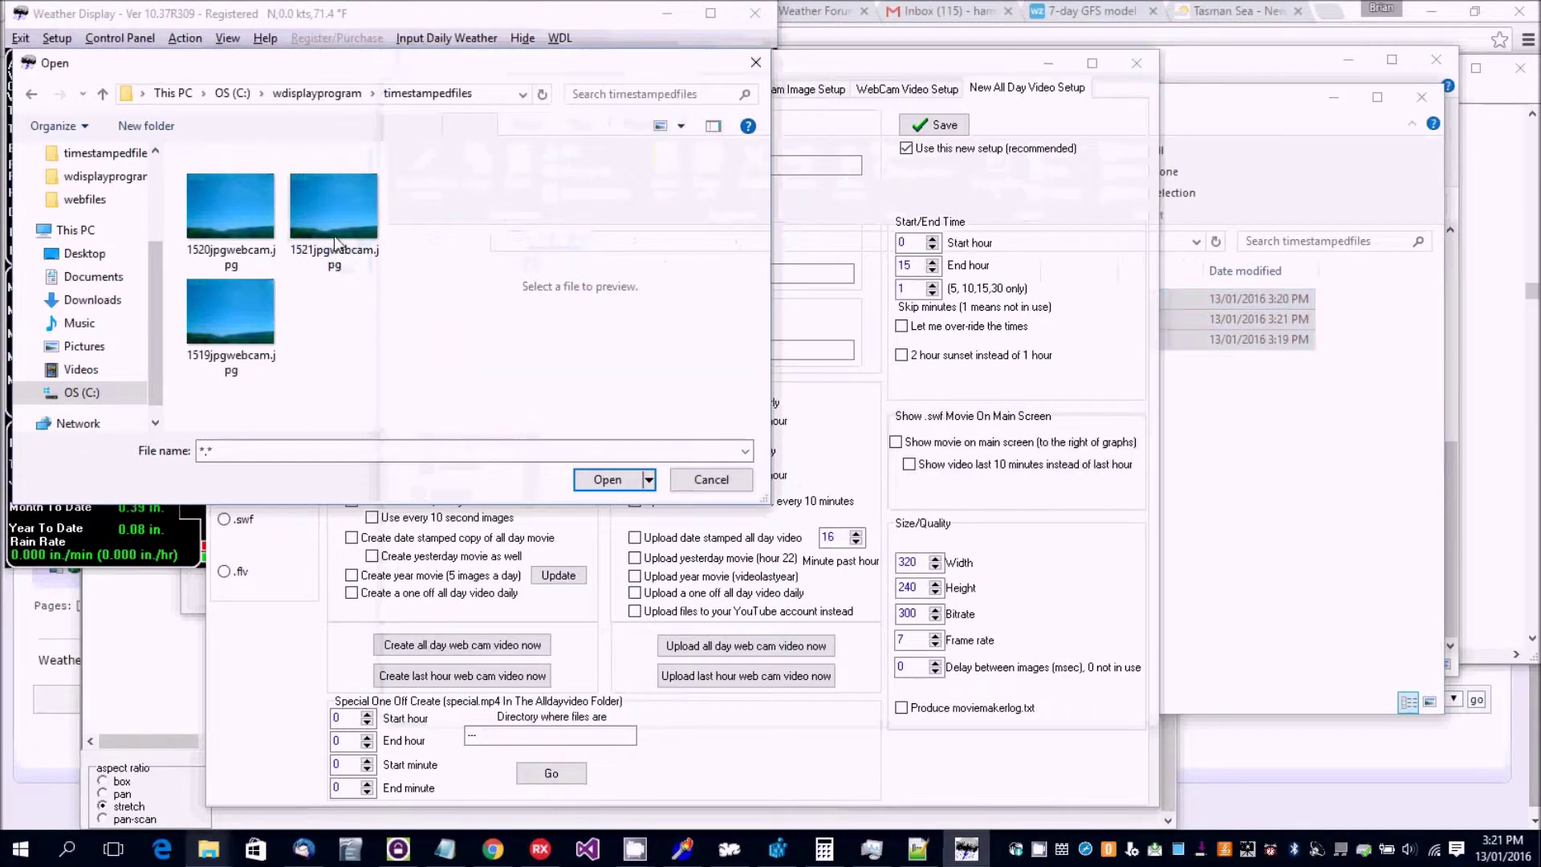
{"action": "double_click", "coordinate": [334, 235]}
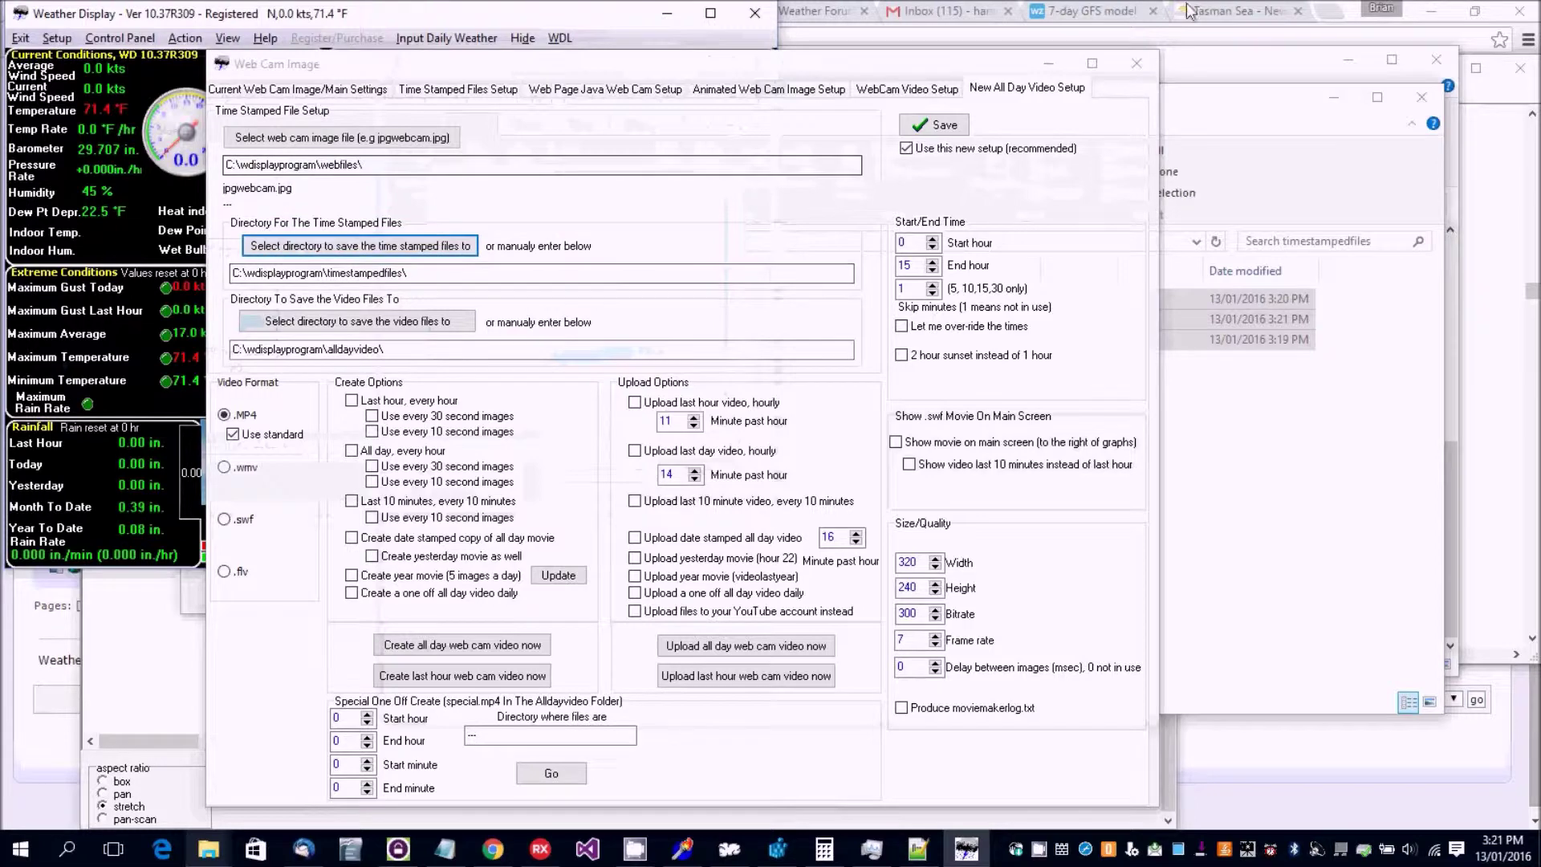
{"action": "left_click", "coordinate": [975, 124]}
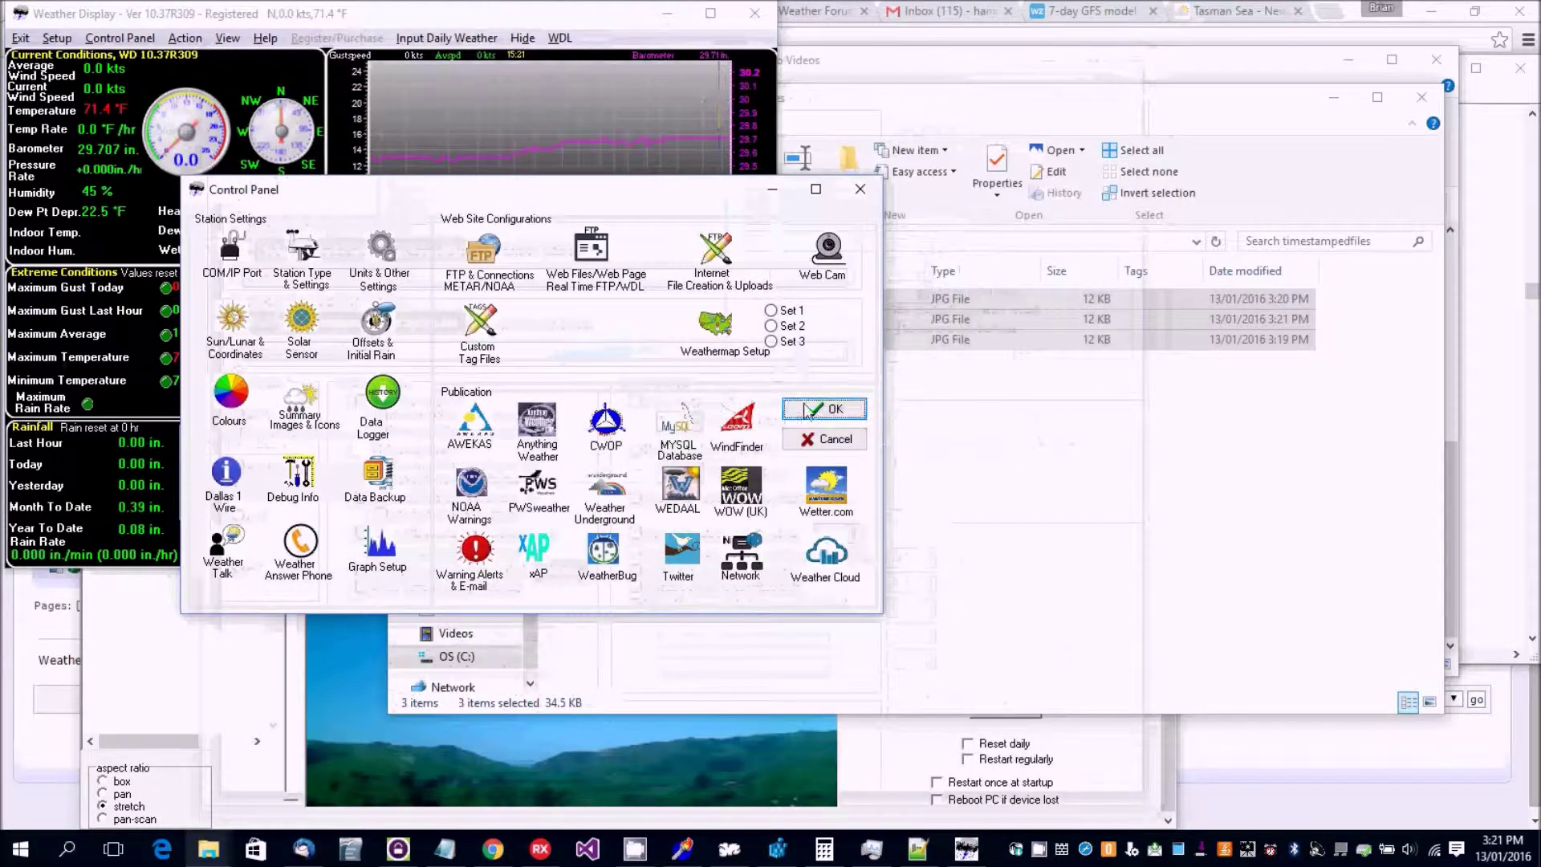
- Enable hourly creation and upload of the last hour and all day videos, save the settings, and return to the timestampedfiles folder
{"action": "left_click", "coordinate": [819, 269]}
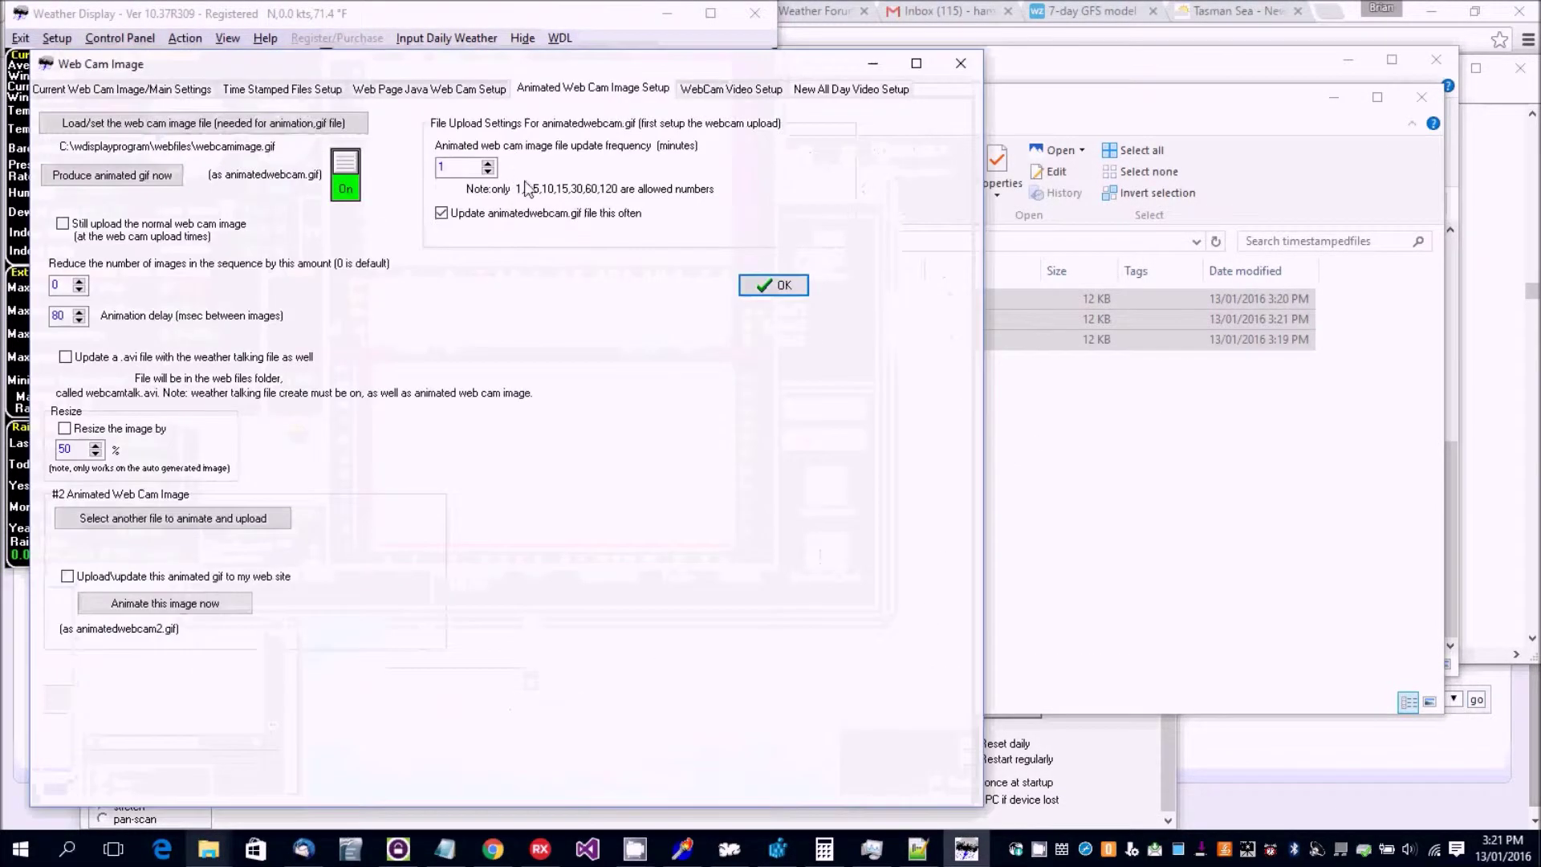
{"action": "left_click", "coordinate": [835, 90]}
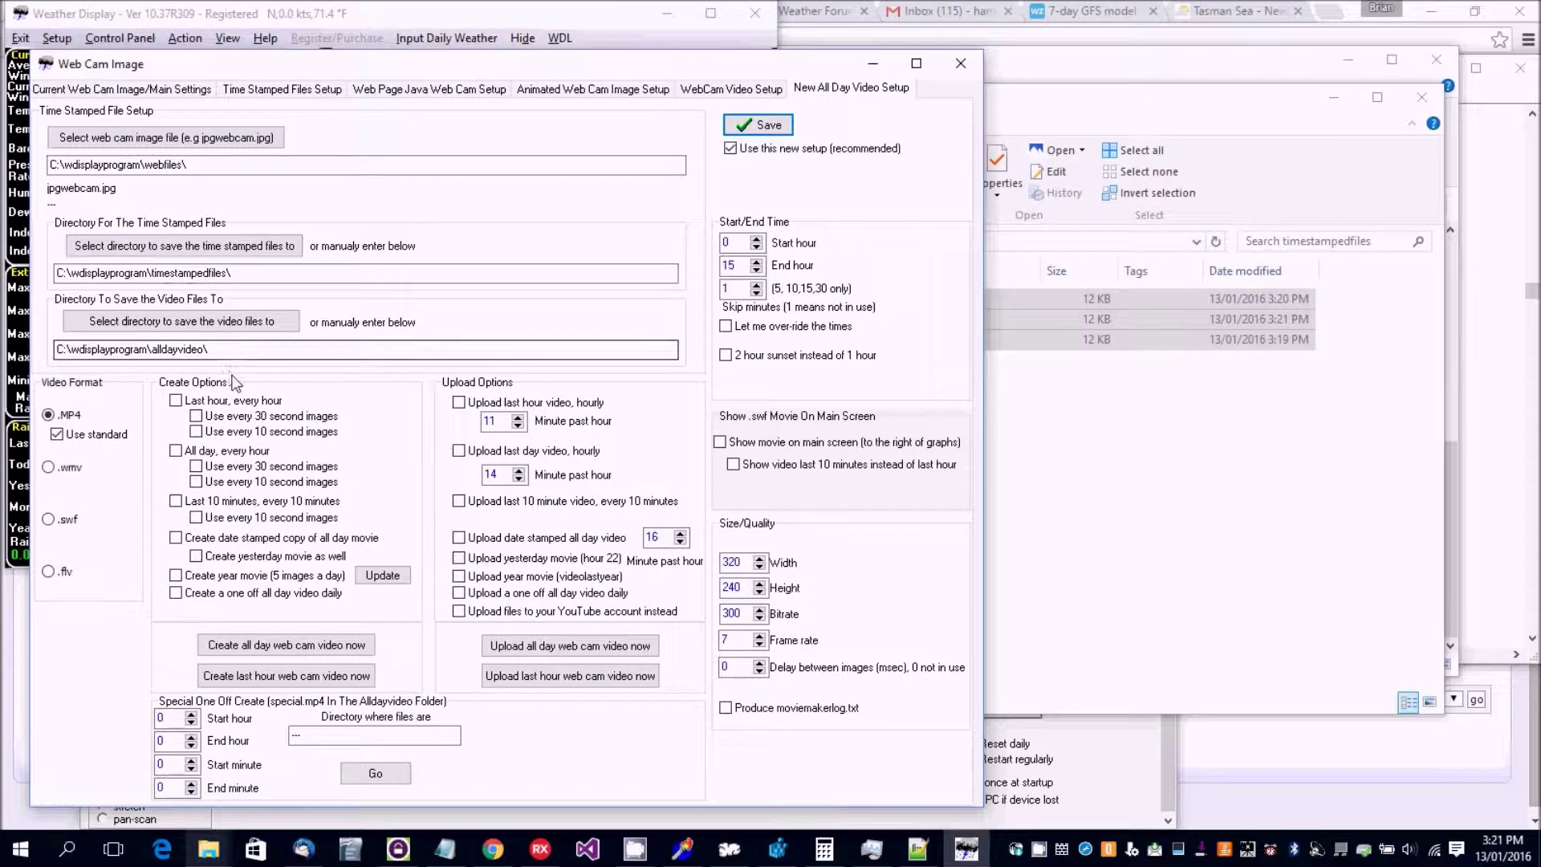
{"action": "left_click", "coordinate": [178, 401]}
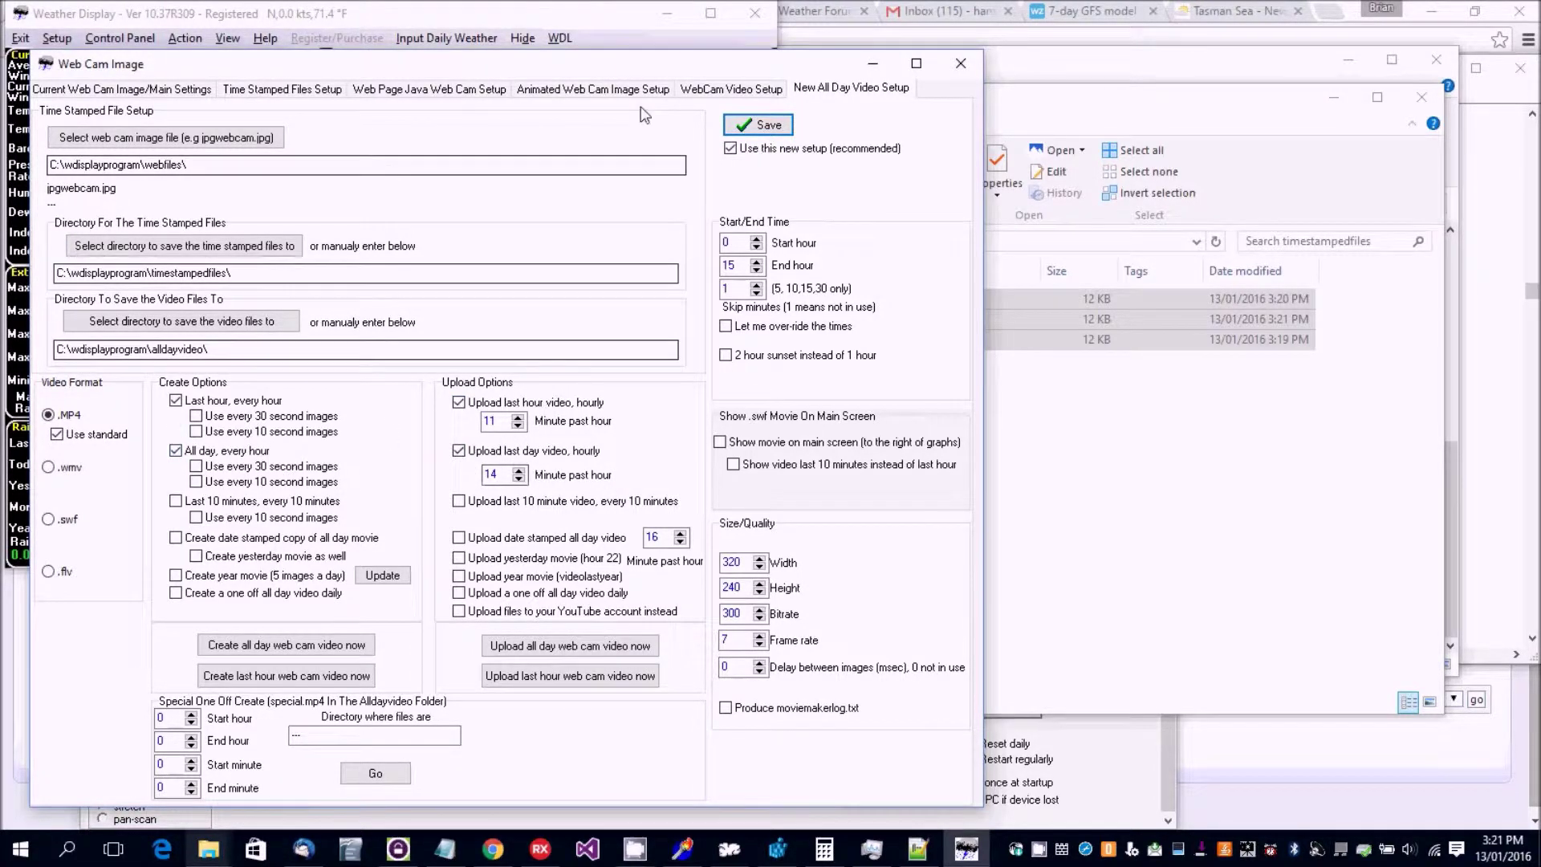
{"action": "left_click", "coordinate": [758, 124]}
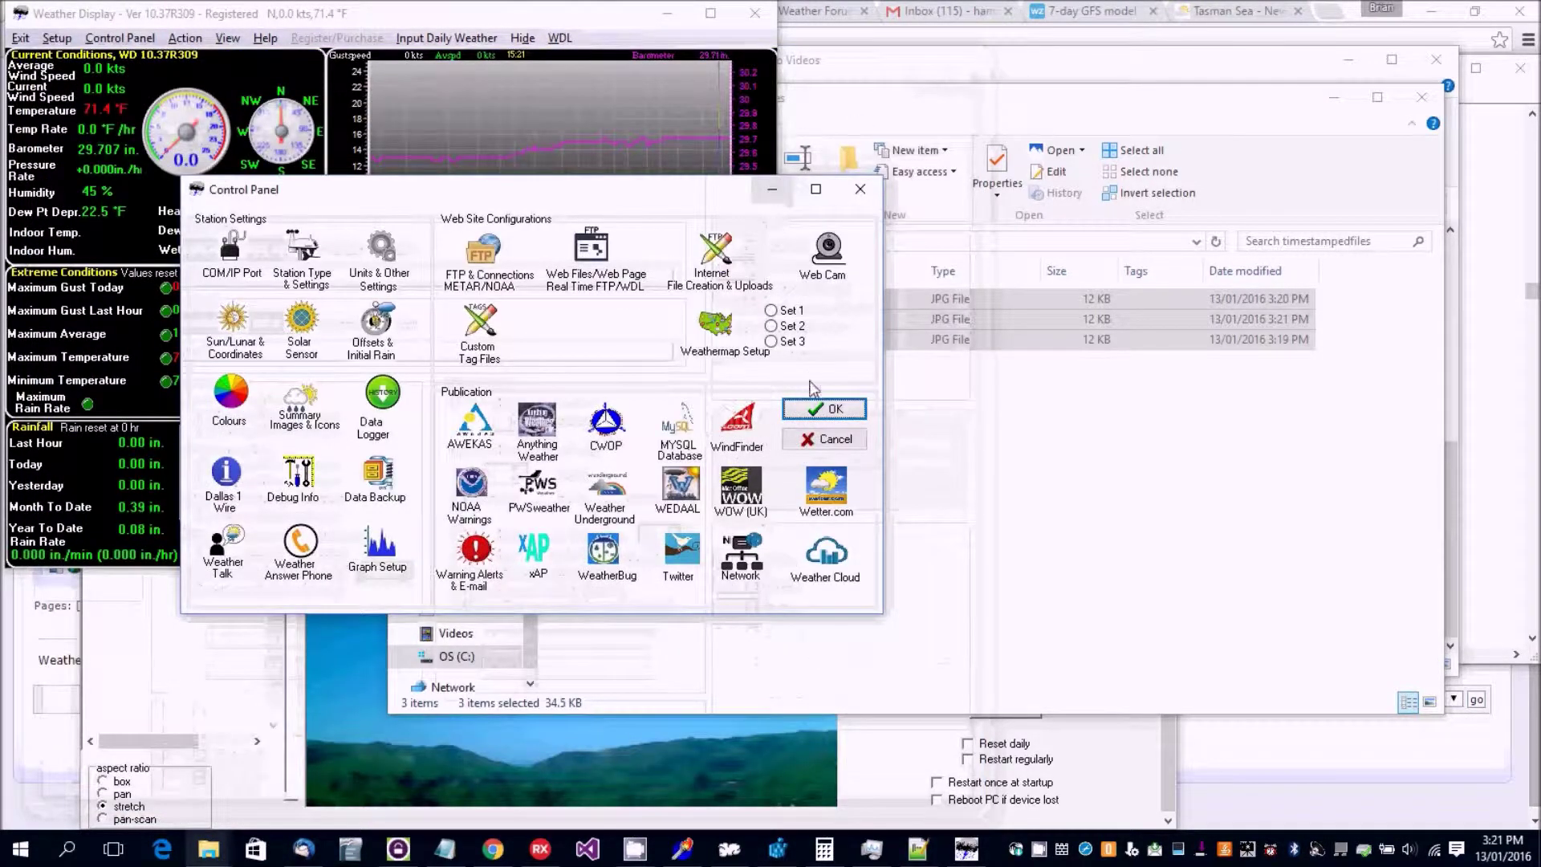
{"action": "left_click", "coordinate": [830, 409]}
{"action": "left_click", "coordinate": [886, 425]}
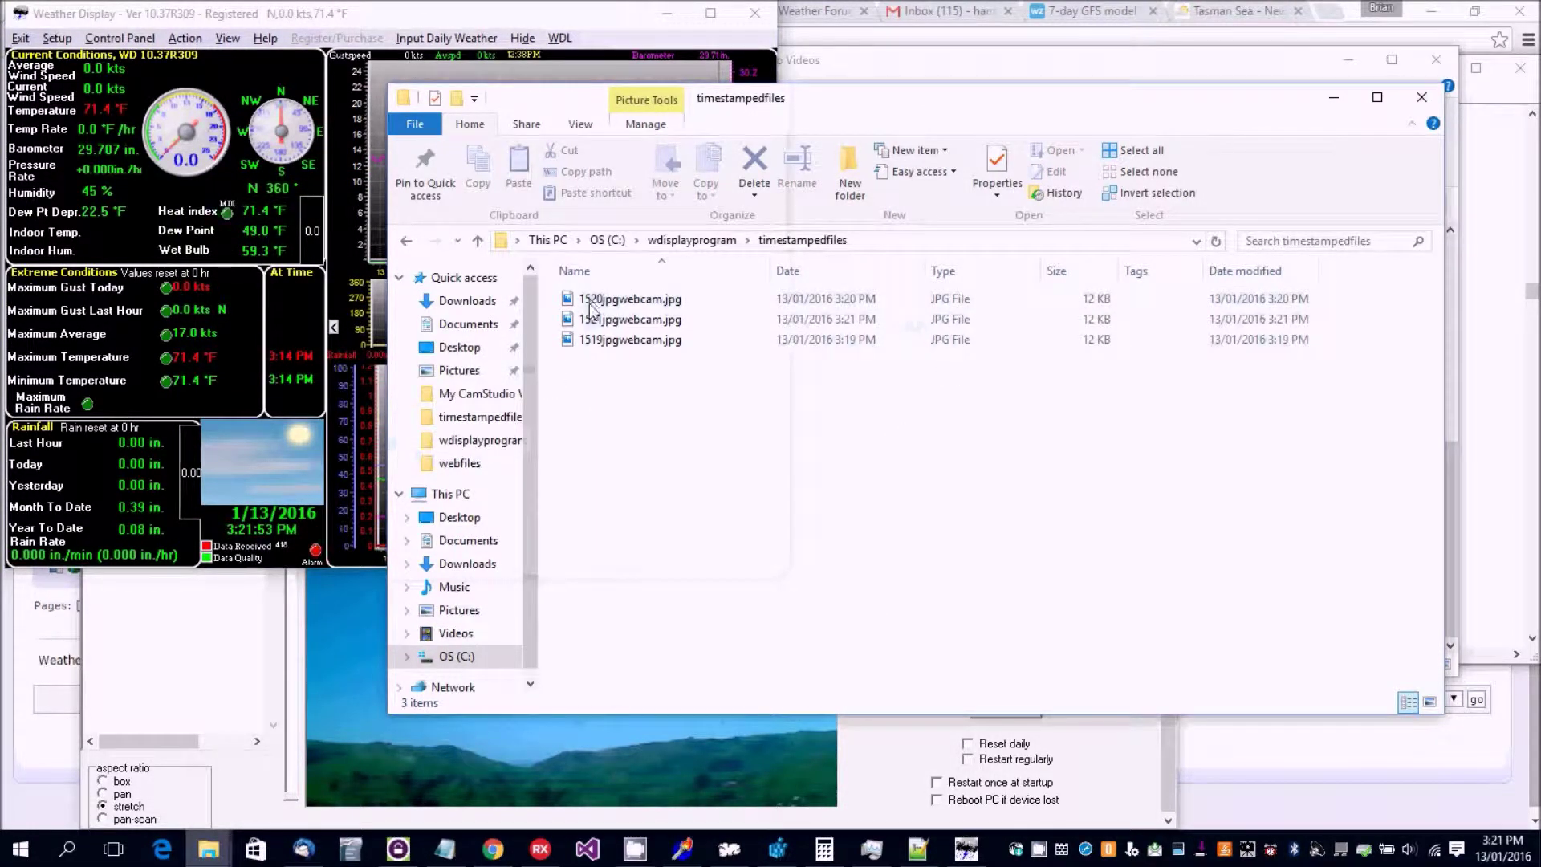
- Go up to the wdisplayprogram folder and open webfiles to check the latest webcam files
{"action": "left_click", "coordinate": [703, 240]}
{"action": "scroll", "coordinate": [802, 513], "scroll_direction": "down", "scroll_amount": 4}
{"action": "scroll", "coordinate": [801, 514], "scroll_direction": "down", "scroll_amount": 1}
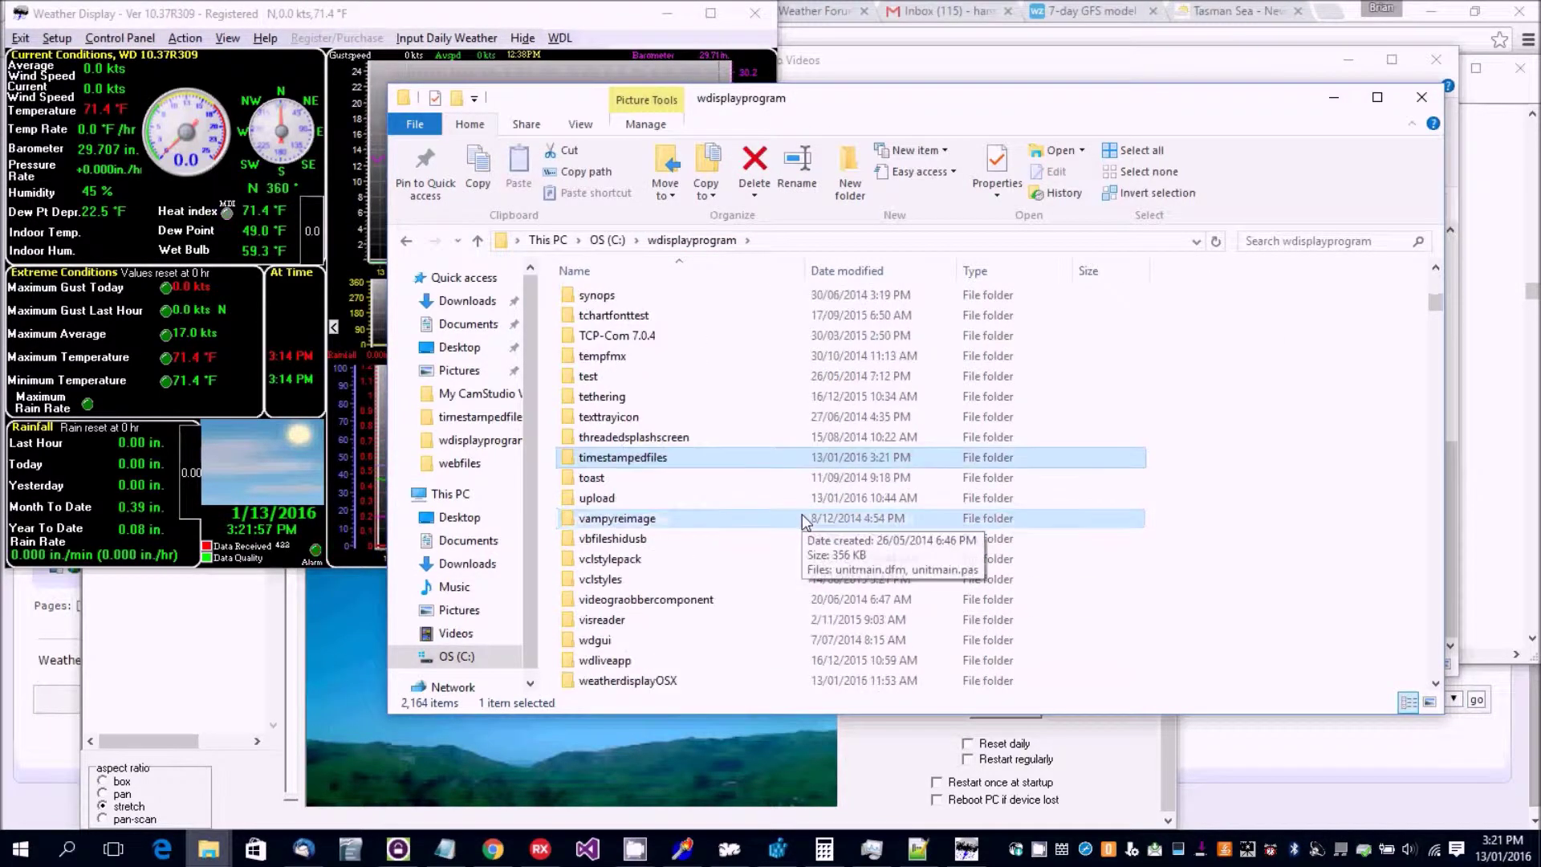
{"action": "scroll", "coordinate": [801, 513], "scroll_direction": "down", "scroll_amount": 2}
{"action": "double_click", "coordinate": [598, 600]}
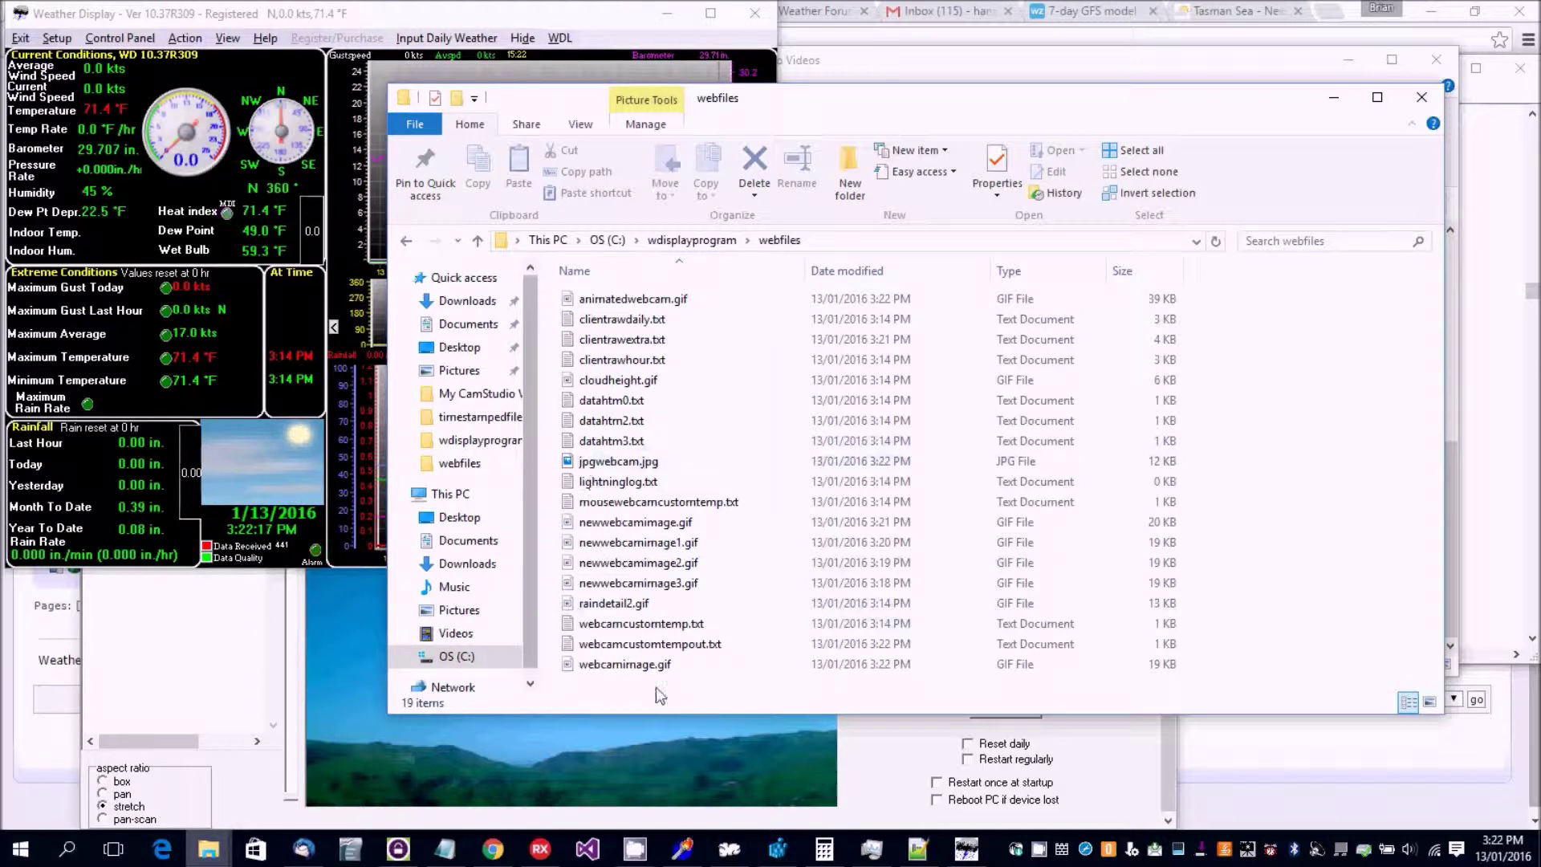
{"action": "mouse_move", "coordinate": [634, 848]}
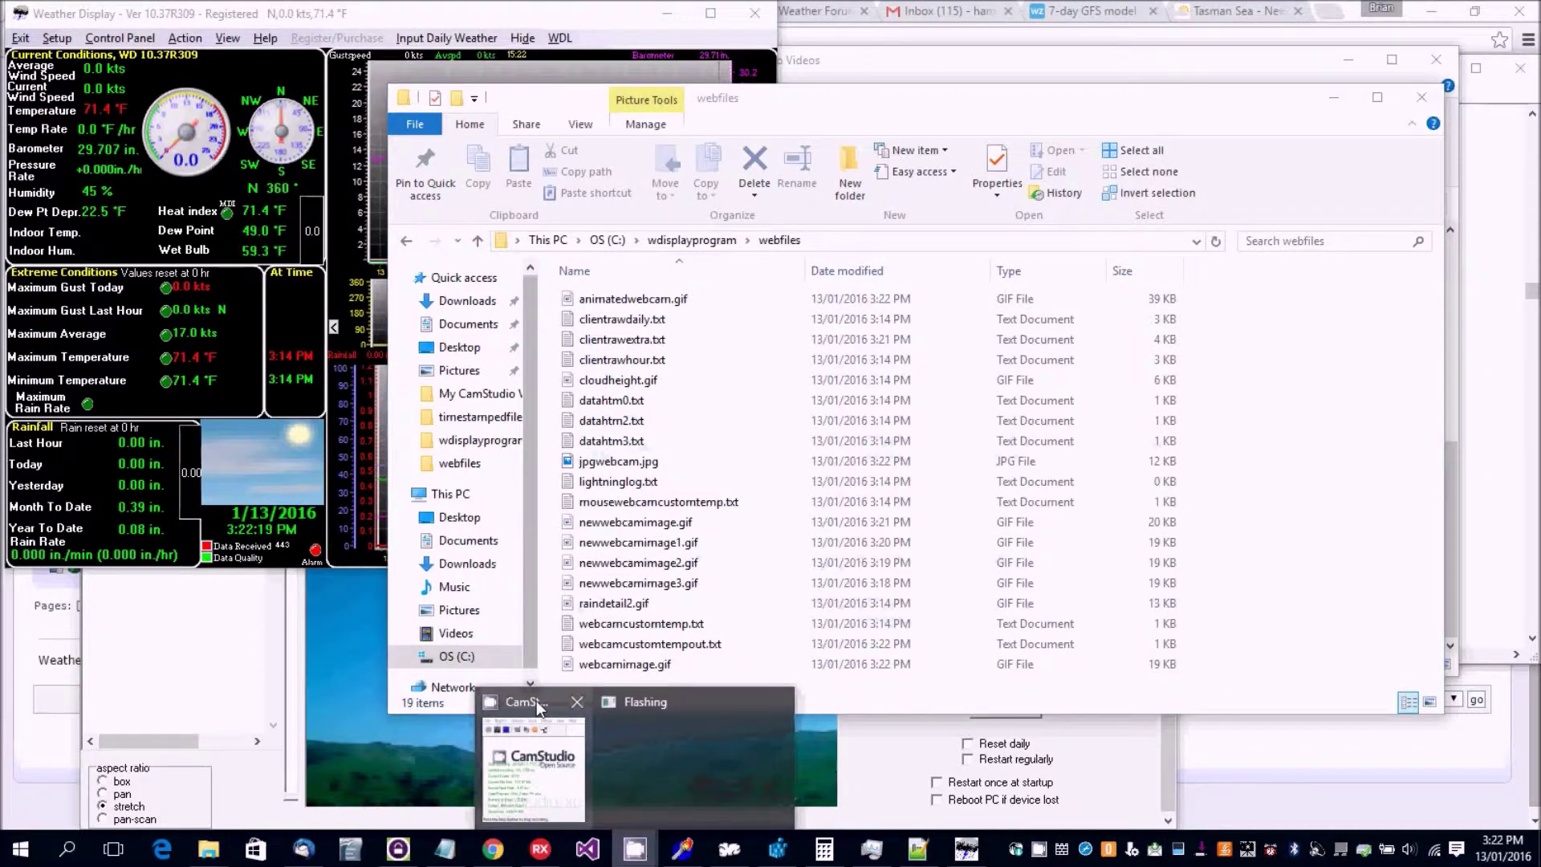
{"action": "left_click", "coordinate": [536, 701]}
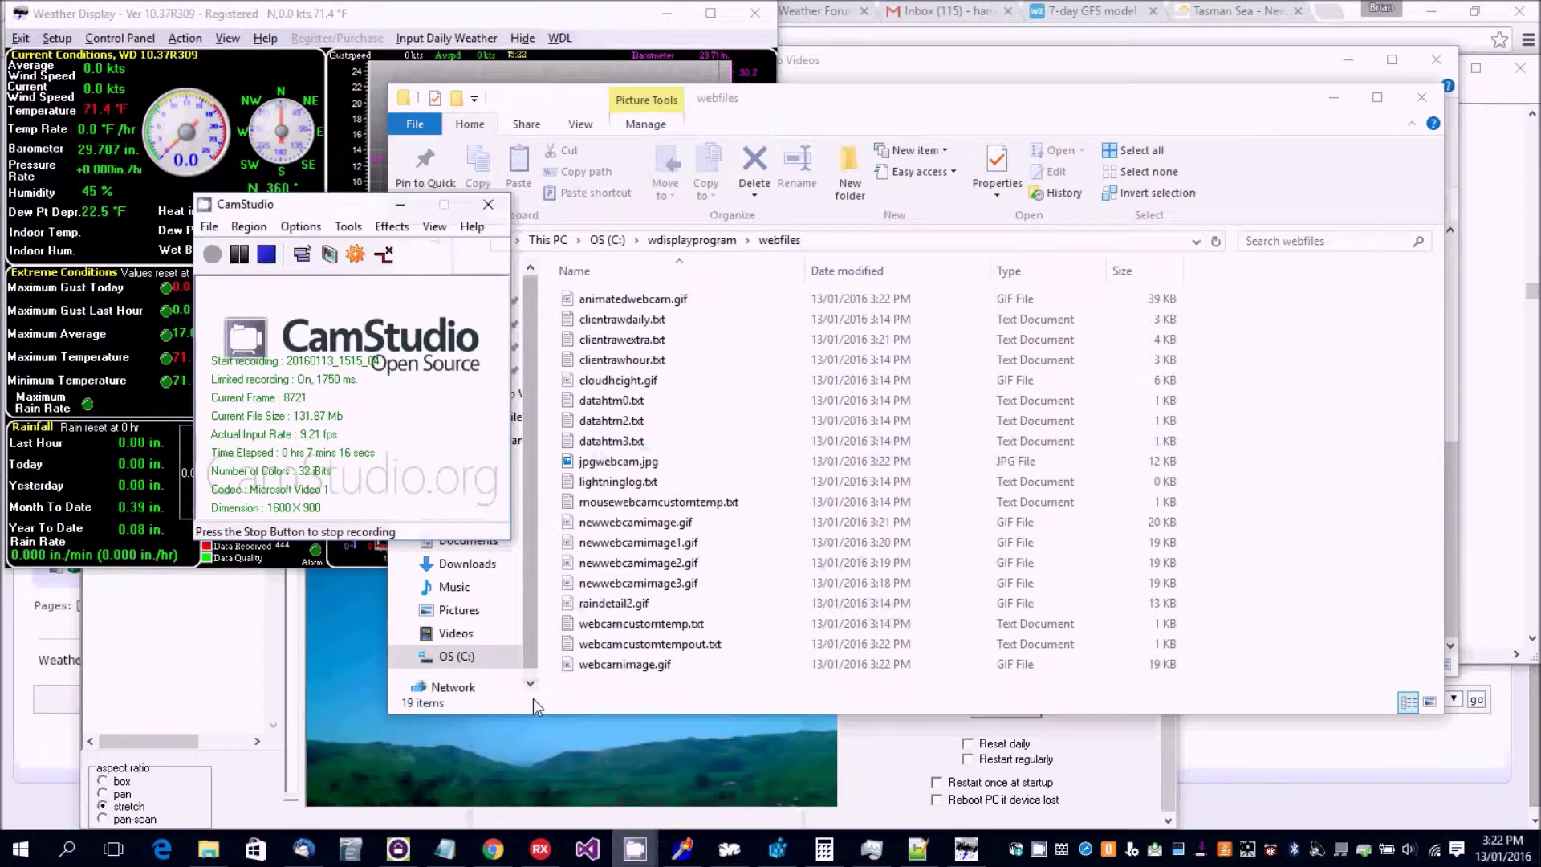
{"action": "left_click", "coordinate": [241, 255]}
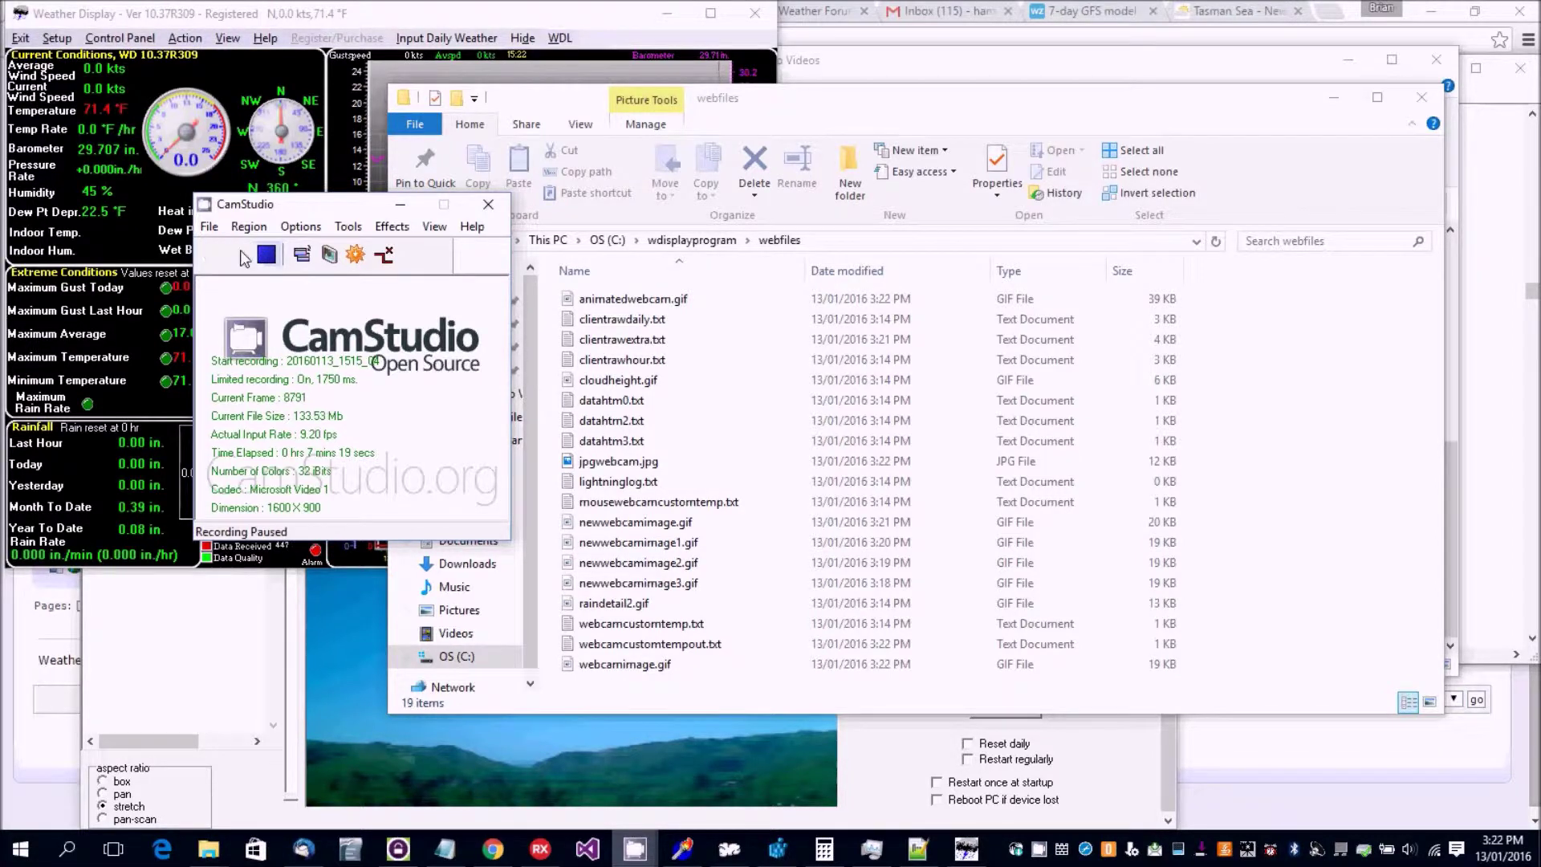
{"action": "left_click", "coordinate": [213, 255]}
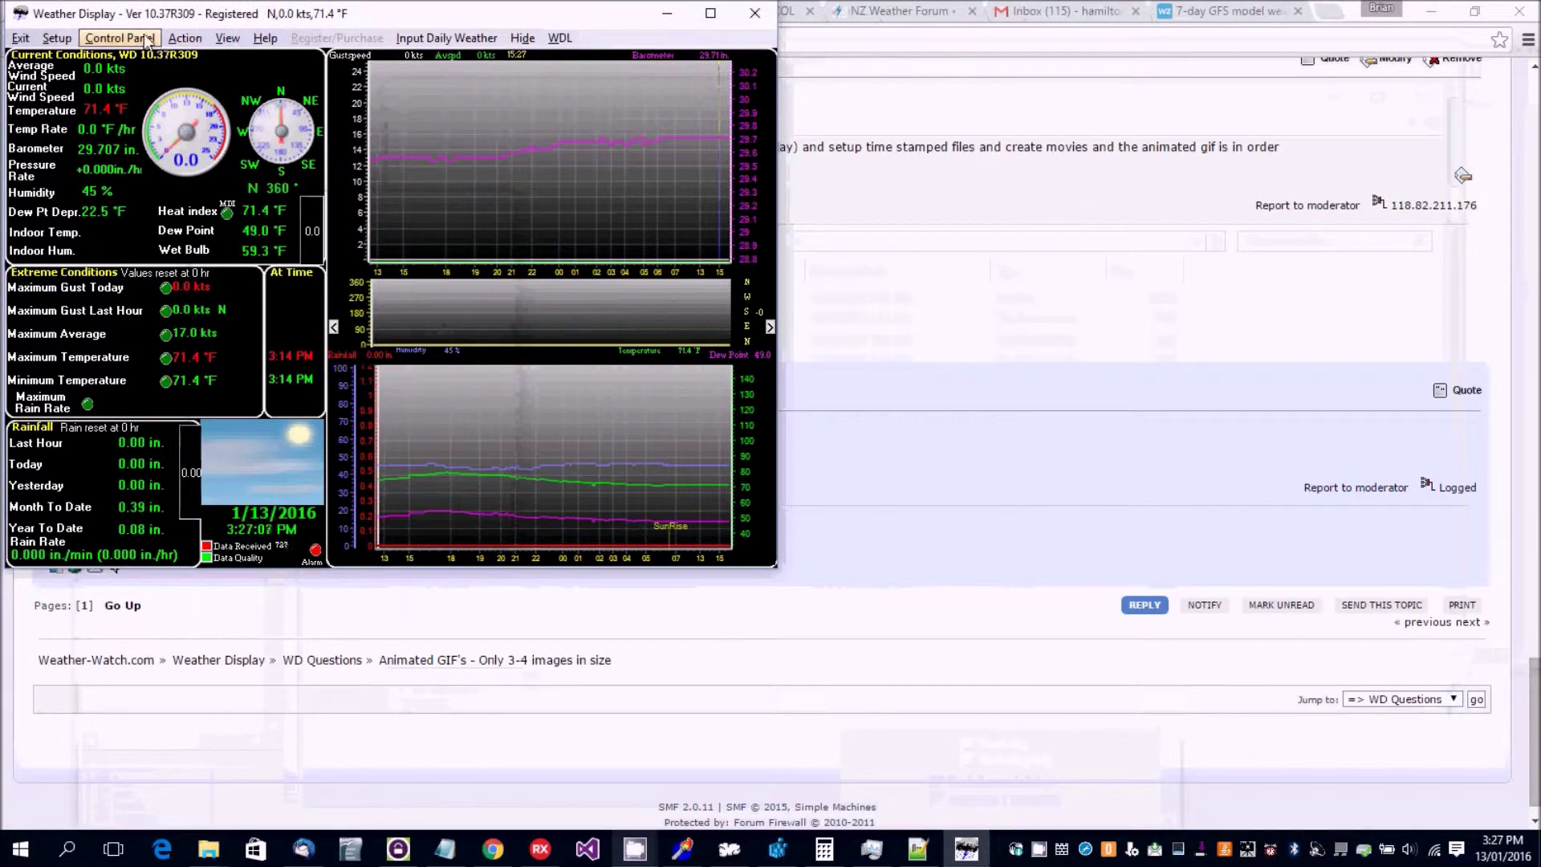
- In the main screen icon setup, choose jpgwebcam.jpg from webfiles as the webcam icon image file
{"action": "left_click", "coordinate": [149, 39]}
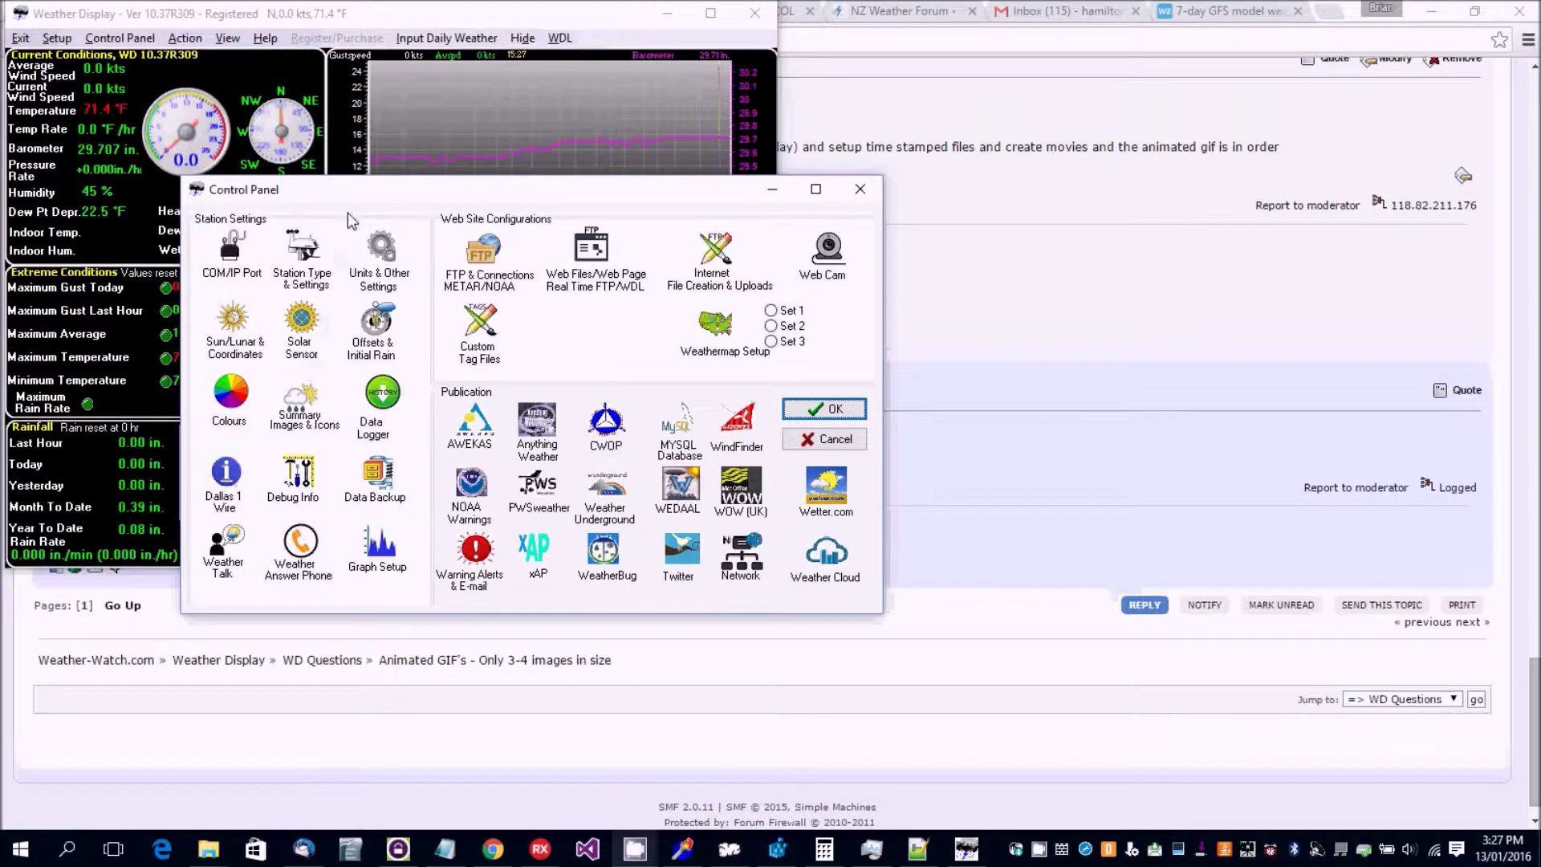
{"action": "left_click_drag", "start_coordinate": [354, 192], "coordinate": [521, 152]}
{"action": "left_click", "coordinate": [464, 359]}
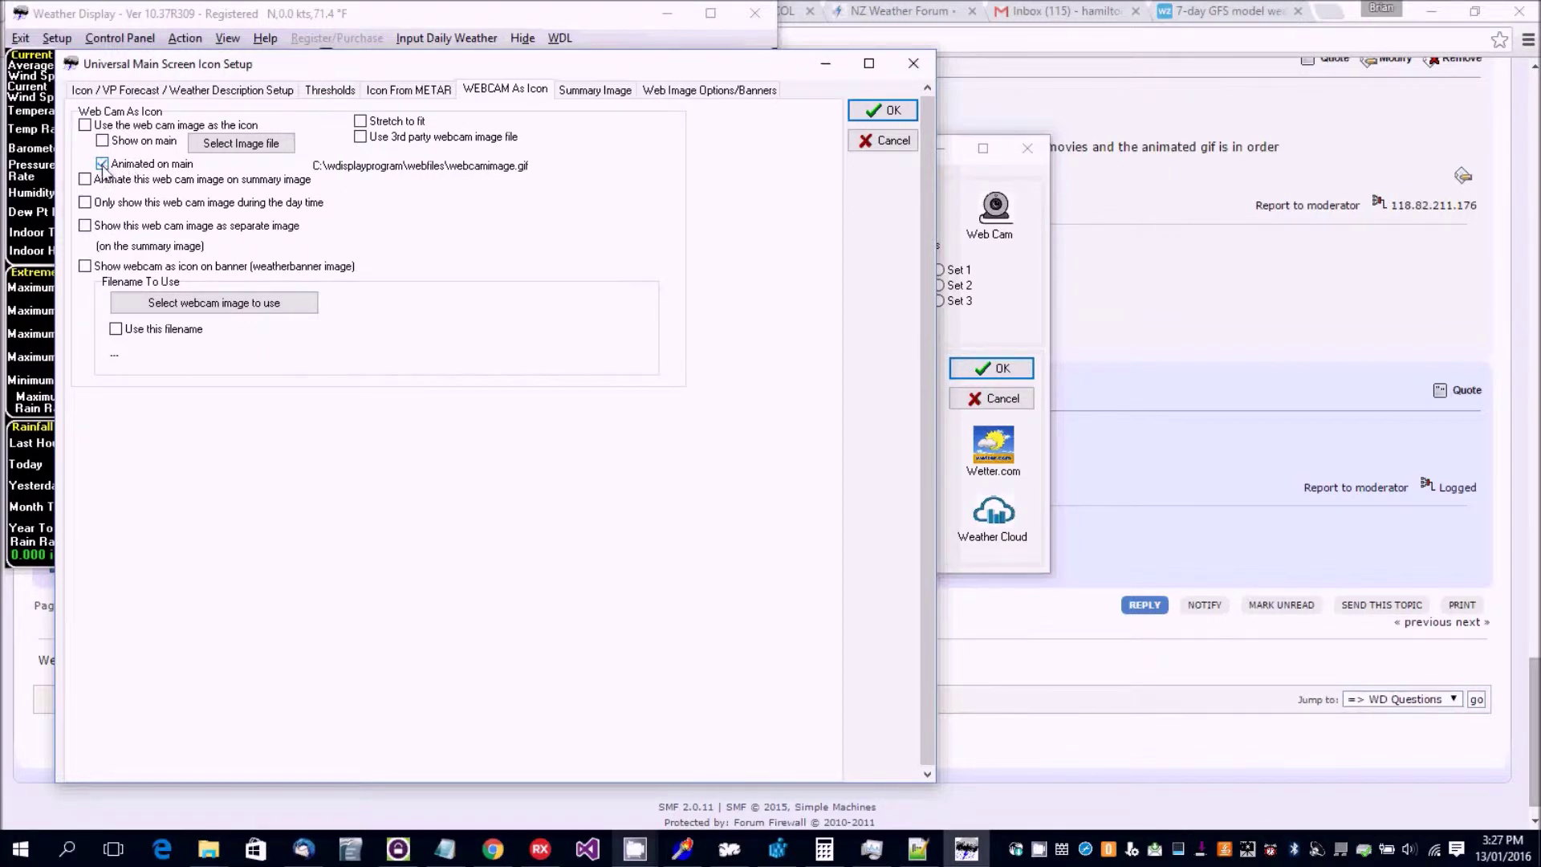
{"action": "left_click", "coordinate": [211, 147]}
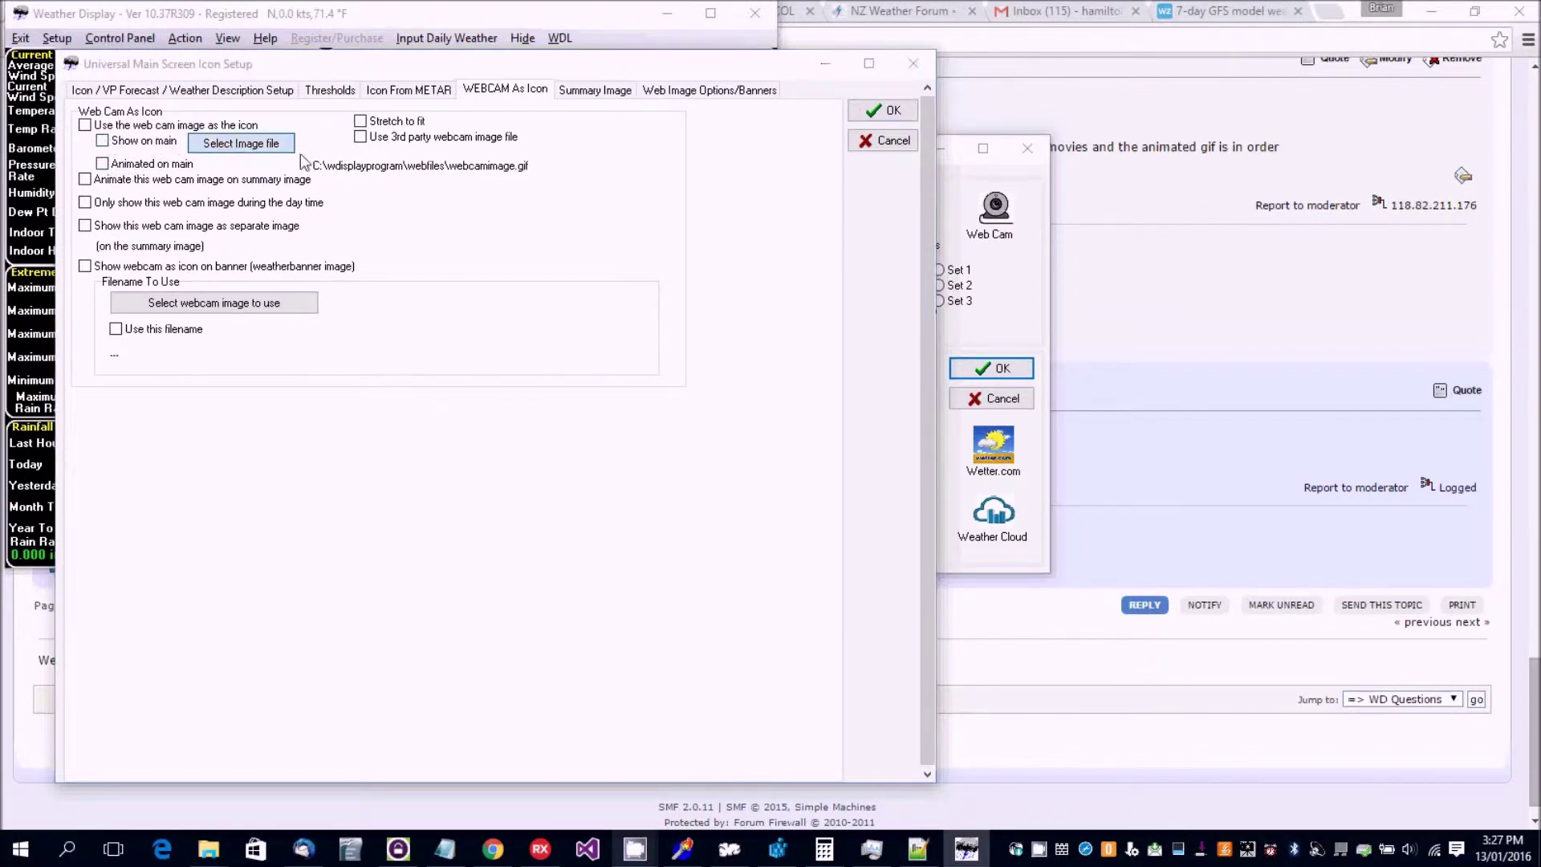
{"action": "left_click", "coordinate": [321, 94]}
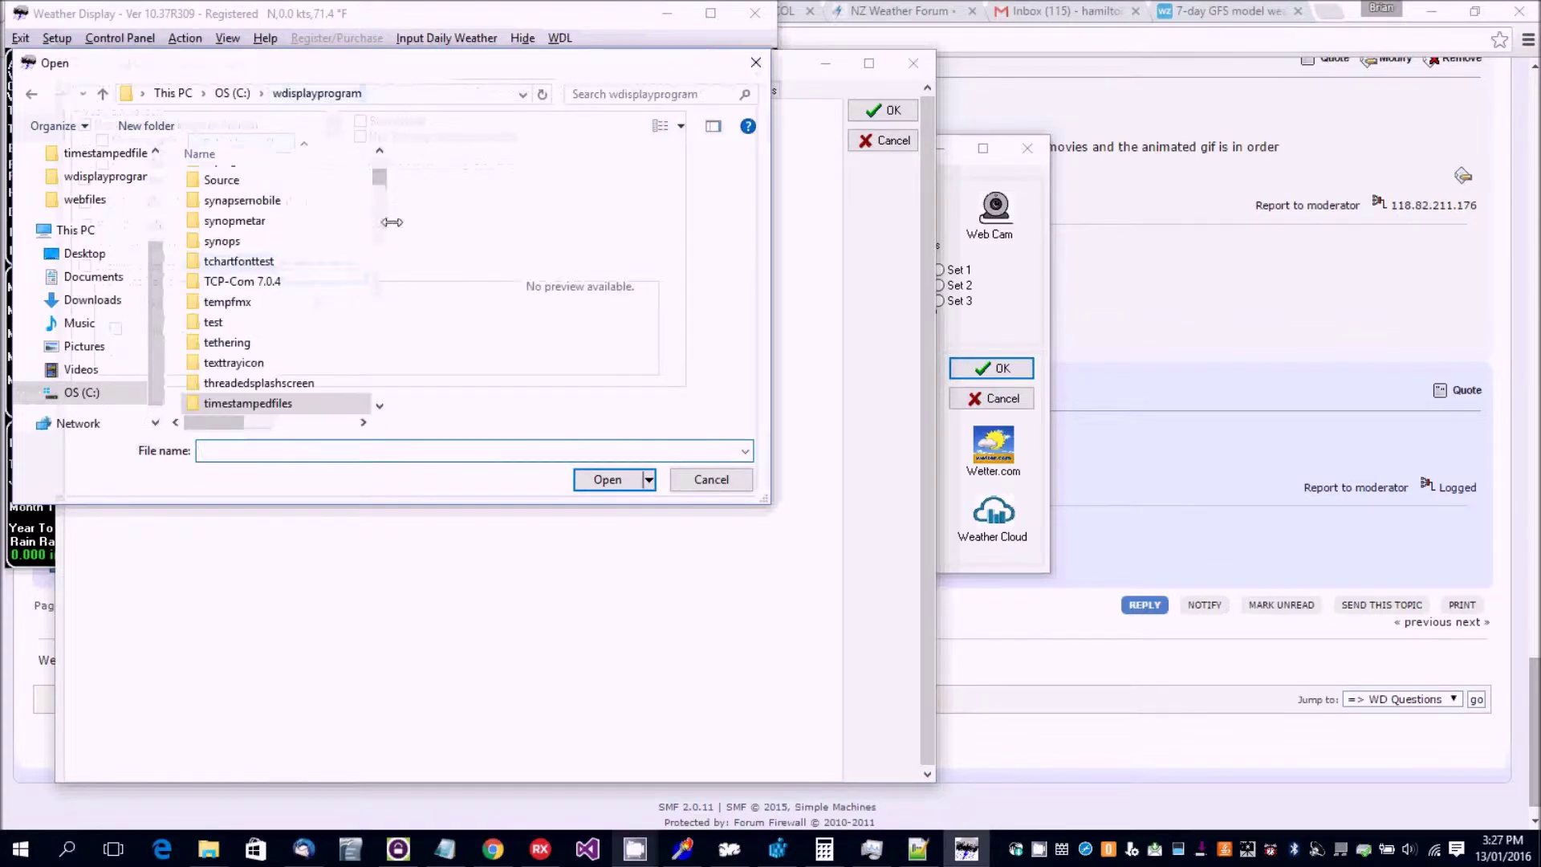
{"action": "scroll", "coordinate": [372, 309], "scroll_direction": "down", "scroll_amount": 10}
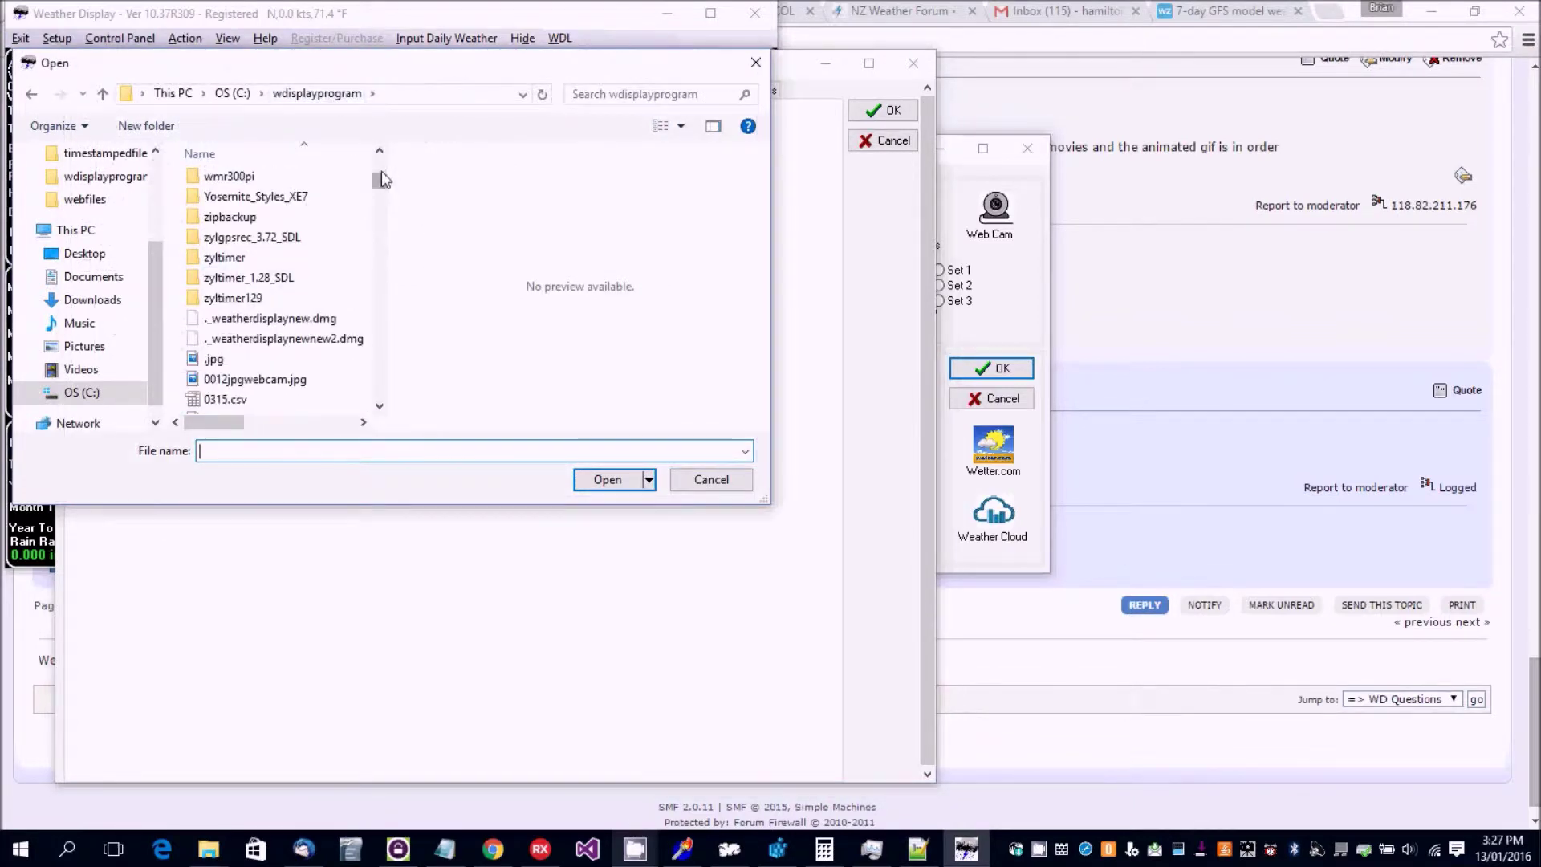
{"action": "scroll", "coordinate": [380, 177], "scroll_direction": "up", "scroll_amount": 2}
{"action": "double_click", "coordinate": [265, 197]}
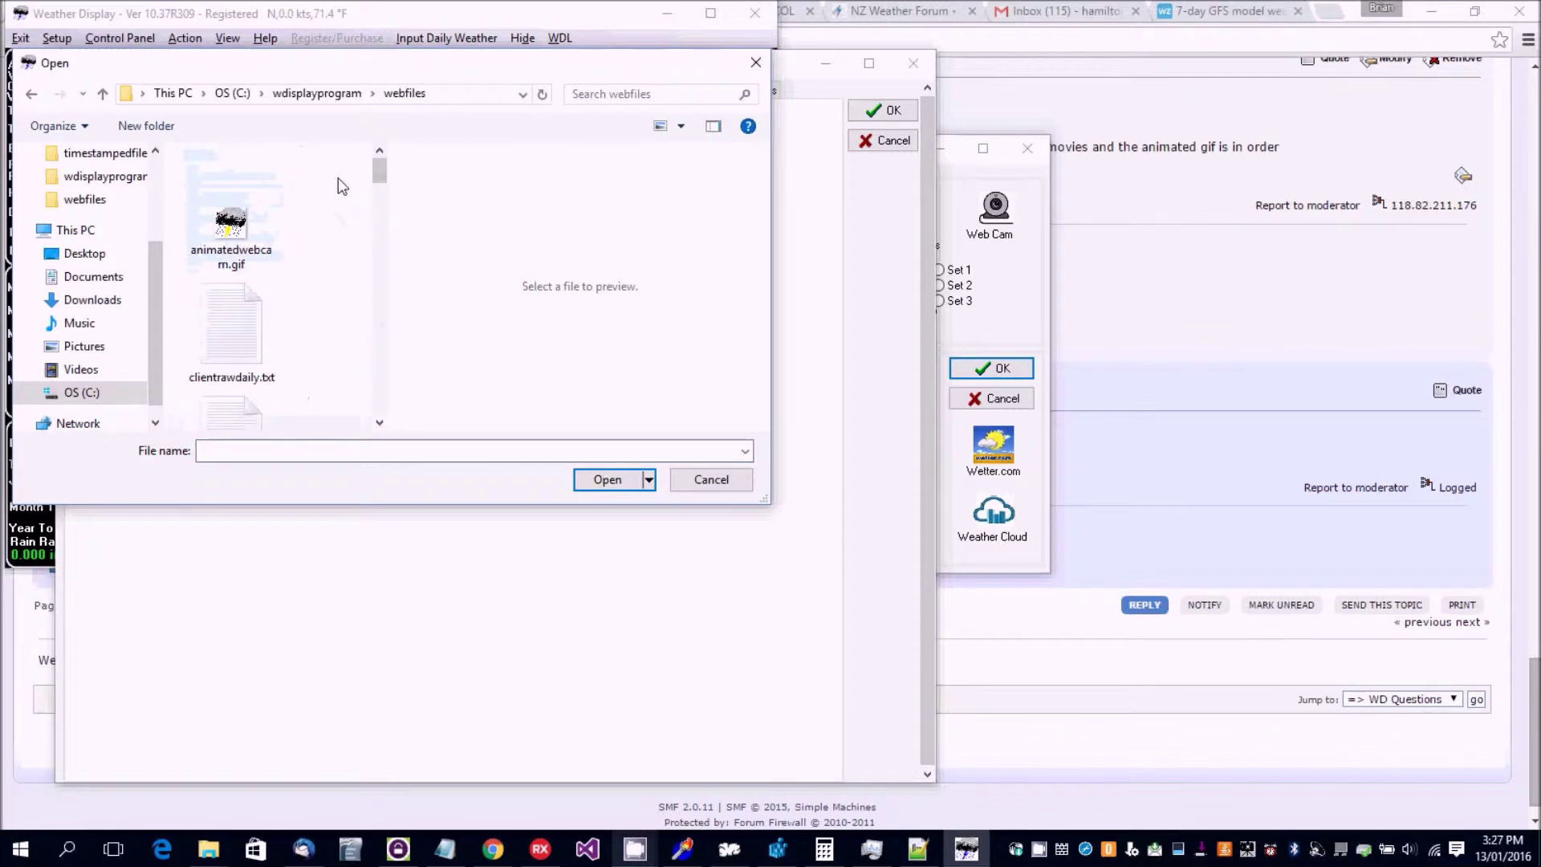
{"action": "left_click_drag", "start_coordinate": [378, 175], "coordinate": [378, 253]}
{"action": "left_click", "coordinate": [241, 232]}
{"action": "double_click", "coordinate": [257, 241]}
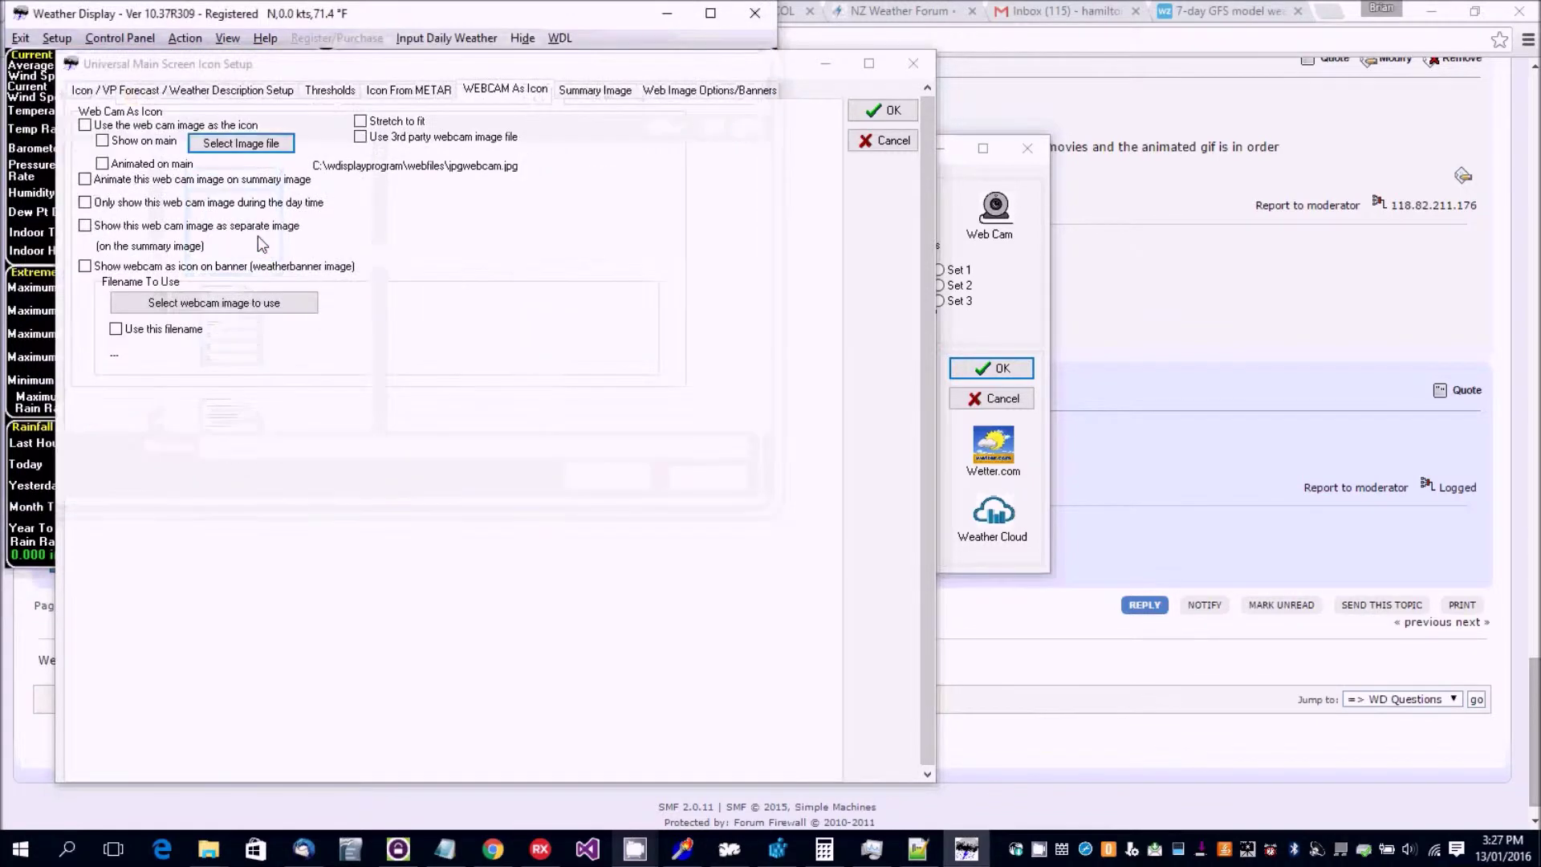
- Enable using the web cam image as the icon, save the icon setup and close the Control Panel
{"action": "left_click", "coordinate": [85, 126]}
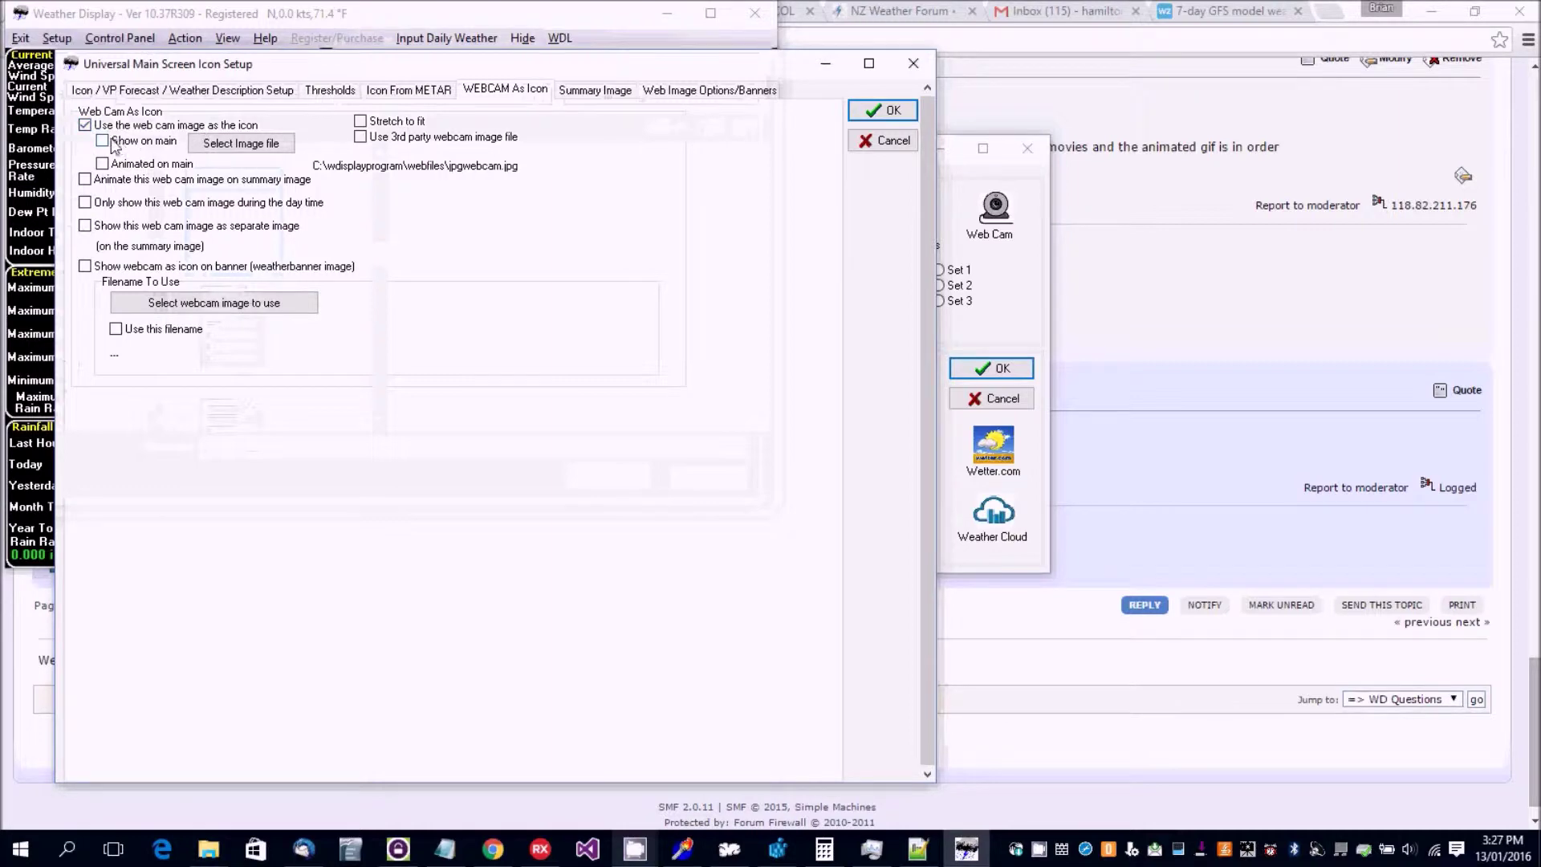
{"action": "left_click", "coordinate": [883, 110]}
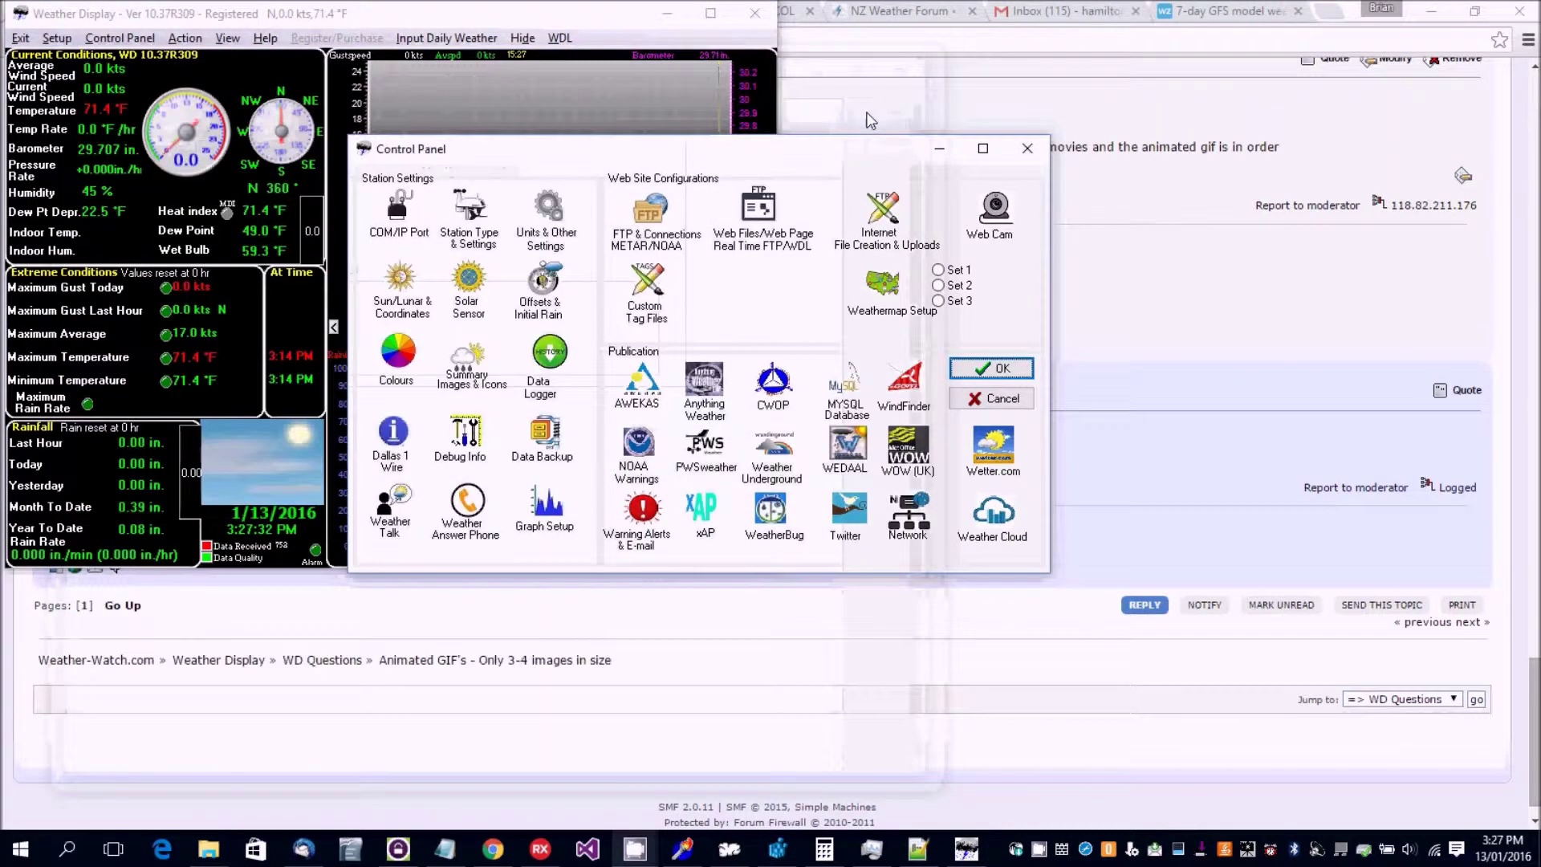
{"action": "left_click", "coordinate": [990, 368]}
- Return to the webfiles folder, review its webcam images, and view animatedwebcam.gif in Photos
{"action": "mouse_move", "coordinate": [208, 848]}
{"action": "left_click", "coordinate": [301, 750]}
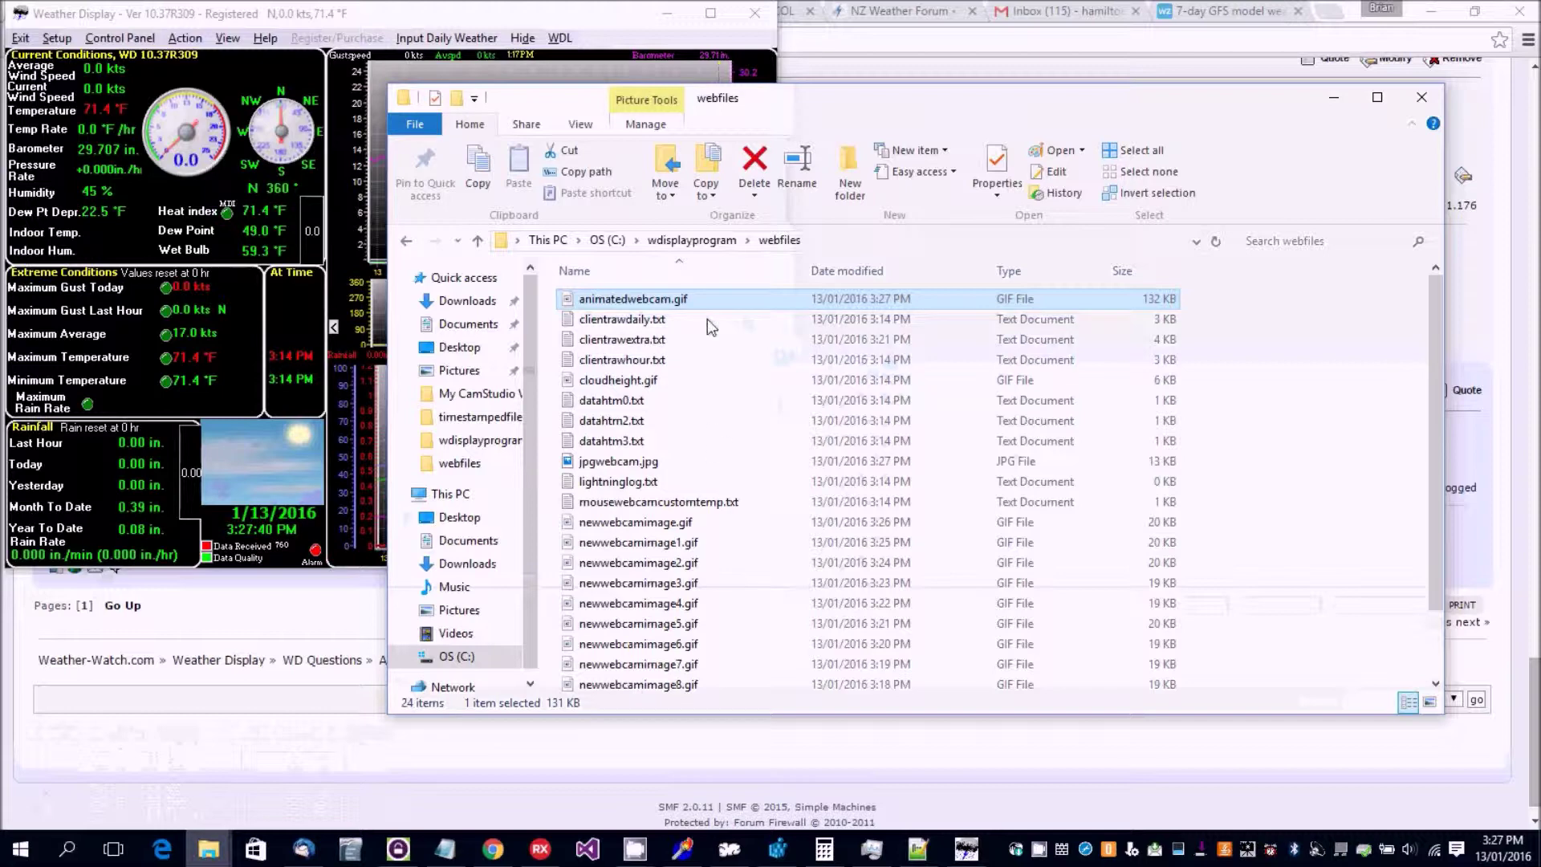
{"action": "scroll", "coordinate": [713, 527], "scroll_direction": "down", "scroll_amount": 1}
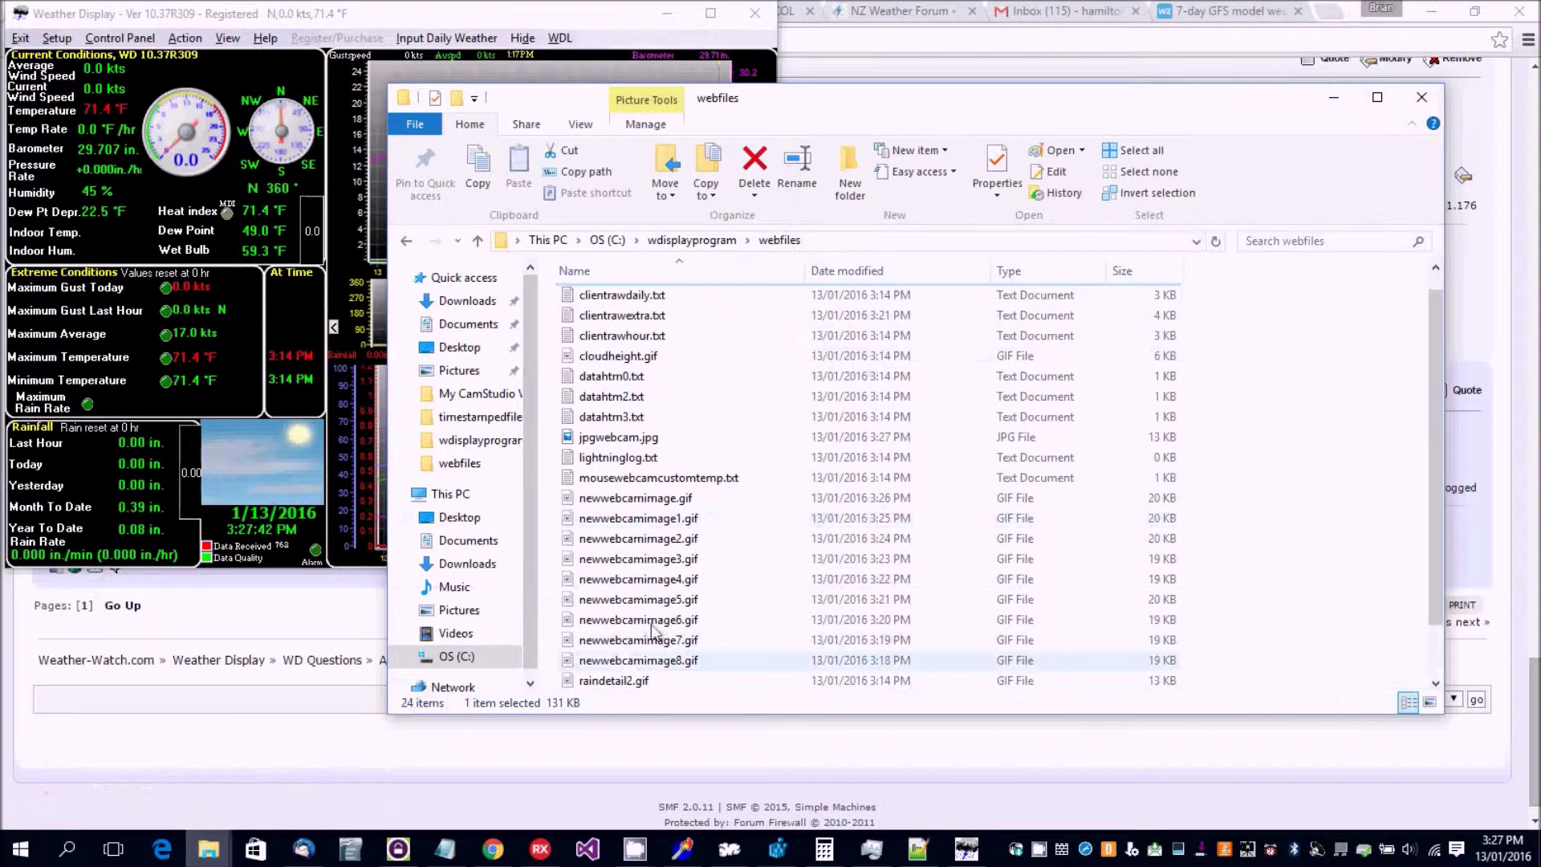
{"action": "scroll", "coordinate": [713, 321], "scroll_direction": "up", "scroll_amount": 1}
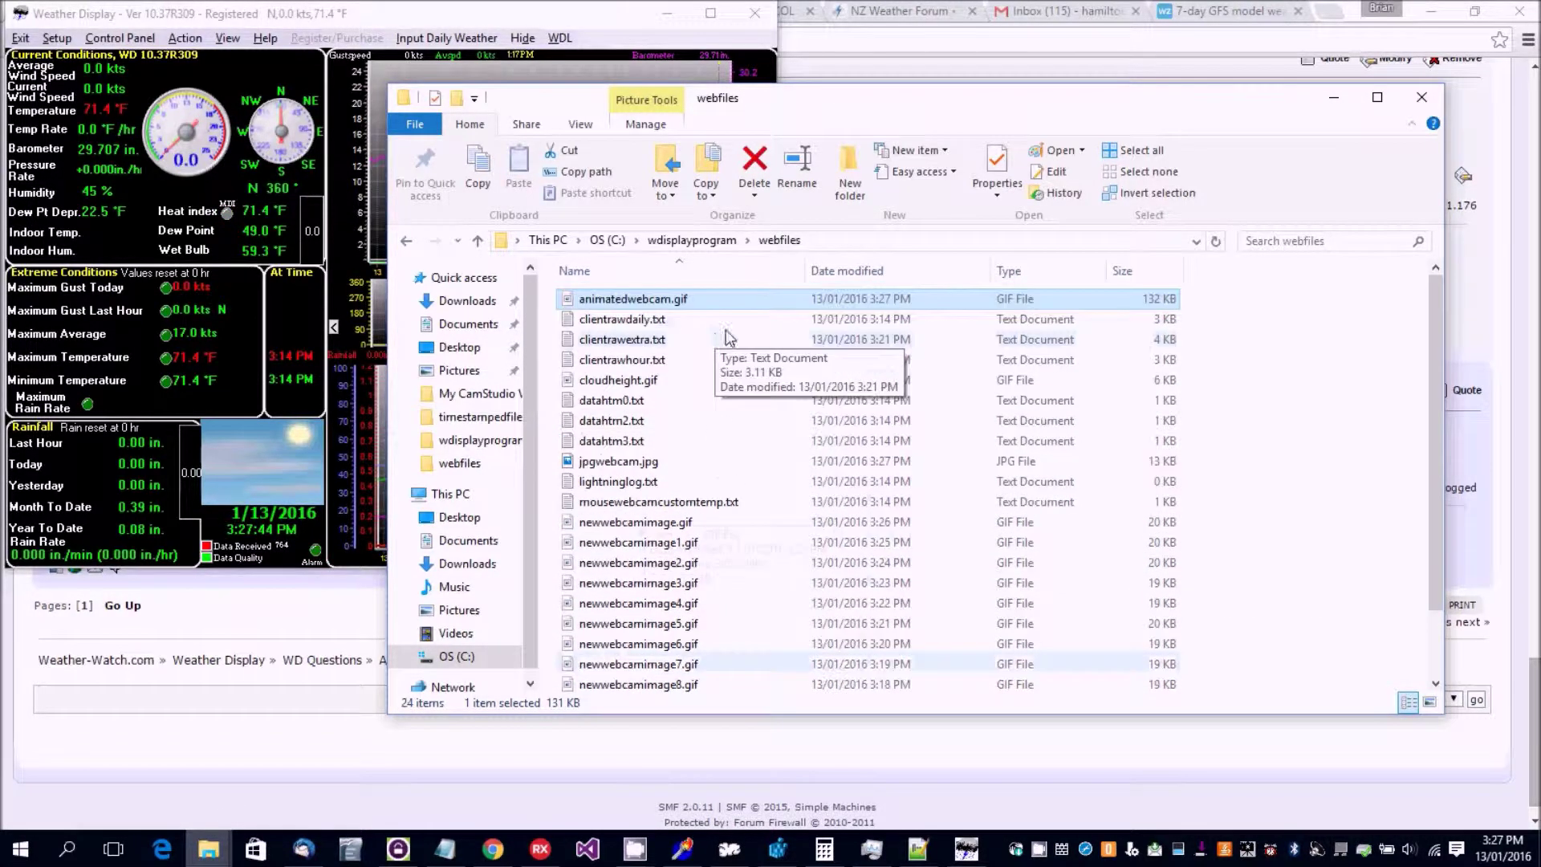
{"action": "right_click", "coordinate": [660, 301]}
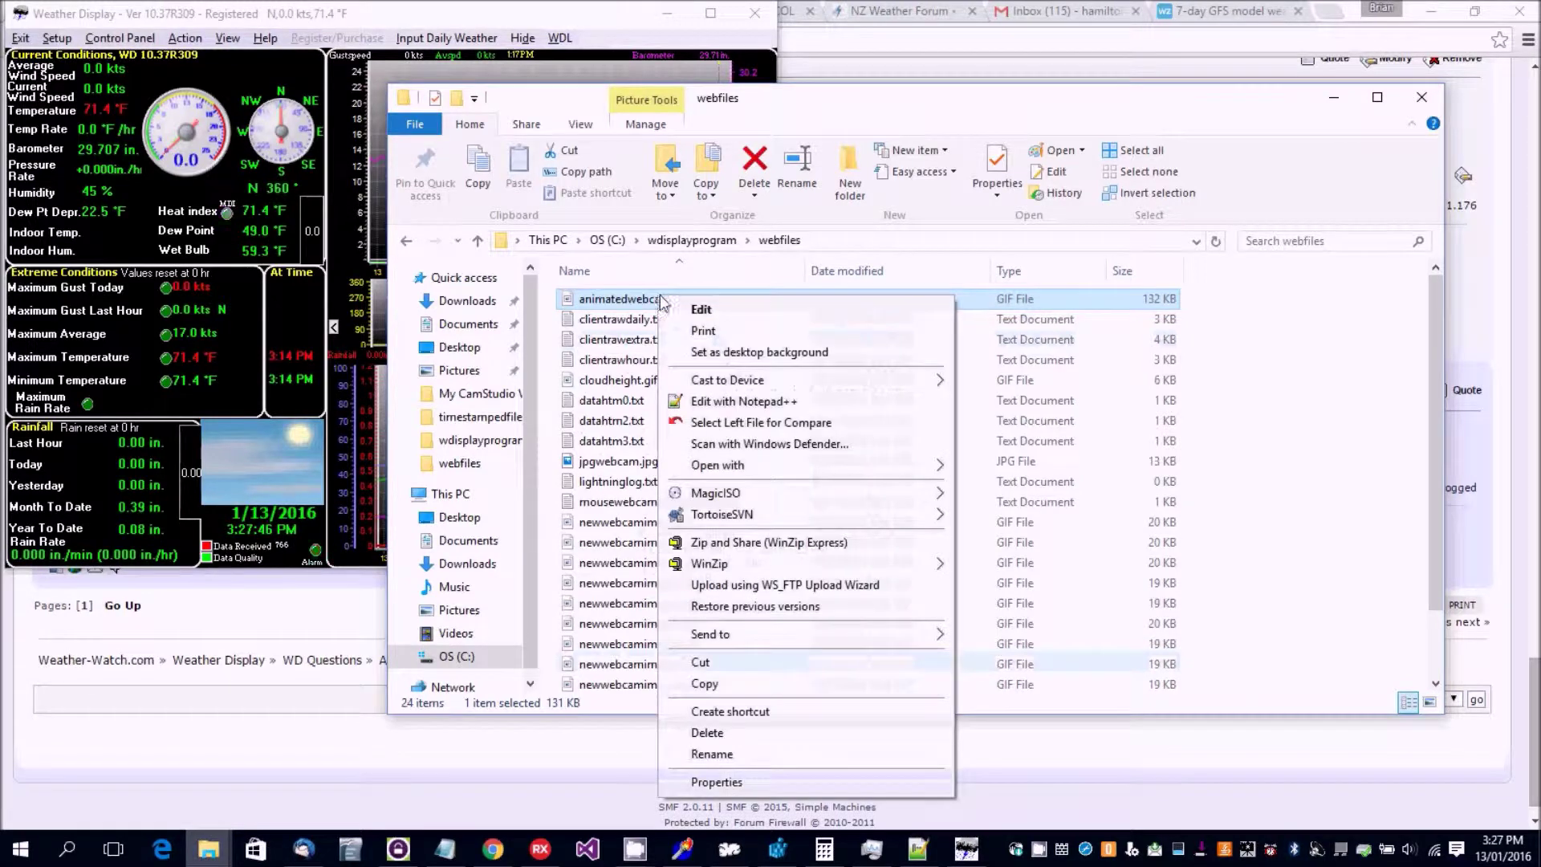
{"action": "mouse_move", "coordinate": [725, 466]}
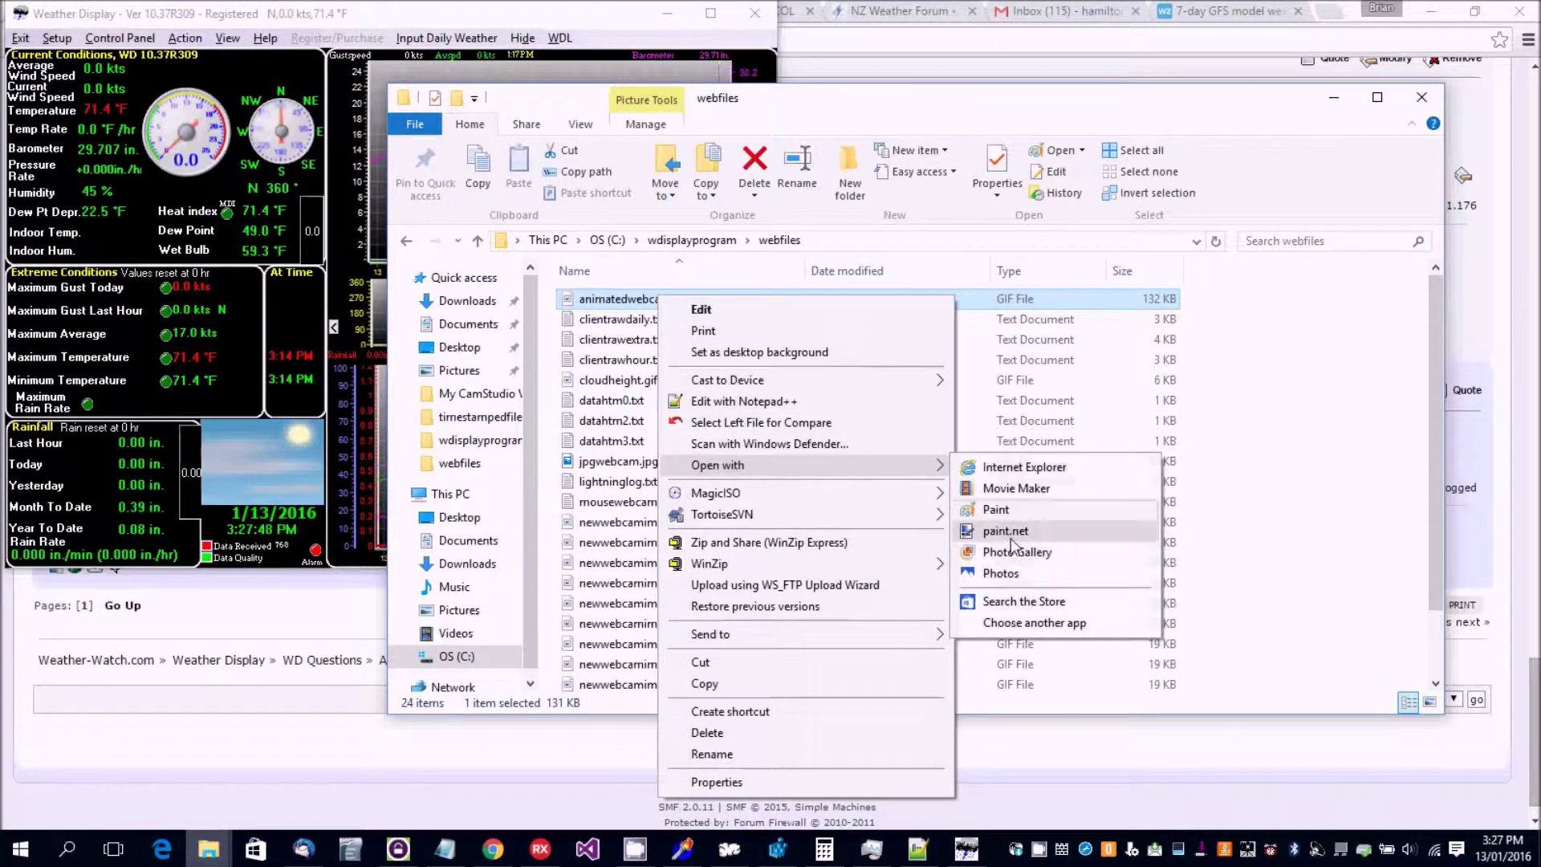
{"action": "left_click", "coordinate": [1003, 573]}
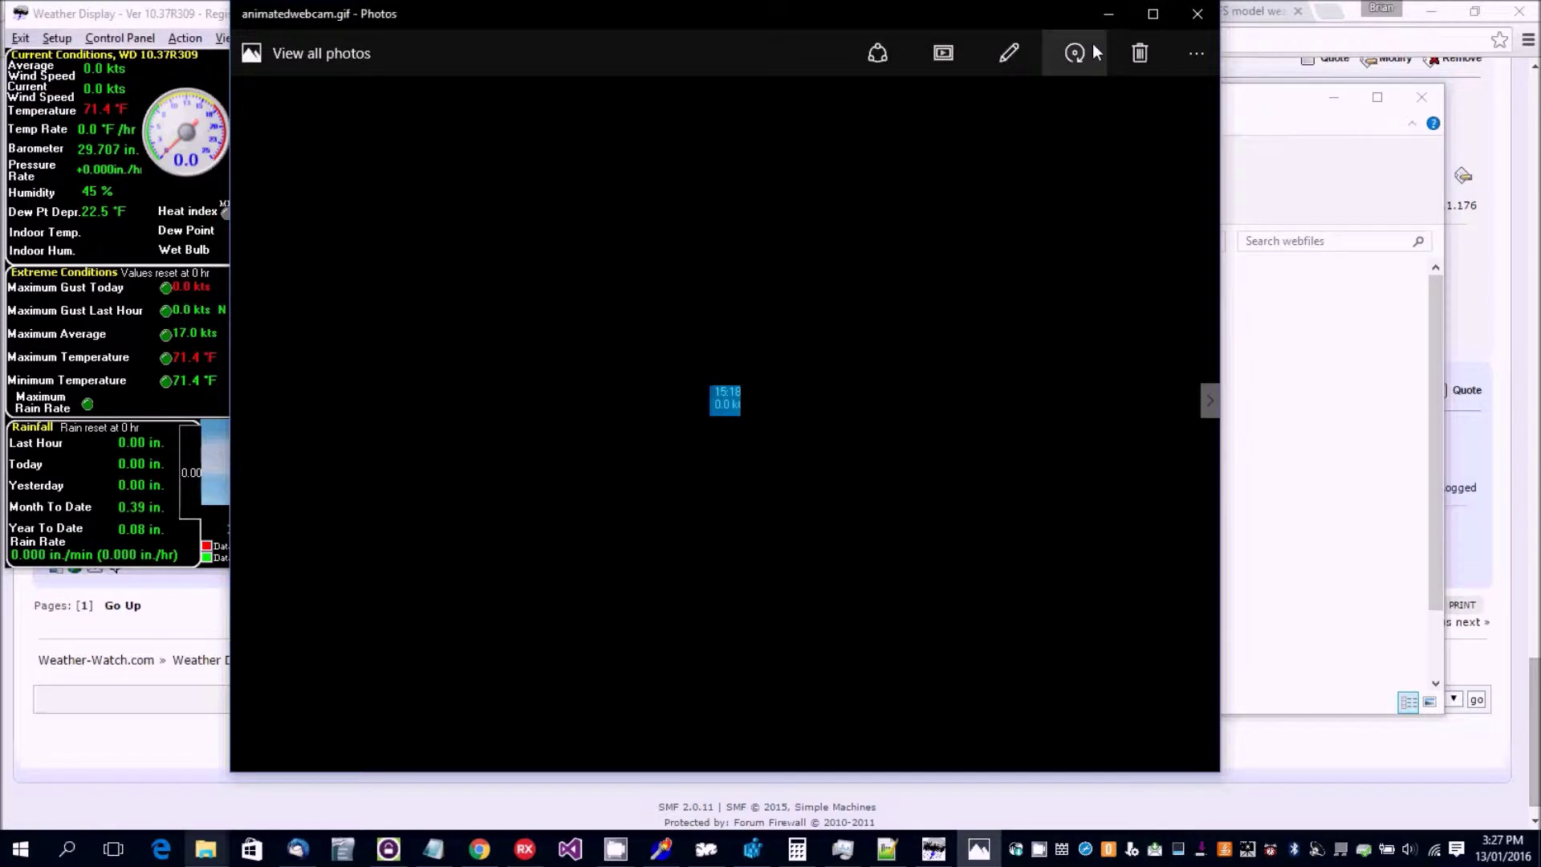
{"action": "left_click", "coordinate": [1196, 16]}
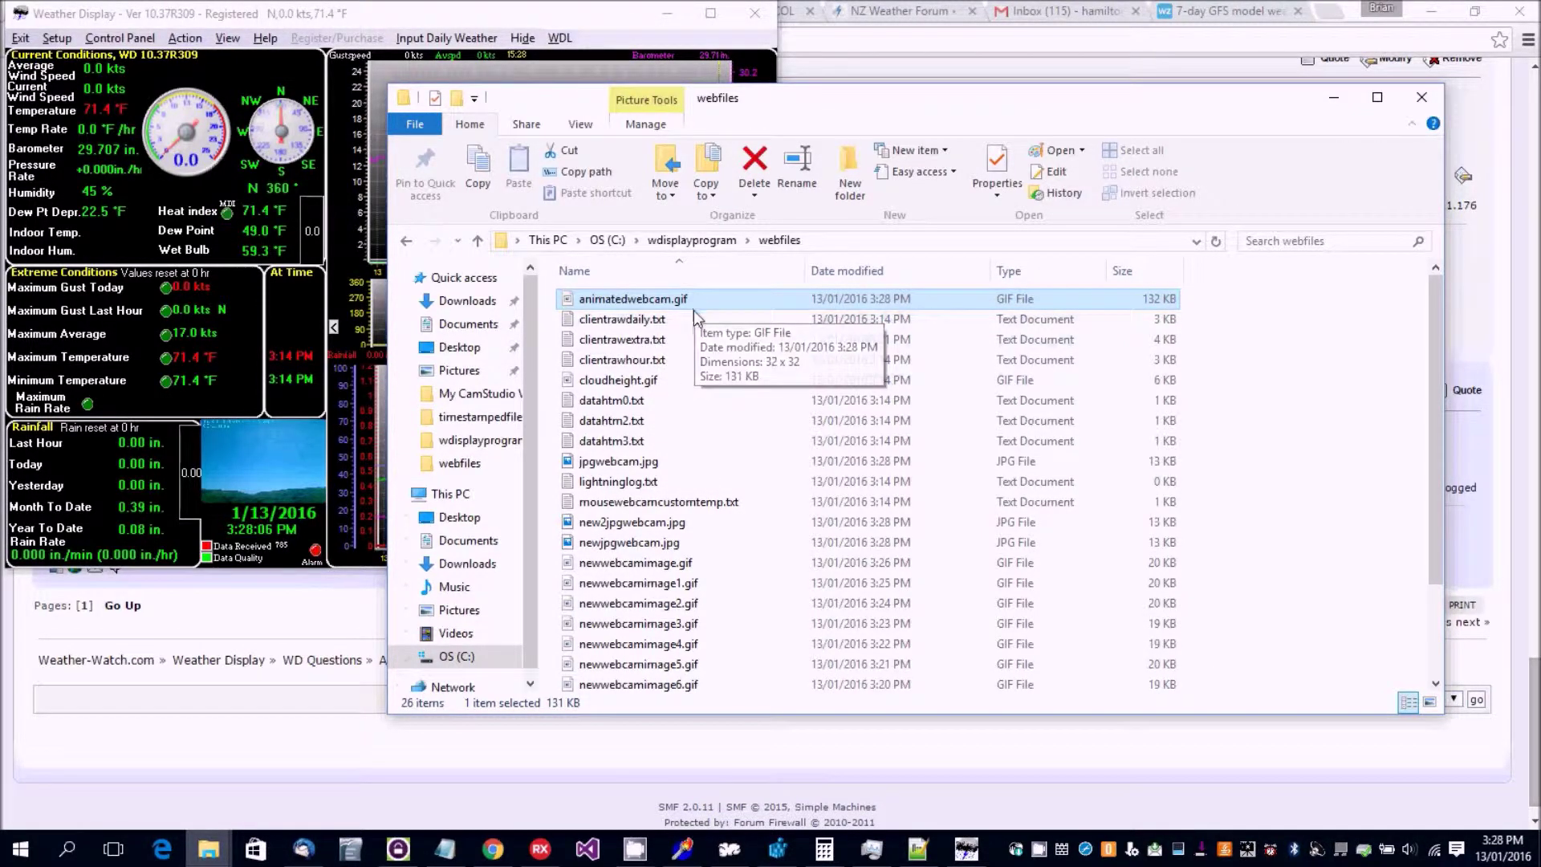
- Recheck animatedwebcam.gif in Photos, close it, and look through the webcam image files in webfiles
{"action": "right_click", "coordinate": [652, 305]}
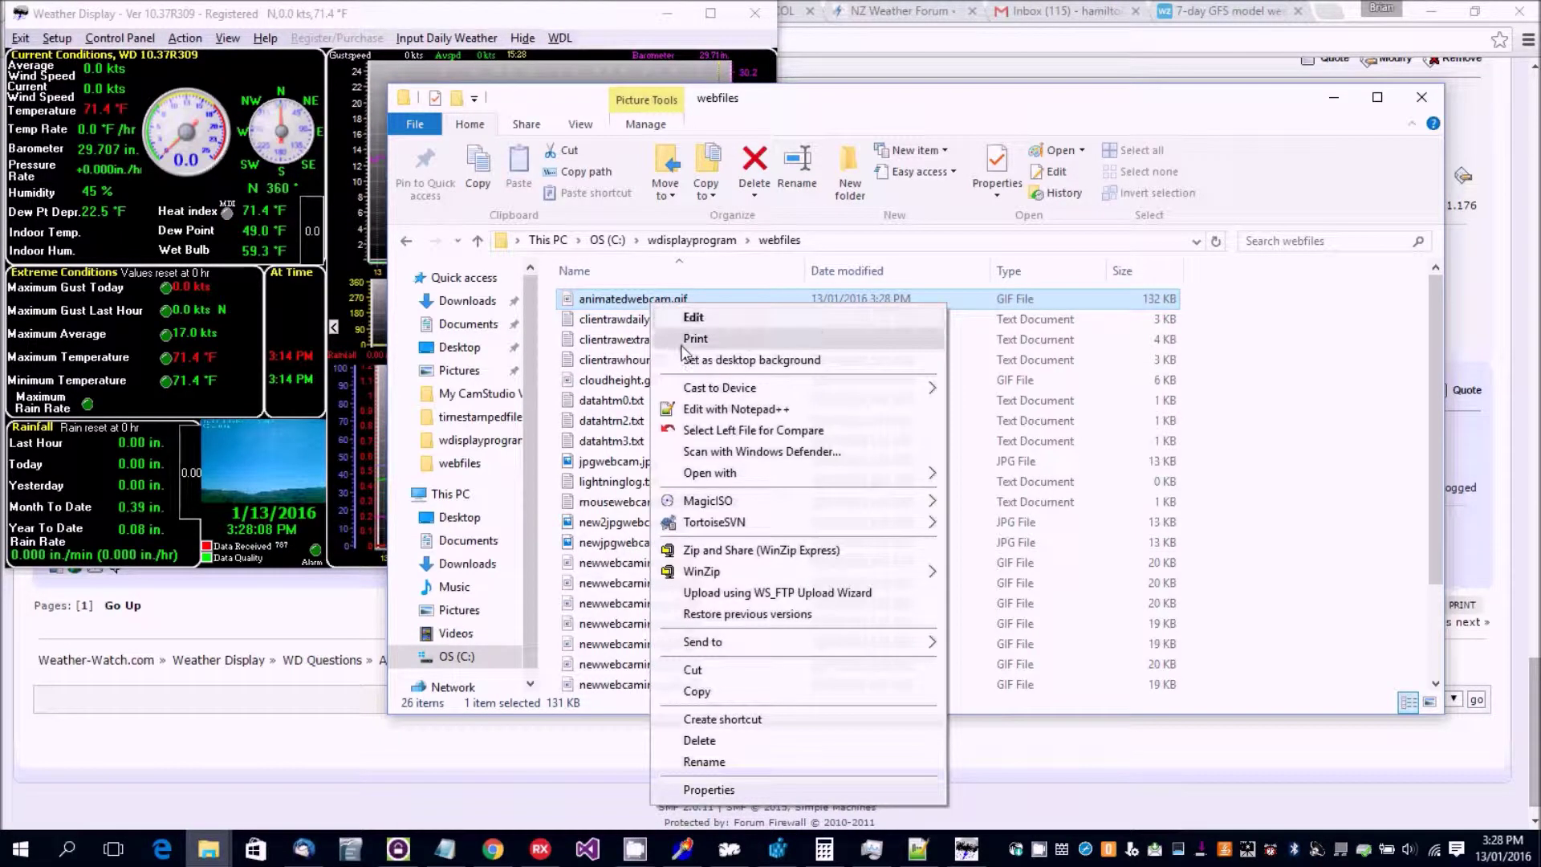
{"action": "mouse_move", "coordinate": [722, 474]}
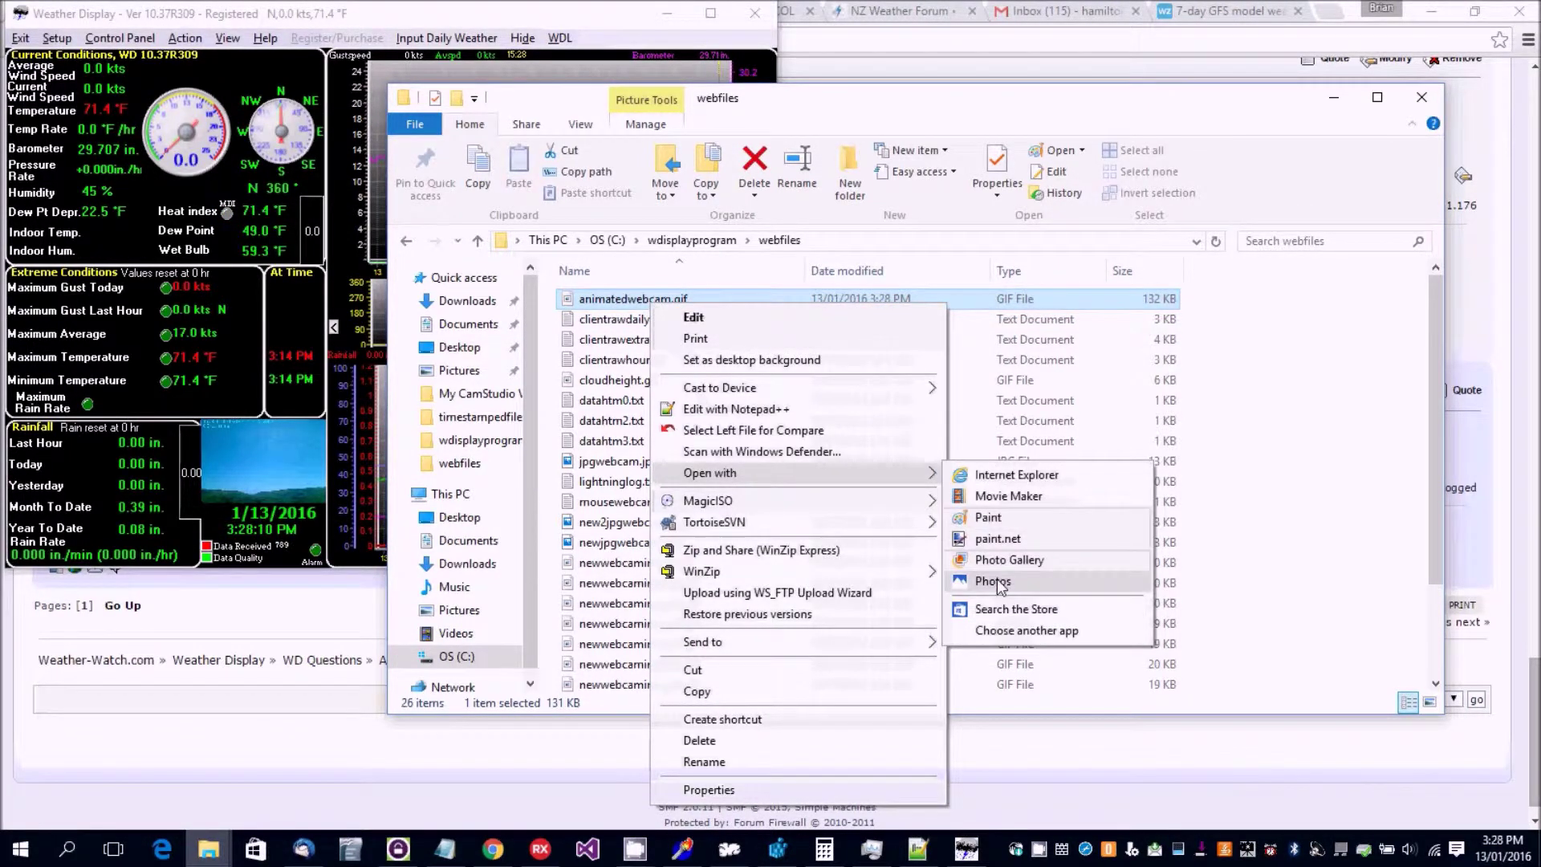
{"action": "left_click", "coordinate": [996, 580]}
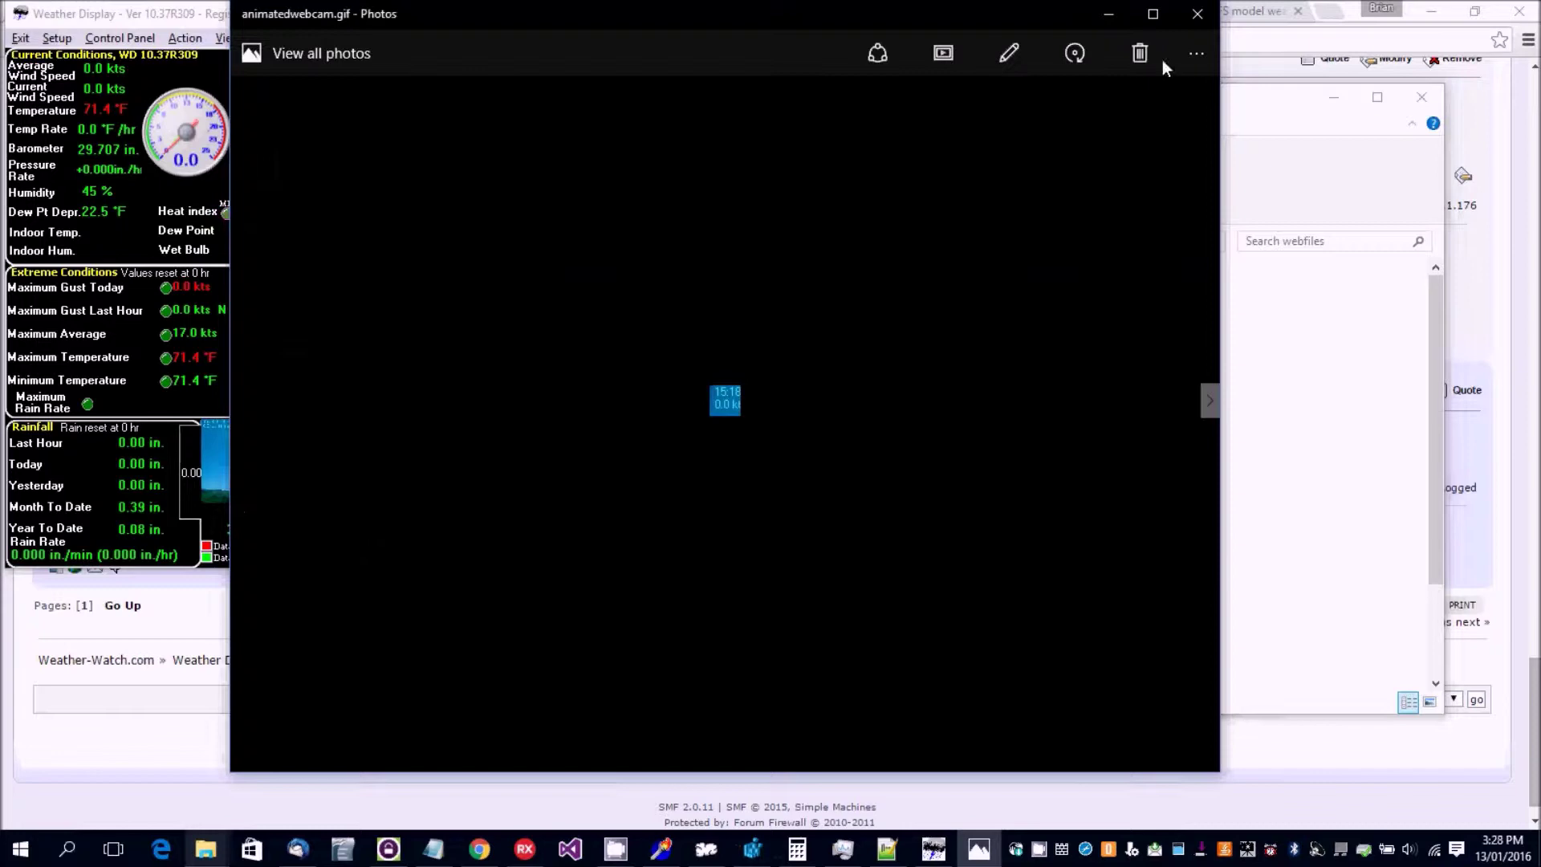
{"action": "left_click", "coordinate": [1194, 18]}
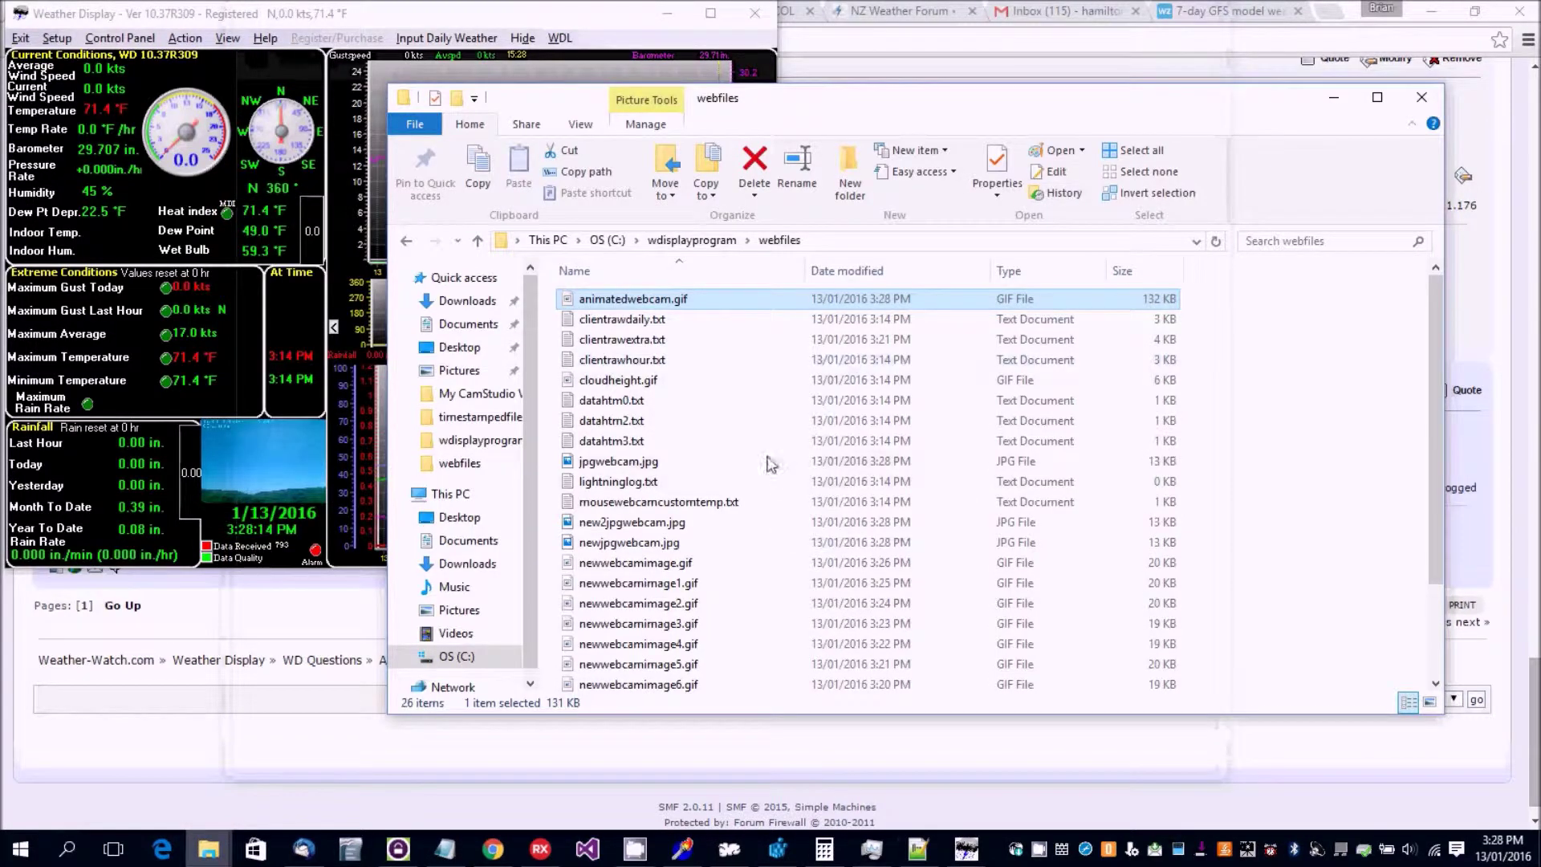
{"action": "scroll", "coordinate": [769, 464], "scroll_direction": "down", "scroll_amount": 1}
{"action": "scroll", "coordinate": [766, 461], "scroll_direction": "down", "scroll_amount": 1}
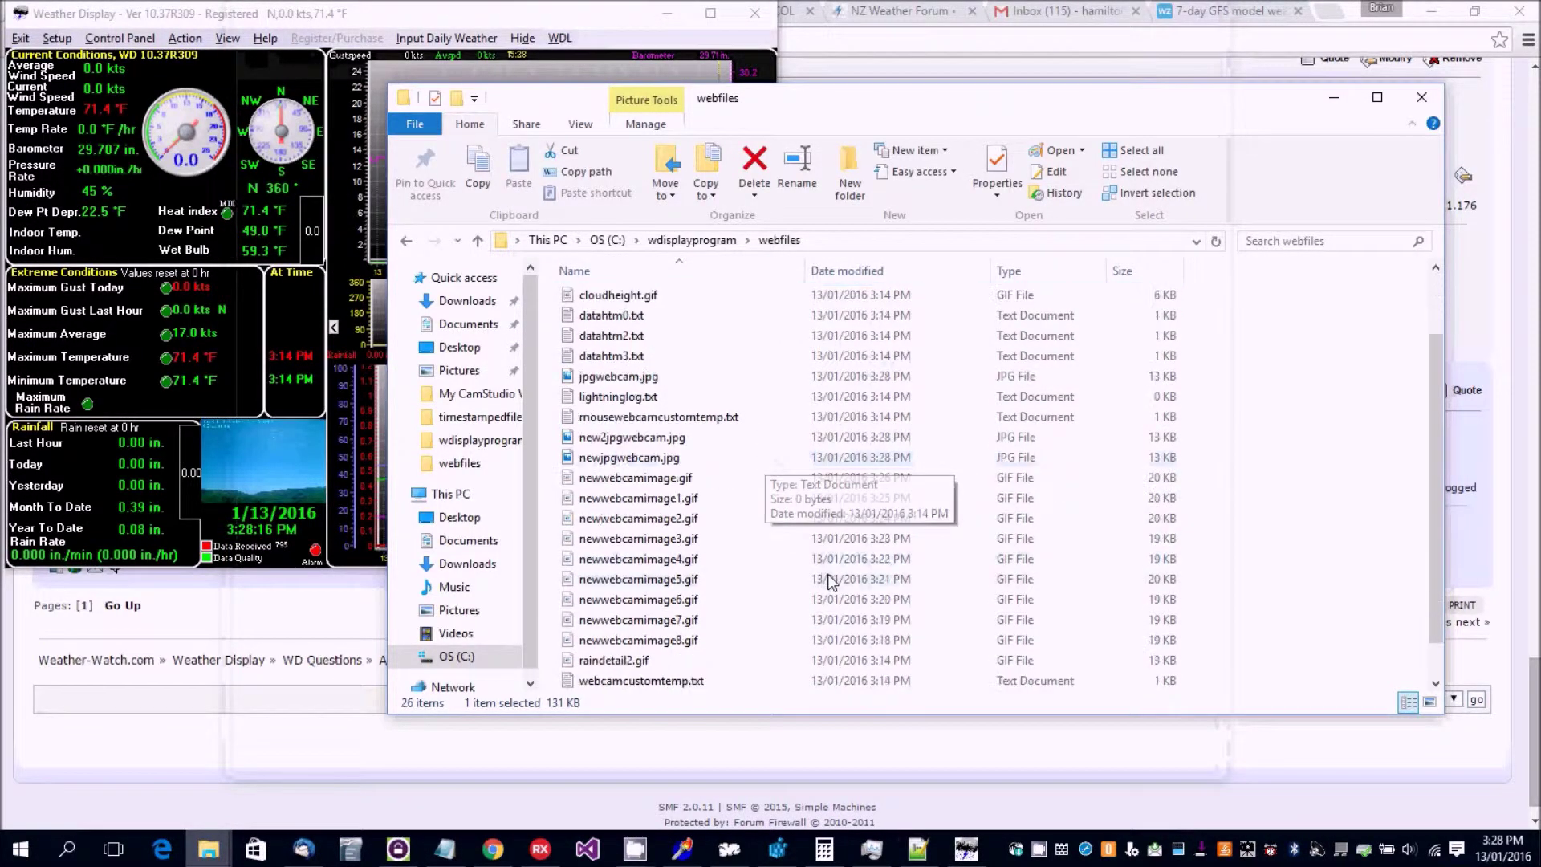
{"action": "scroll", "coordinate": [813, 542], "scroll_direction": "up", "scroll_amount": 2}
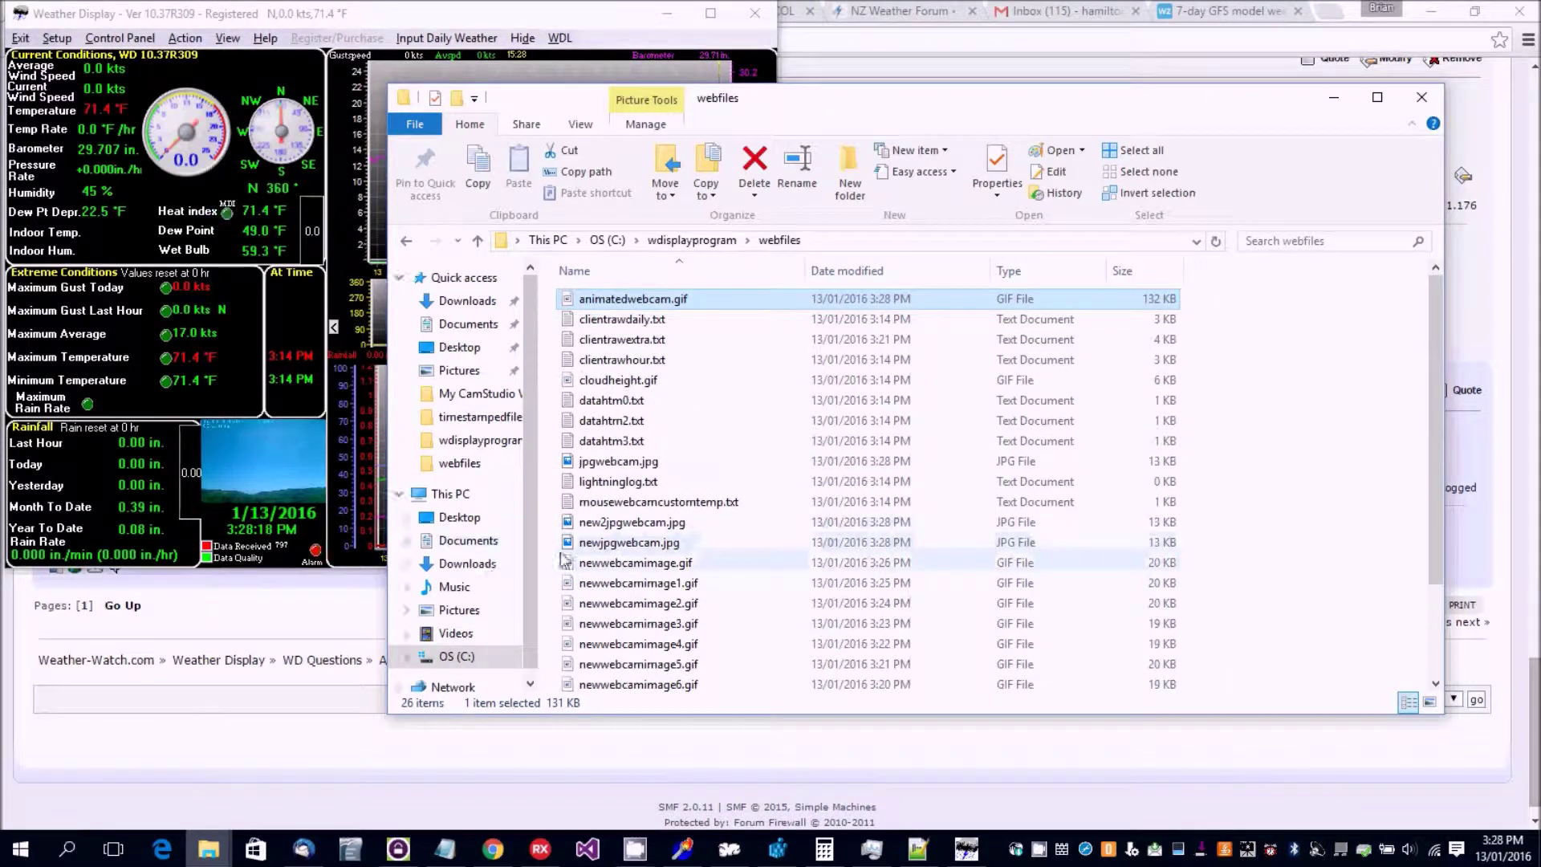
- Create the all day web cam video now from the New All Day Video Setup in Weather Display
{"action": "left_click", "coordinate": [104, 51]}
{"action": "left_click", "coordinate": [129, 42]}
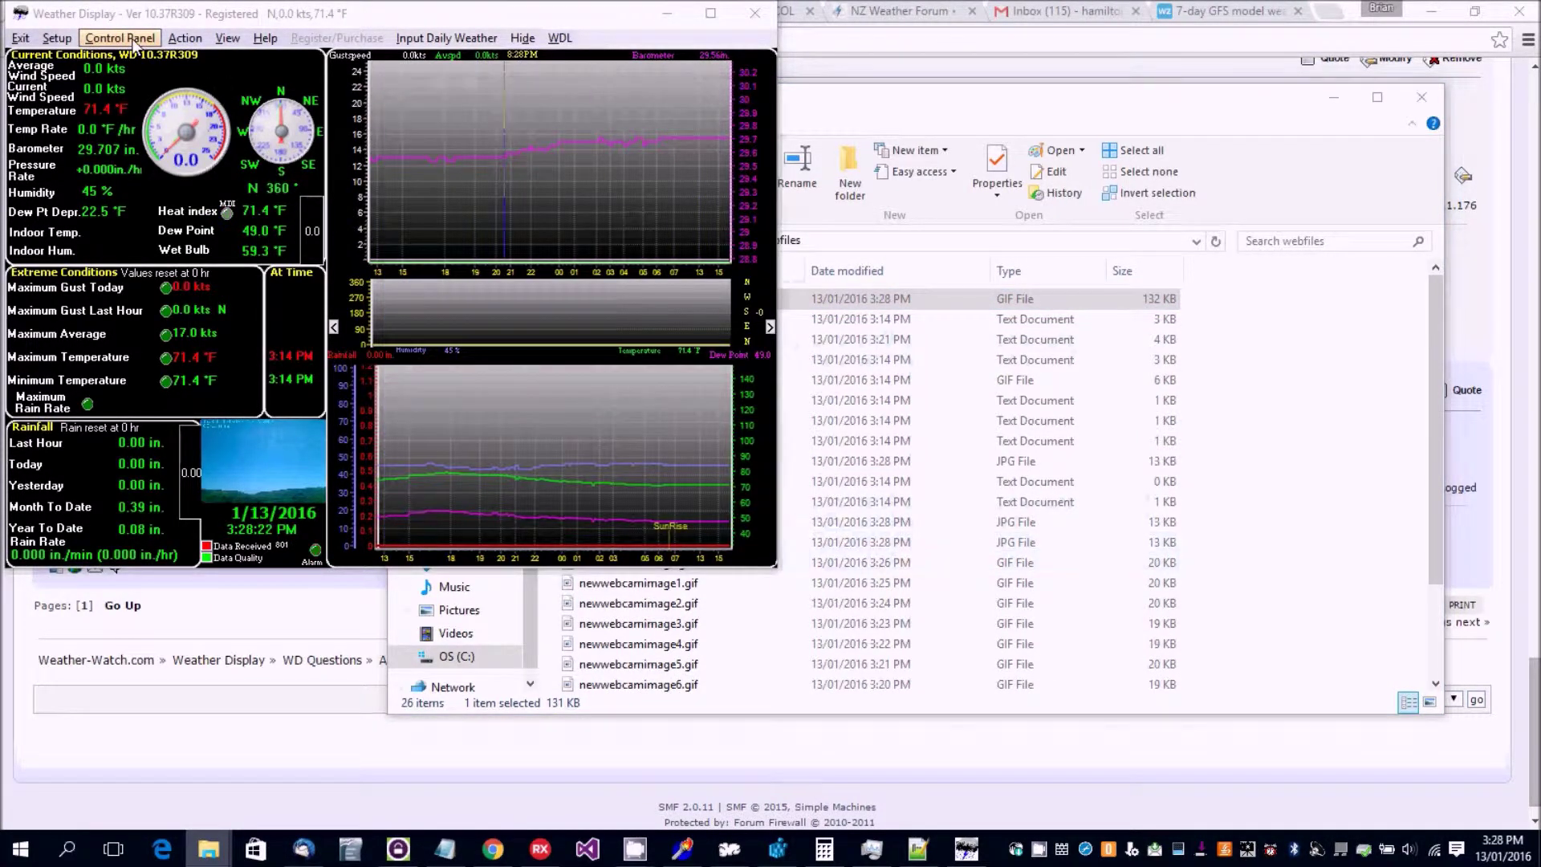
{"action": "left_click", "coordinate": [996, 209]}
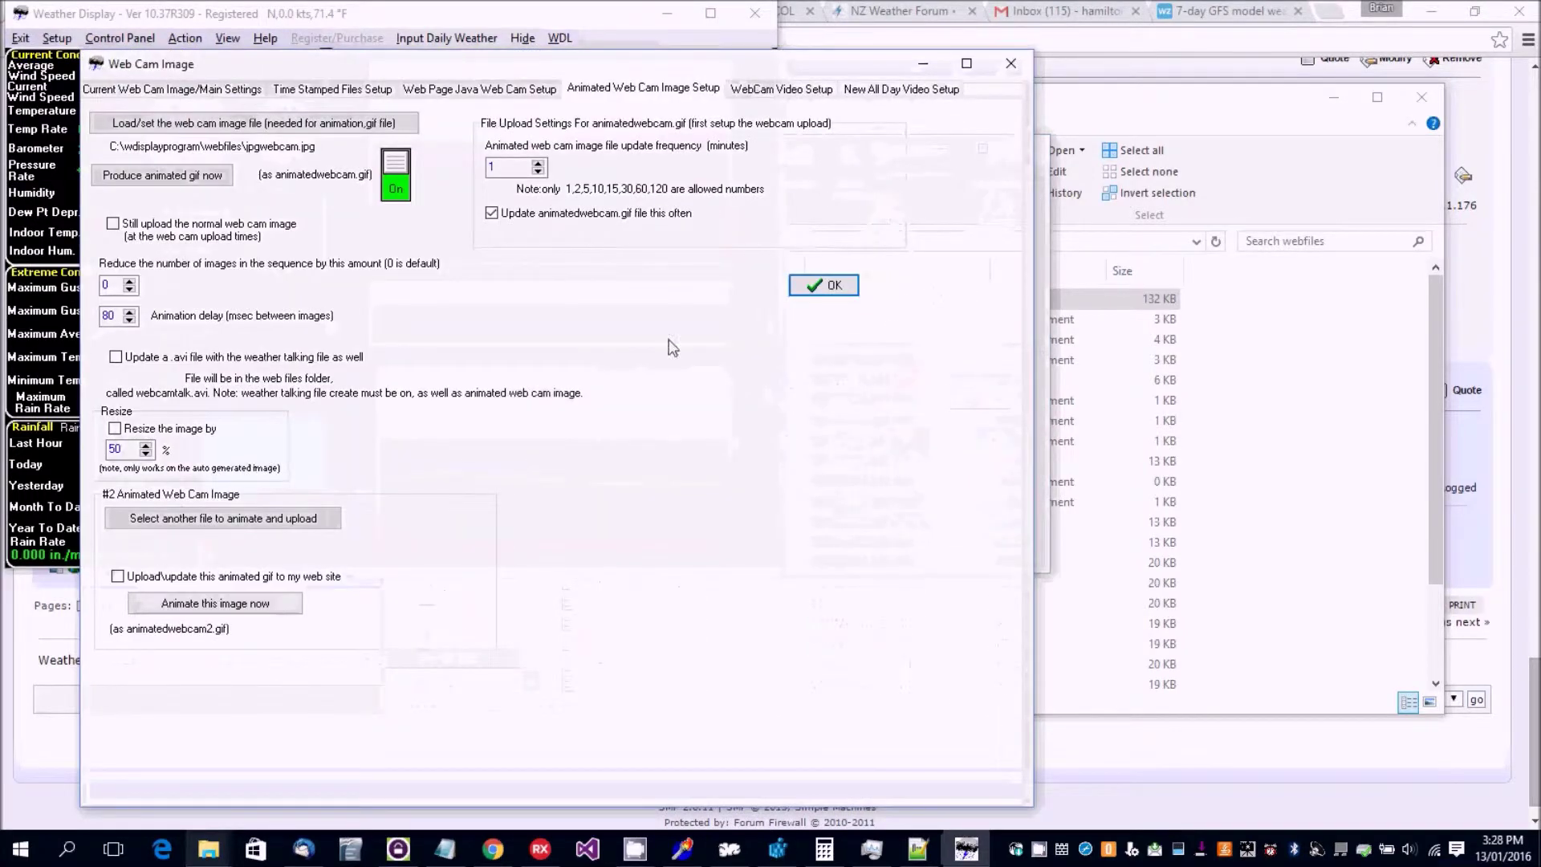
{"action": "left_click", "coordinate": [936, 95]}
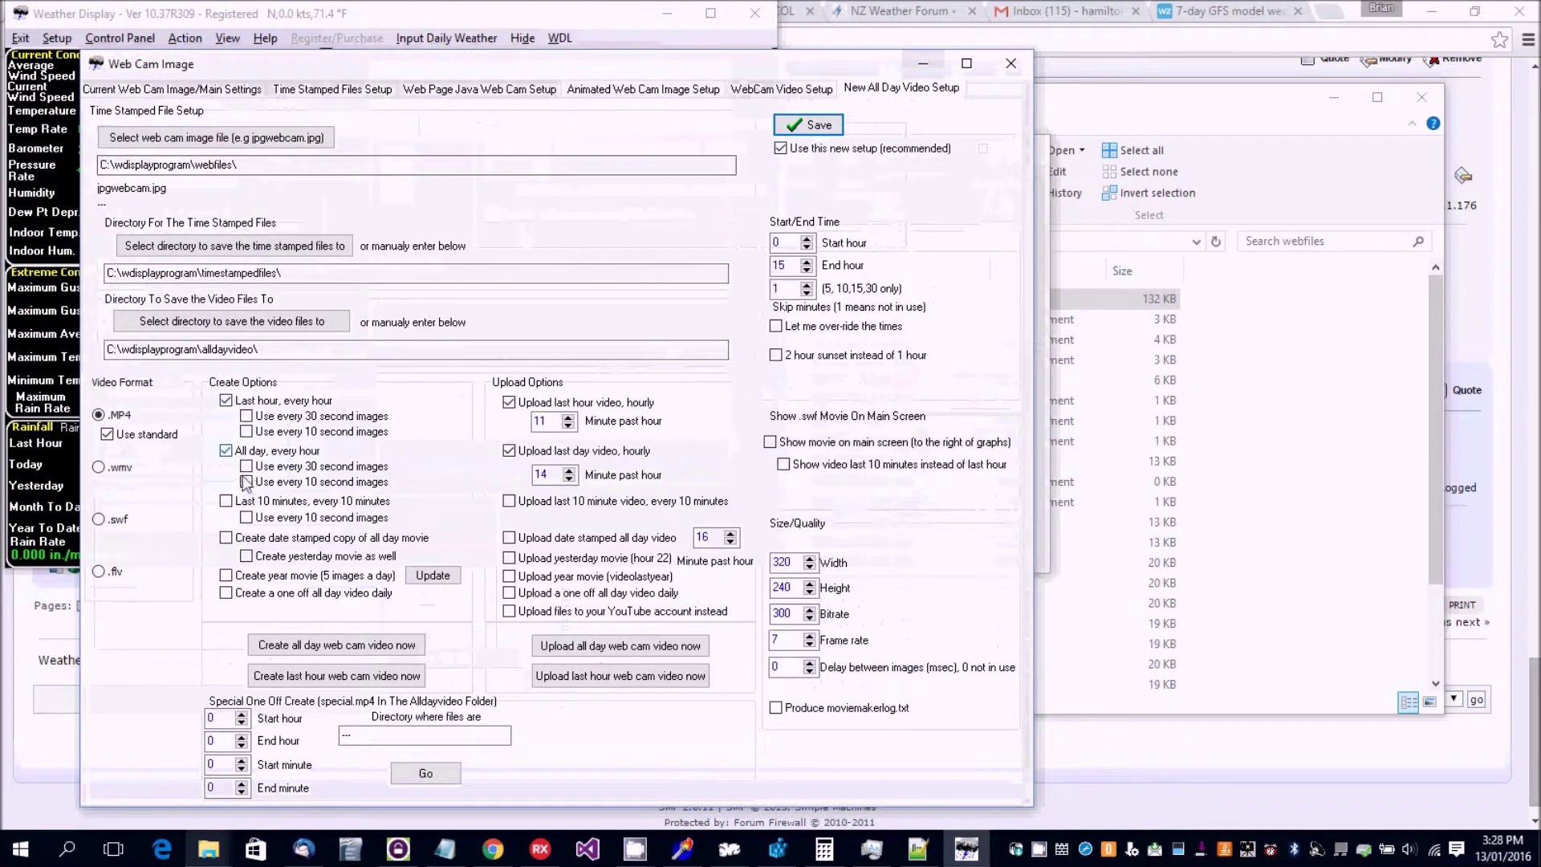
{"action": "left_click", "coordinate": [329, 645]}
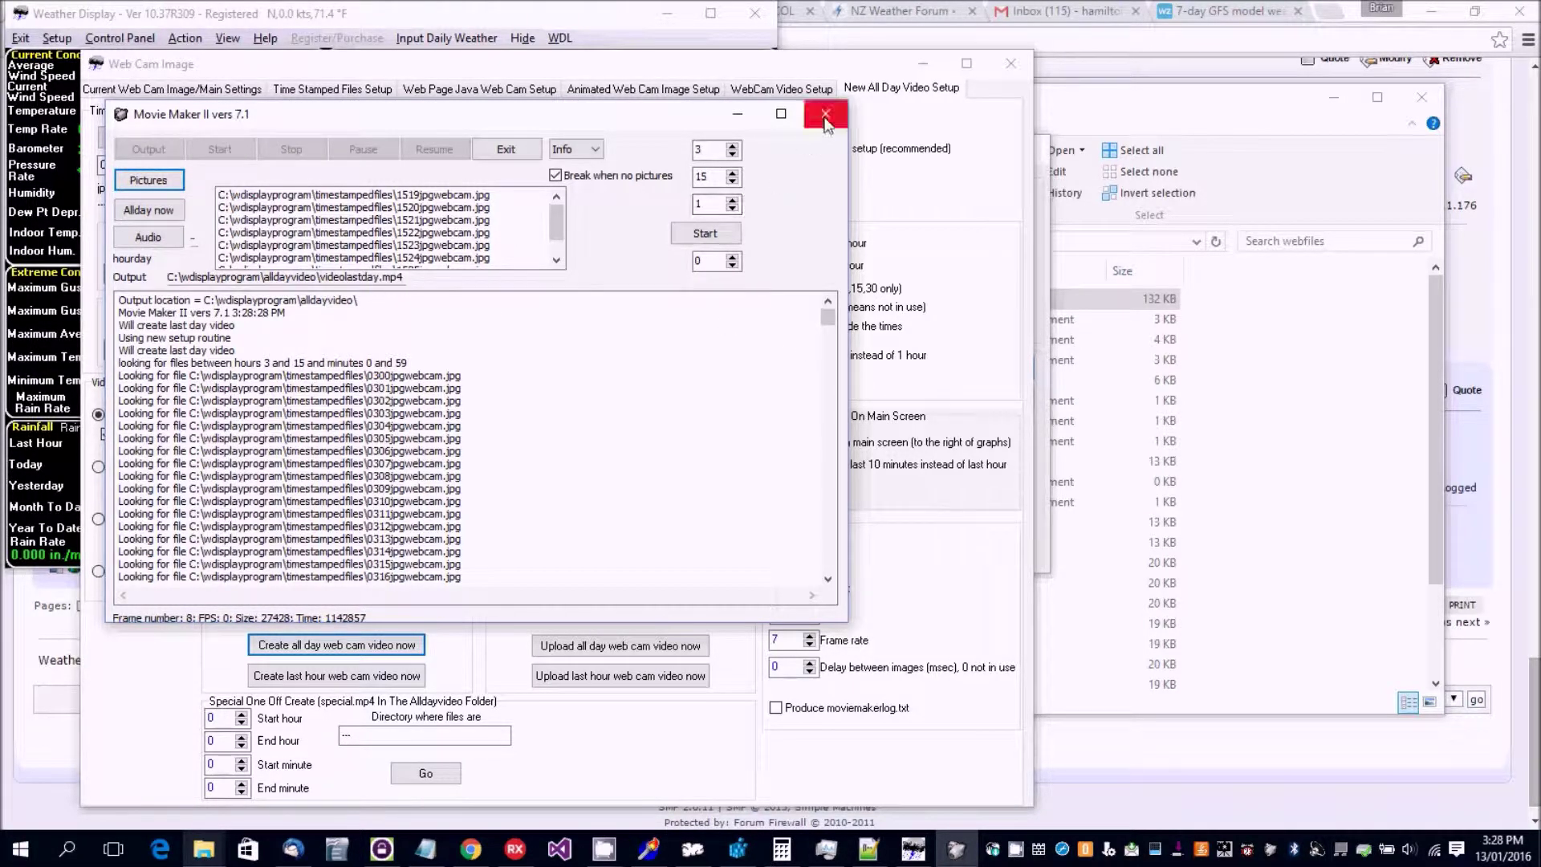
- Open the alldayvideo folder in wdisplayprogram and play videolastday.mp4
{"action": "left_click", "coordinate": [211, 854]}
{"action": "left_click", "coordinate": [314, 763]}
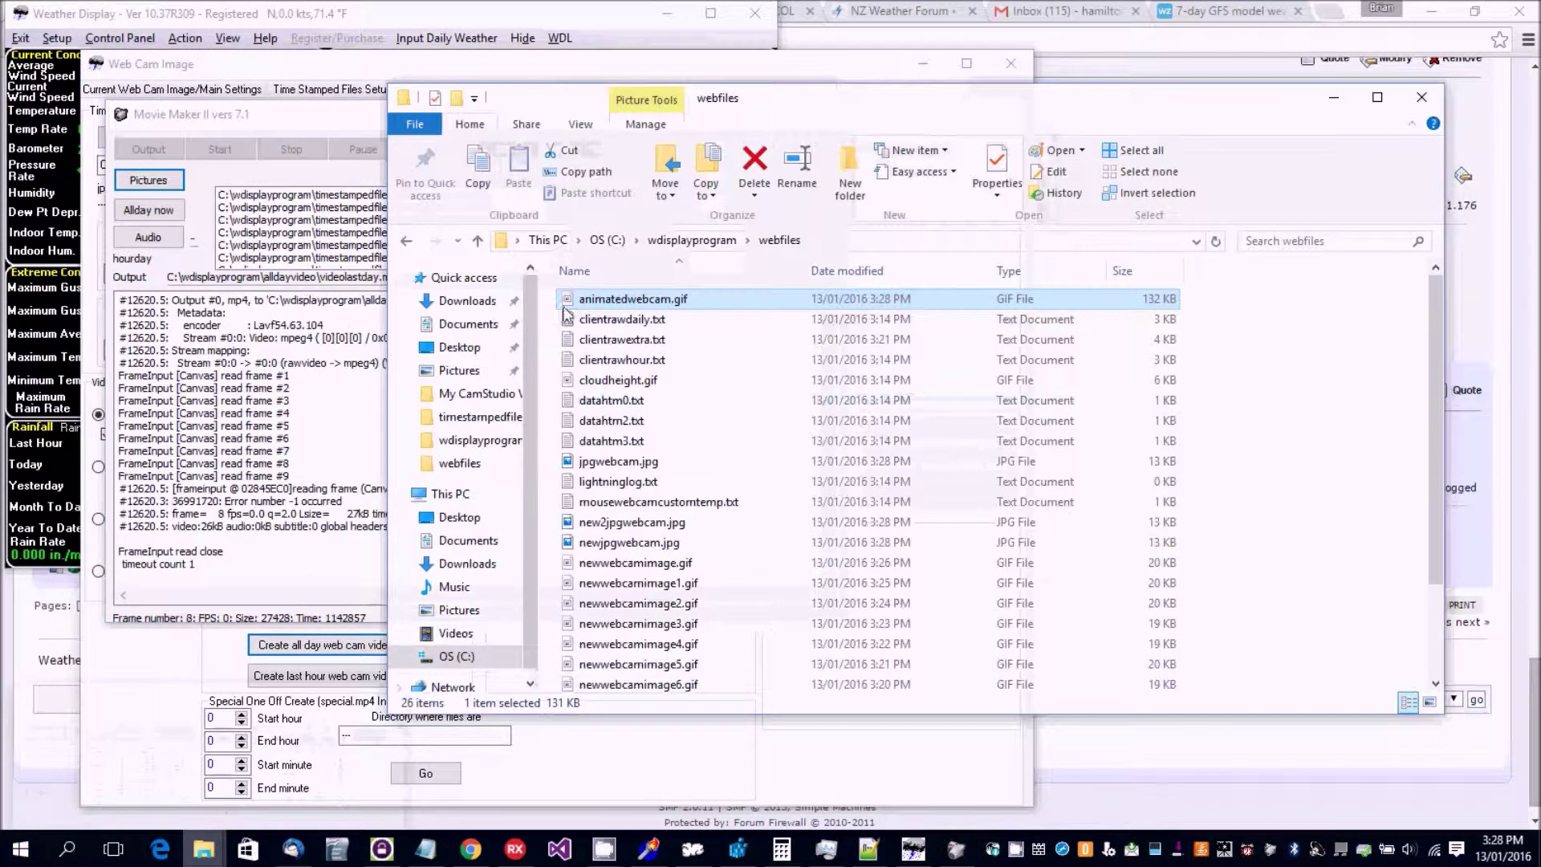
{"action": "left_click", "coordinate": [692, 240]}
{"action": "scroll", "coordinate": [699, 401], "scroll_direction": "up", "scroll_amount": 20}
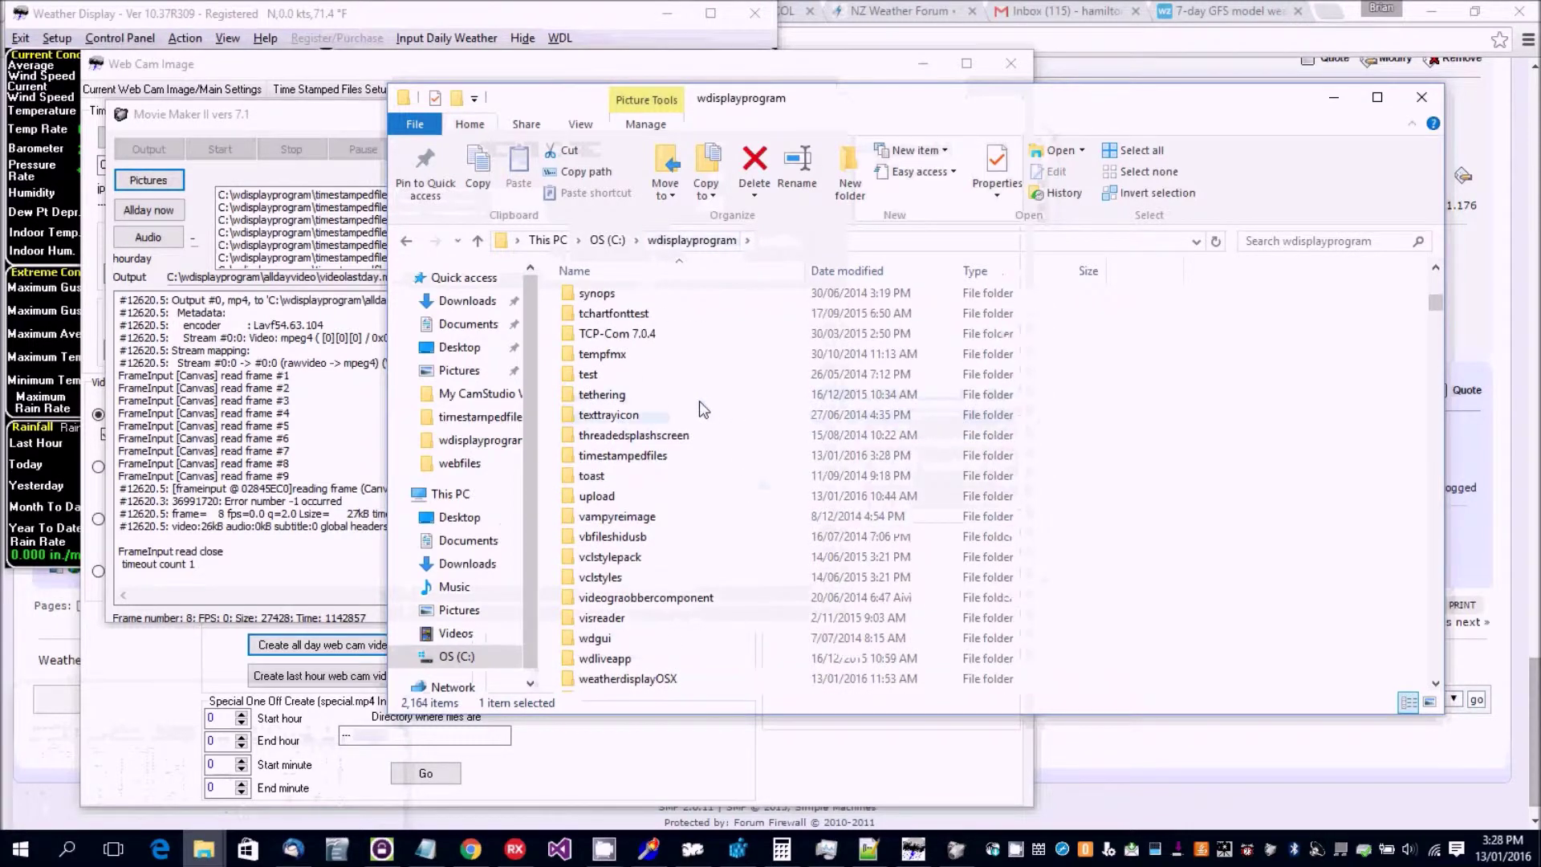
{"action": "scroll", "coordinate": [642, 402], "scroll_direction": "up", "scroll_amount": 20}
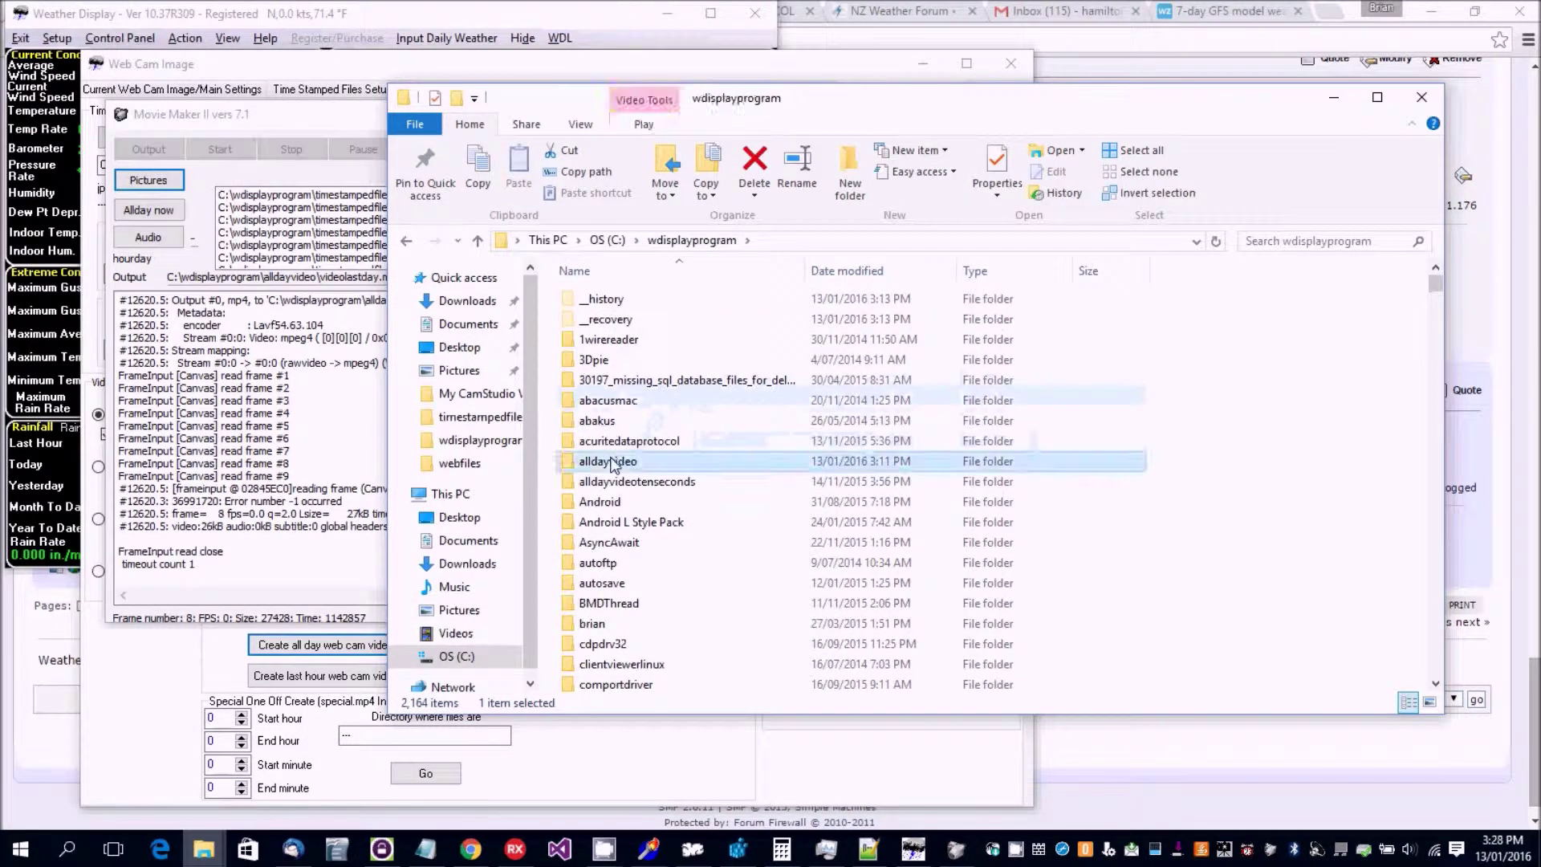
{"action": "double_click", "coordinate": [613, 461]}
{"action": "double_click", "coordinate": [632, 299]}
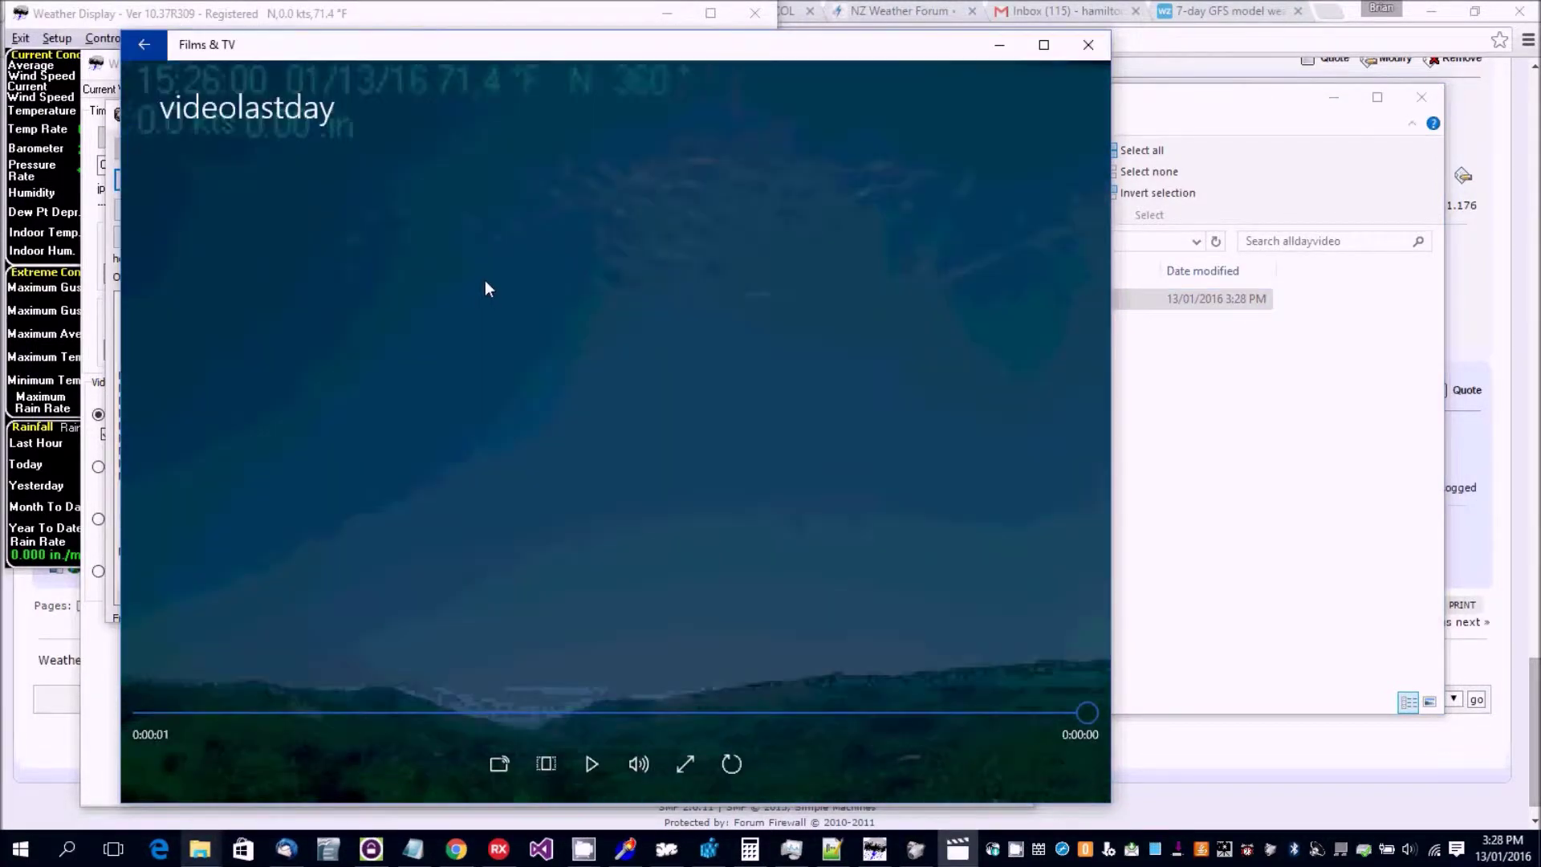
- Replay videolastday from near its beginning and close the video player
{"action": "left_click_drag", "start_coordinate": [1077, 713], "coordinate": [154, 712]}
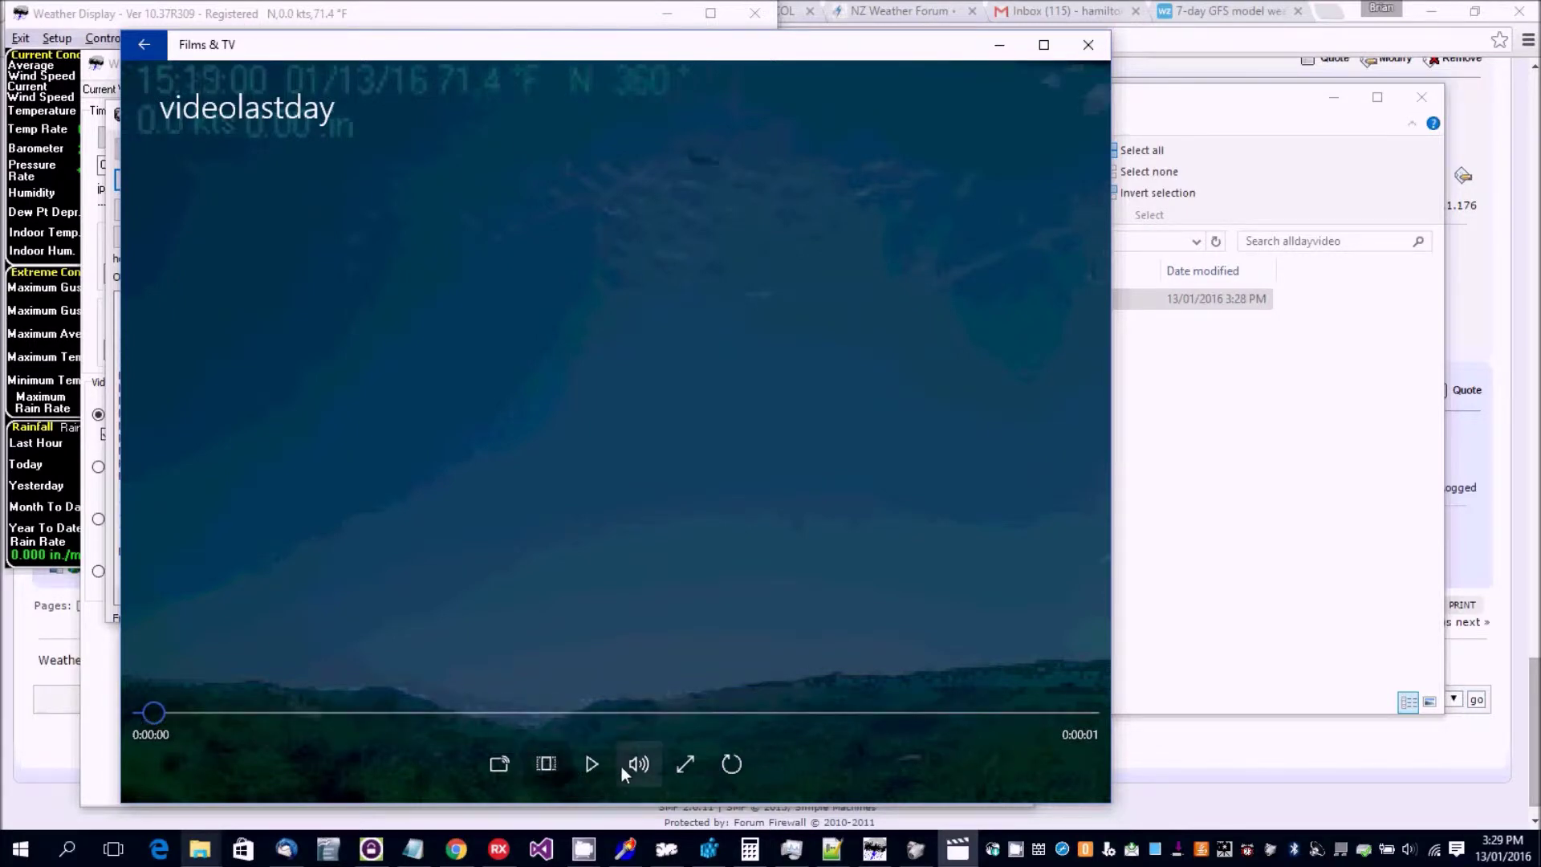
{"action": "left_click", "coordinate": [592, 764]}
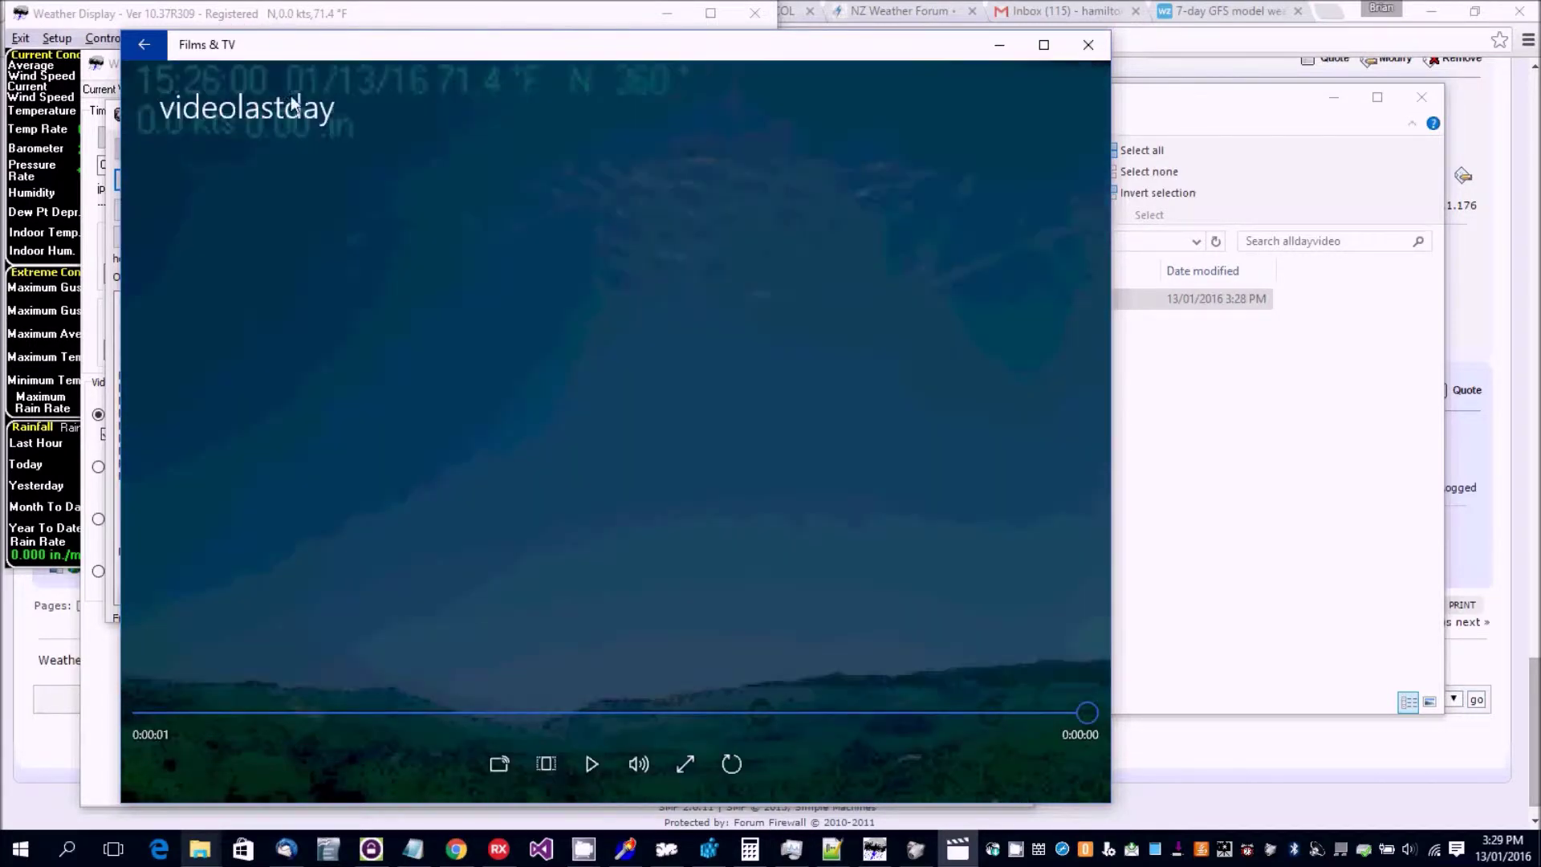
{"action": "left_click", "coordinate": [1088, 42]}
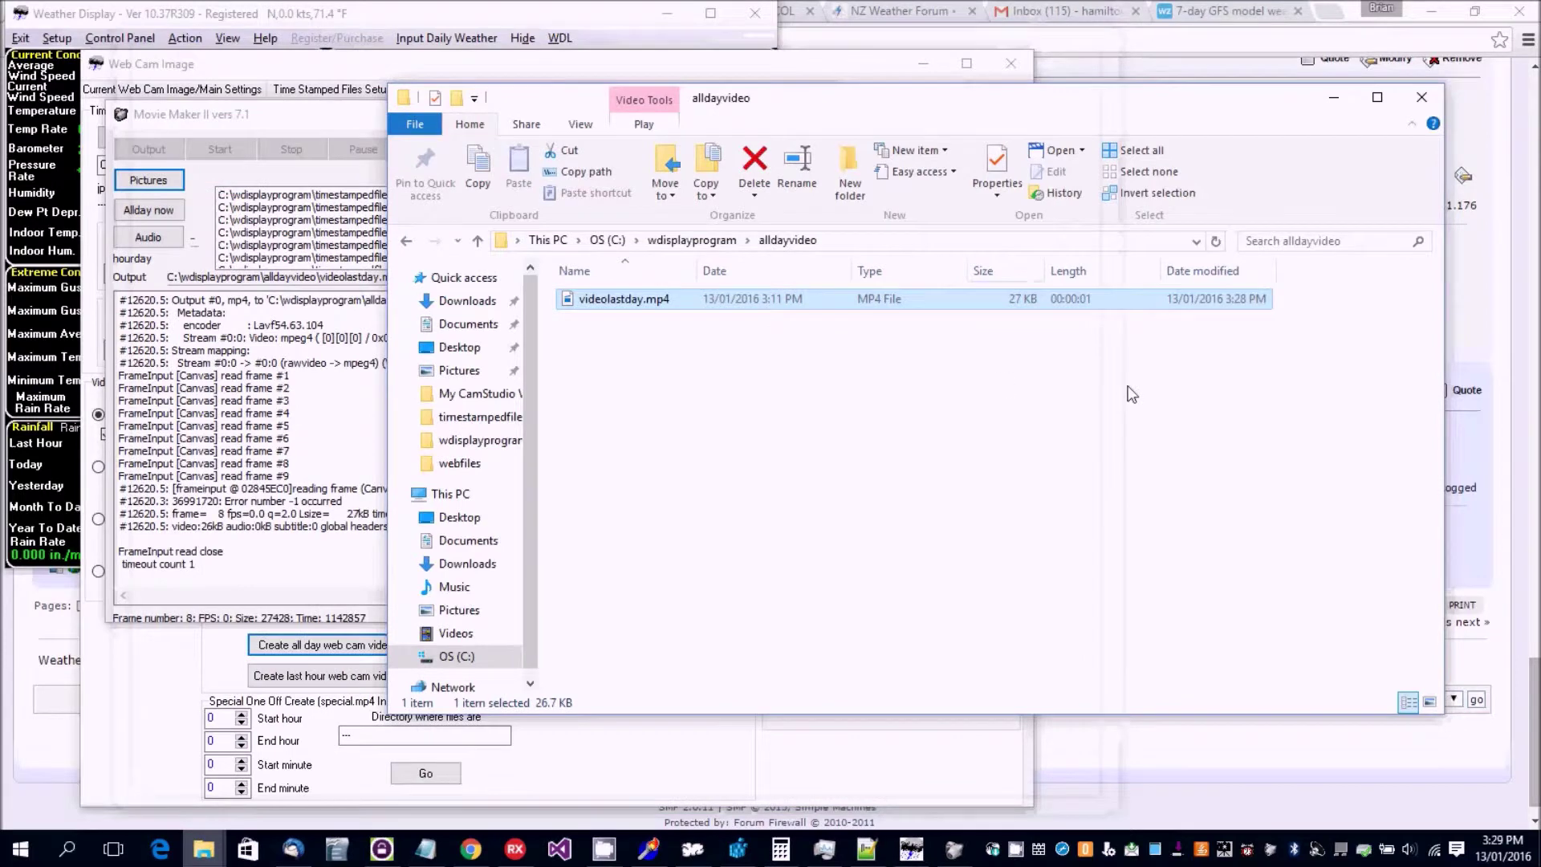
- Close Movie Maker II, save the new all day video setup and confirm the Control Panel
{"action": "left_click", "coordinate": [348, 120]}
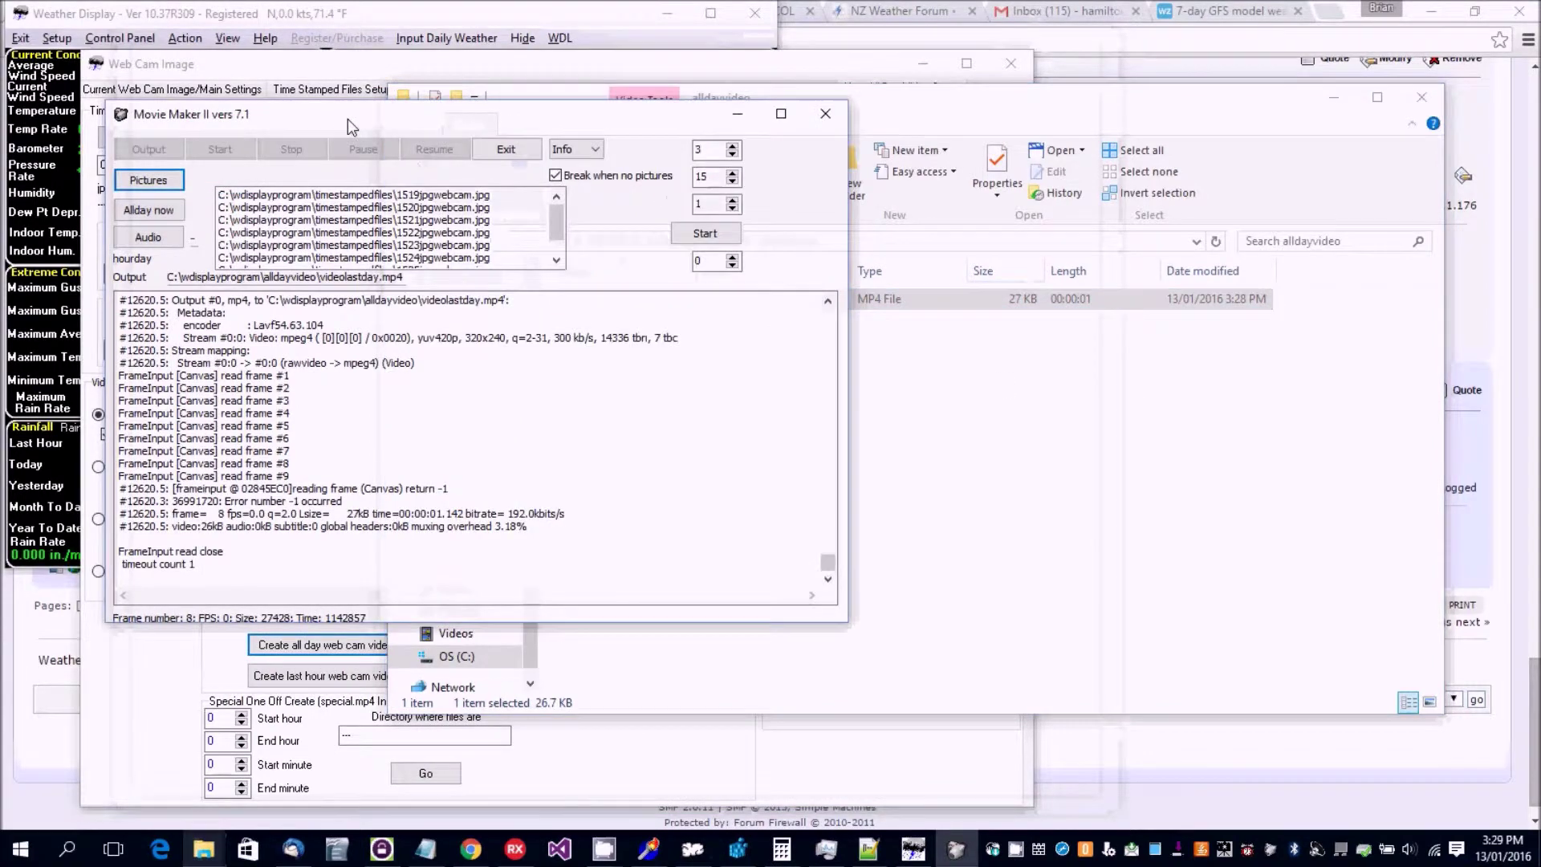
{"action": "left_click", "coordinate": [825, 113]}
{"action": "left_click", "coordinate": [343, 69]}
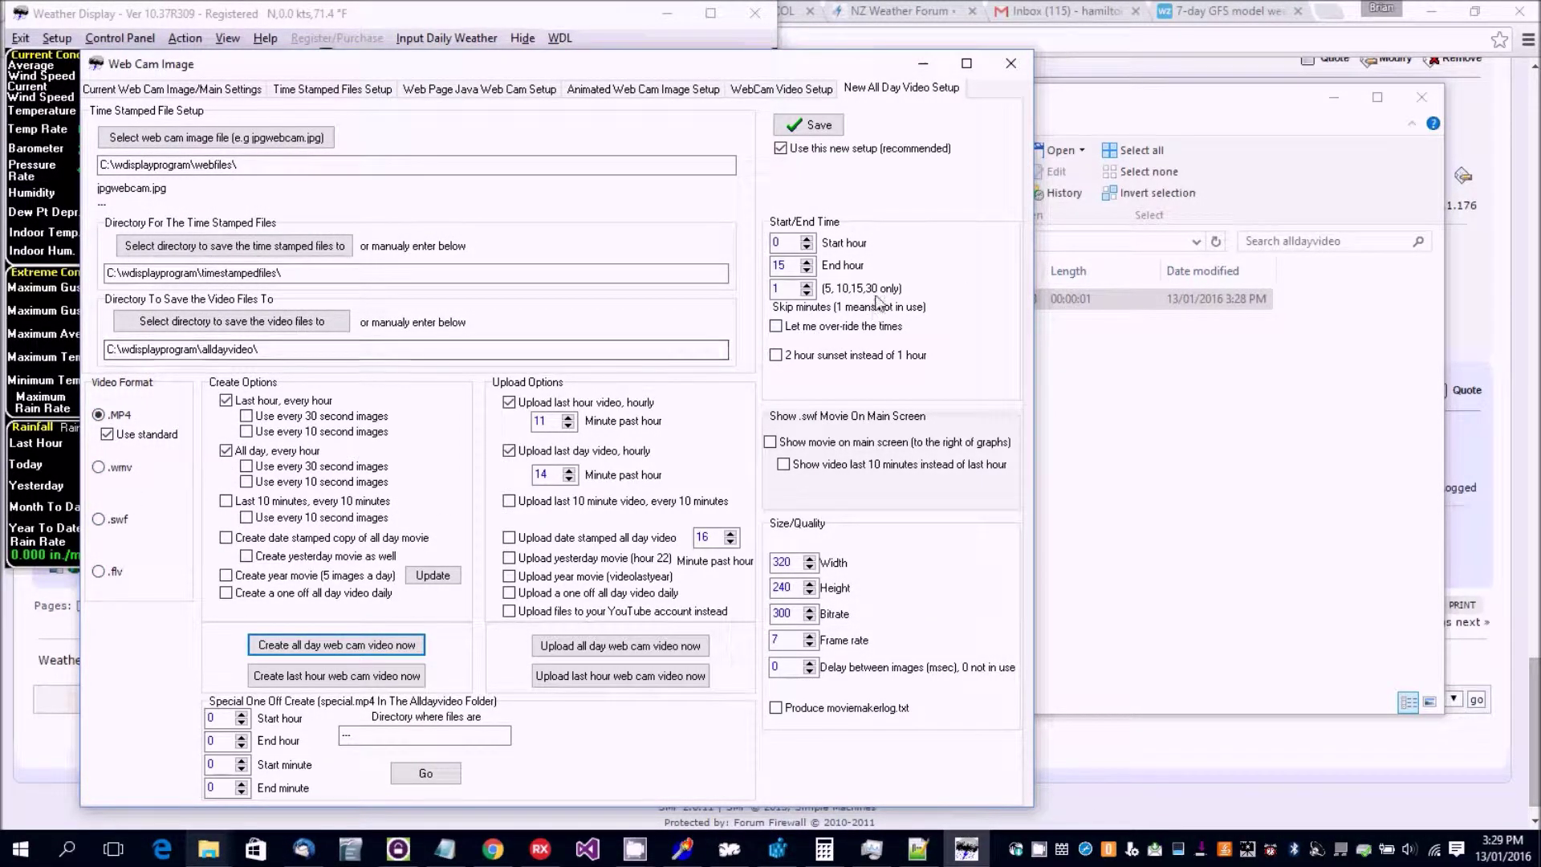
{"action": "left_click", "coordinate": [808, 126]}
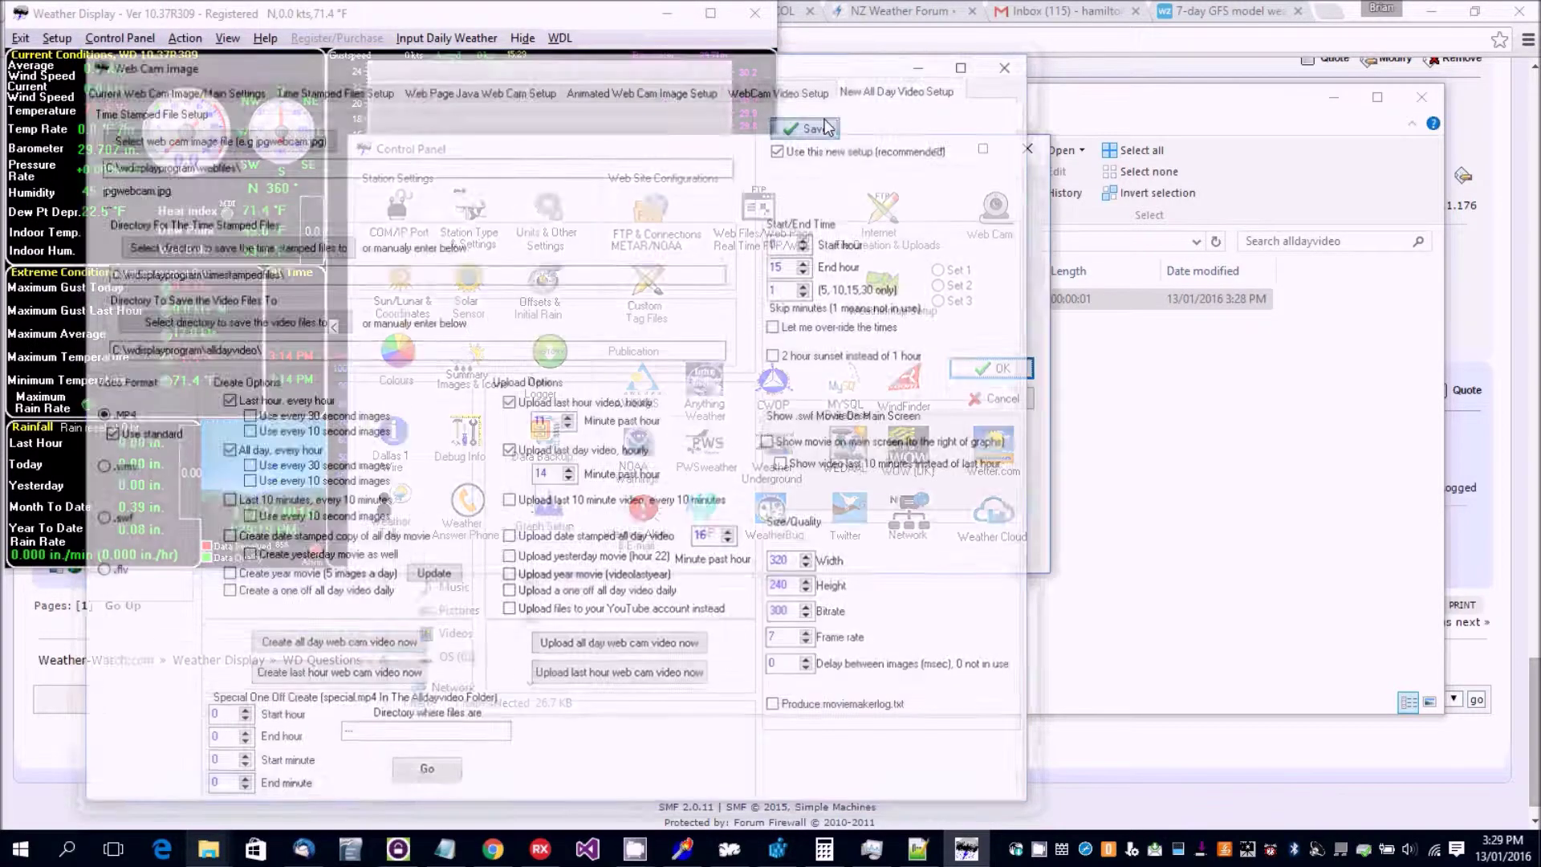
{"action": "left_click", "coordinate": [991, 366]}
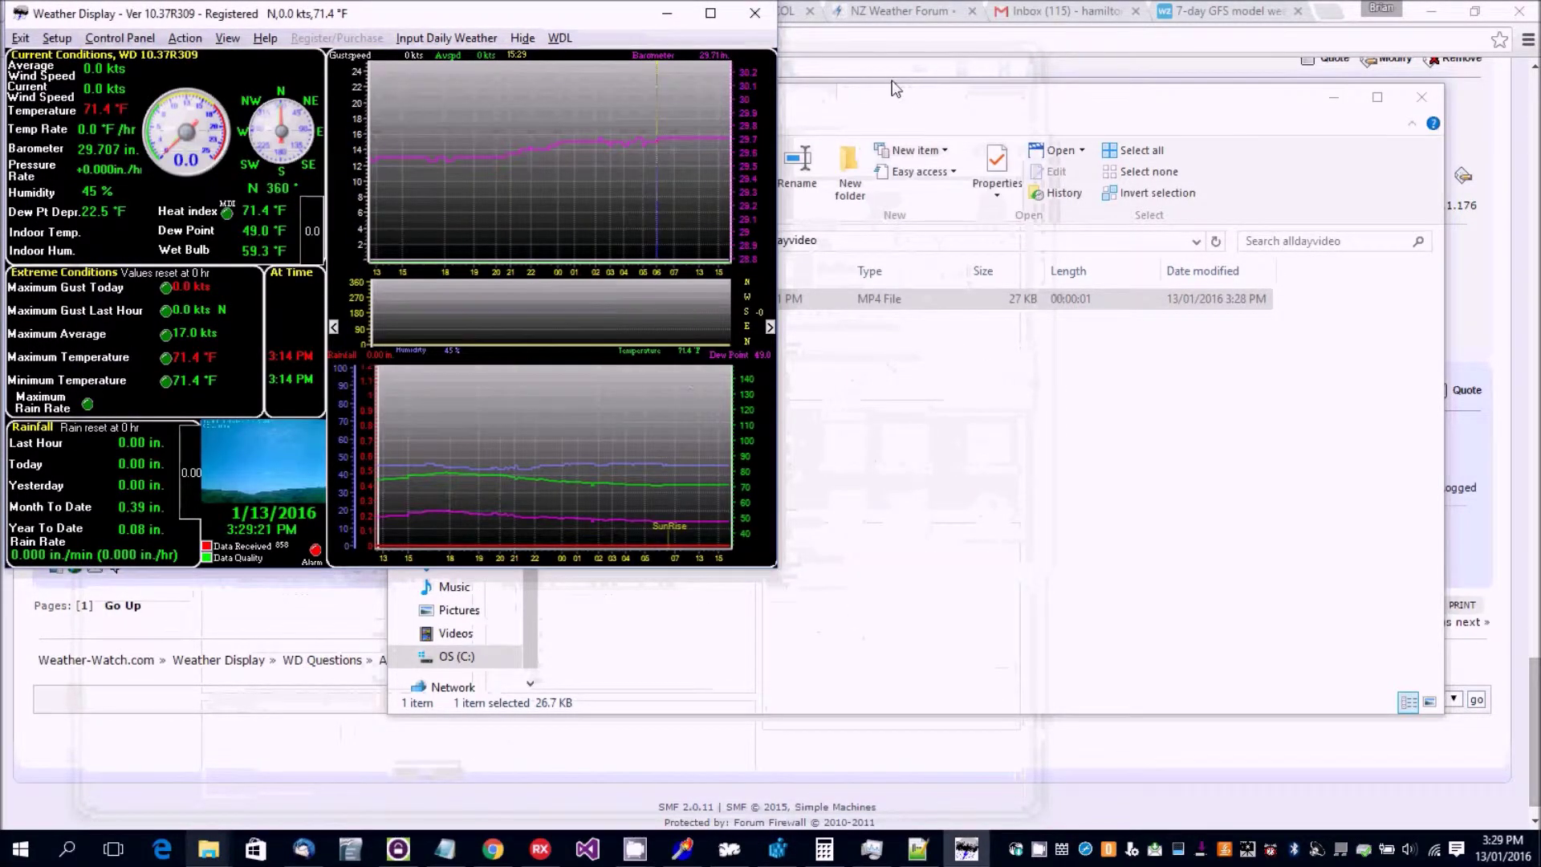
- Return to the webfiles folder, view animatedwebcam.gif in Photos, close it and look through the webcam image files
{"action": "left_click", "coordinate": [895, 89]}
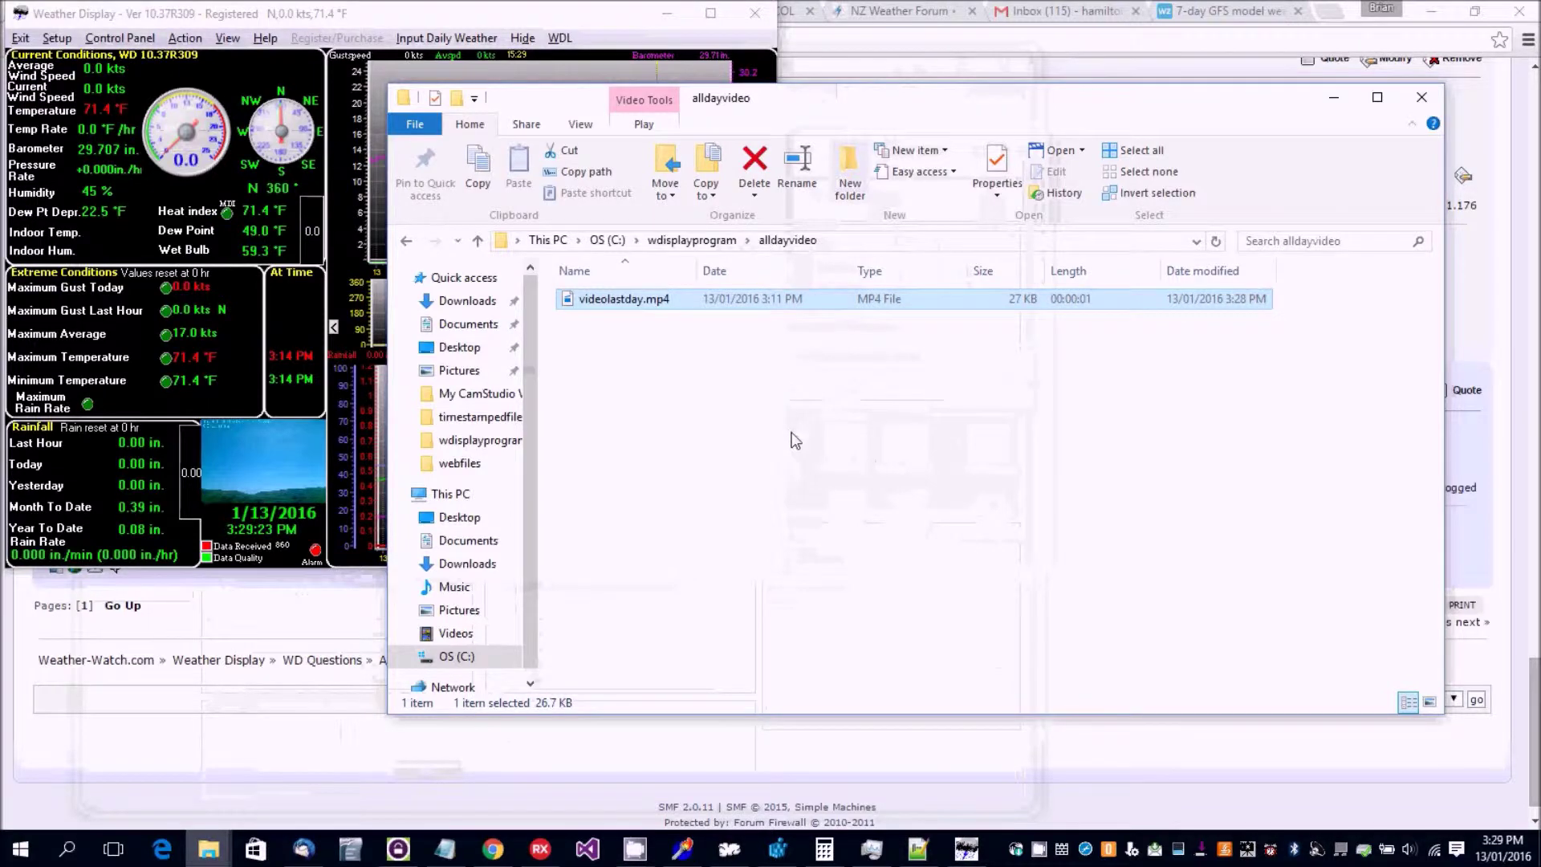
{"action": "left_click", "coordinate": [707, 242]}
{"action": "scroll", "coordinate": [762, 411], "scroll_direction": "down", "scroll_amount": 20}
{"action": "scroll", "coordinate": [759, 438], "scroll_direction": "down", "scroll_amount": 20}
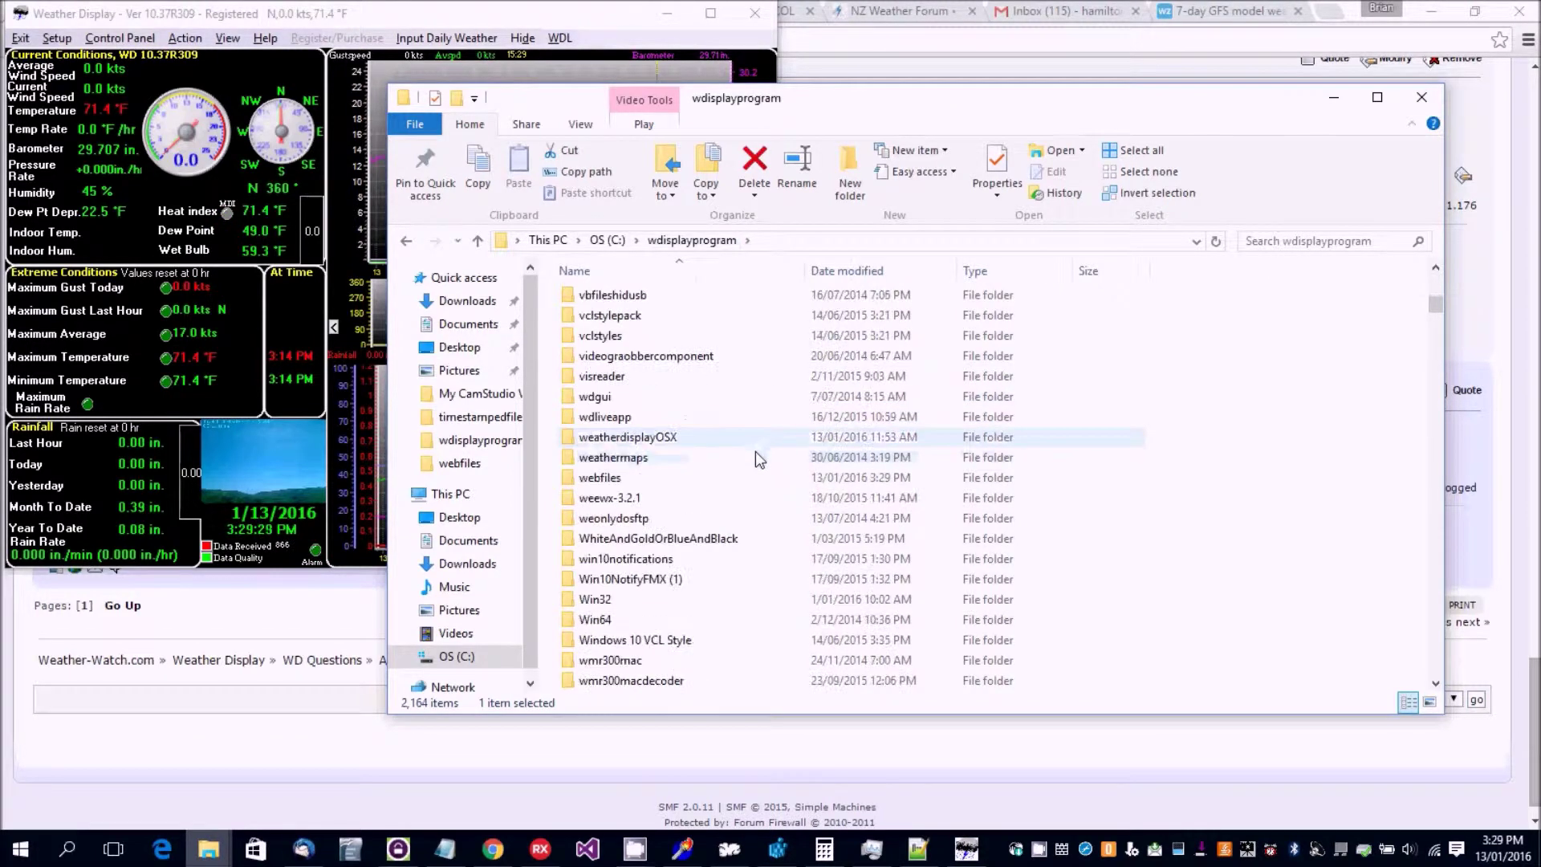
{"action": "double_click", "coordinate": [612, 477]}
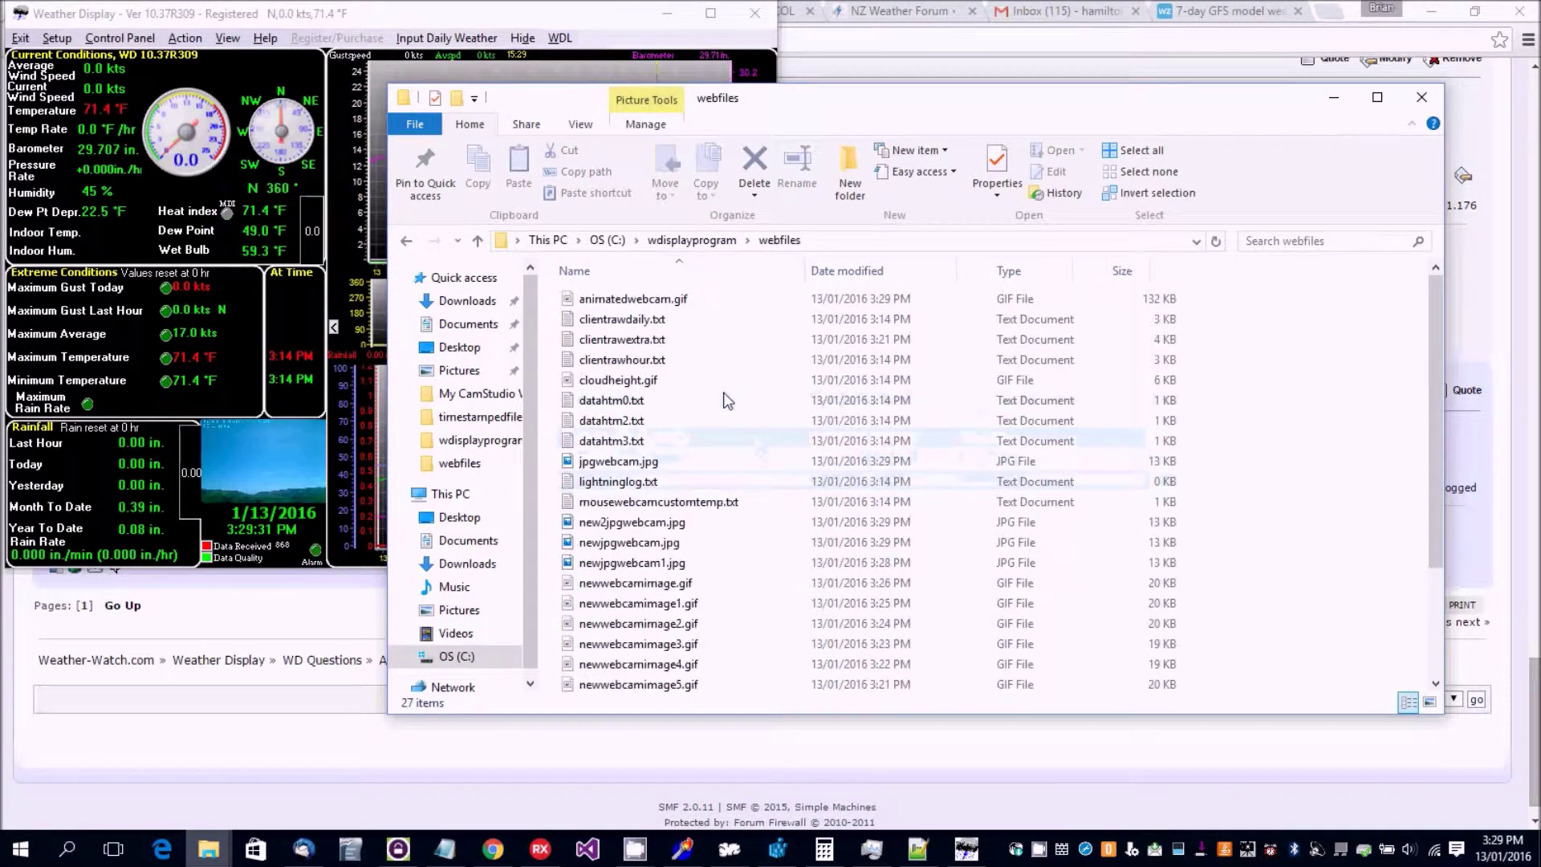
{"action": "right_click", "coordinate": [640, 300]}
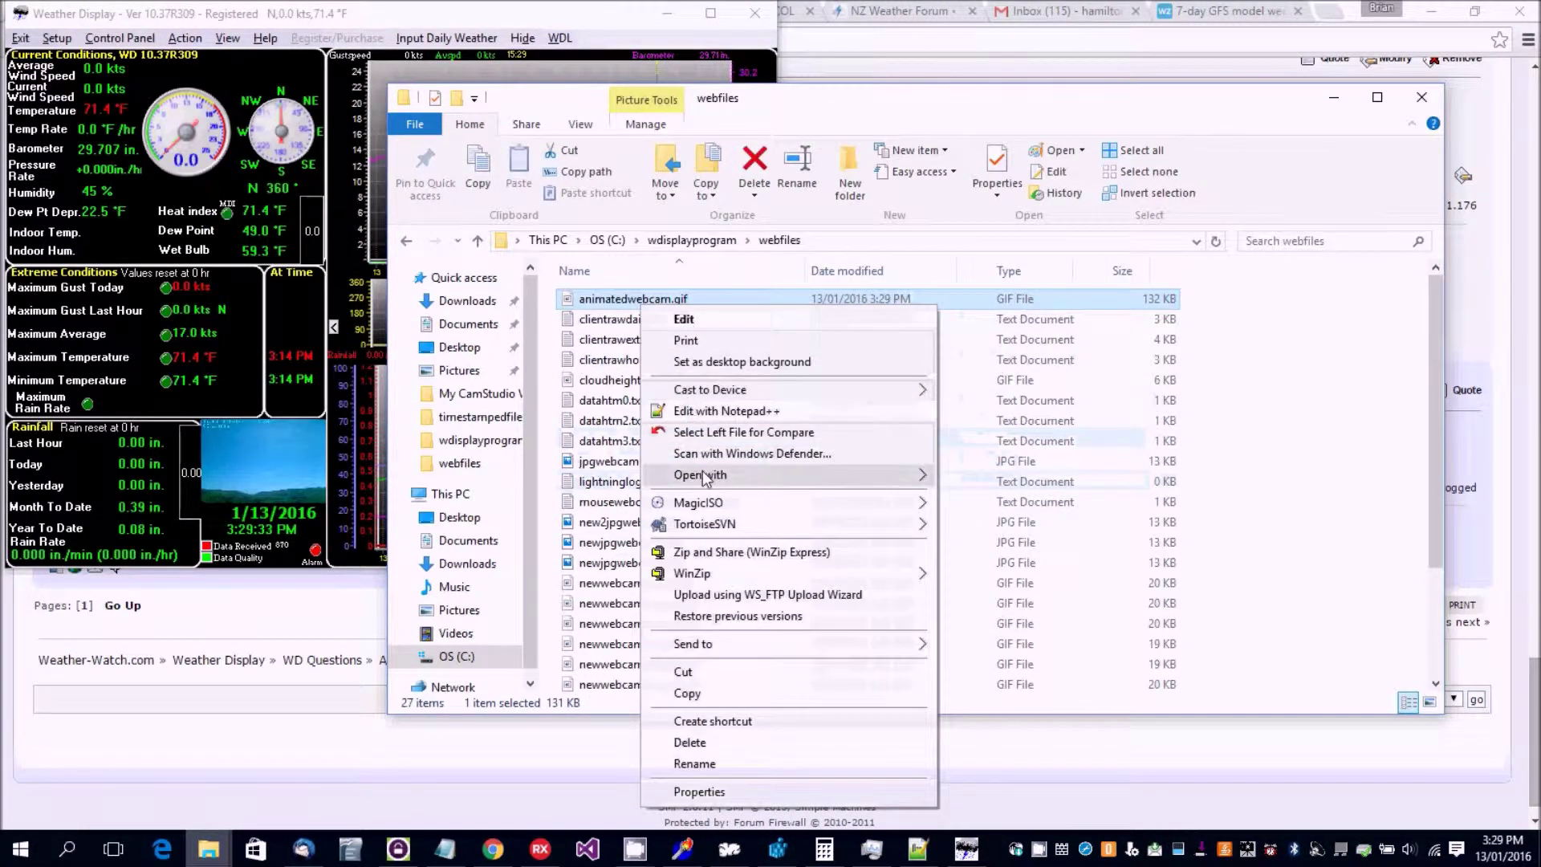
{"action": "mouse_move", "coordinate": [703, 478]}
{"action": "left_click", "coordinate": [1000, 579]}
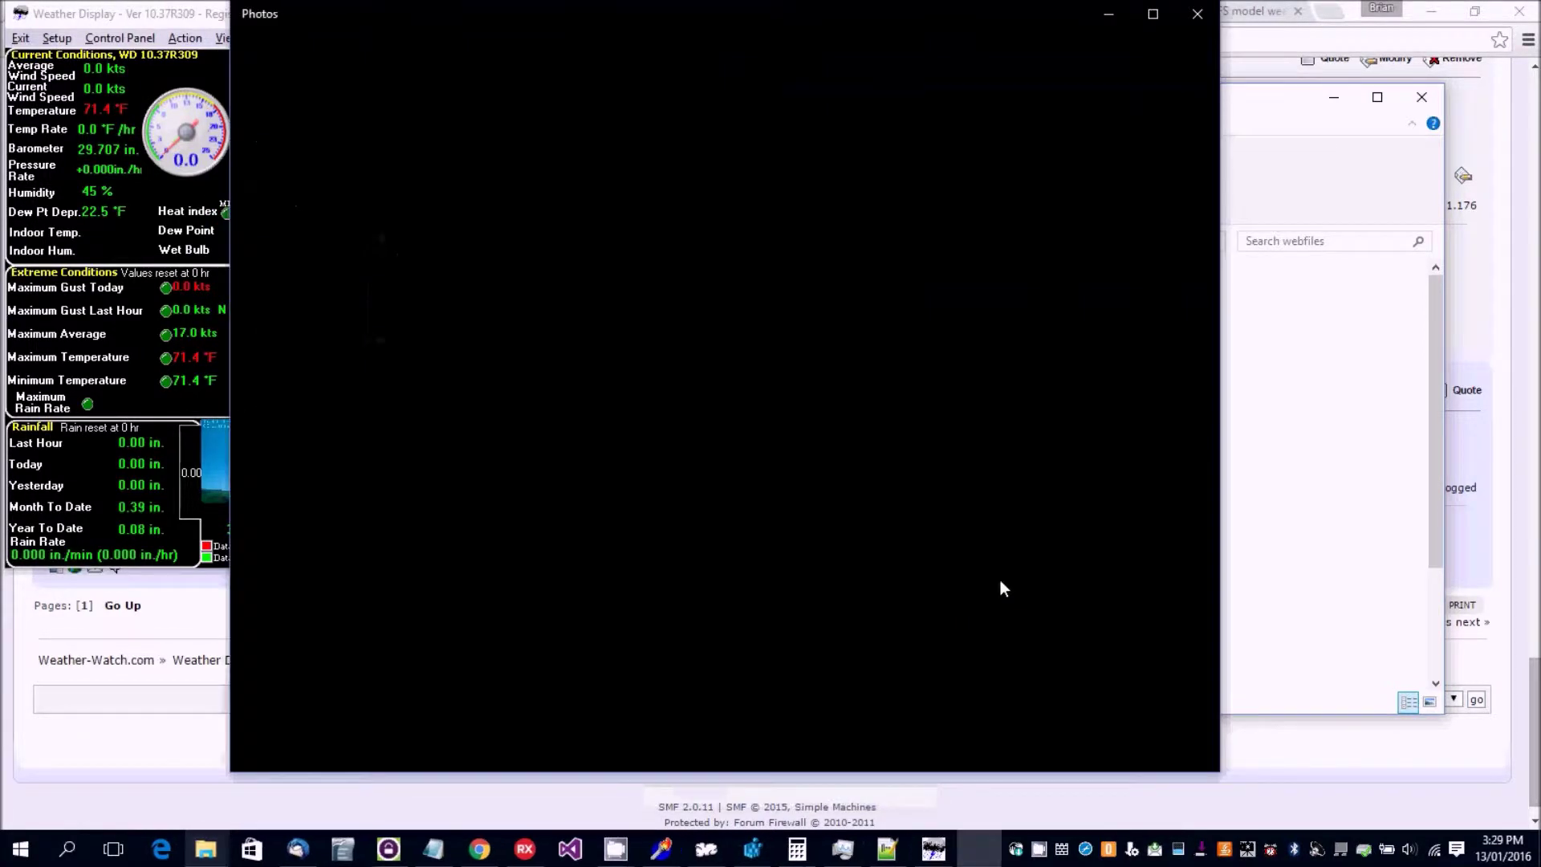
{"action": "left_click", "coordinate": [1199, 15]}
{"action": "scroll", "coordinate": [827, 516], "scroll_direction": "down", "scroll_amount": 3}
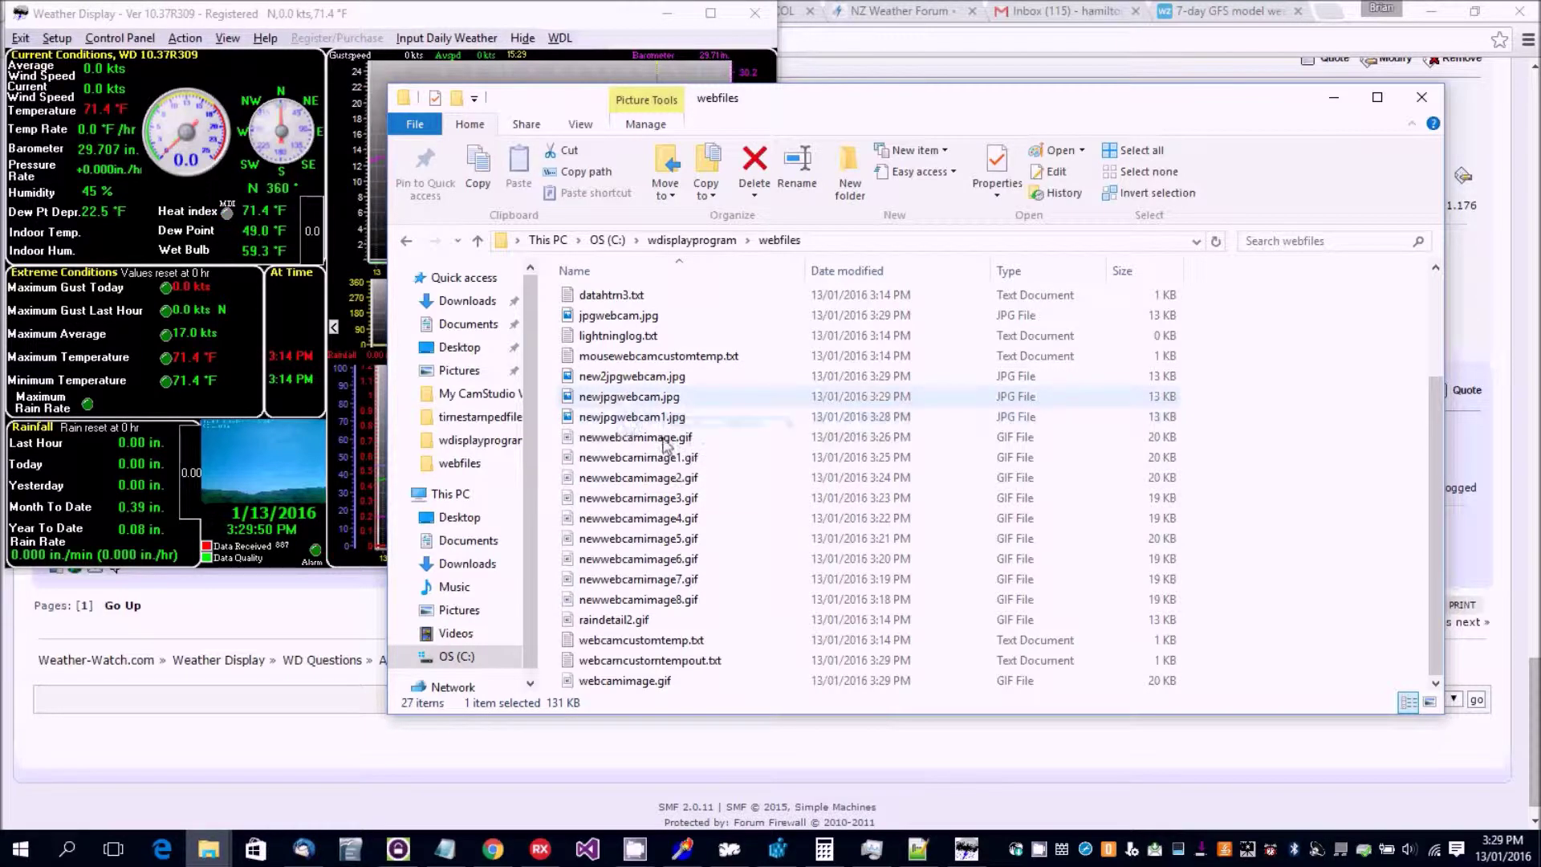
- Reopen the Weather Display web cam settings, review and save the New All Day Video Setup, and confirm the Control Panel
{"action": "left_click", "coordinate": [120, 38]}
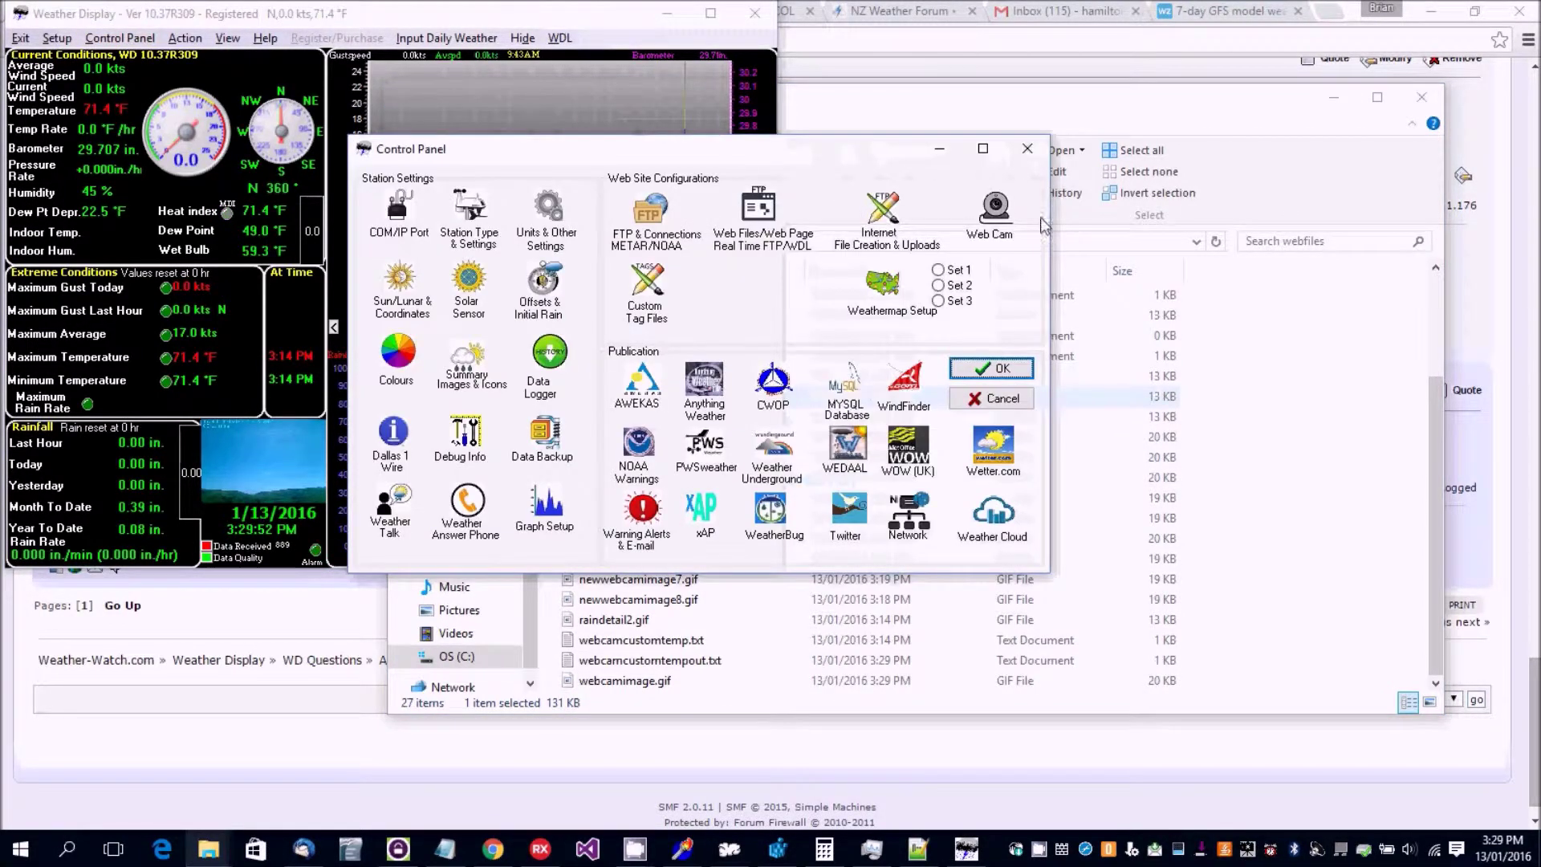
{"action": "left_click", "coordinate": [993, 207]}
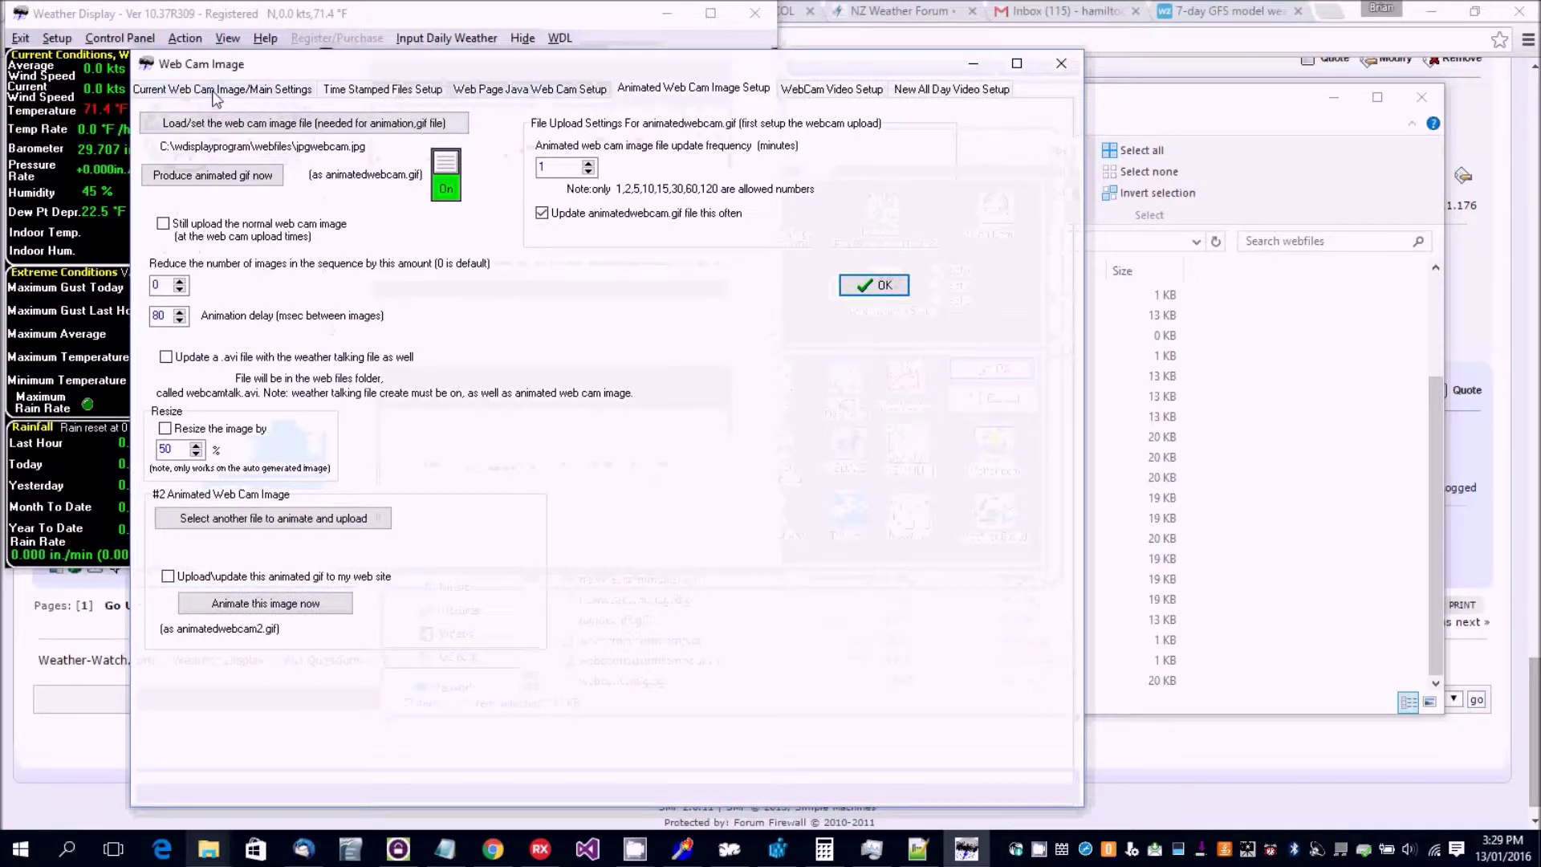
{"action": "left_click", "coordinate": [214, 91]}
{"action": "left_click", "coordinate": [923, 90]}
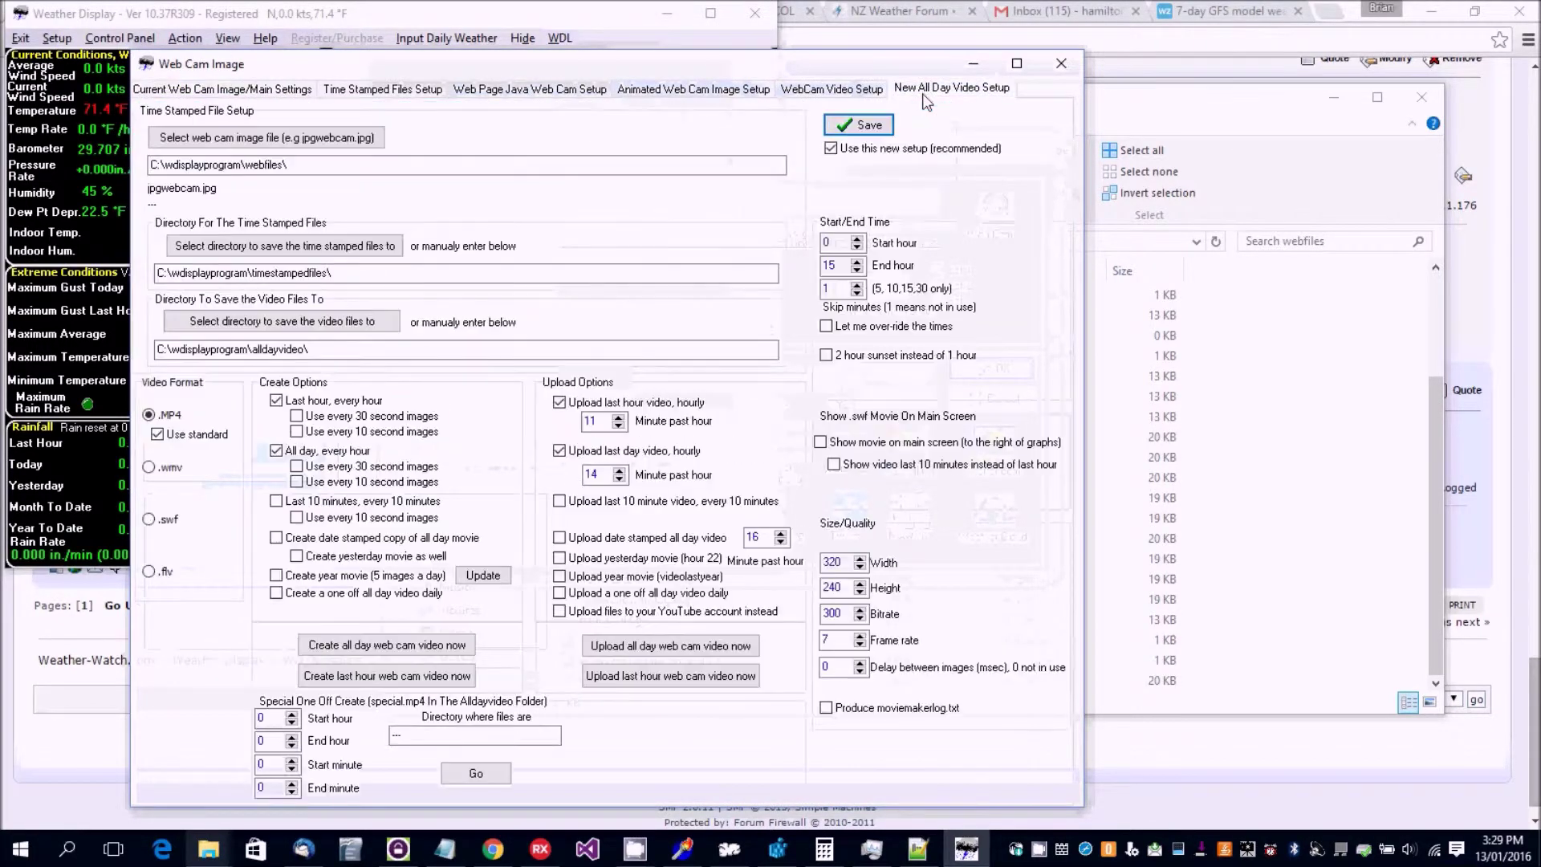
{"action": "left_click", "coordinate": [857, 124]}
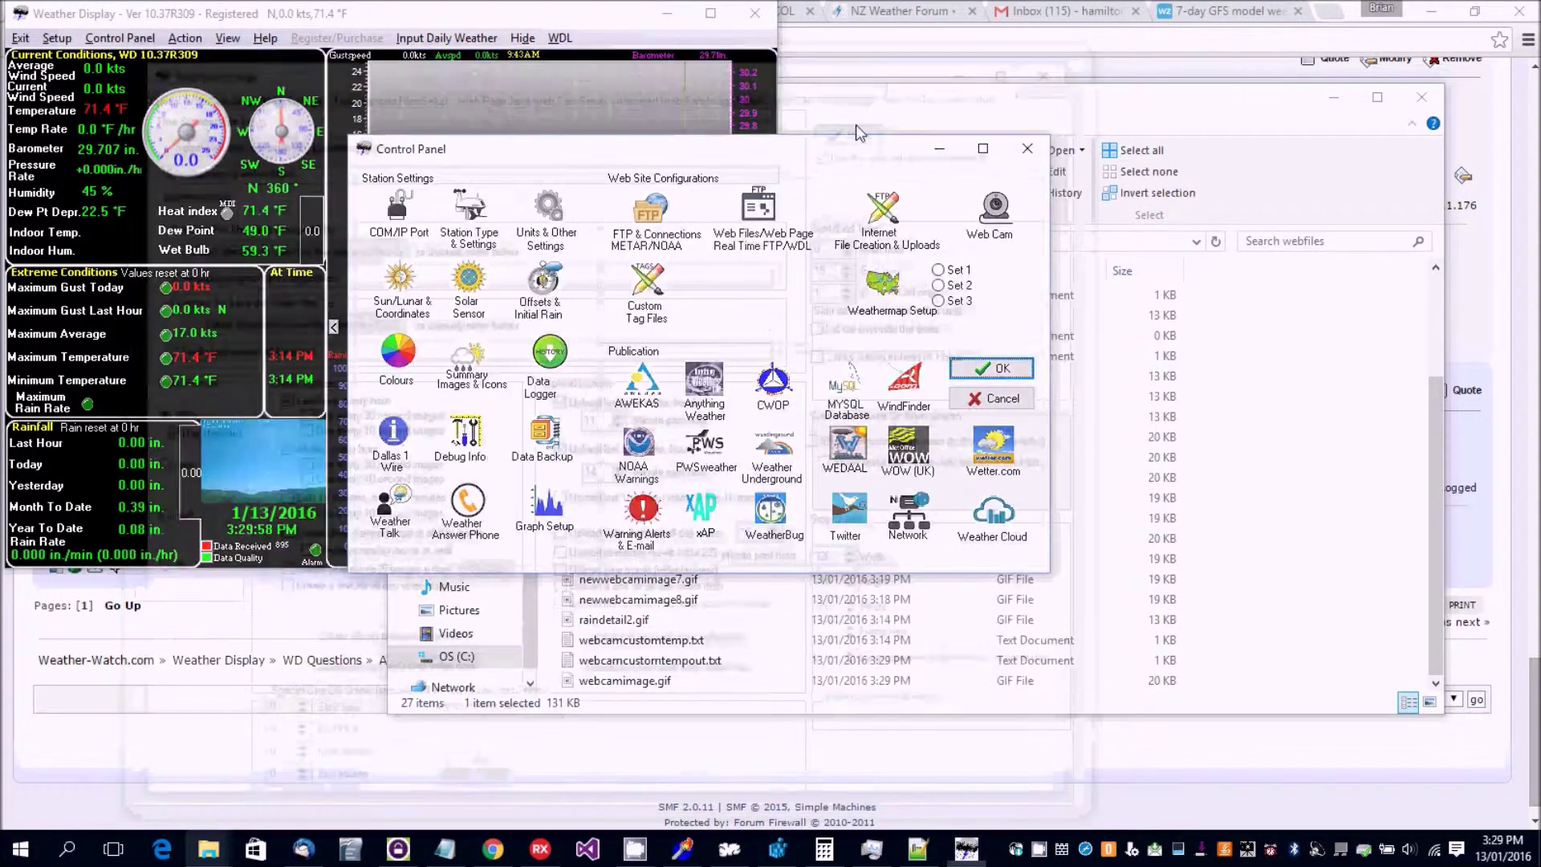
{"action": "left_click", "coordinate": [1007, 378]}
{"action": "mouse_move", "coordinate": [634, 848]}
{"action": "left_click", "coordinate": [546, 744]}
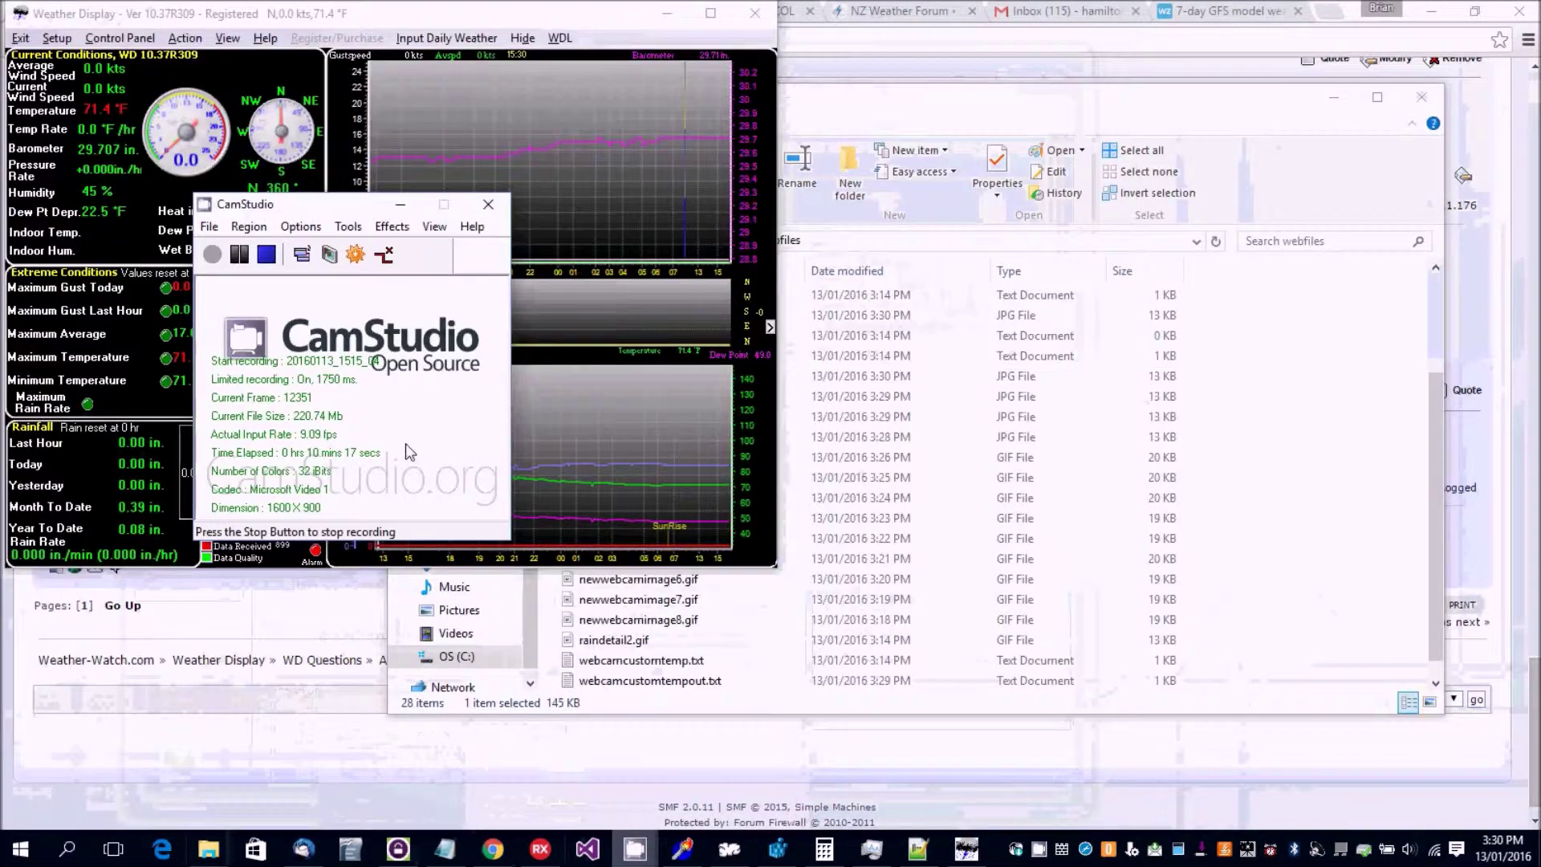
{"action": "left_click", "coordinate": [241, 256]}
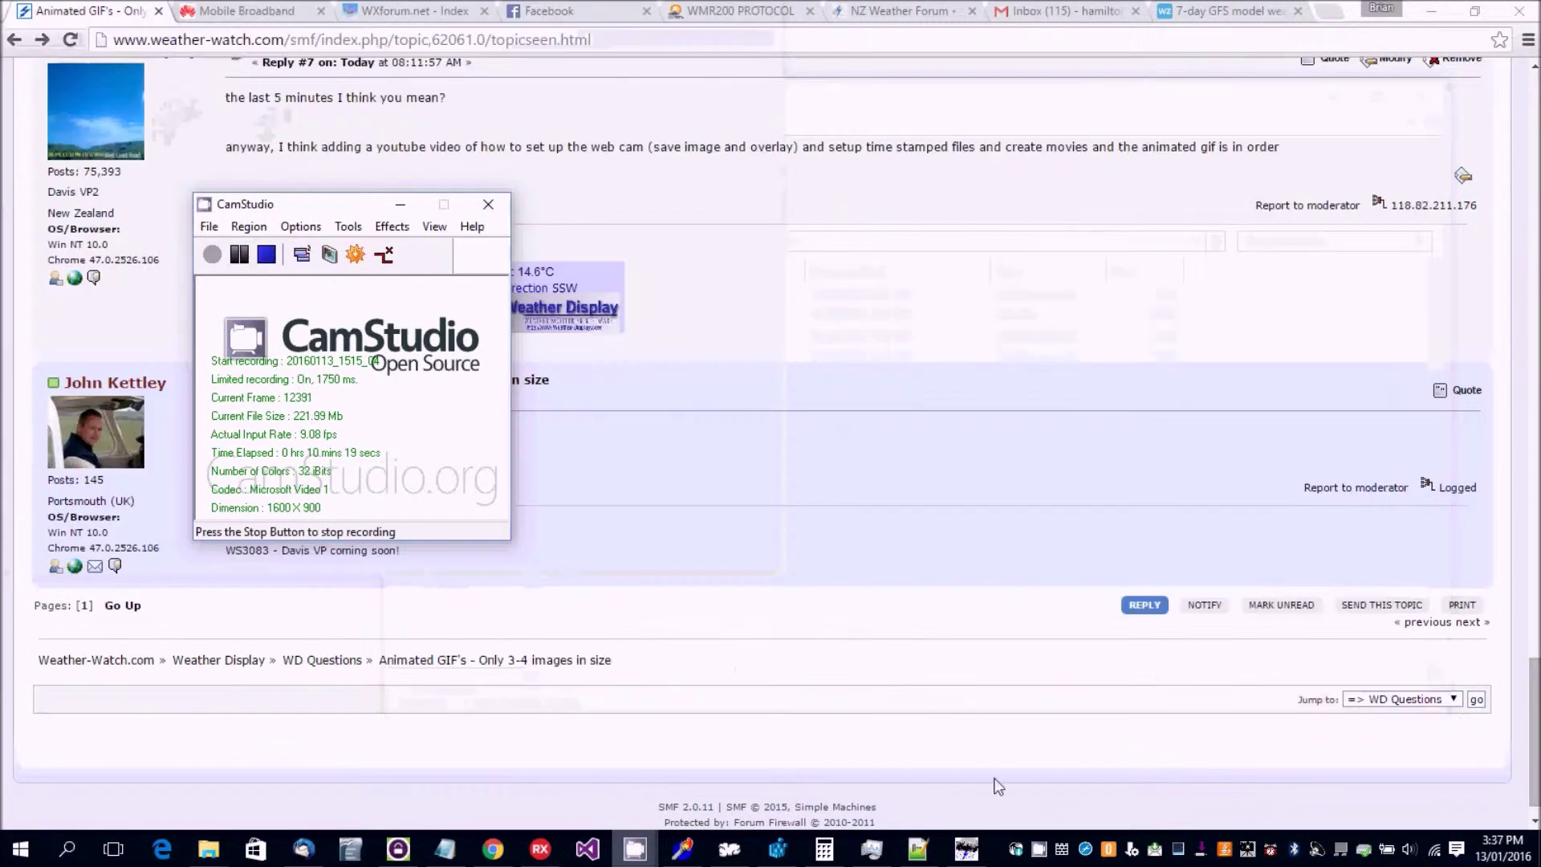
- Bring up Weather Display and the webfiles folder, view the updated animatedwebcam.gif in Photos, and close it
{"action": "mouse_move", "coordinate": [966, 848]}
{"action": "left_click", "coordinate": [955, 762]}
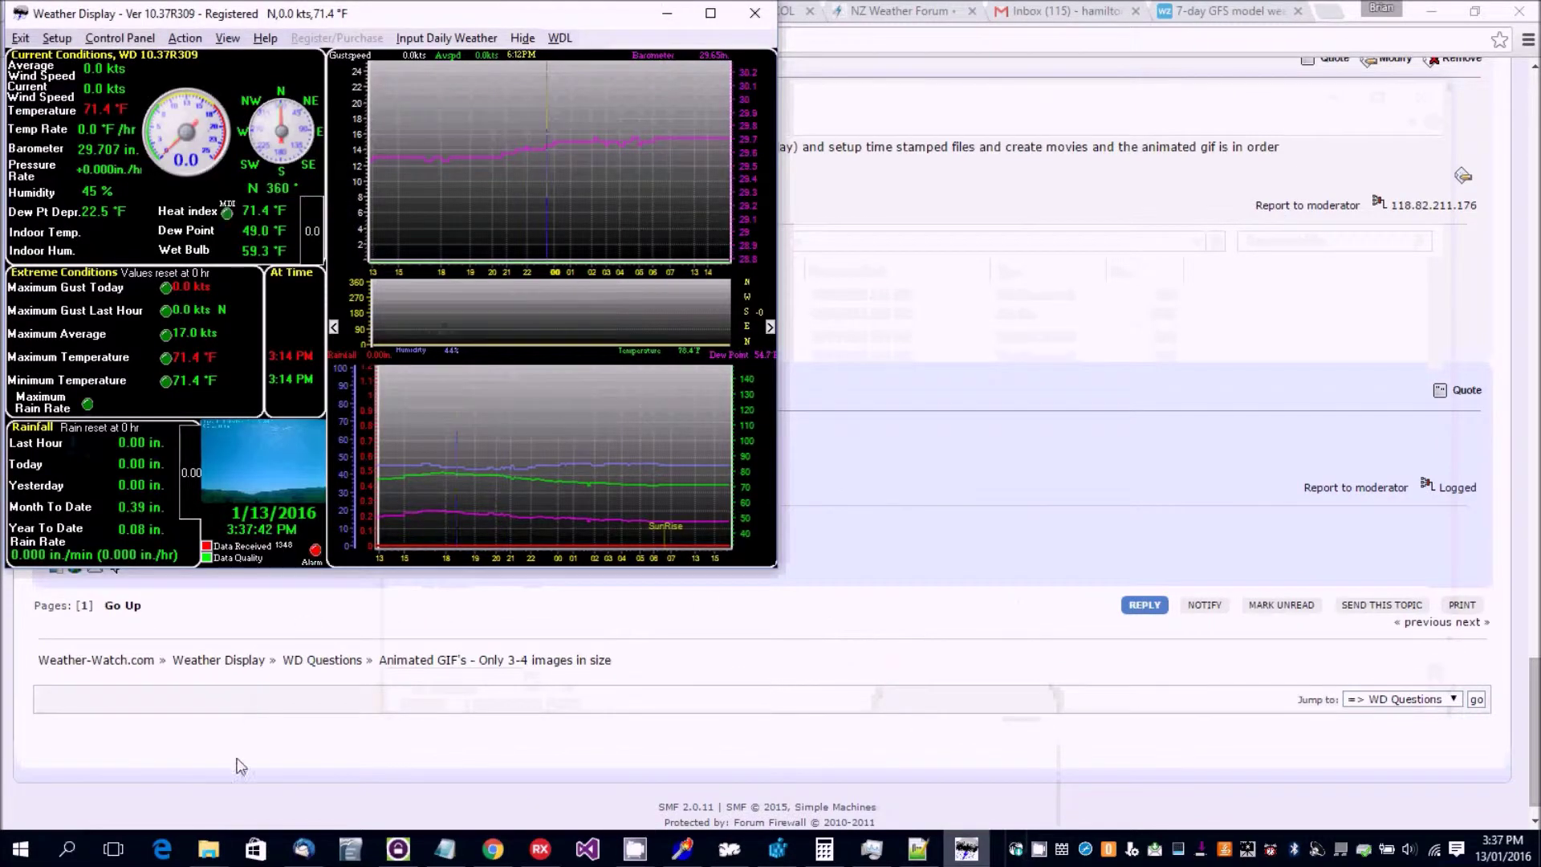
{"action": "left_click", "coordinate": [208, 848]}
{"action": "left_click", "coordinate": [233, 762]}
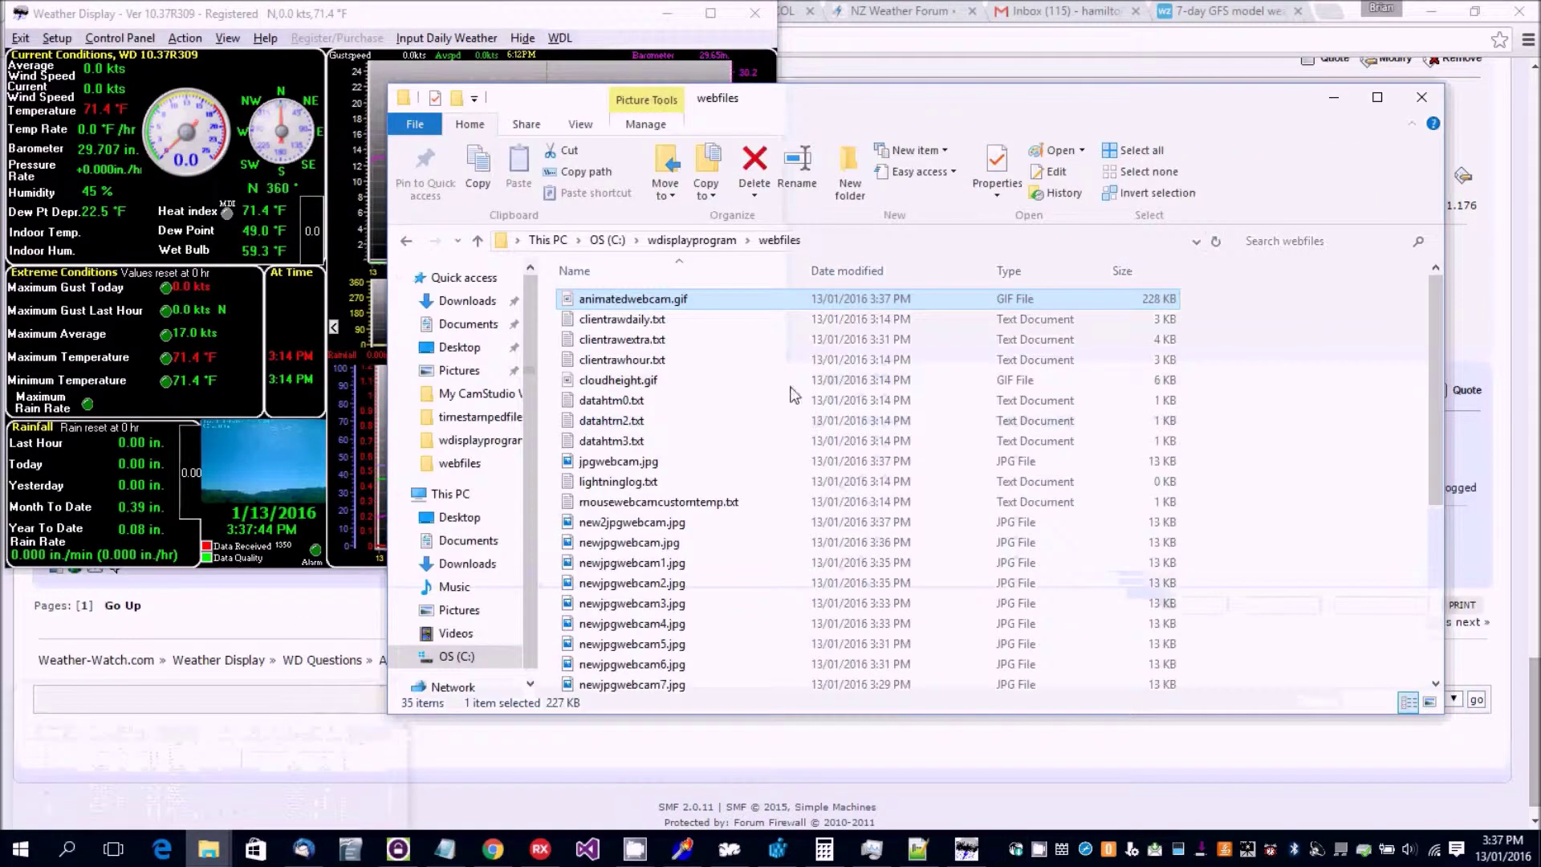
{"action": "right_click", "coordinate": [682, 299]}
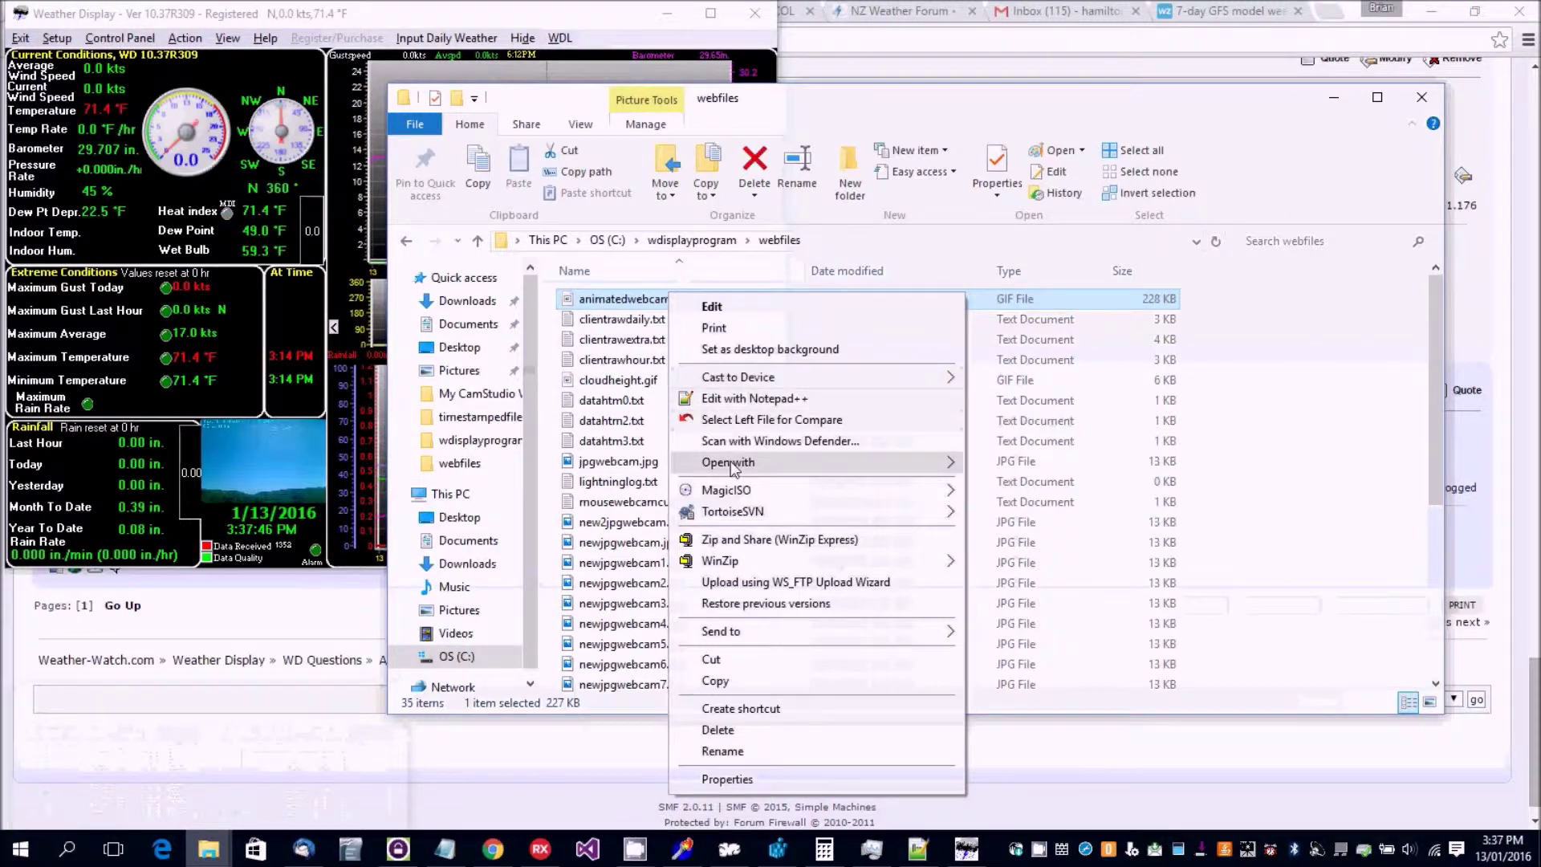
{"action": "mouse_move", "coordinate": [782, 466]}
{"action": "left_click", "coordinate": [991, 566]}
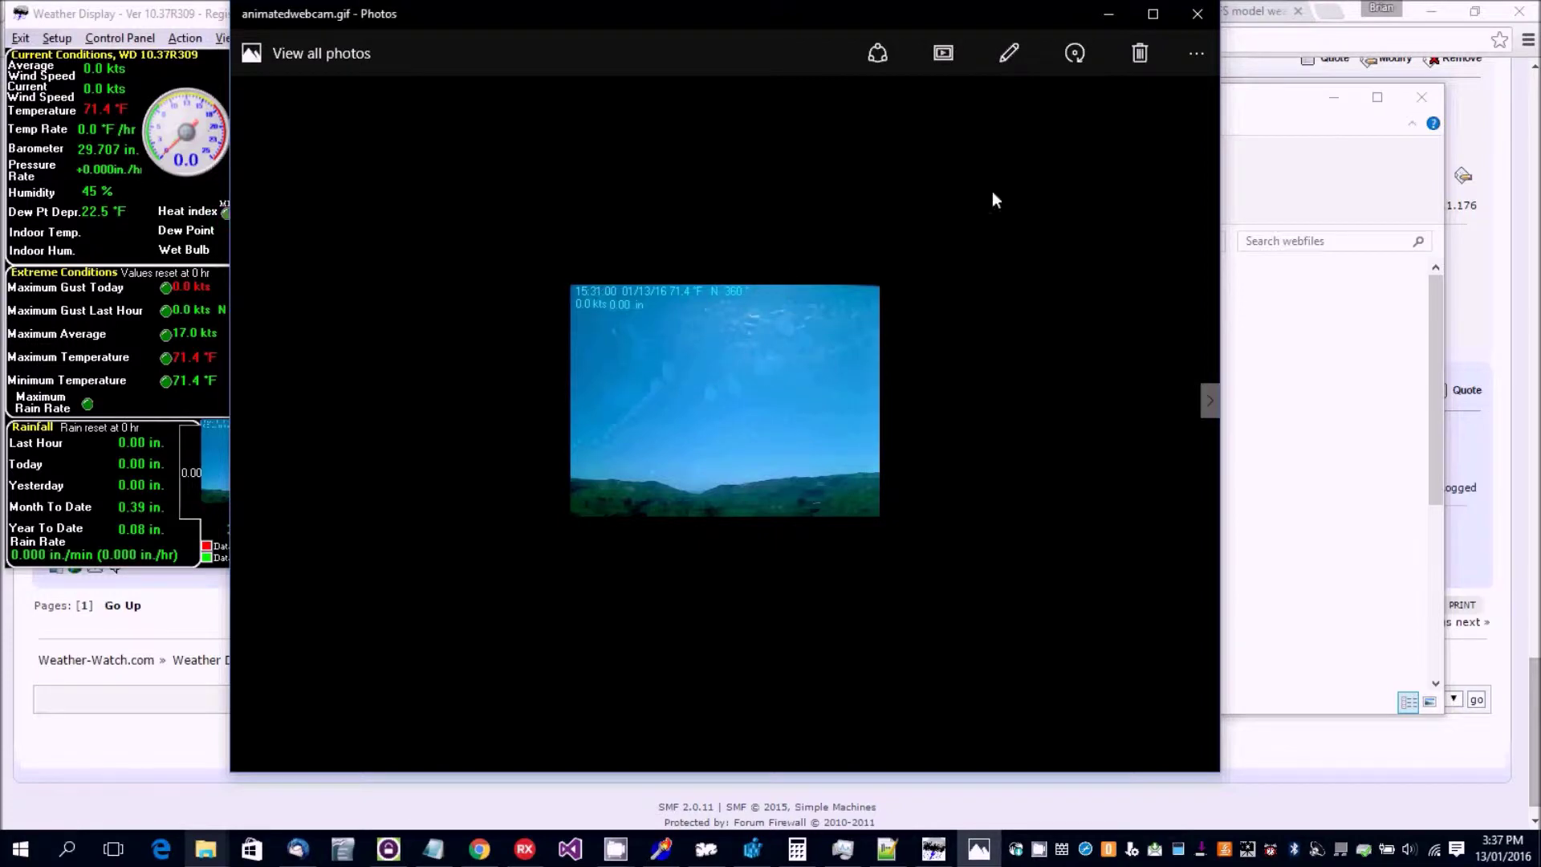
{"action": "left_click", "coordinate": [1197, 14]}
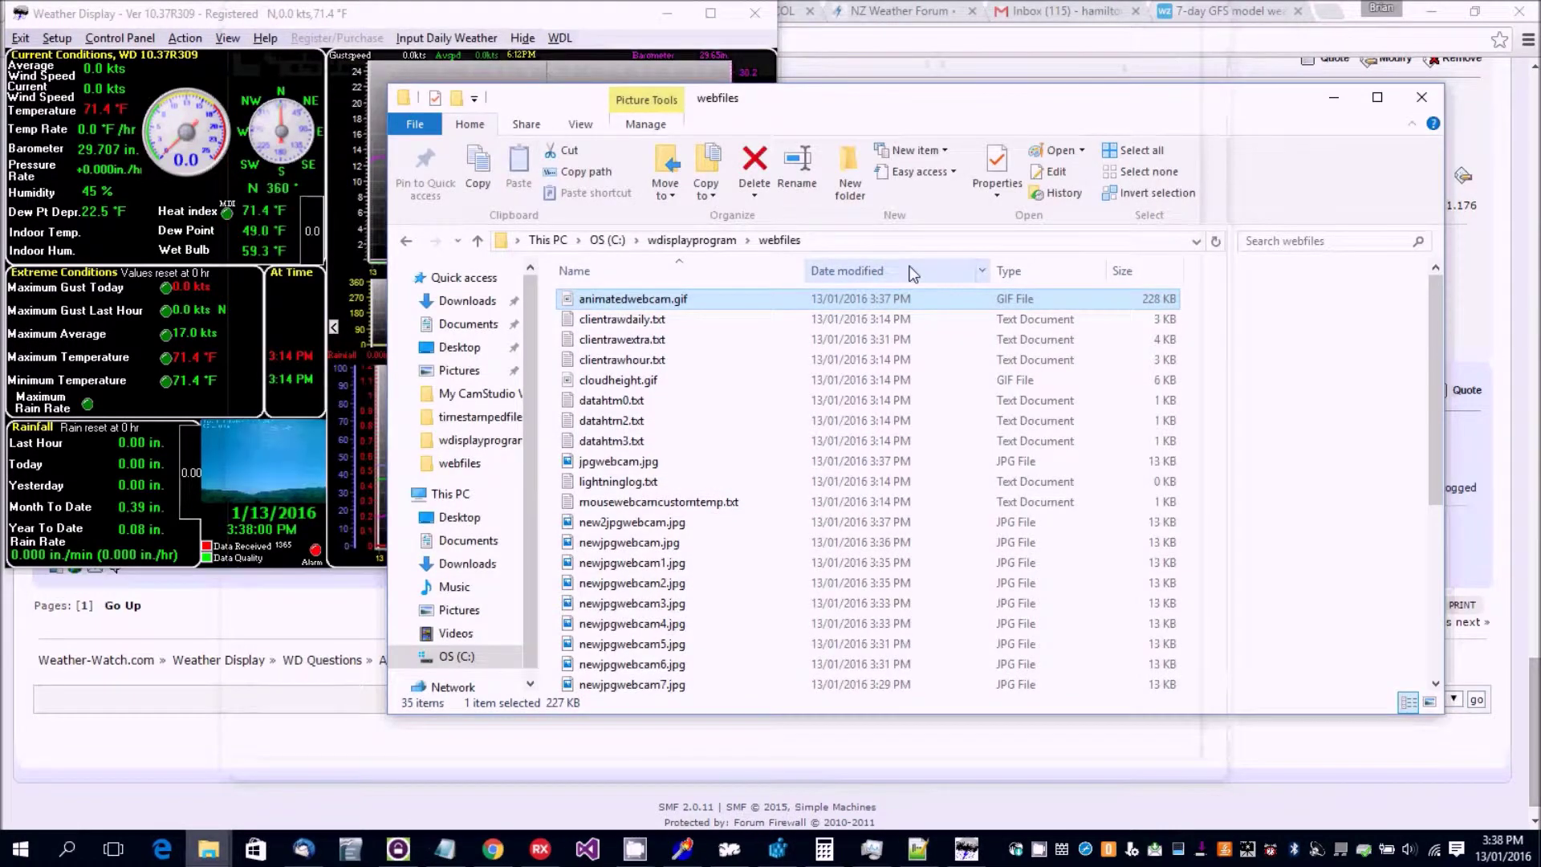
- In Weather Display's FTP web cam upload settings, choose jpgwebcam.jpg from webfiles and add it to the files to upload
{"action": "left_click", "coordinate": [344, 20]}
{"action": "left_click", "coordinate": [129, 38]}
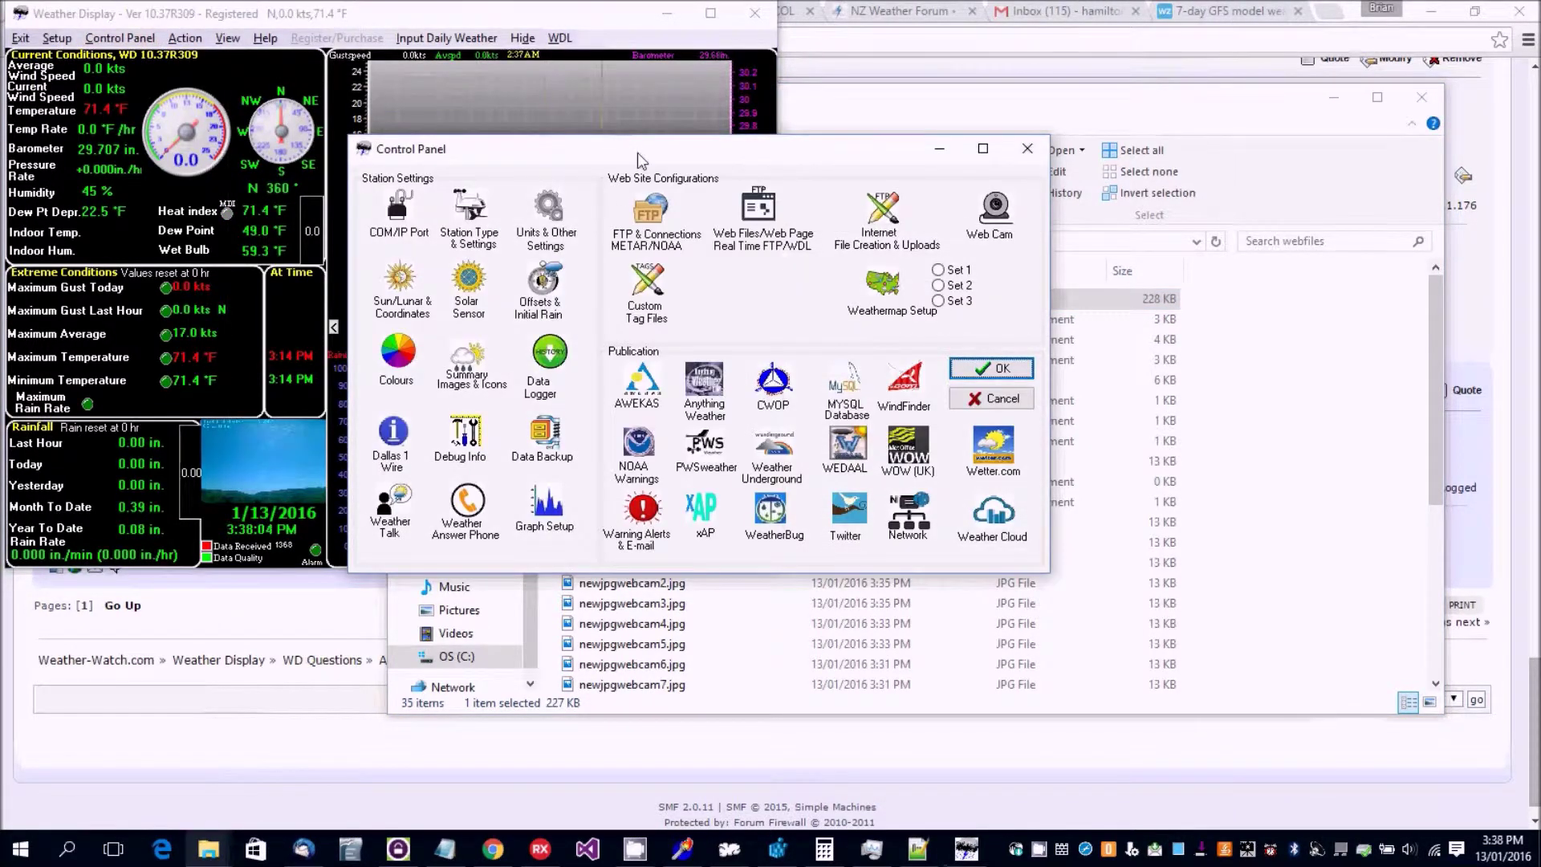
{"action": "left_click", "coordinate": [649, 210]}
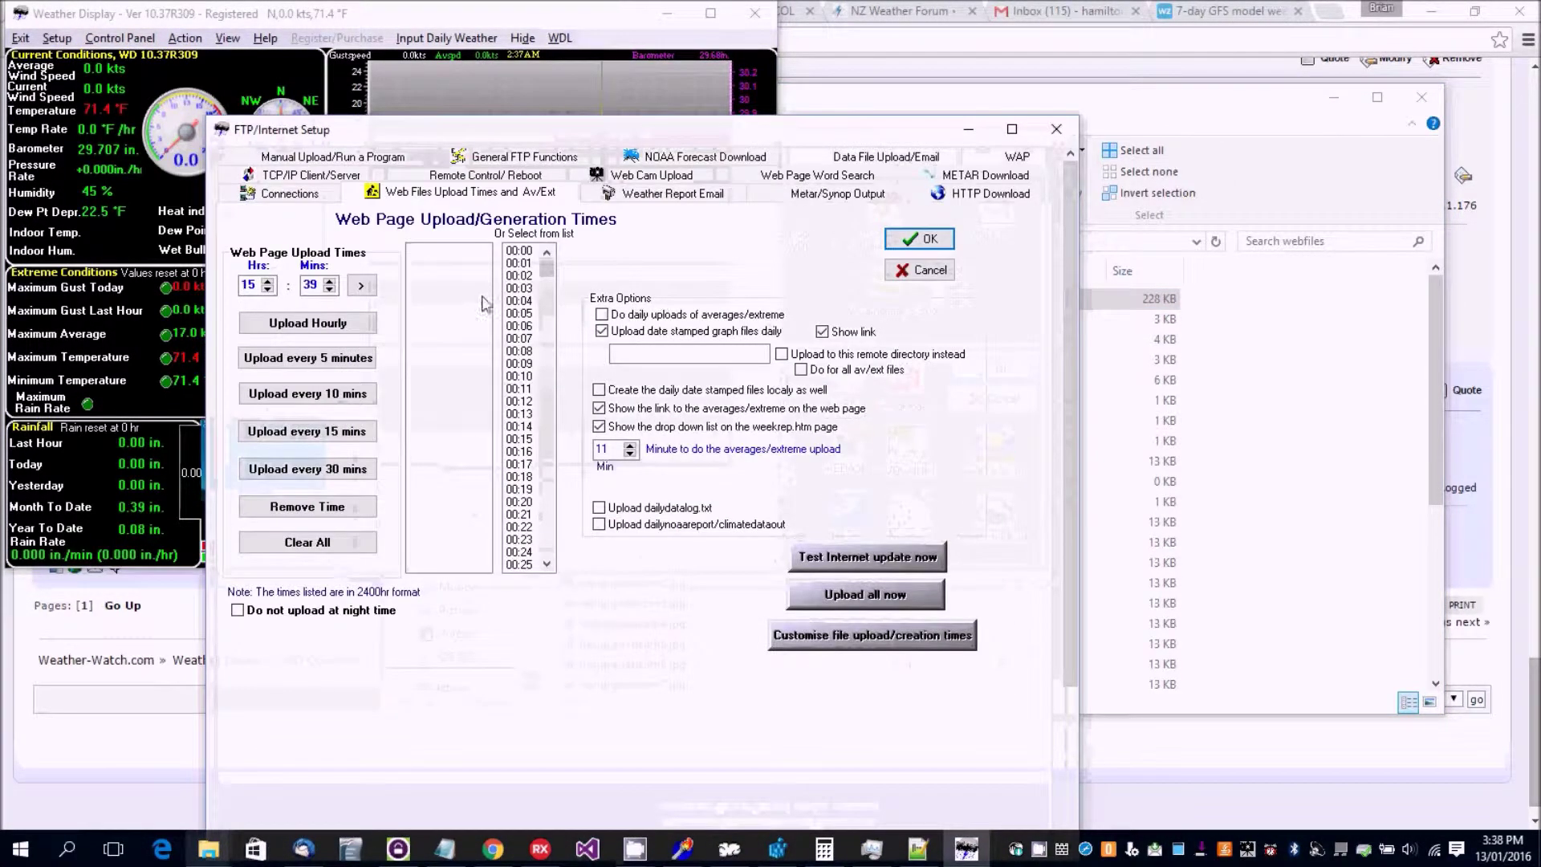
{"action": "left_click", "coordinate": [598, 177]}
{"action": "left_click", "coordinate": [451, 248]}
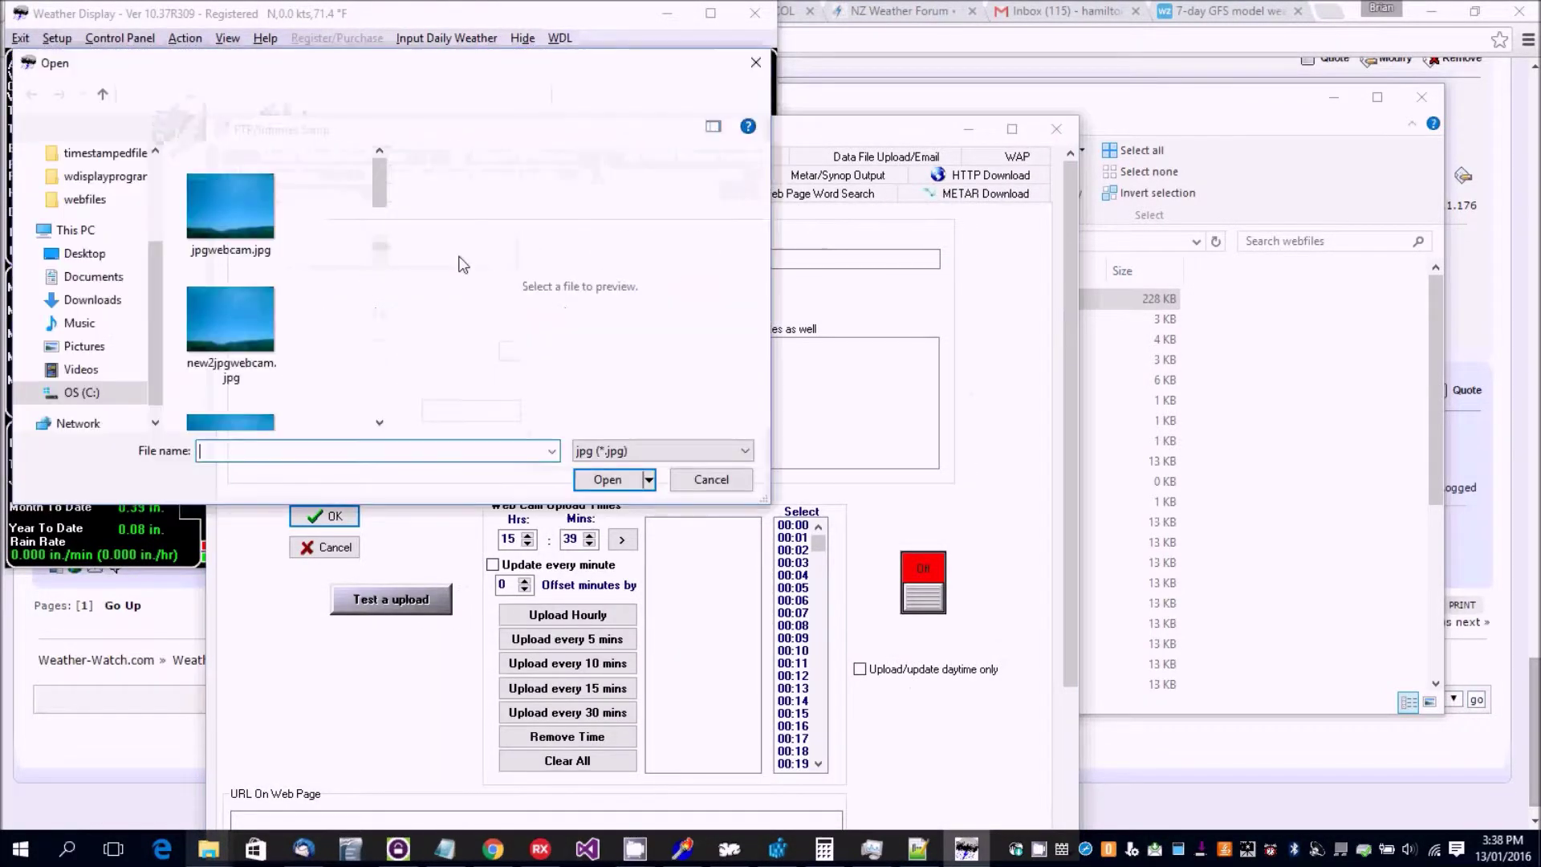
{"action": "mouse_move", "coordinate": [380, 162]}
{"action": "left_mouse_down"}
{"action": "mouse_move", "coordinate": [363, 290]}
{"action": "mouse_move", "coordinate": [372, 162]}
{"action": "left_mouse_up"}
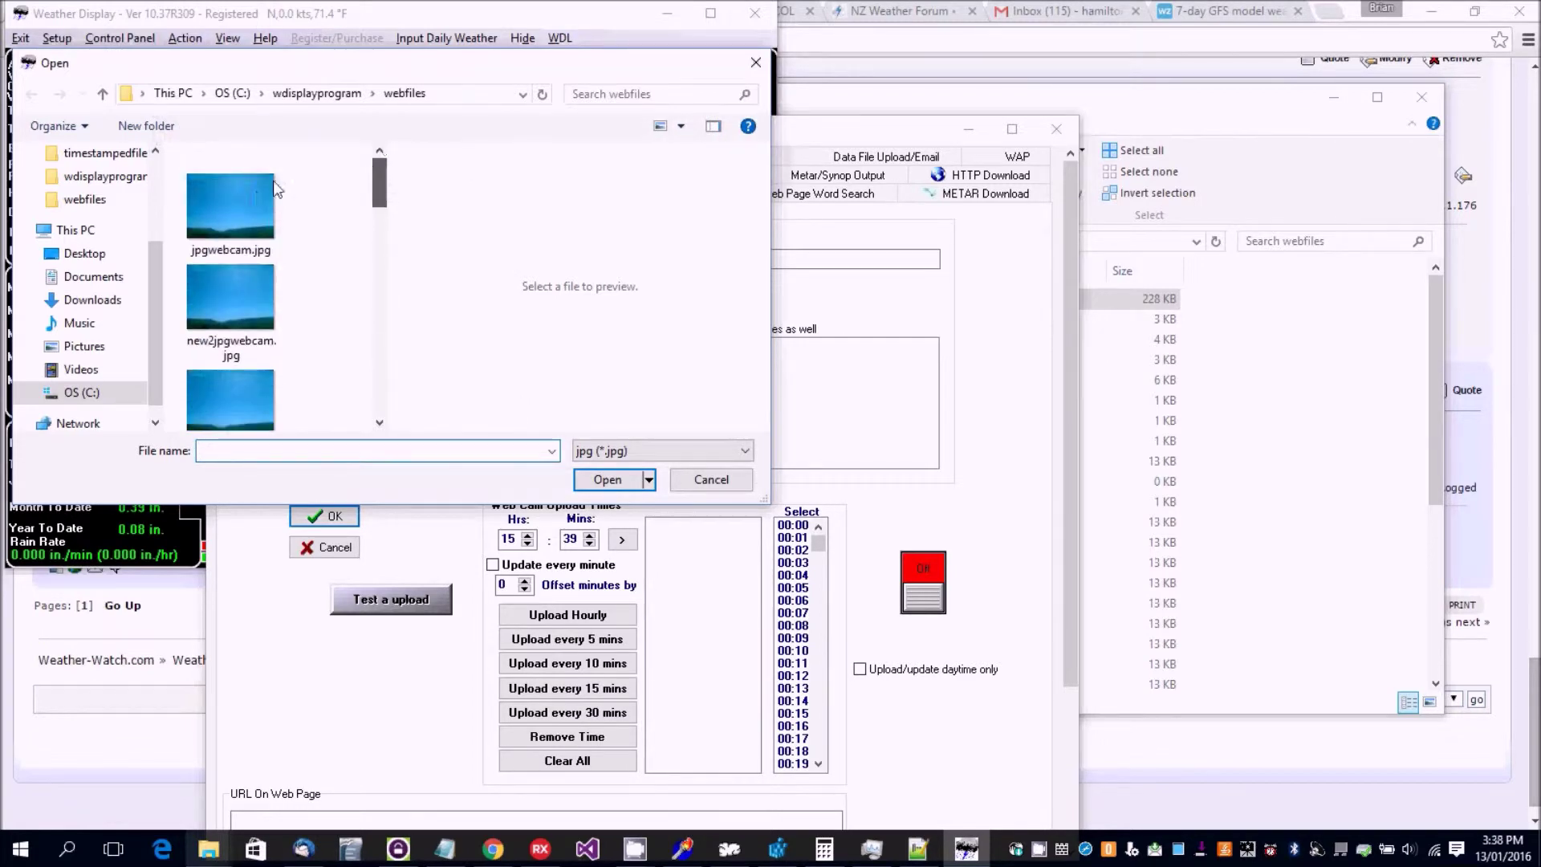
{"action": "double_click", "coordinate": [279, 204]}
{"action": "left_click", "coordinate": [508, 350]}
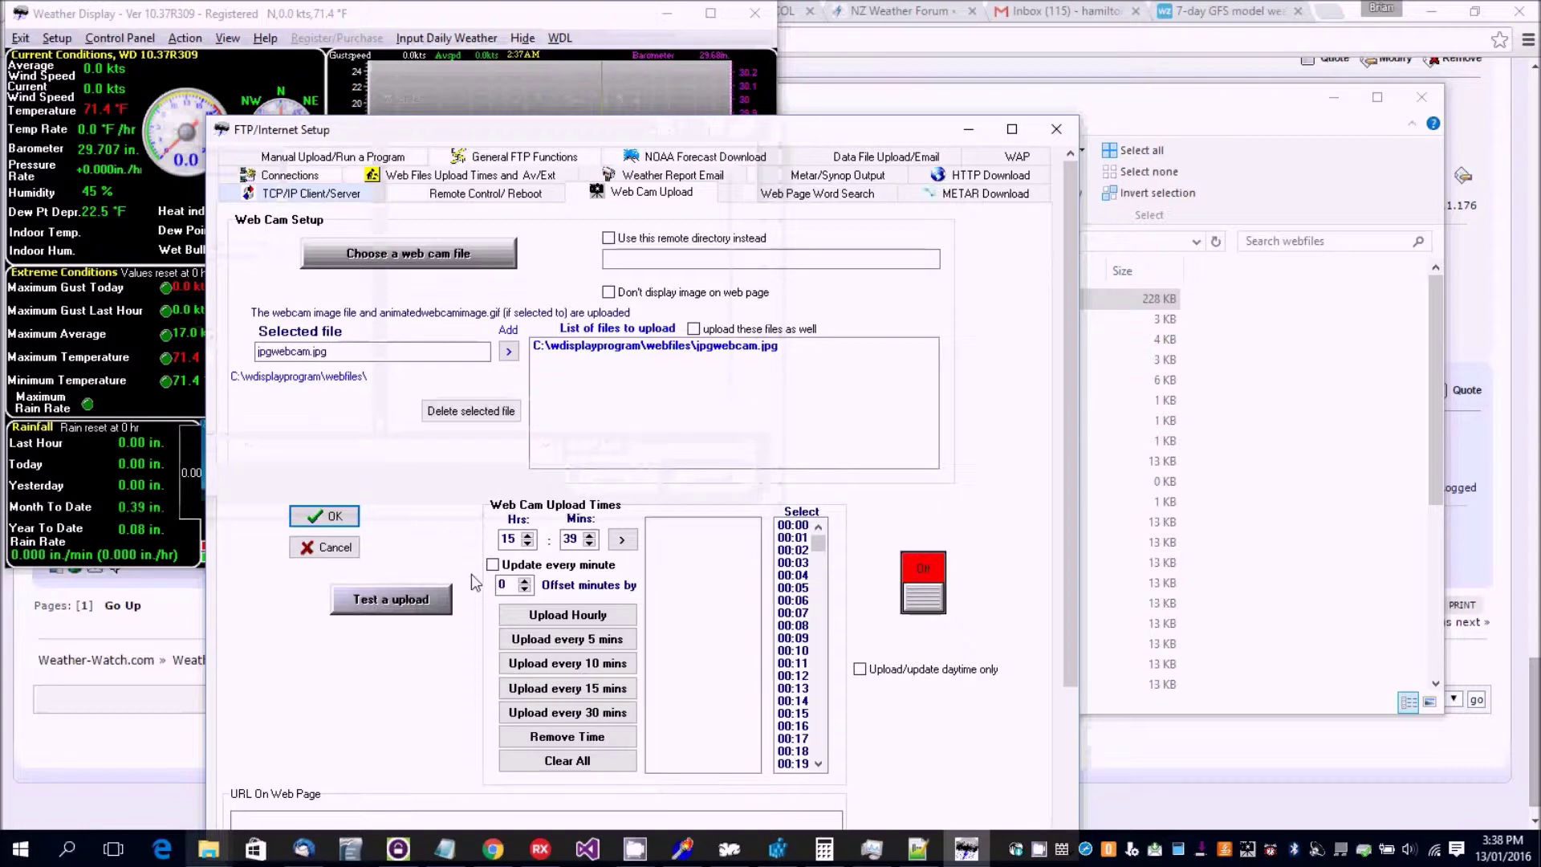
- Schedule the web cam upload every 5 minutes and switch it on
{"action": "left_click", "coordinate": [567, 638]}
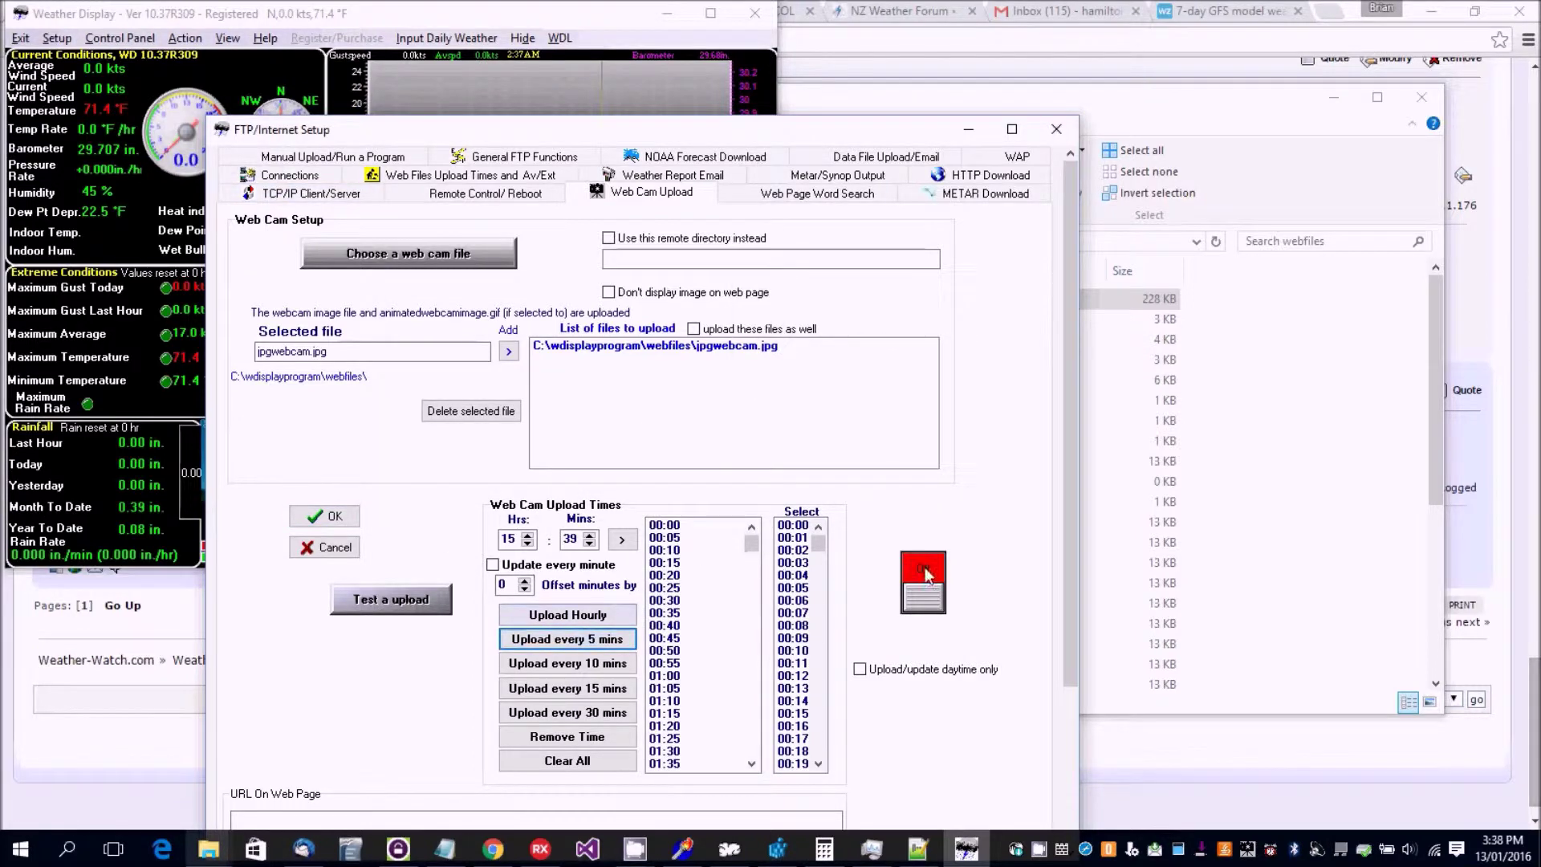
{"action": "left_click", "coordinate": [924, 572]}
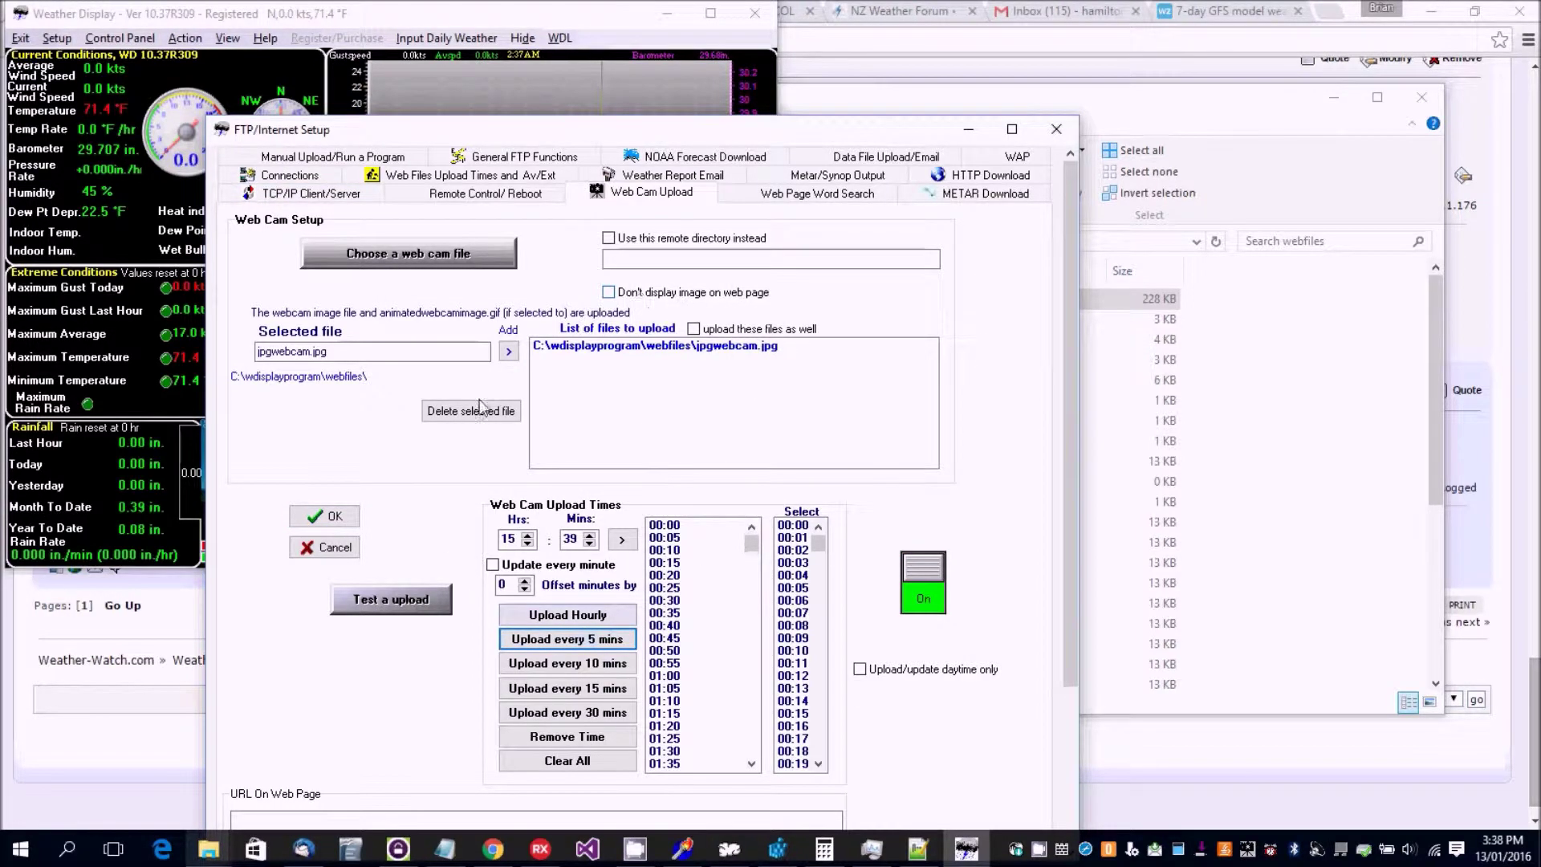
- Save the web cam upload settings and turn on the Main Internet Switch in the Internet File Creation & Uploads setup
{"action": "left_click", "coordinate": [325, 515]}
{"action": "left_click", "coordinate": [884, 216]}
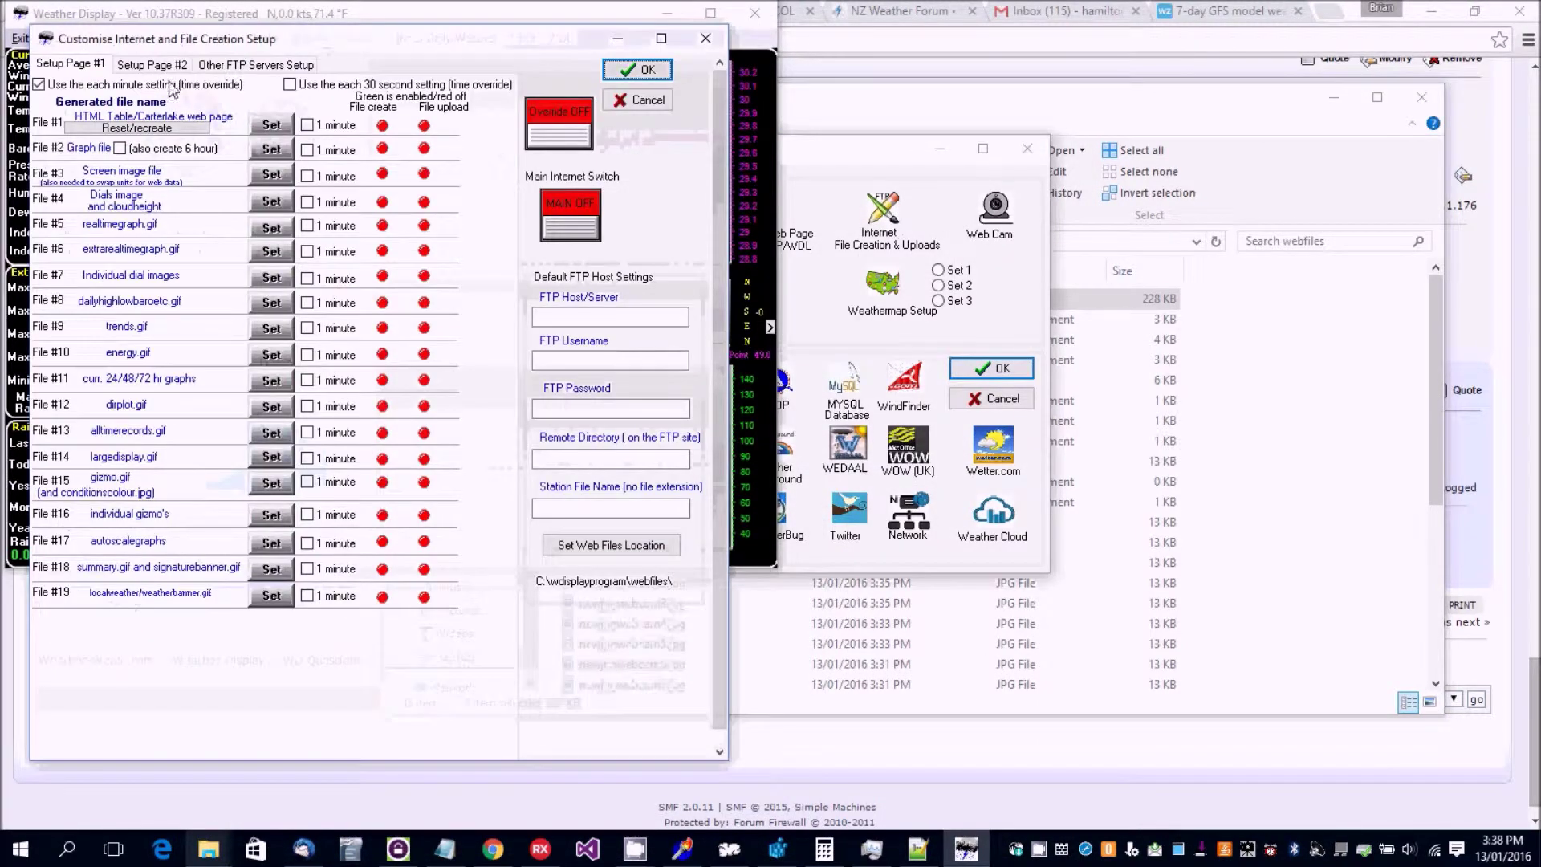
{"action": "left_click", "coordinate": [579, 204]}
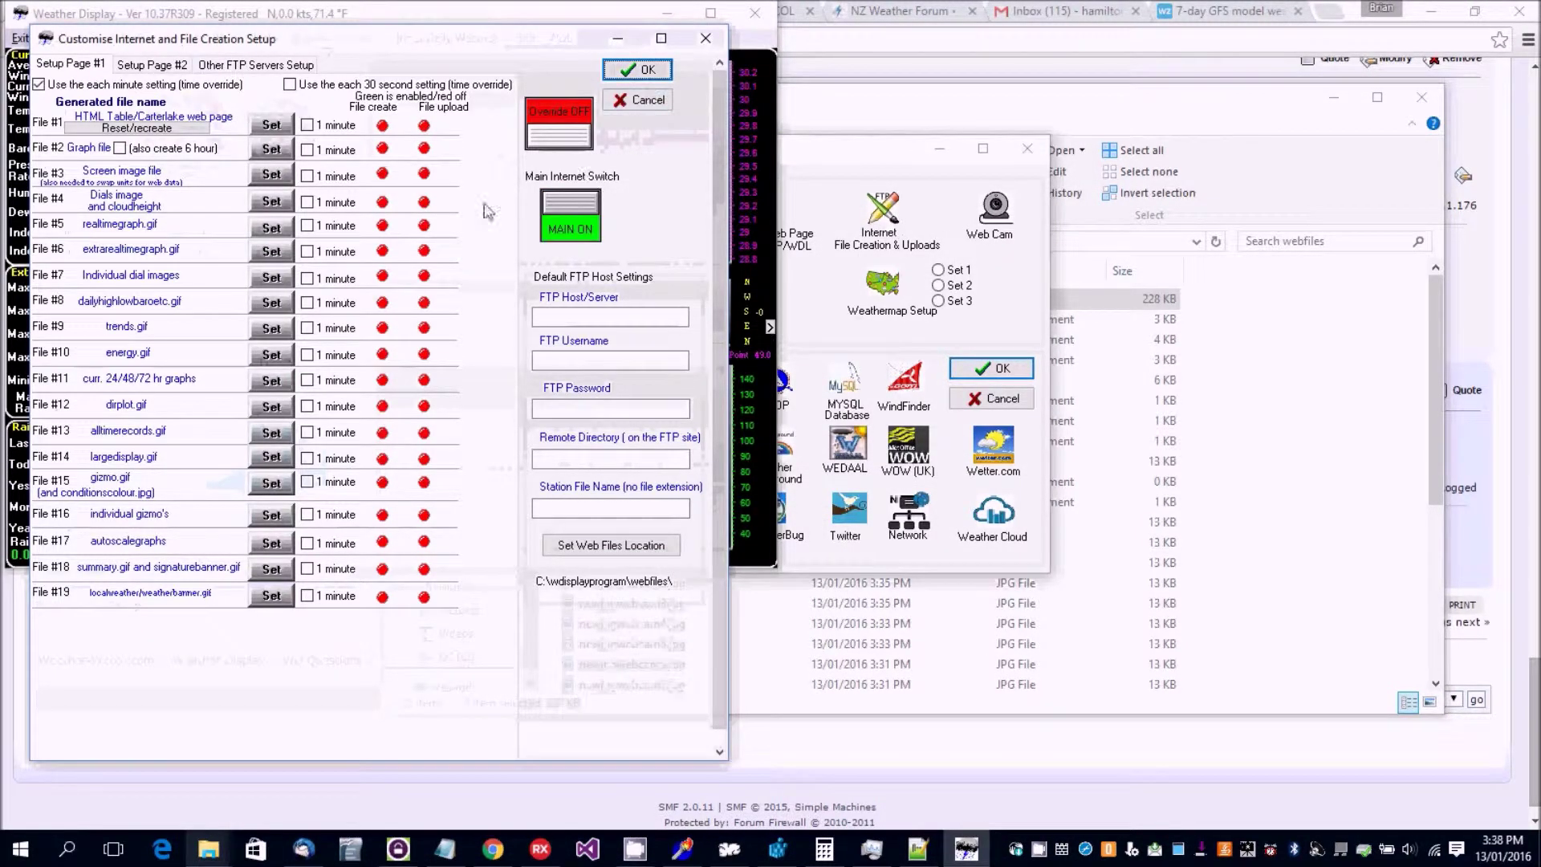
{"action": "left_click", "coordinate": [620, 100]}
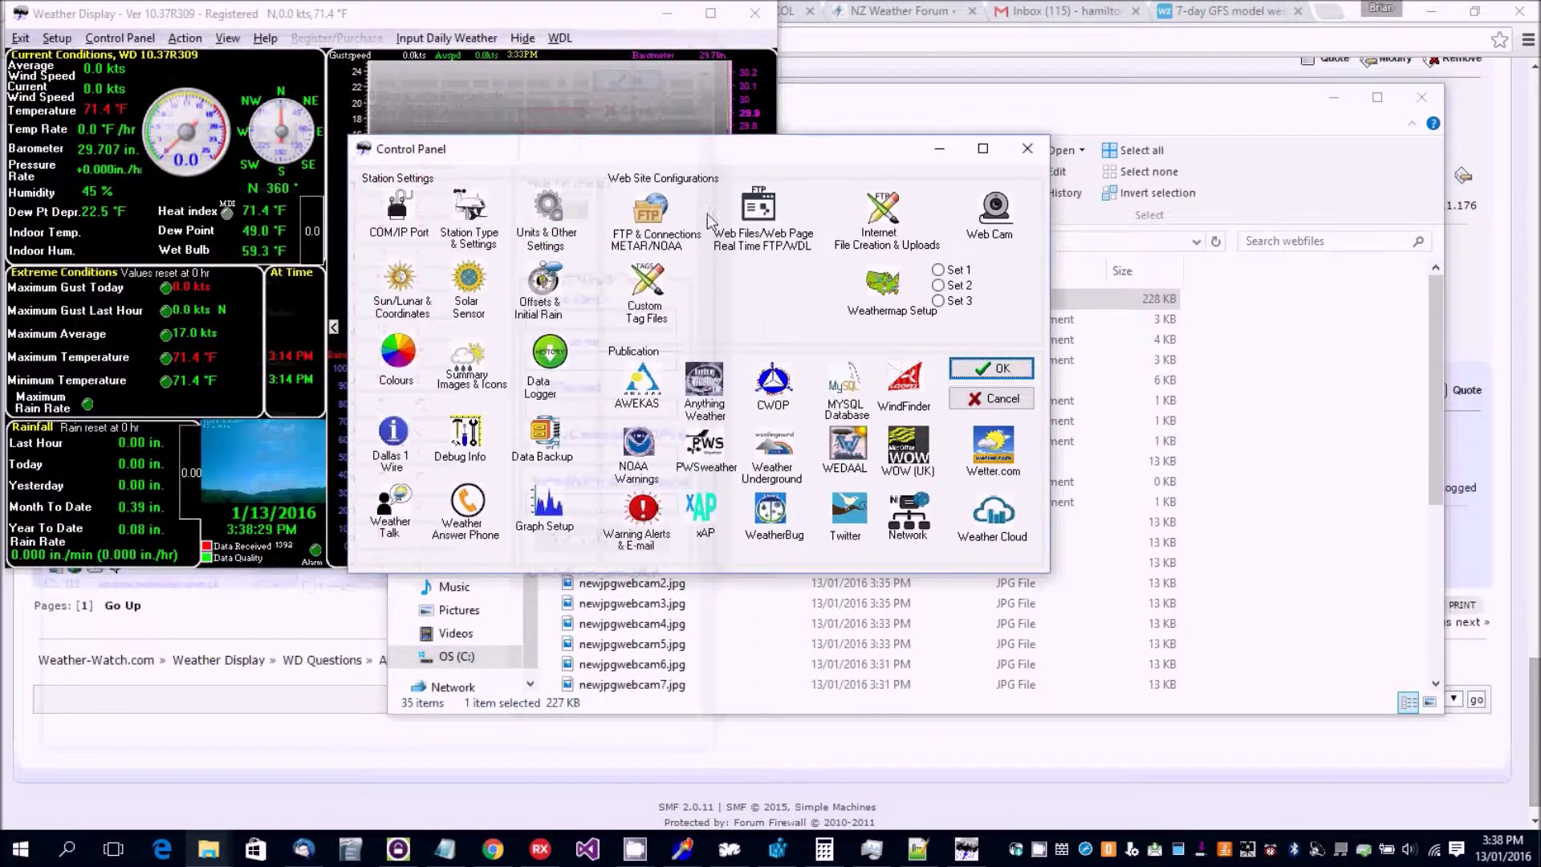
- Enter "ftp." as the FTP Host/Server in the FTP connection settings, save them and confirm the Control Panel
{"action": "left_click", "coordinate": [631, 255]}
{"action": "left_click", "coordinate": [138, 176]}
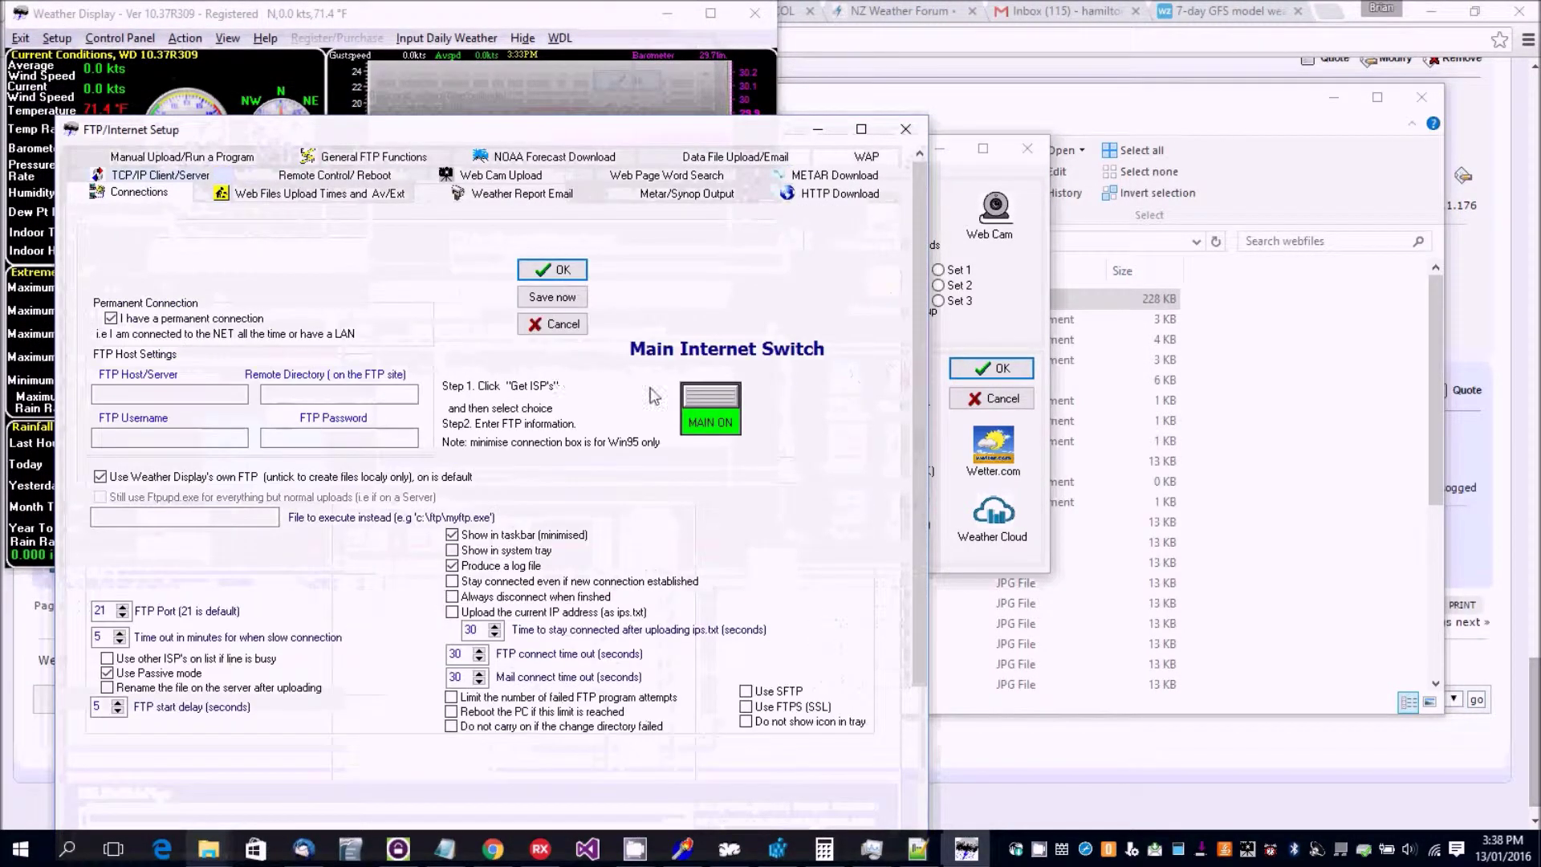
{"action": "left_click", "coordinate": [170, 393]}
{"action": "type", "text": "ftp"}
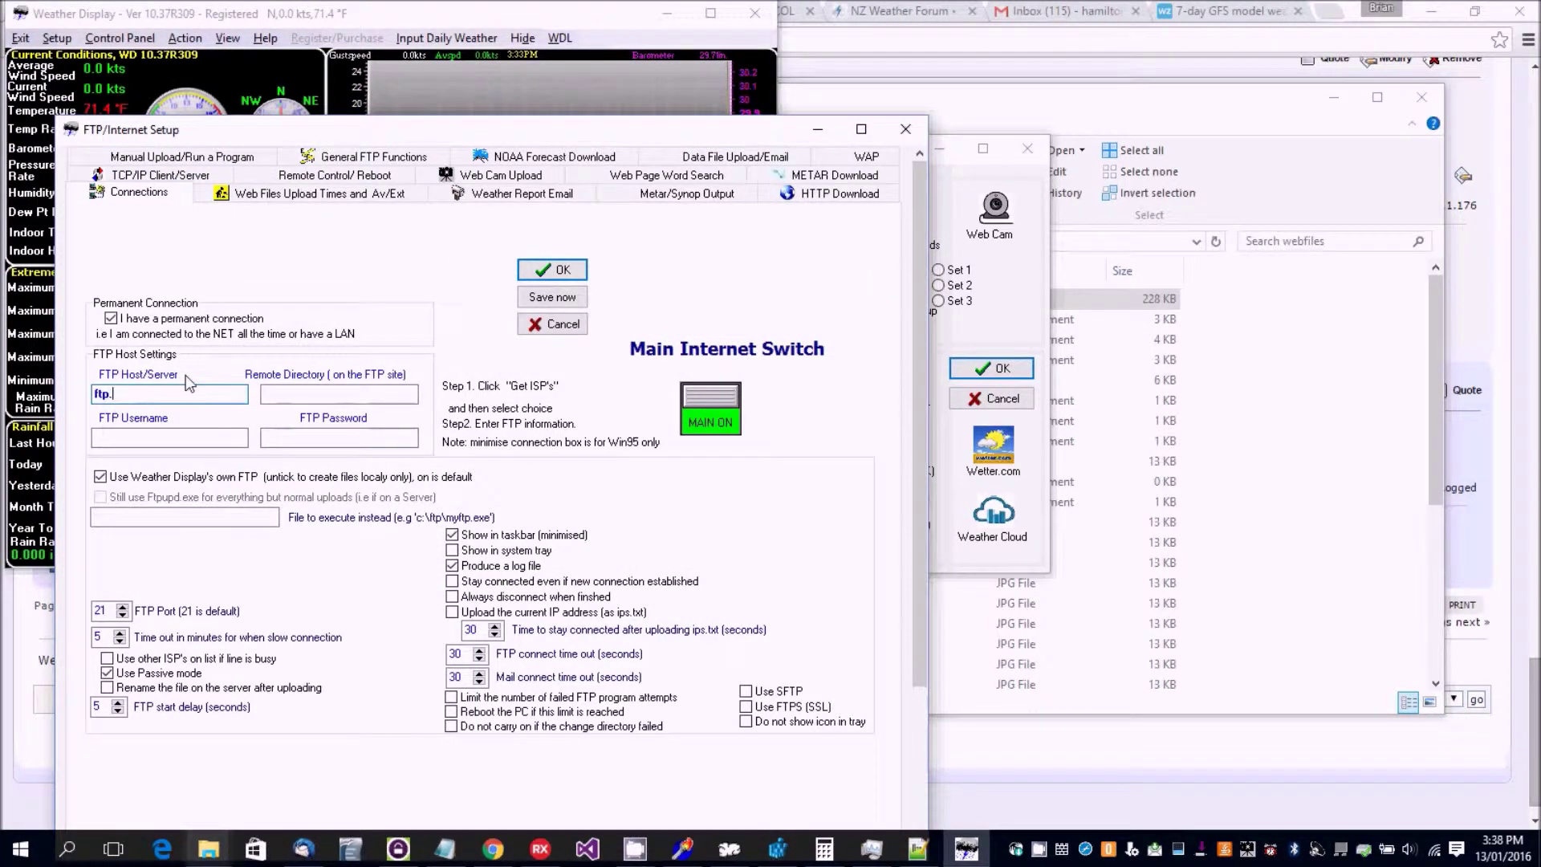
{"action": "type", "text": "."}
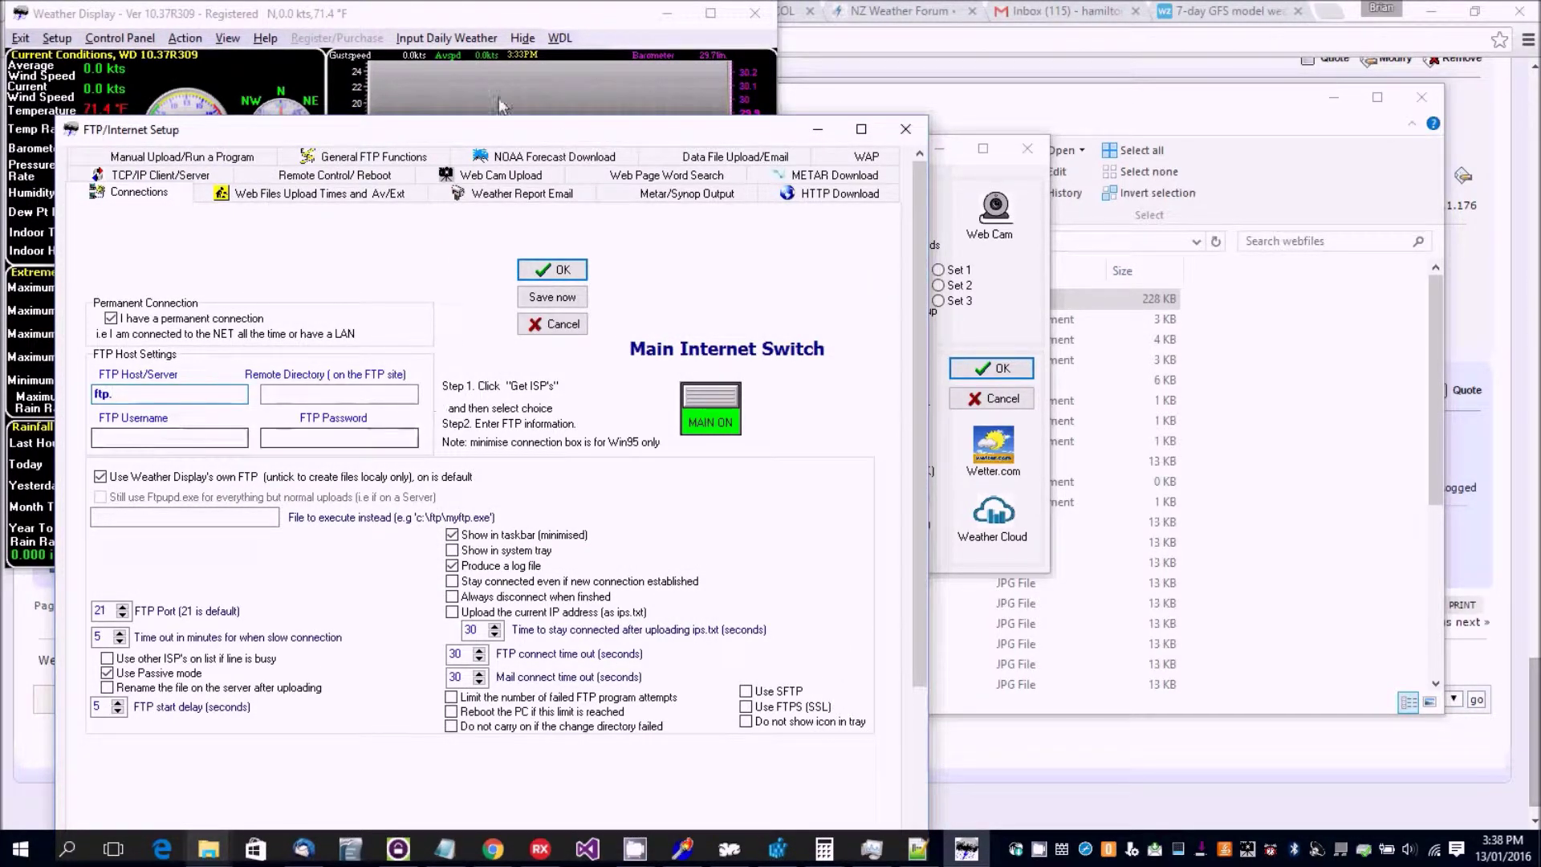
{"action": "left_click", "coordinate": [564, 271]}
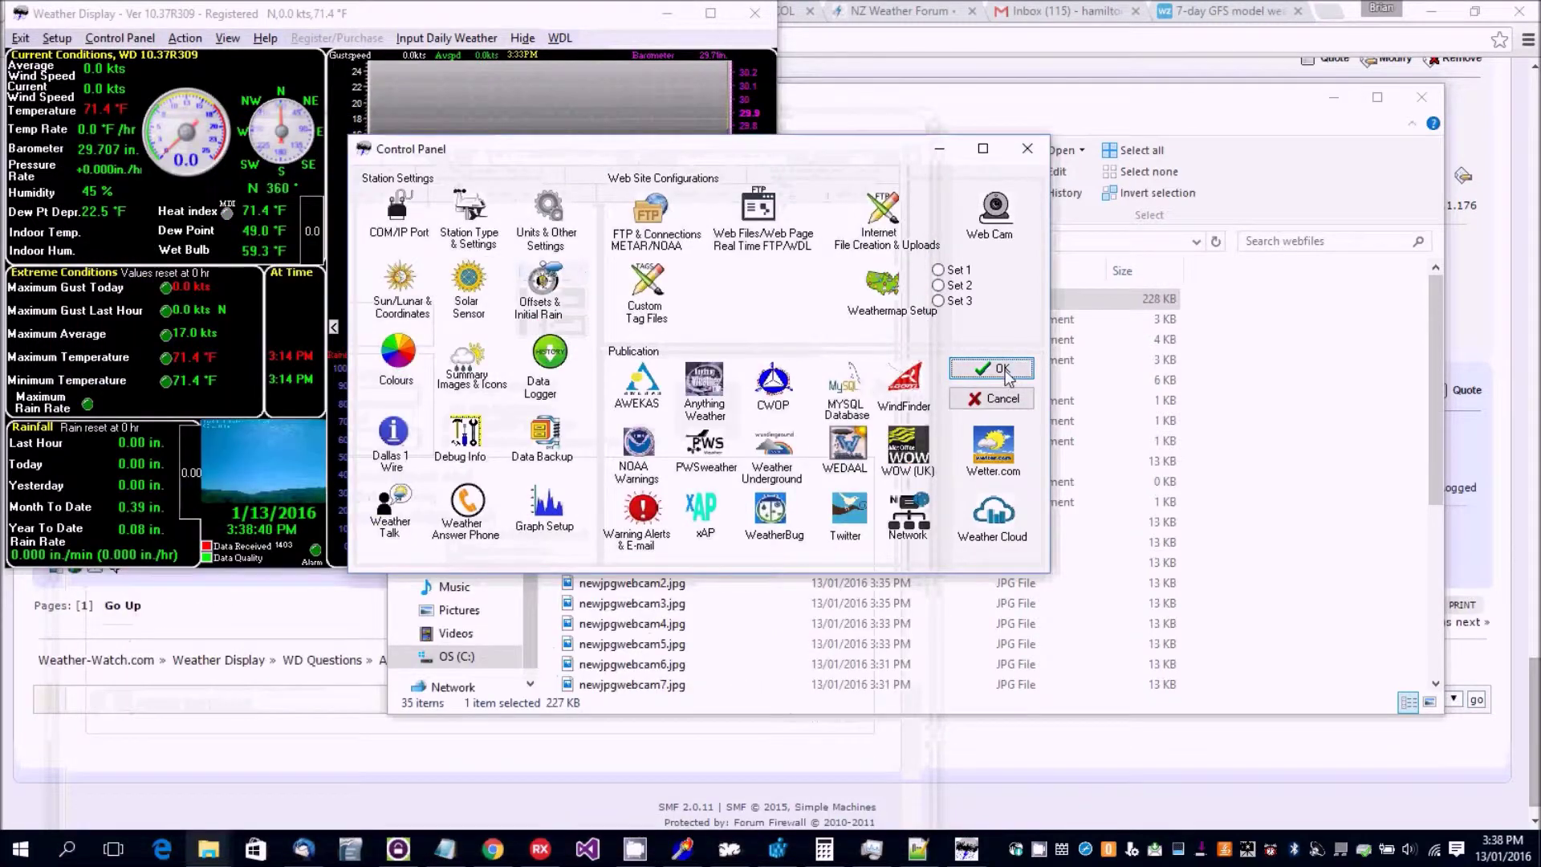
{"action": "left_click", "coordinate": [991, 370]}
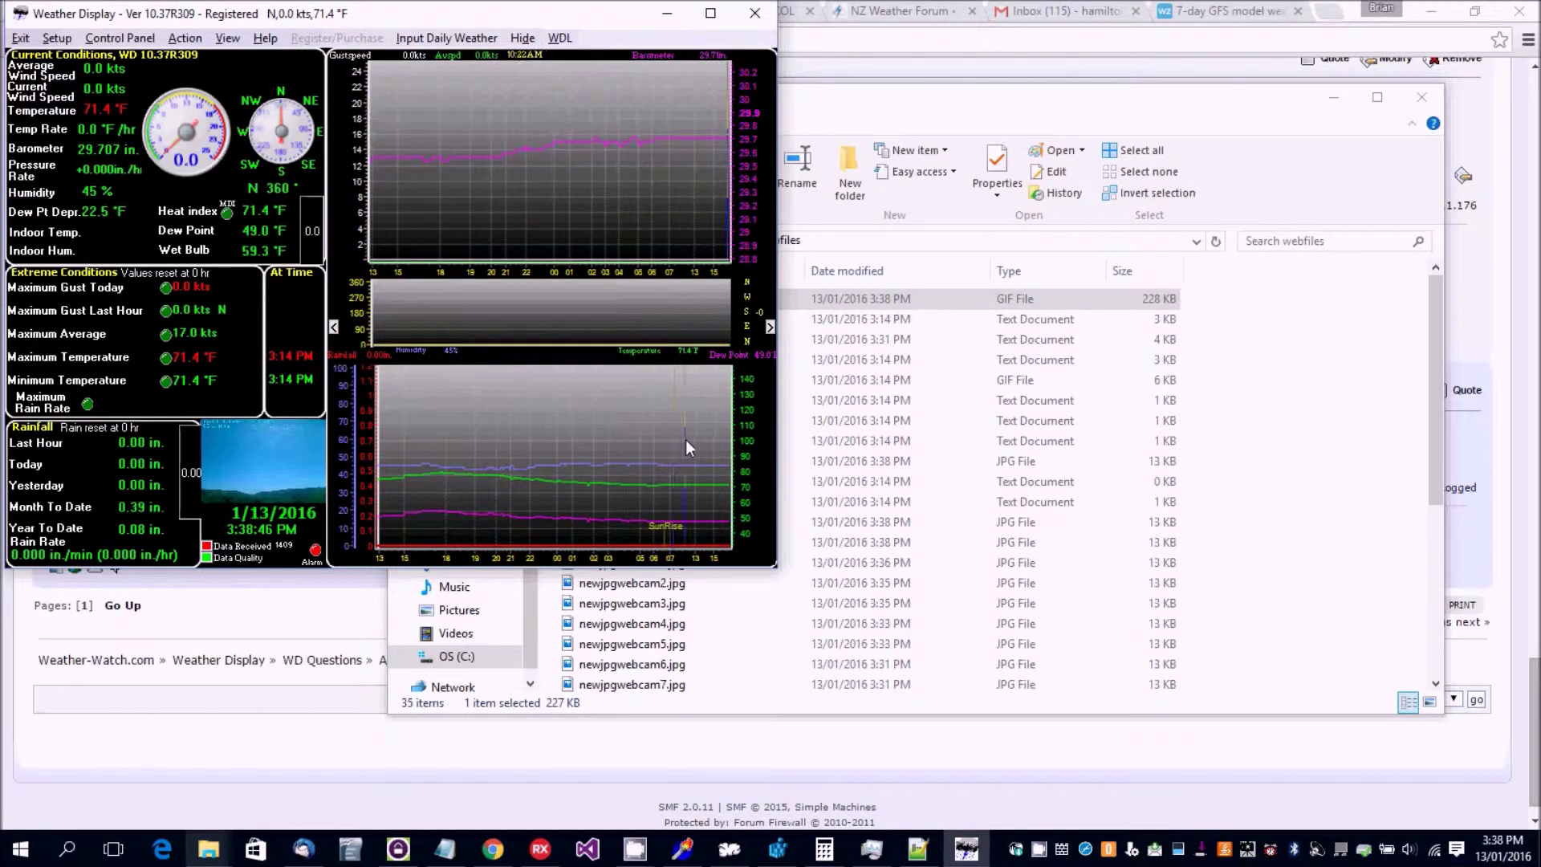
- Review and save the web cam's Time Stamped Files Setup, and check the floating web cam image from the main screen graph
{"action": "left_click", "coordinate": [99, 40]}
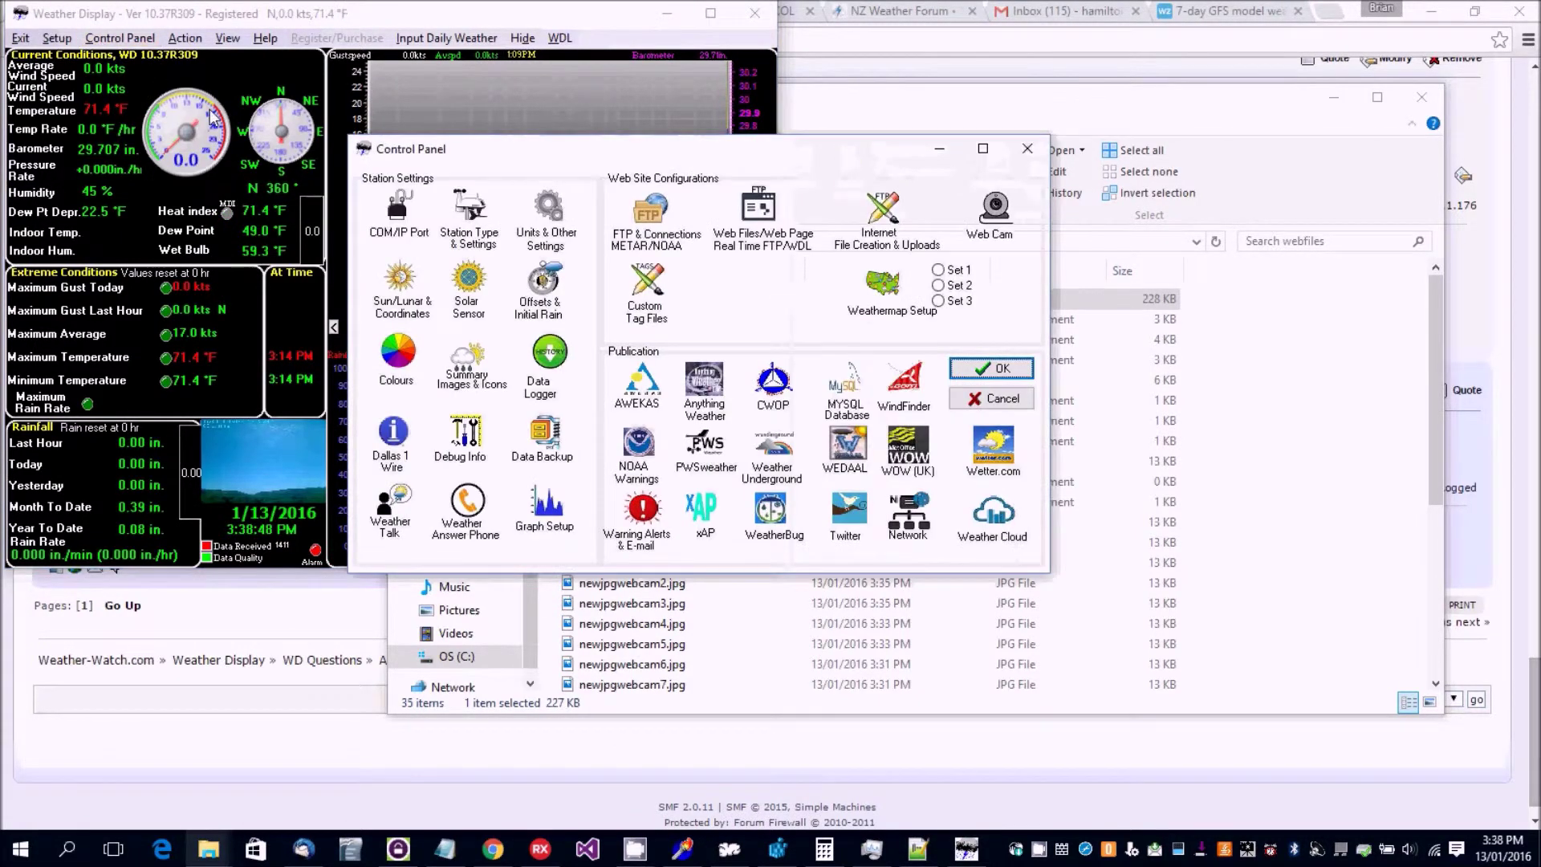
{"action": "left_click", "coordinate": [995, 211]}
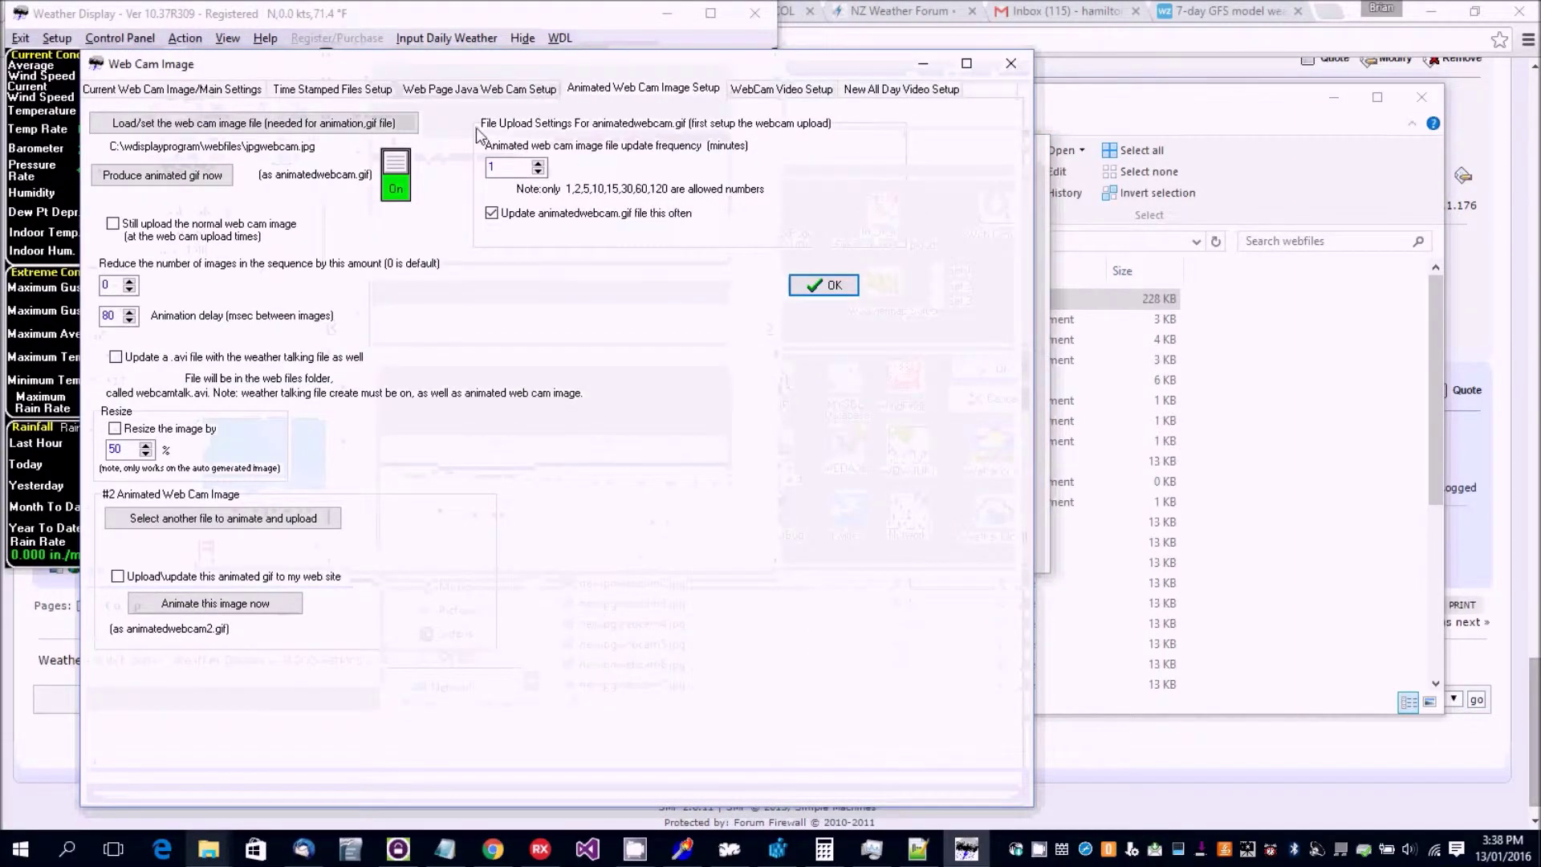
{"action": "left_click", "coordinate": [302, 85]}
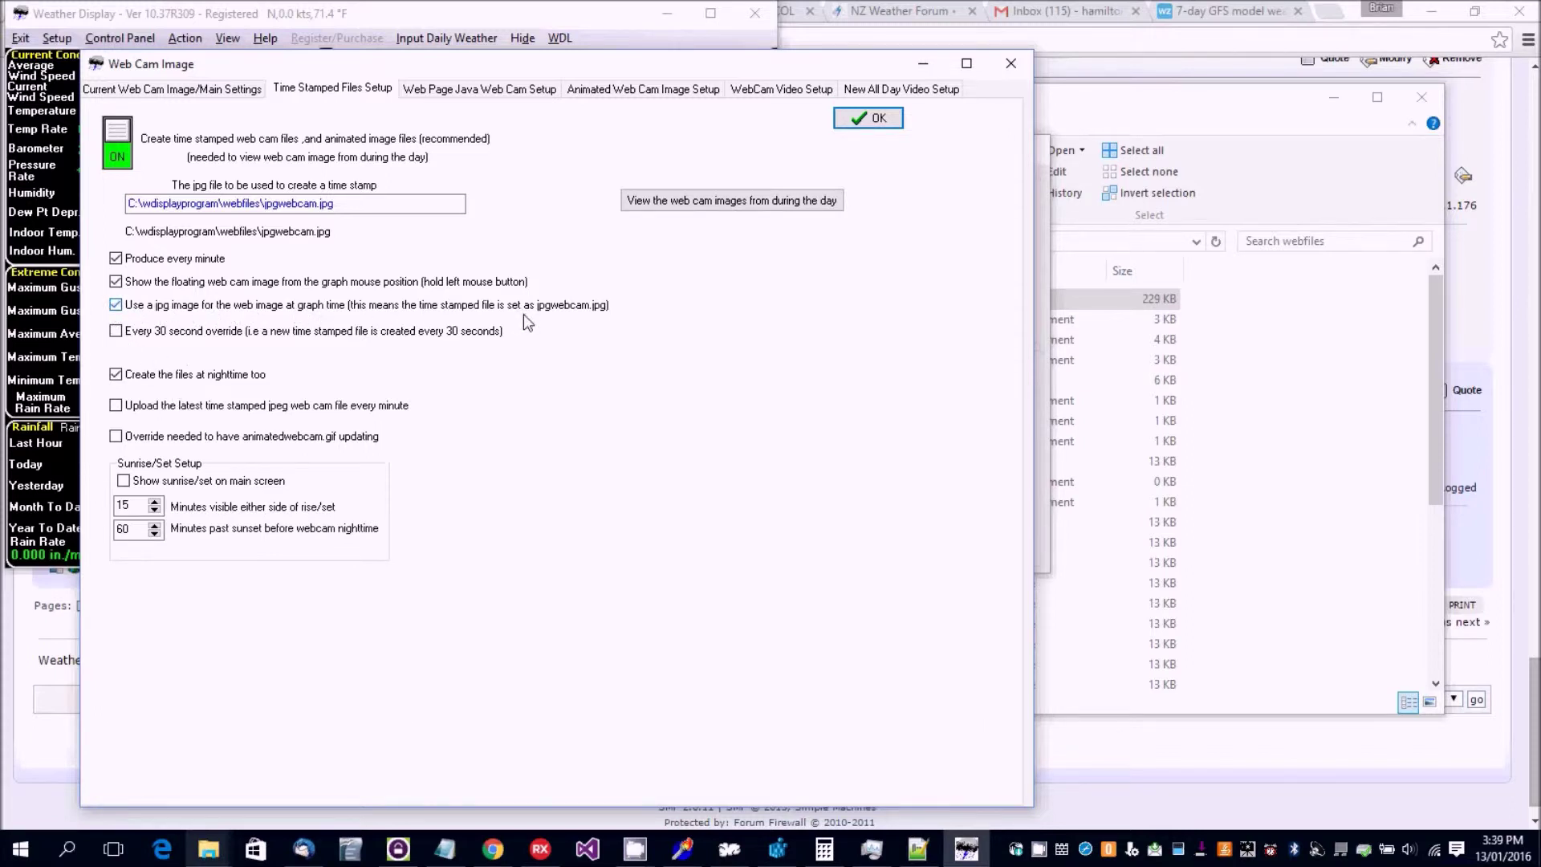
{"action": "left_click", "coordinate": [874, 118]}
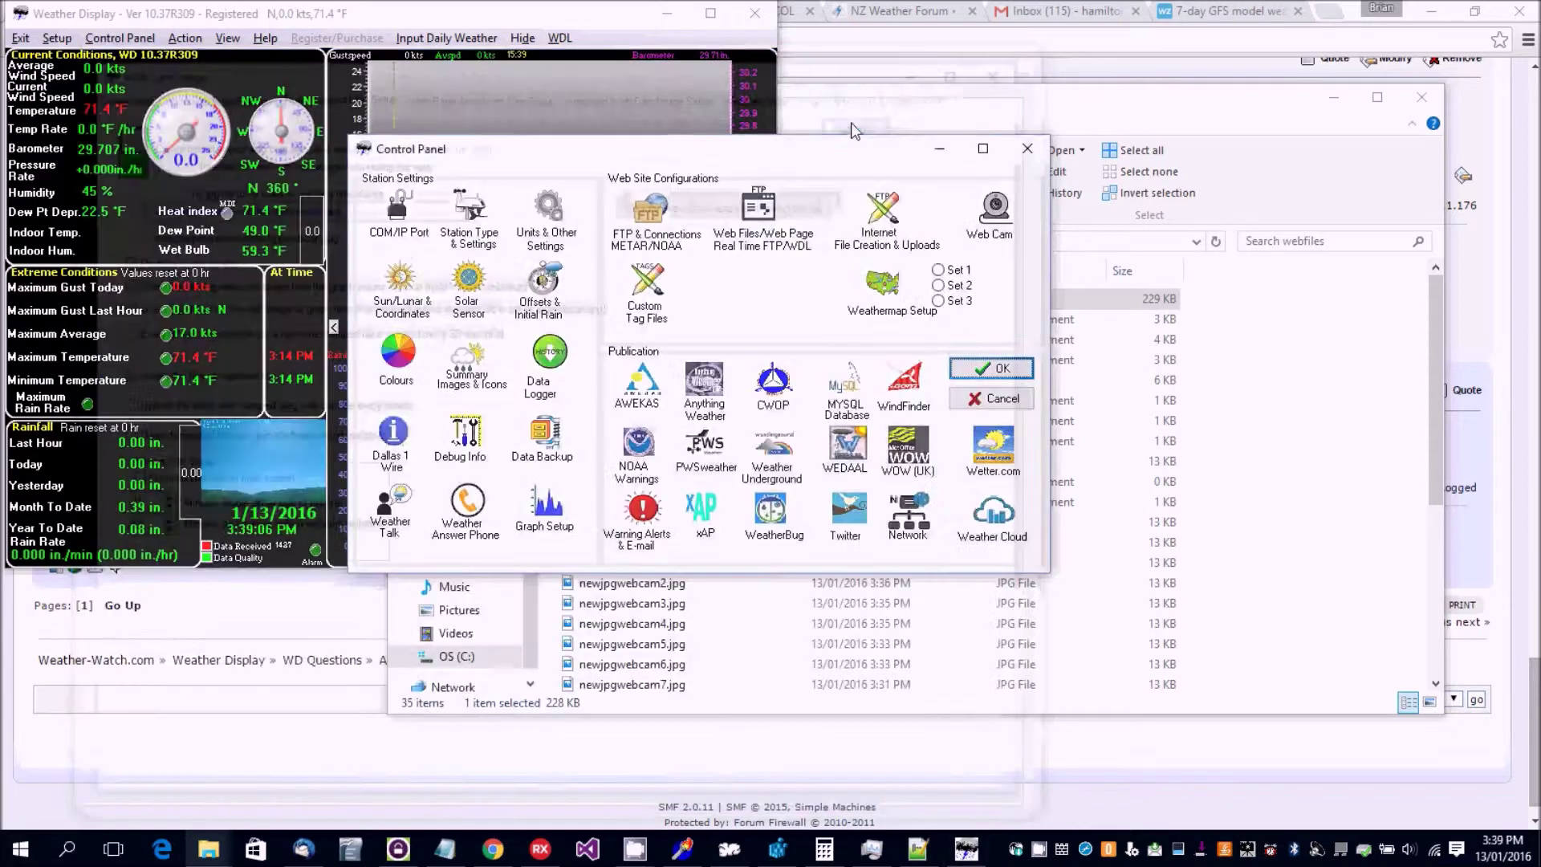
{"action": "left_click", "coordinate": [991, 368]}
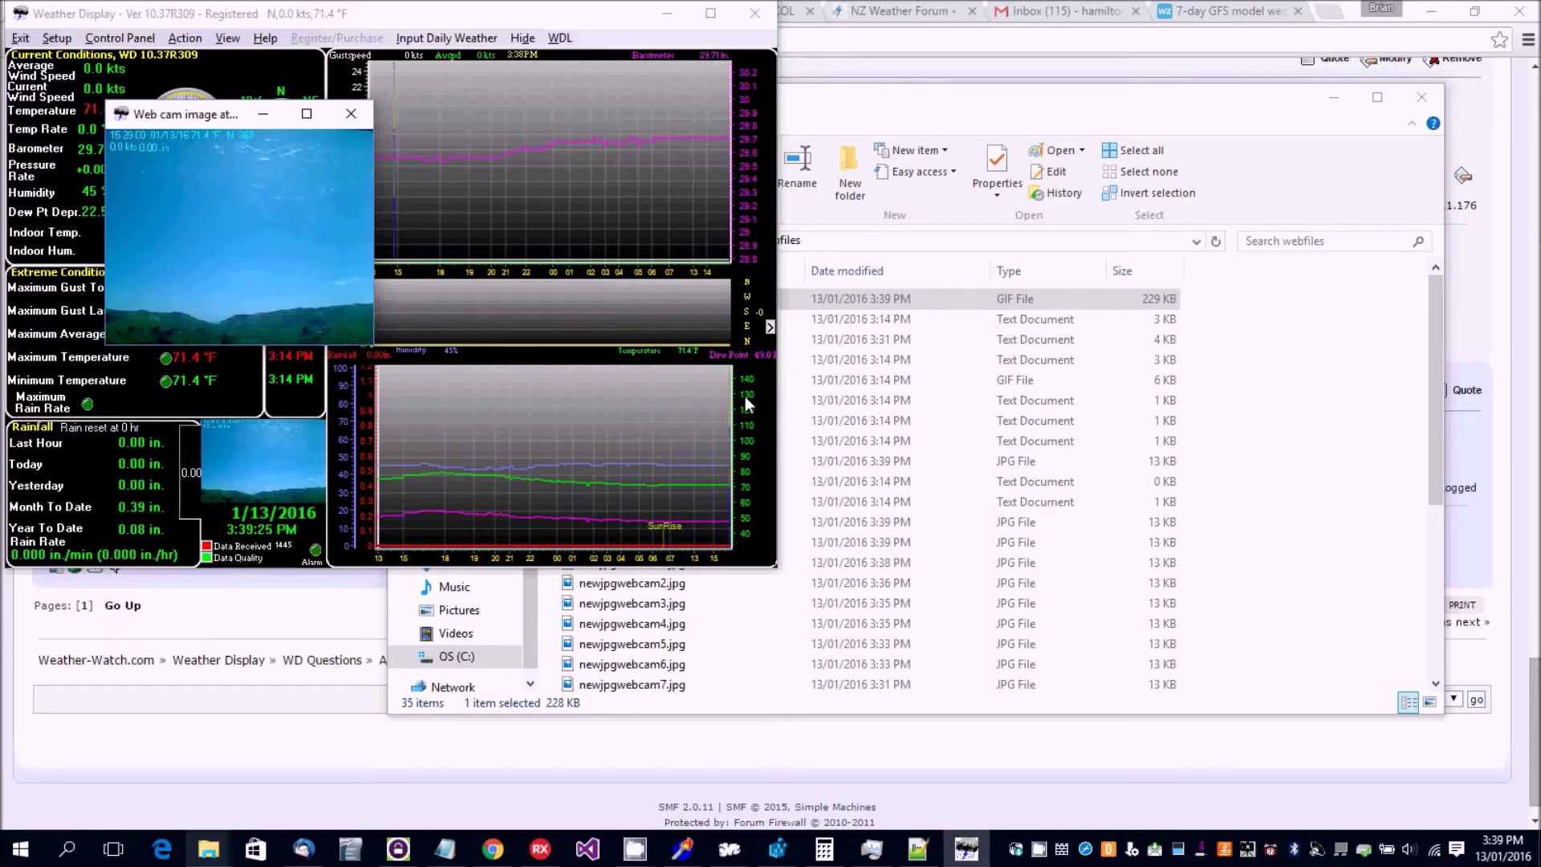
{"action": "left_click", "coordinate": [723, 396]}
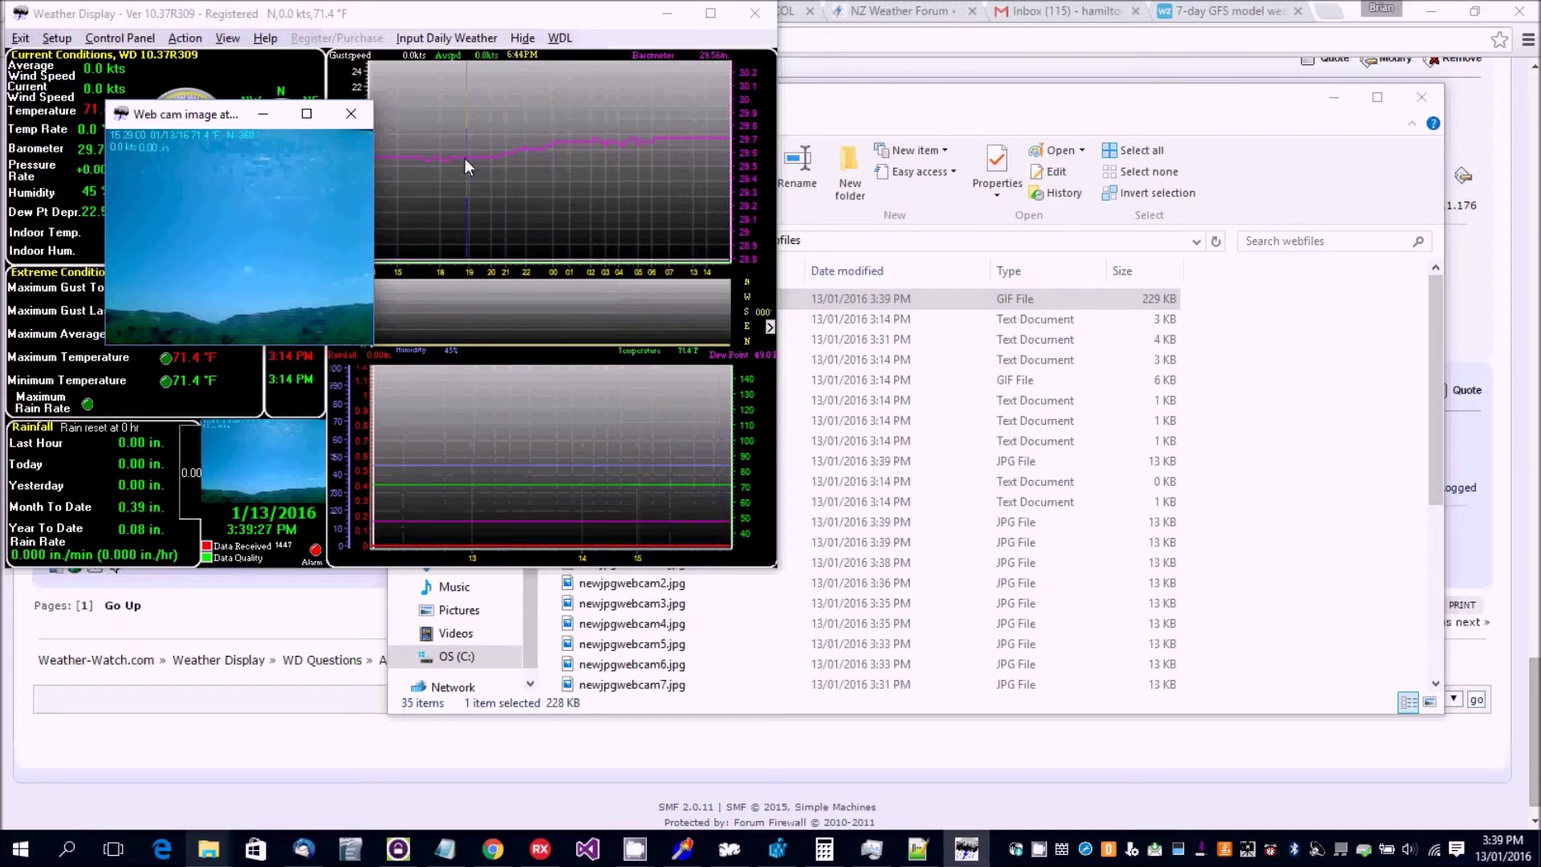